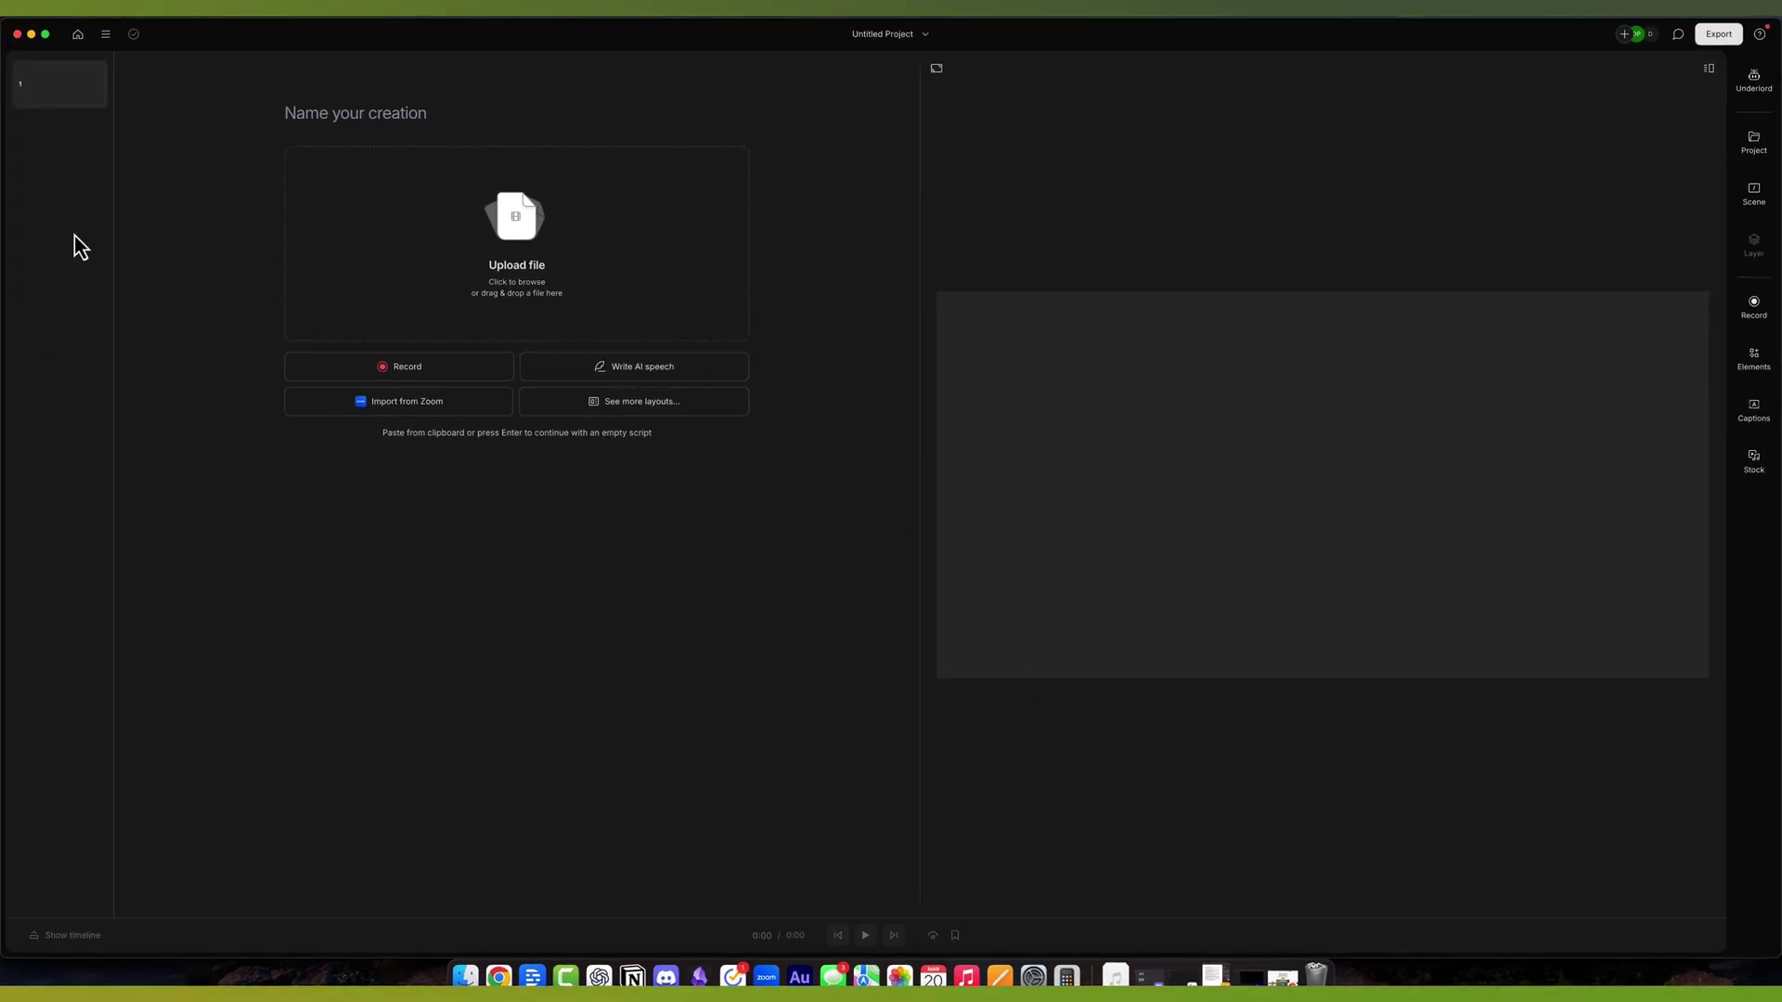
- Open the riverside podcast project from Recent and click intro words to move the playhead
left_click(78, 34)
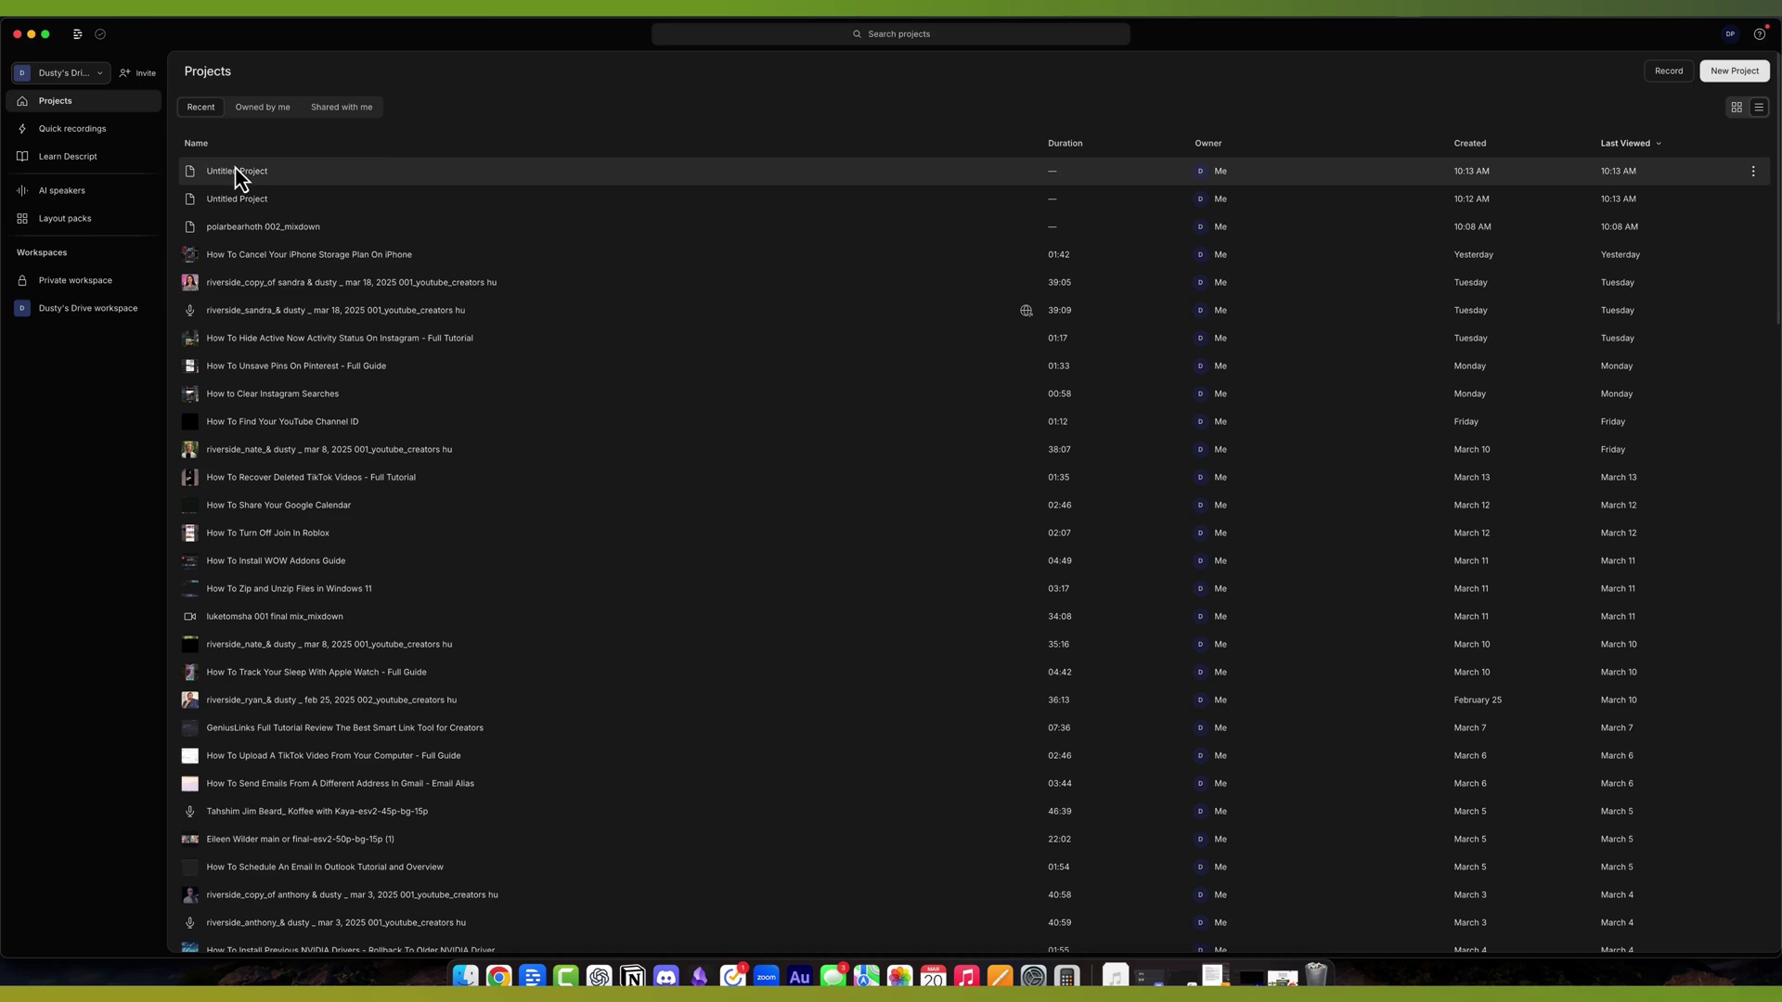
left_click(284, 283)
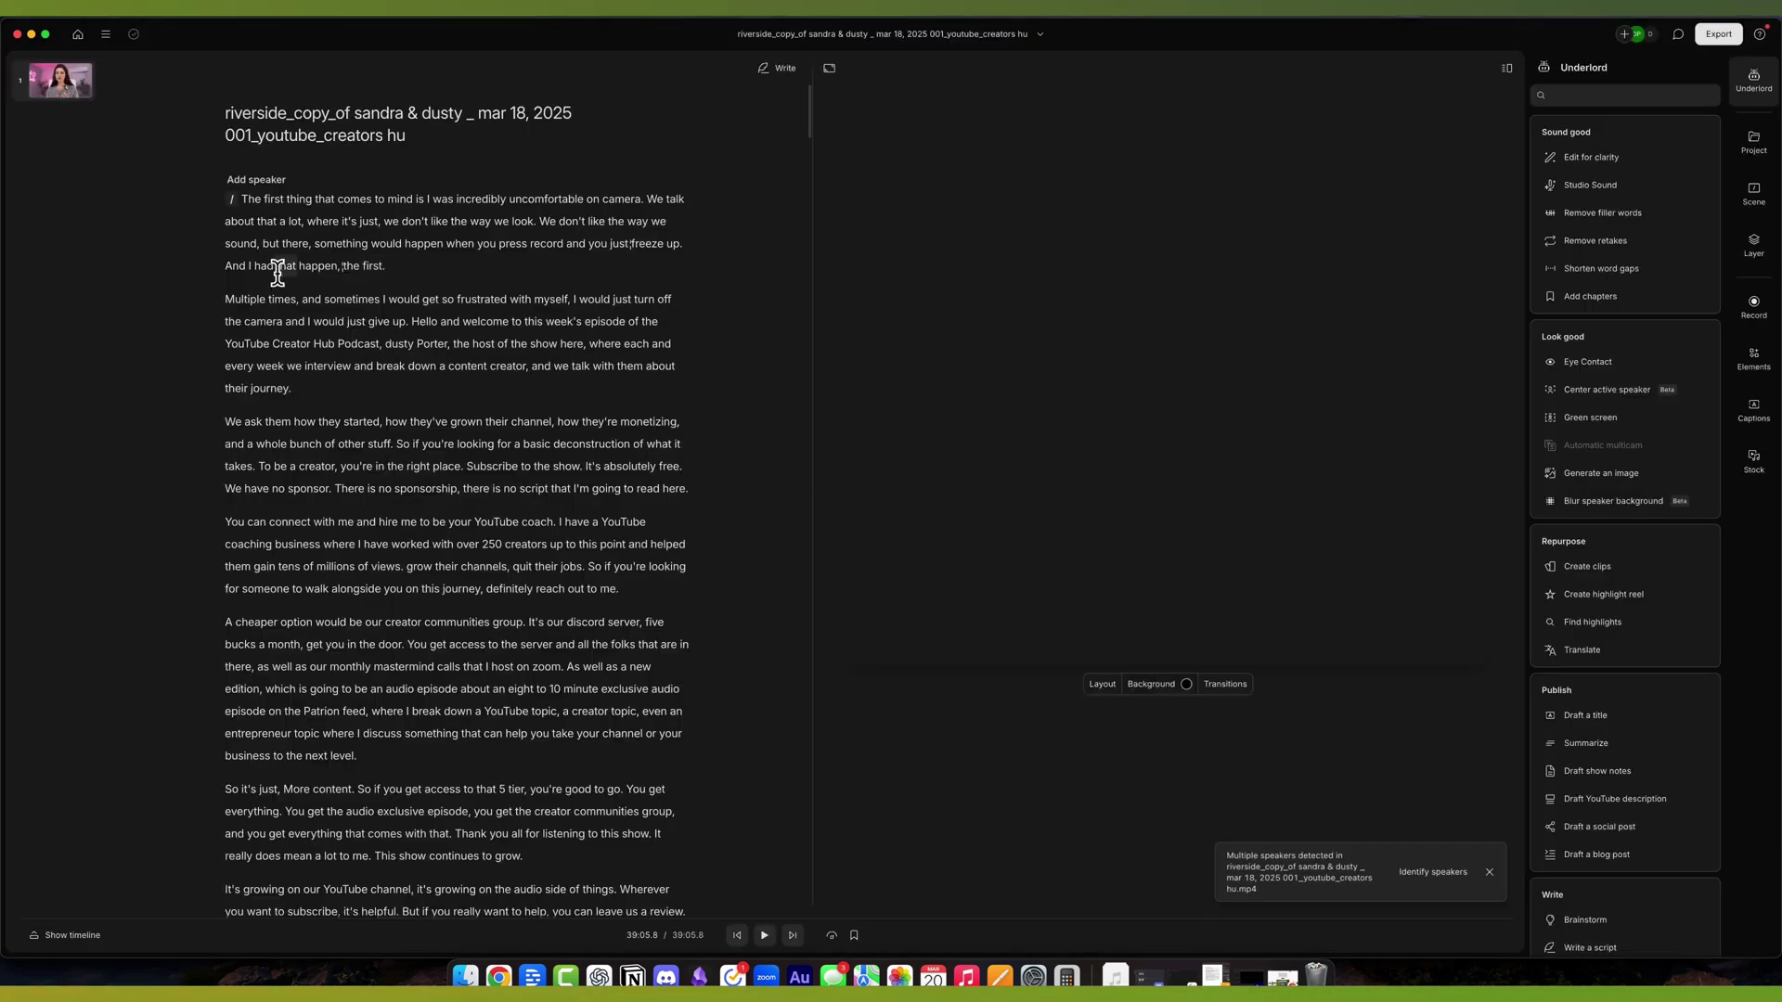
left_click(378, 345)
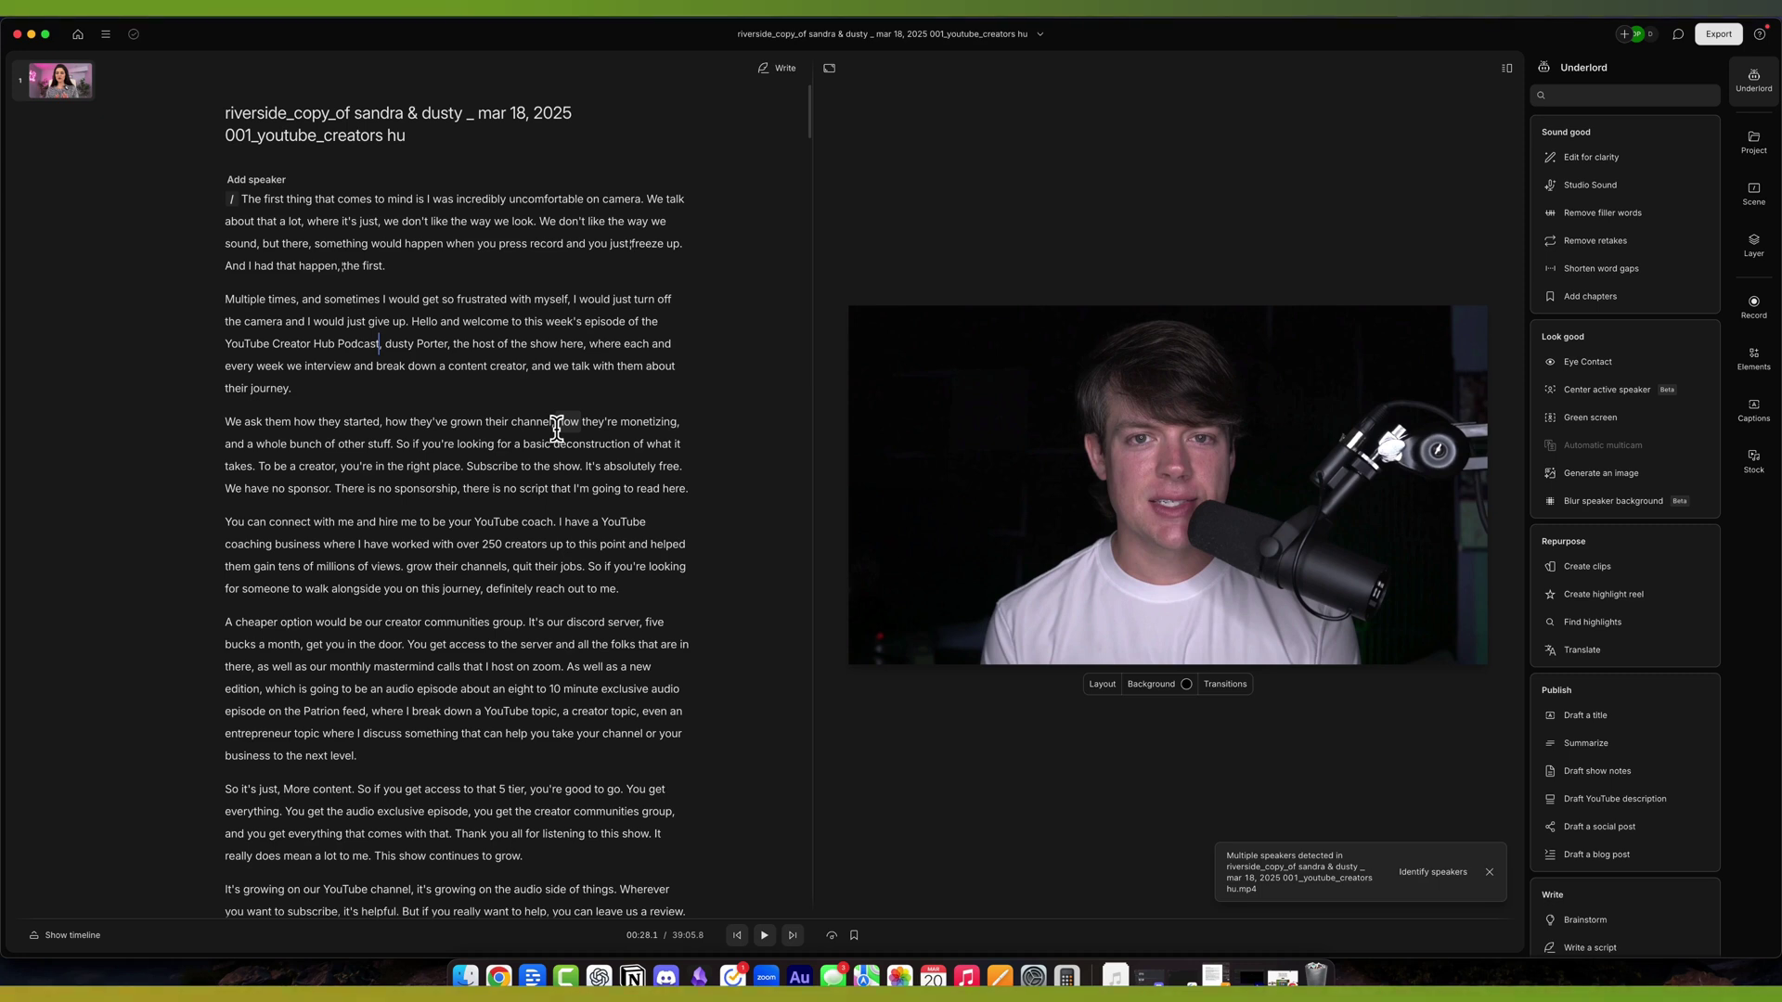
left_click(358, 232)
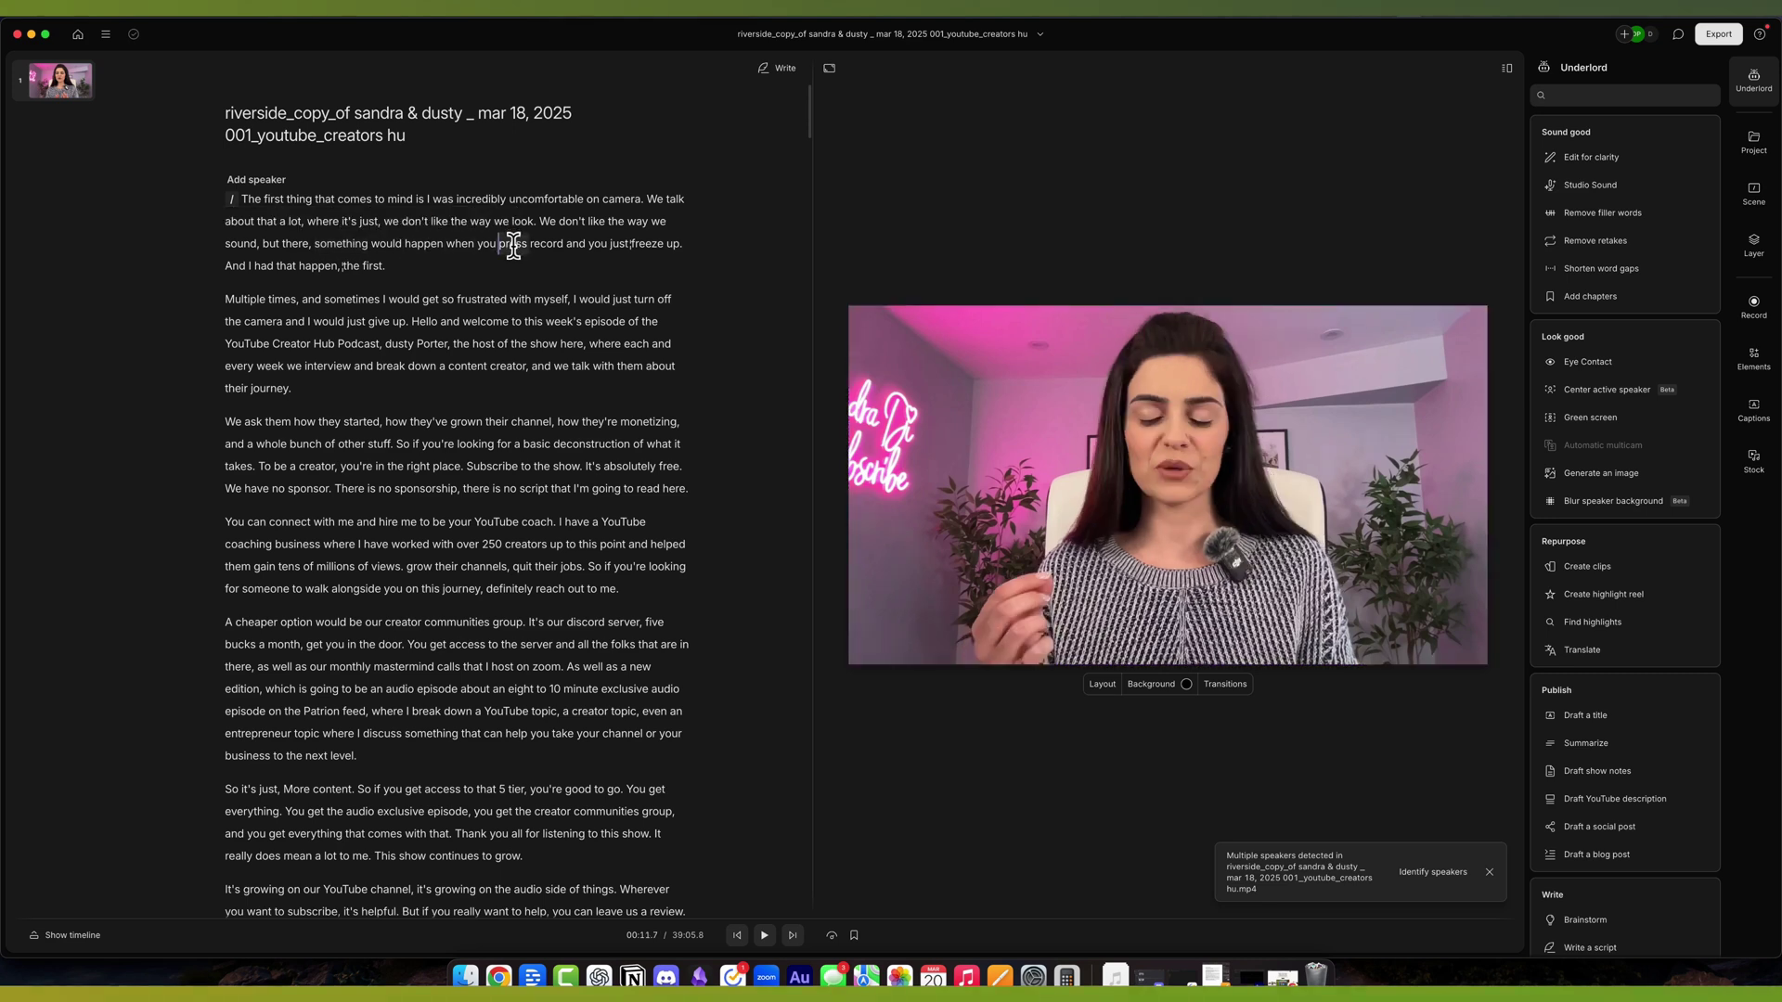
left_click(512, 322)
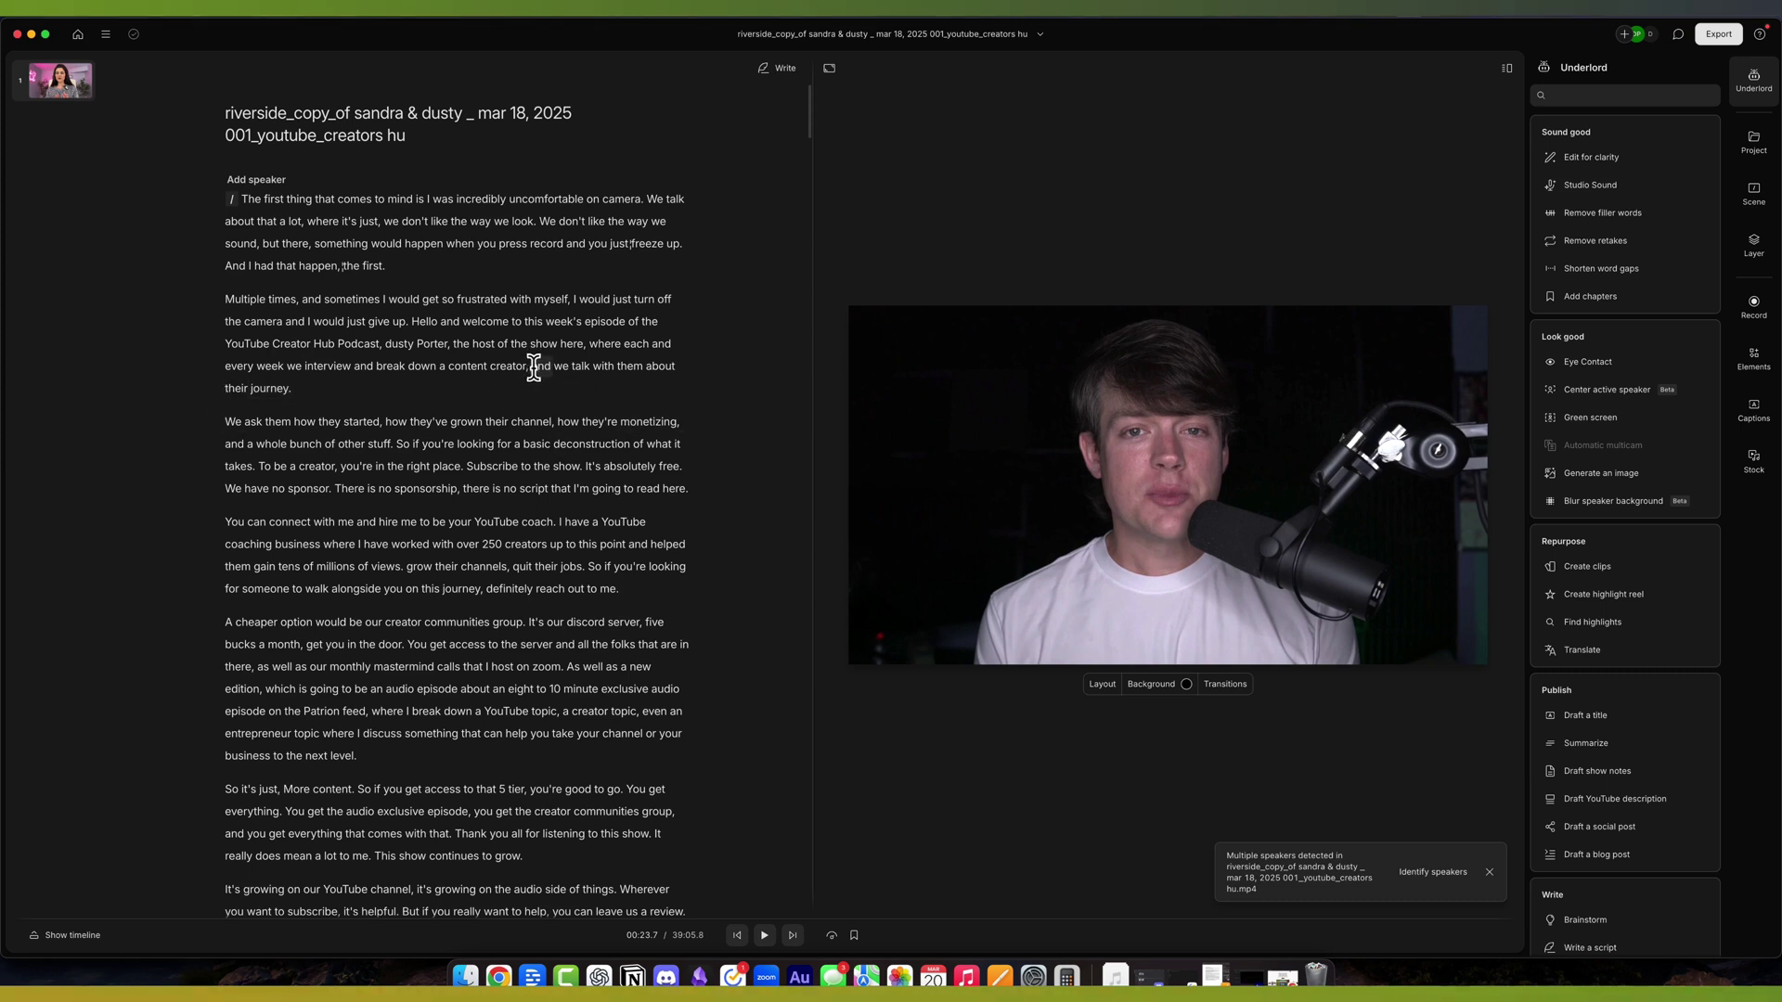
- Delete 'and we talk with them about their journey.' from the intro transcript
left_click_drag(534, 367, 597, 395)
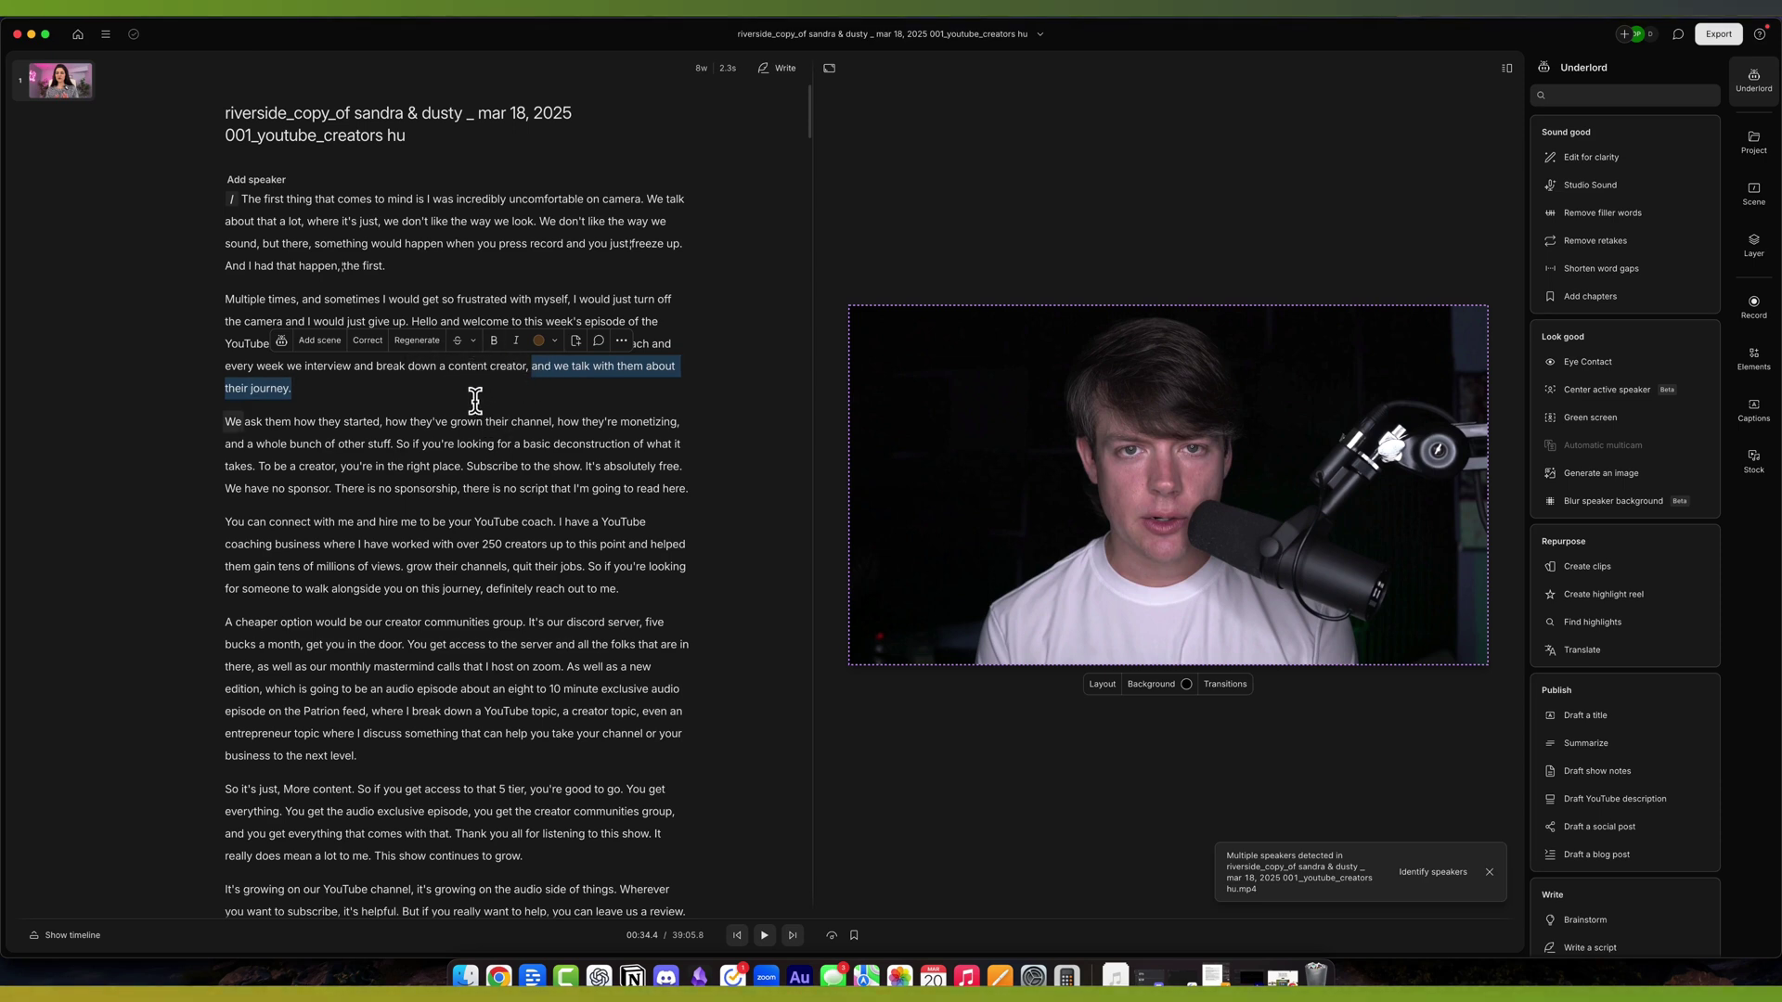
key("BackSpace")
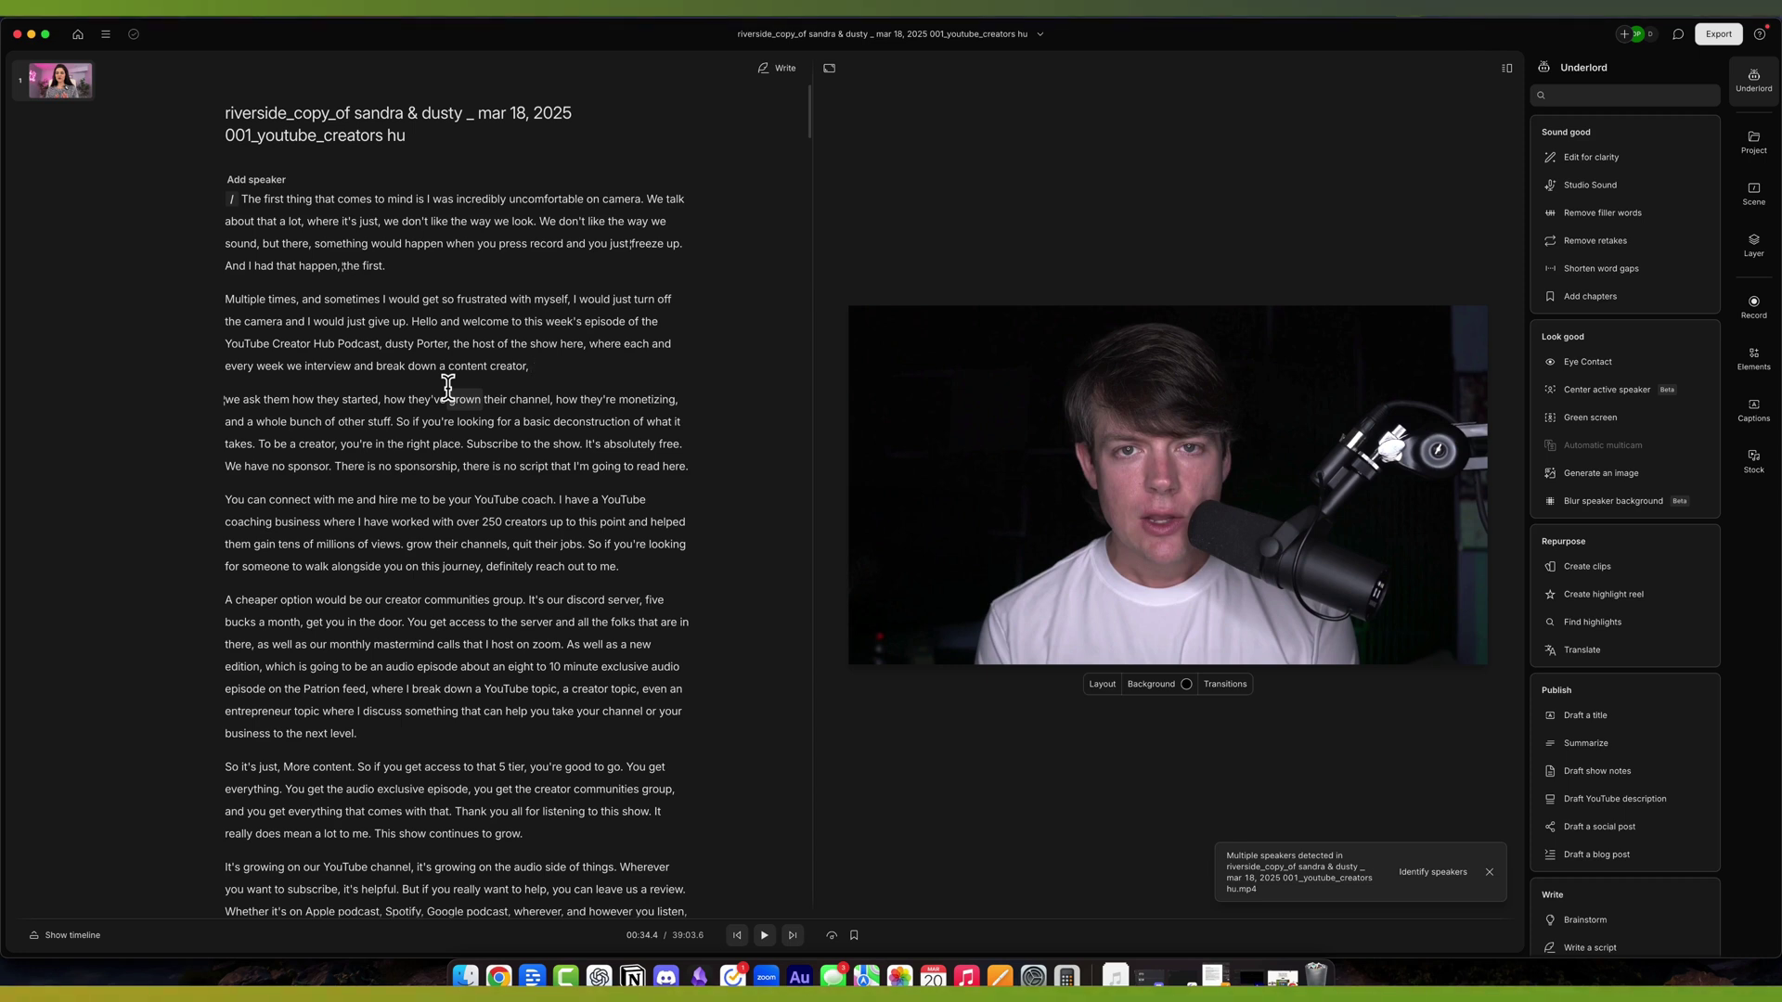
- Run Underlord's Remove filler words under Sound good, which finds no filler words
left_click(1754, 91)
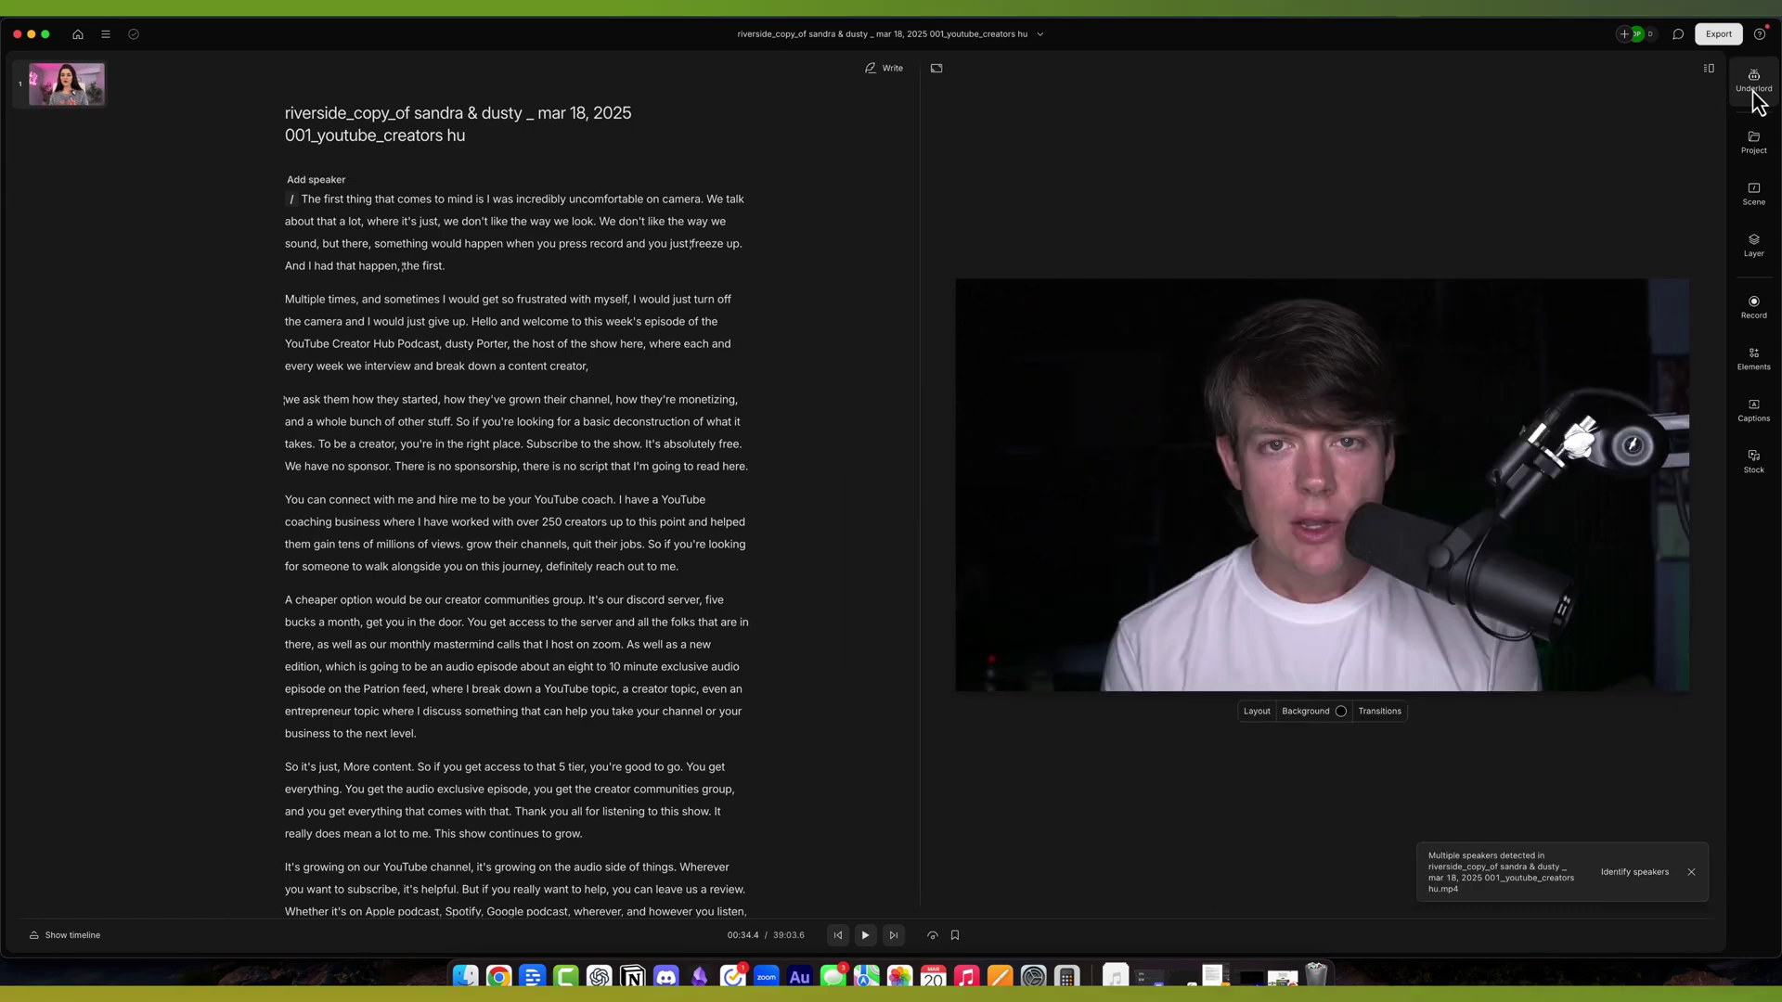
left_click(1755, 93)
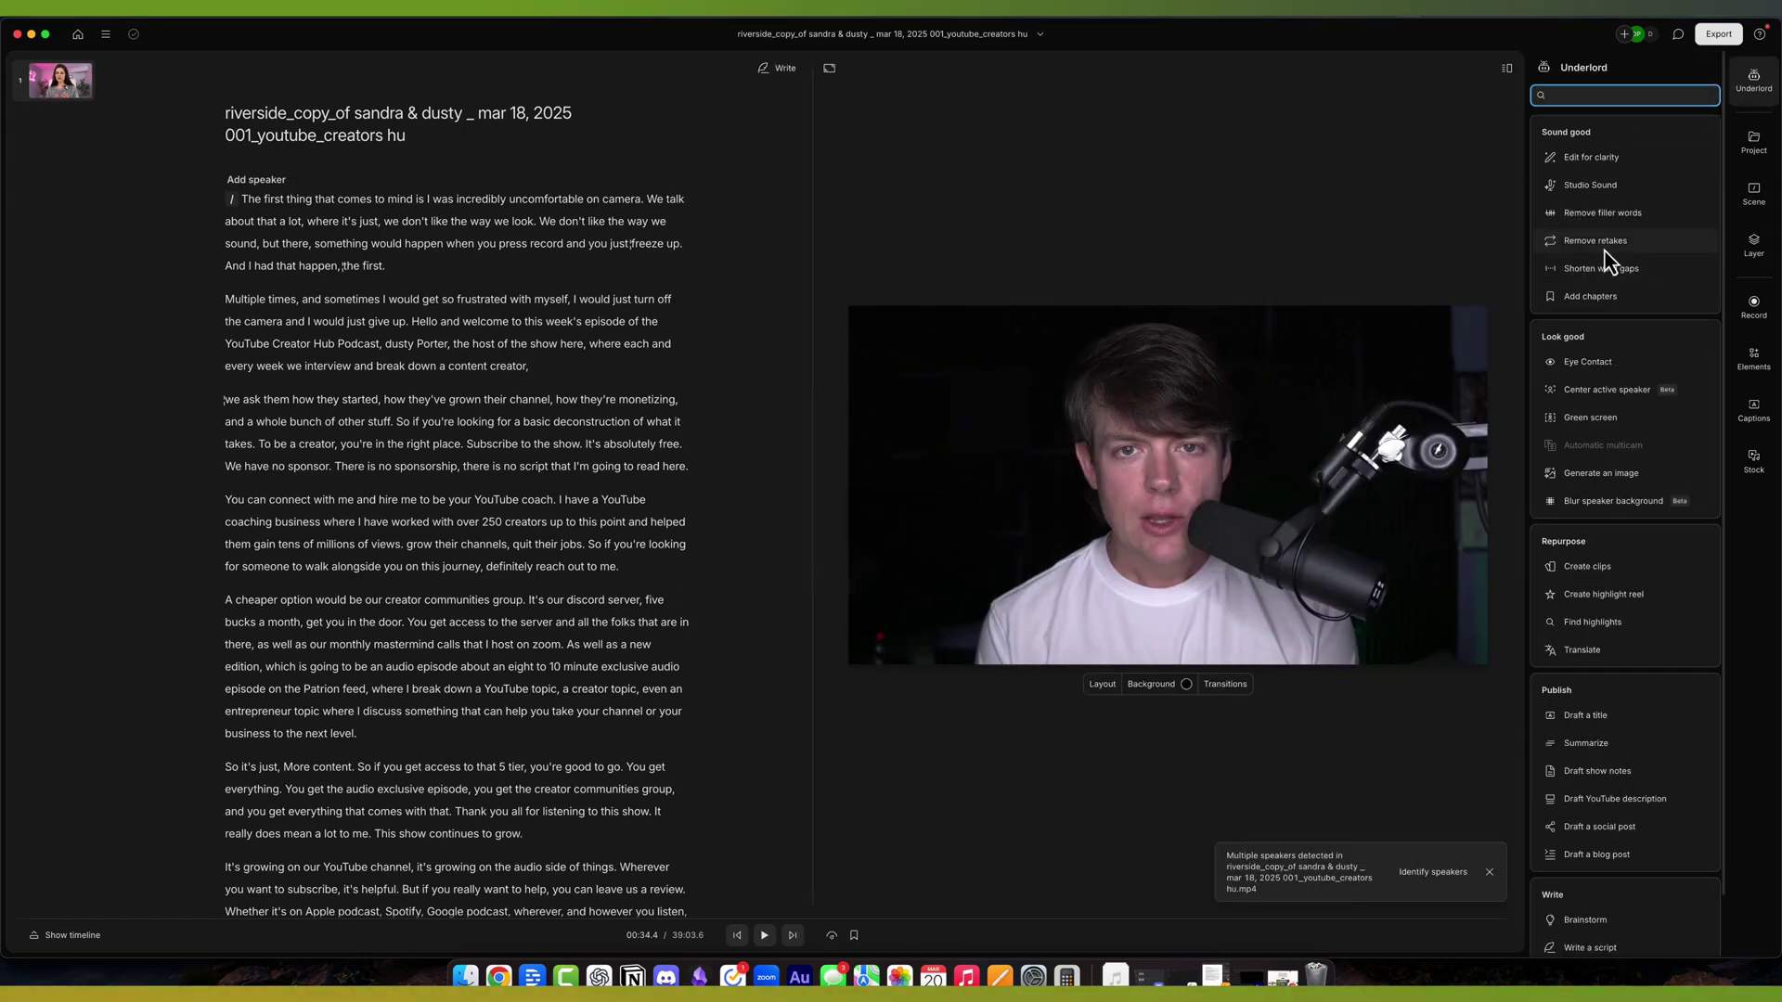
mouse_move(1606, 255)
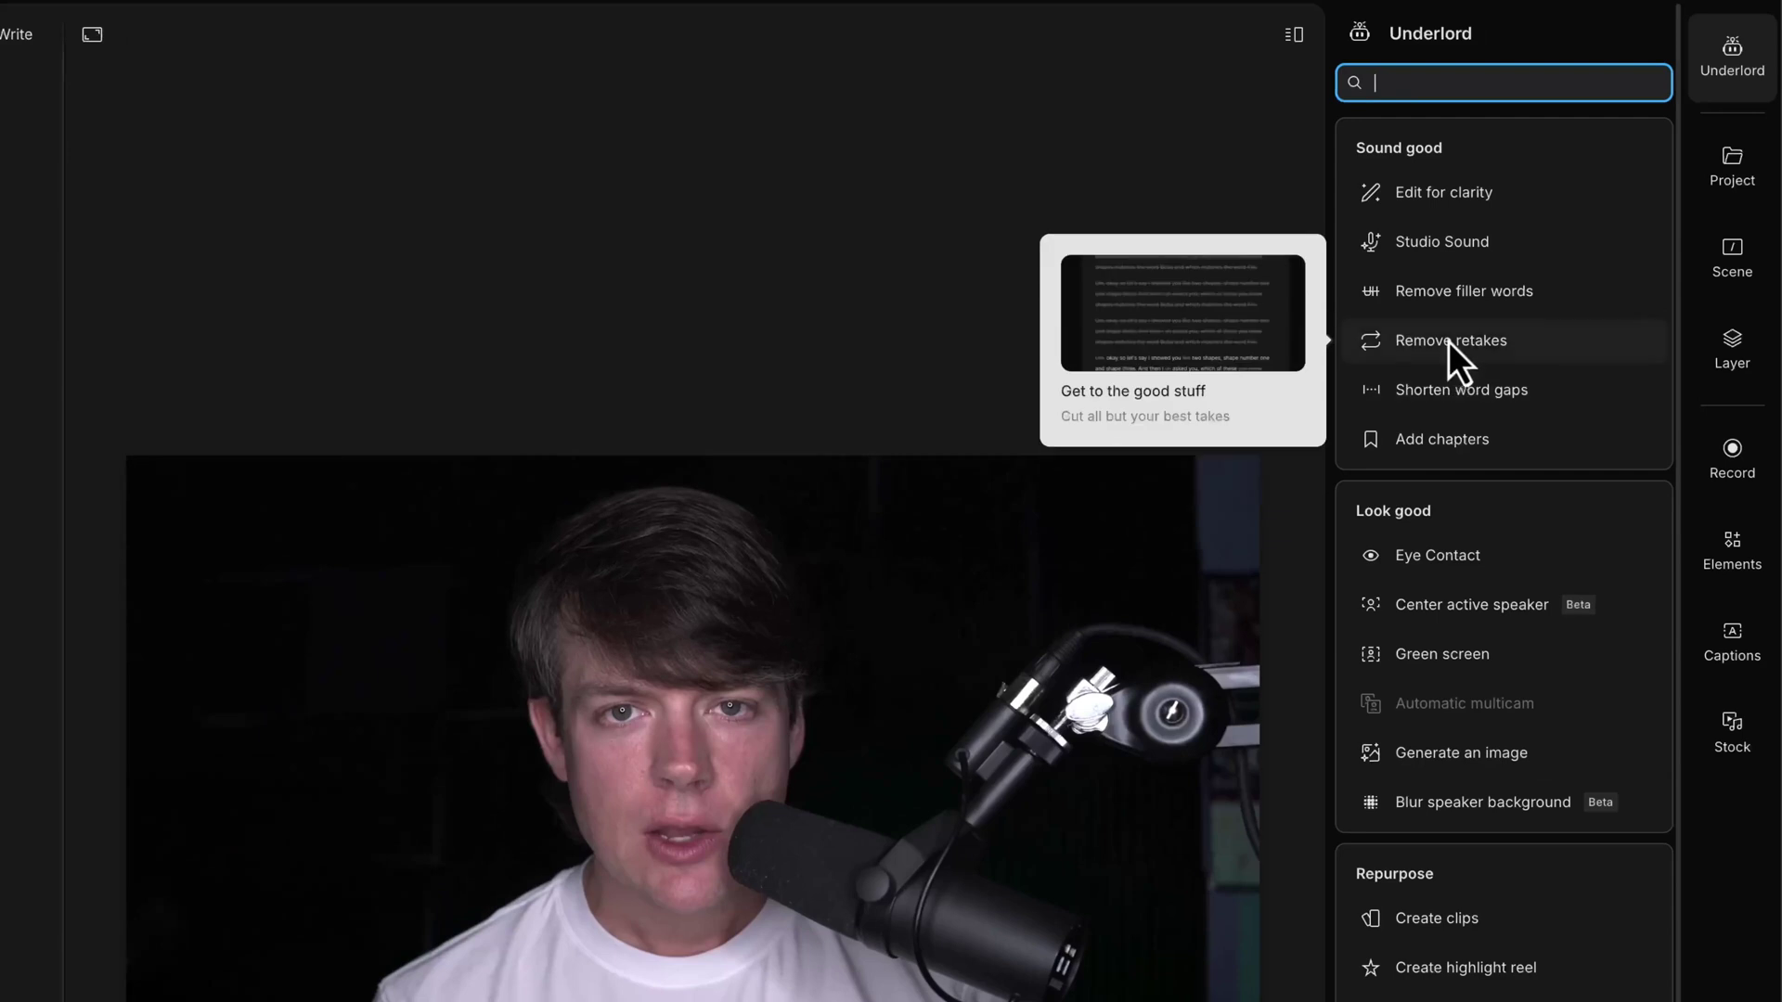
mouse_move(1452, 308)
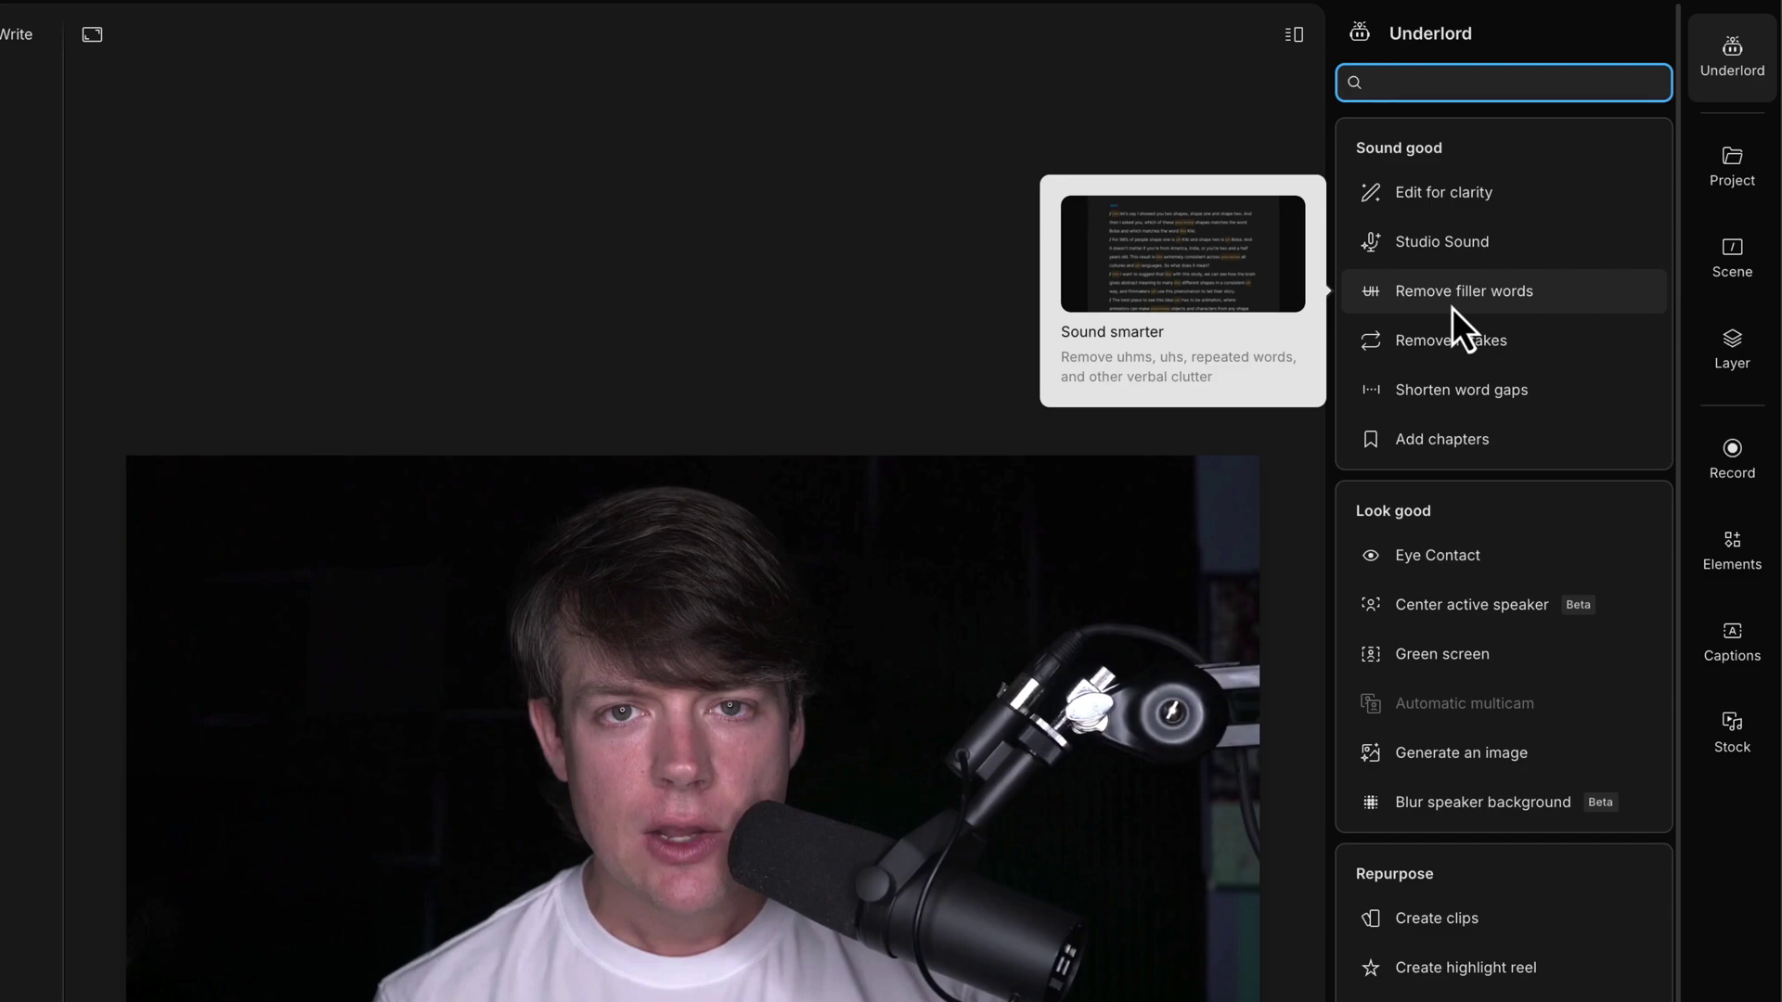
left_click(1439, 306)
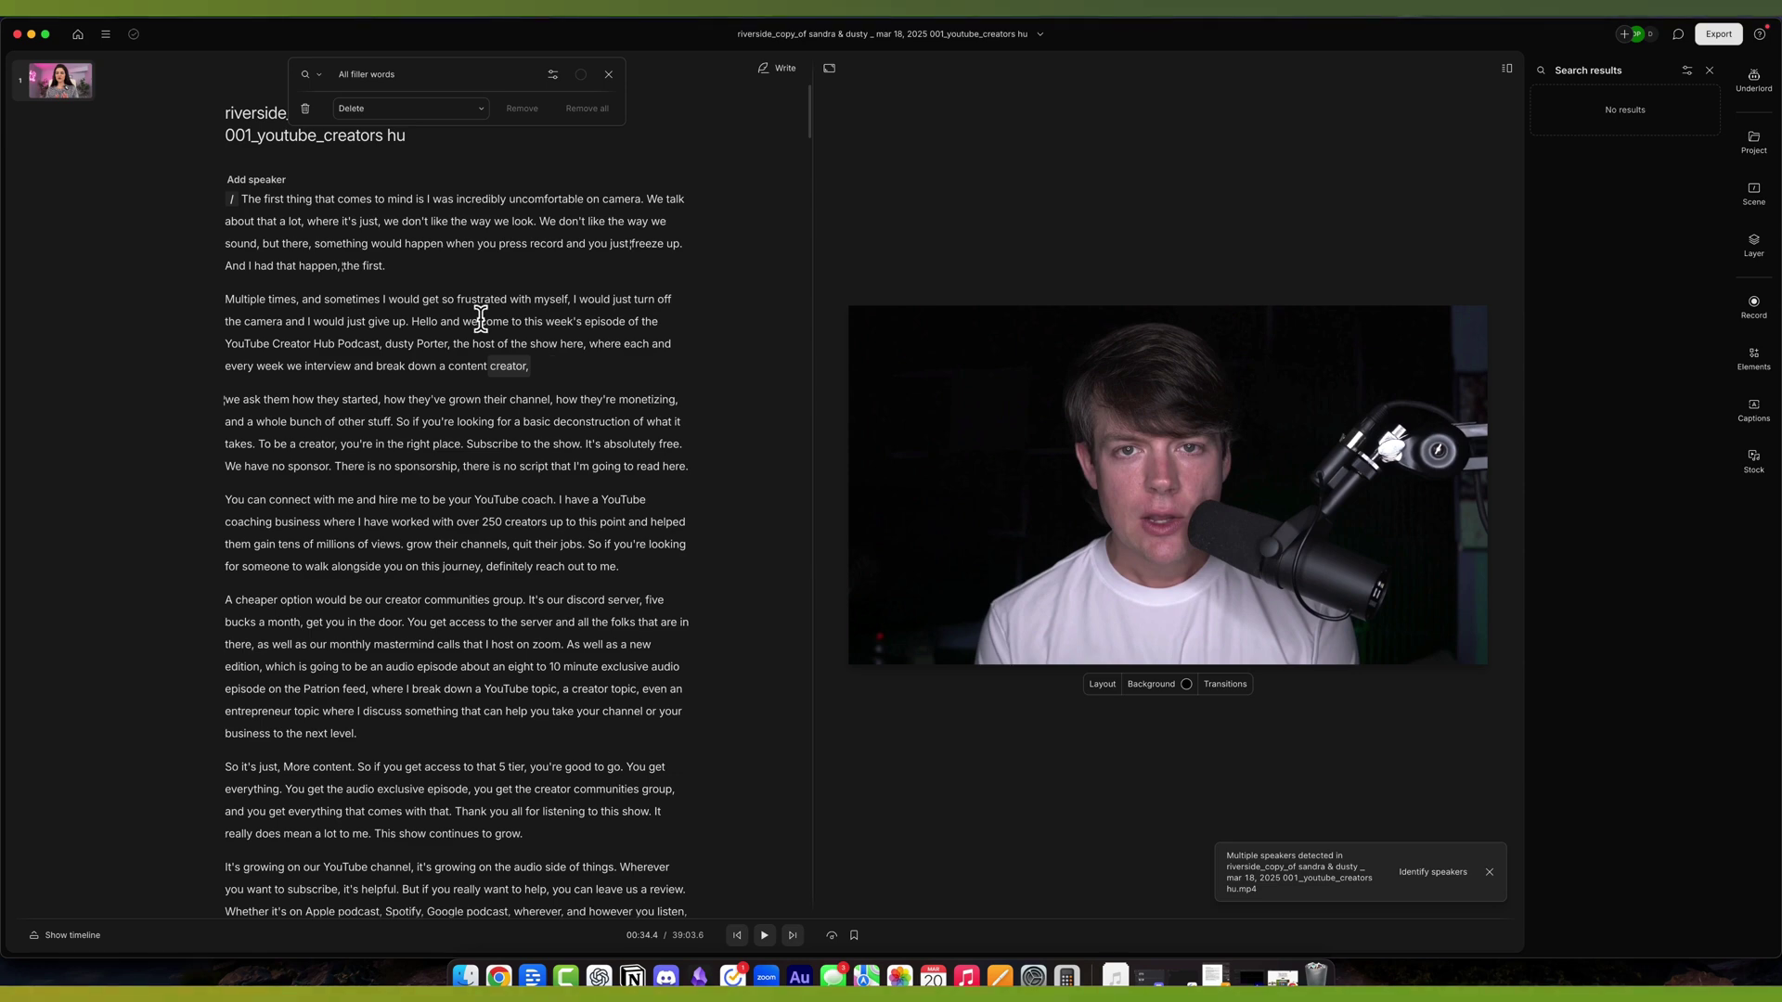
scroll(458, 433, "down", 10)
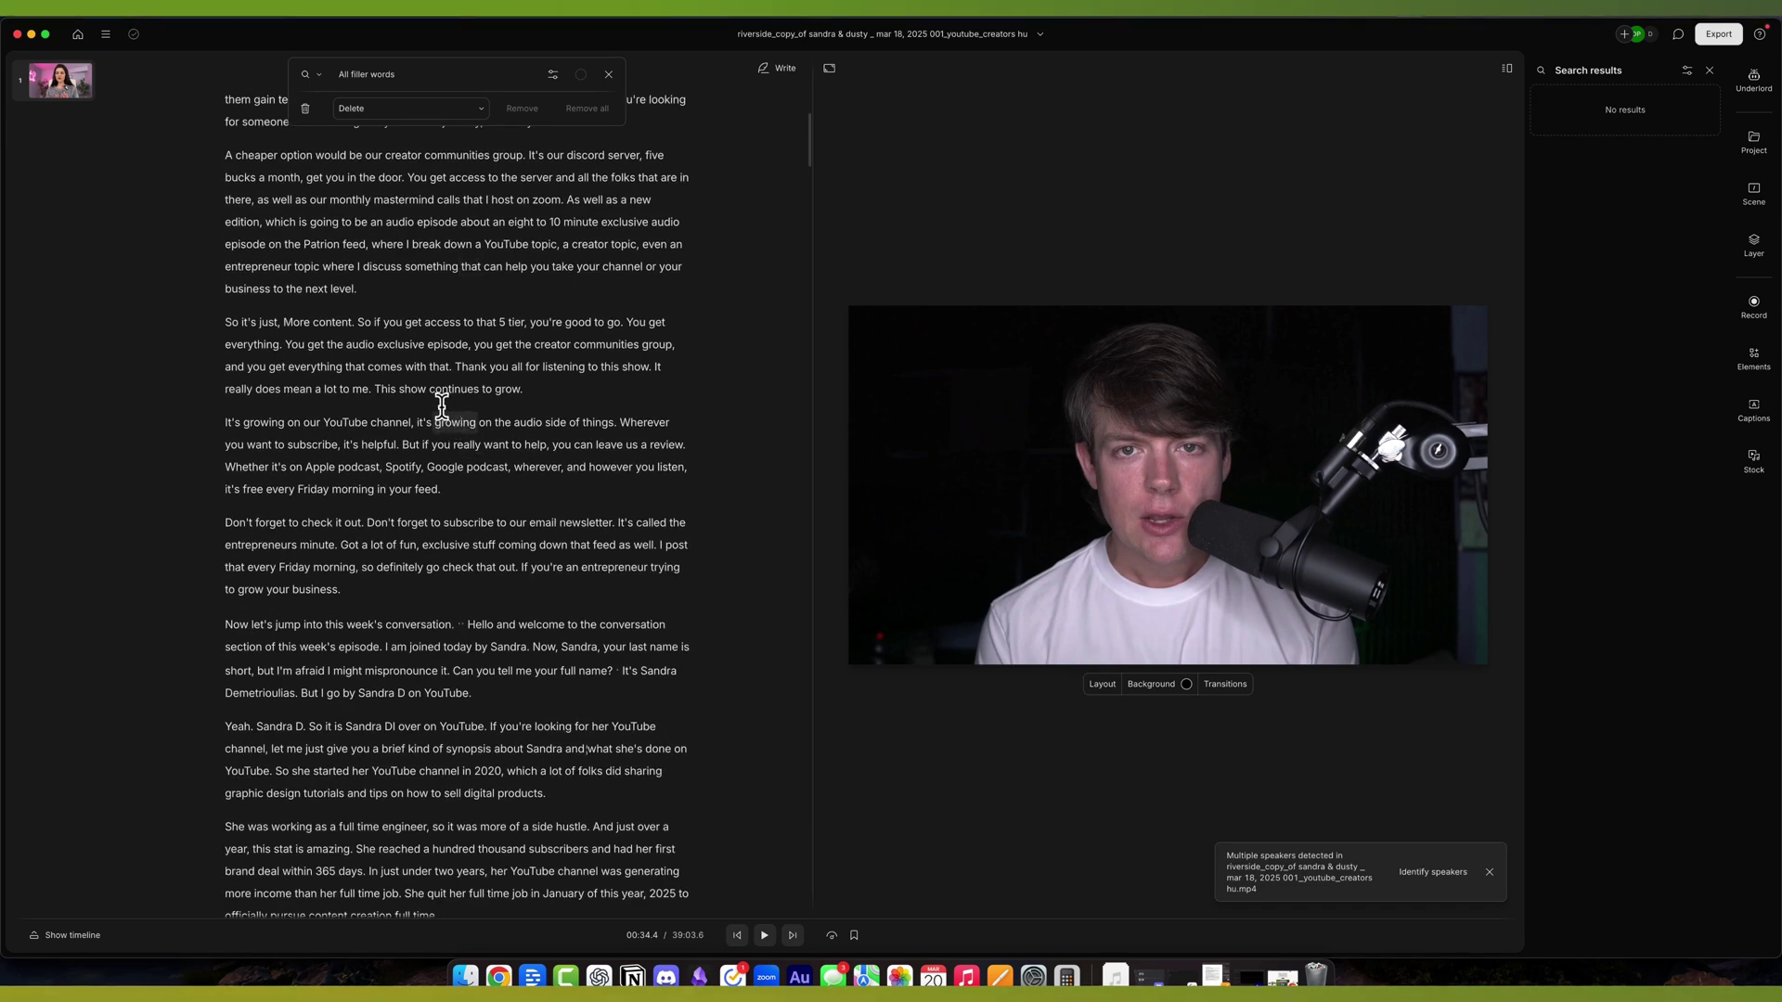
scroll(427, 394, "up", 10)
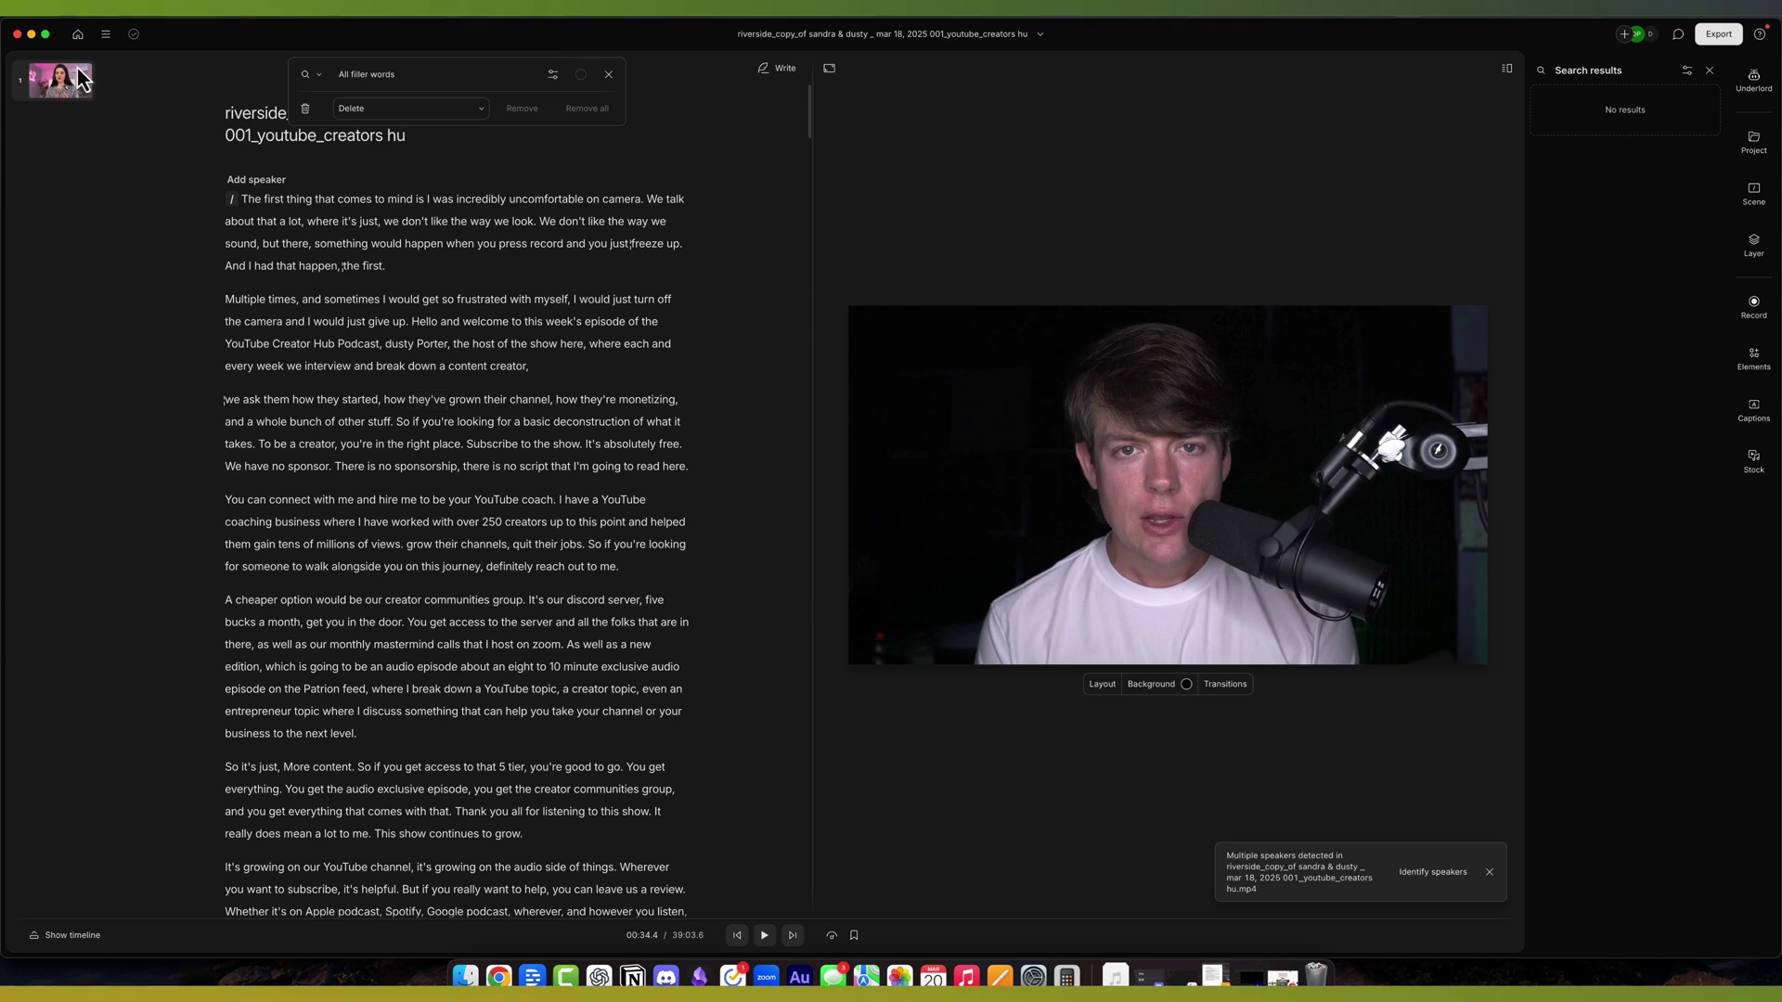
- From Home, create a new empty video project via New Project > Video project
left_click(76, 36)
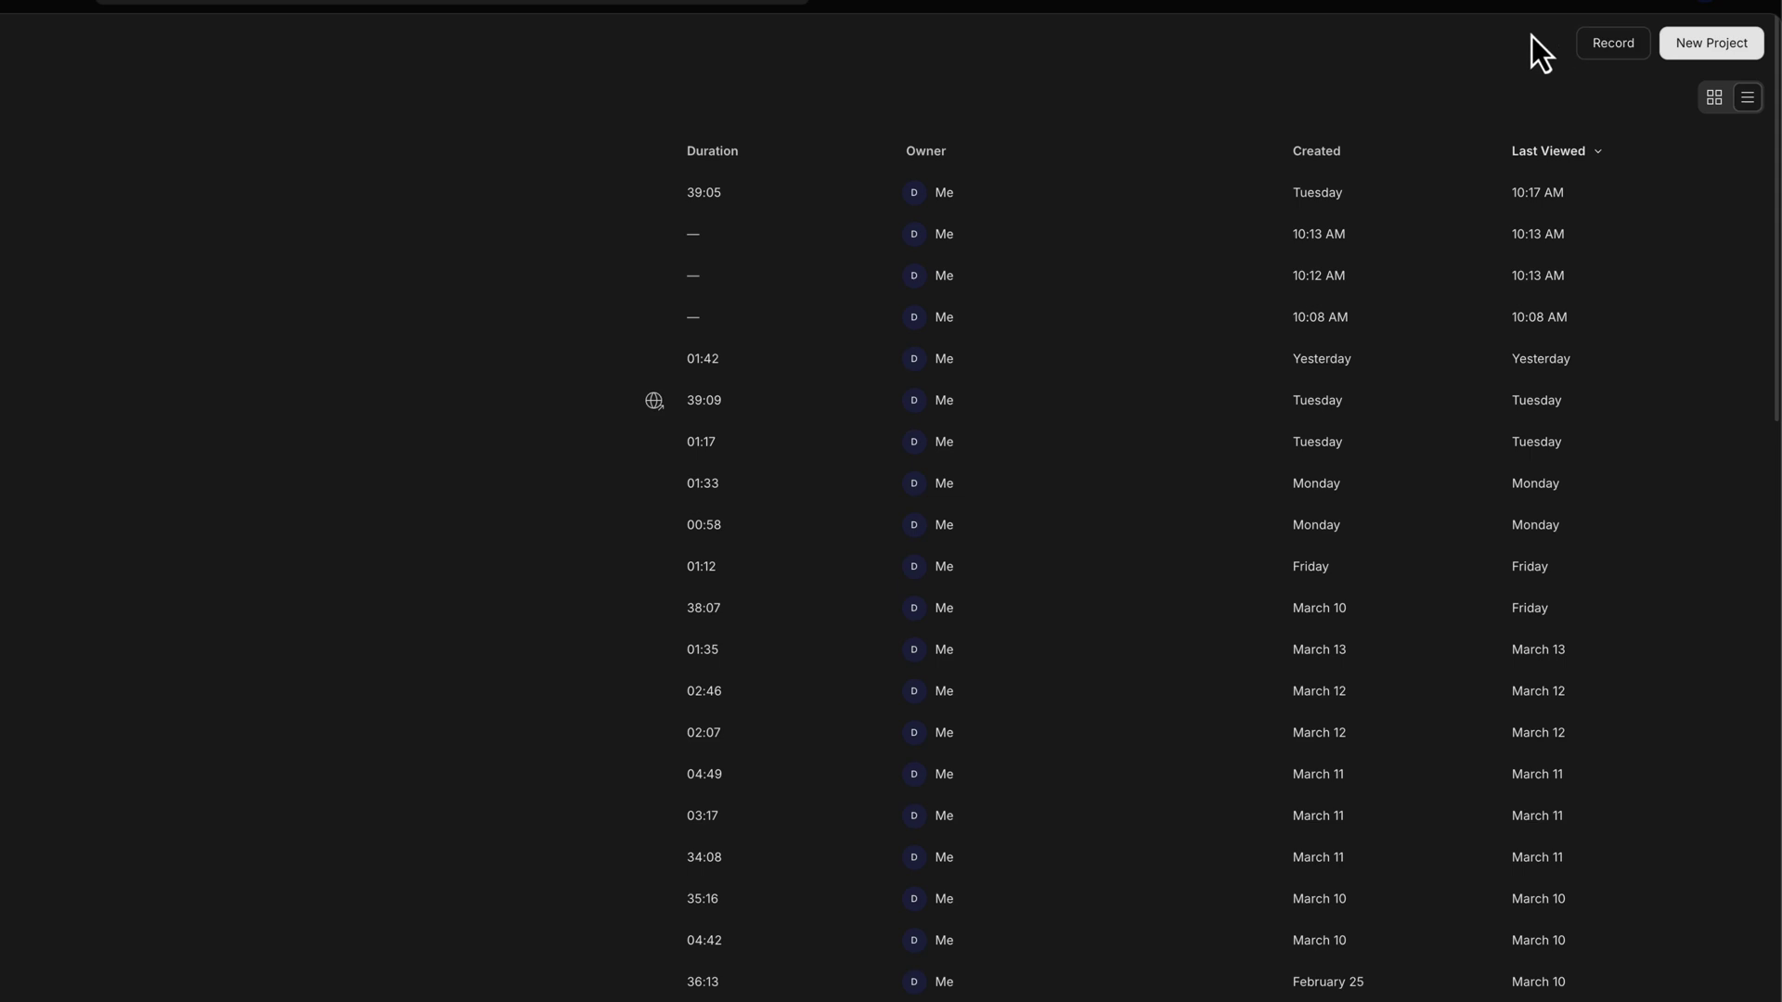
left_click(1713, 46)
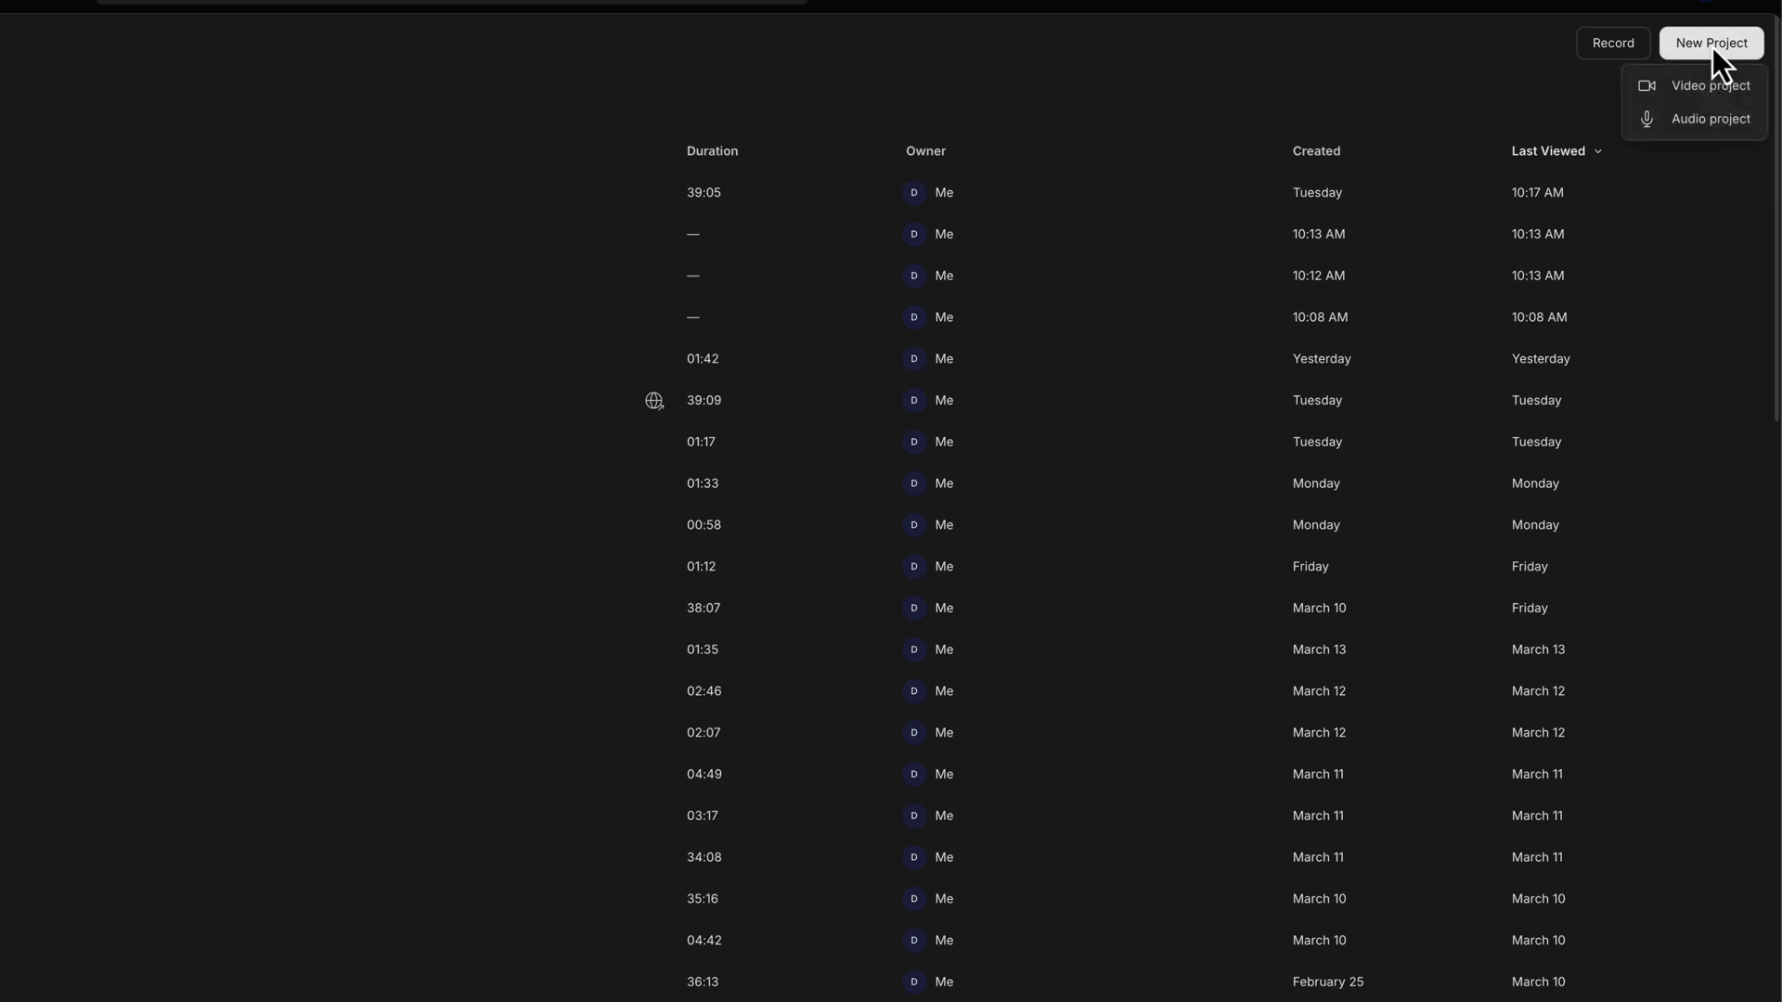
left_click(1650, 91)
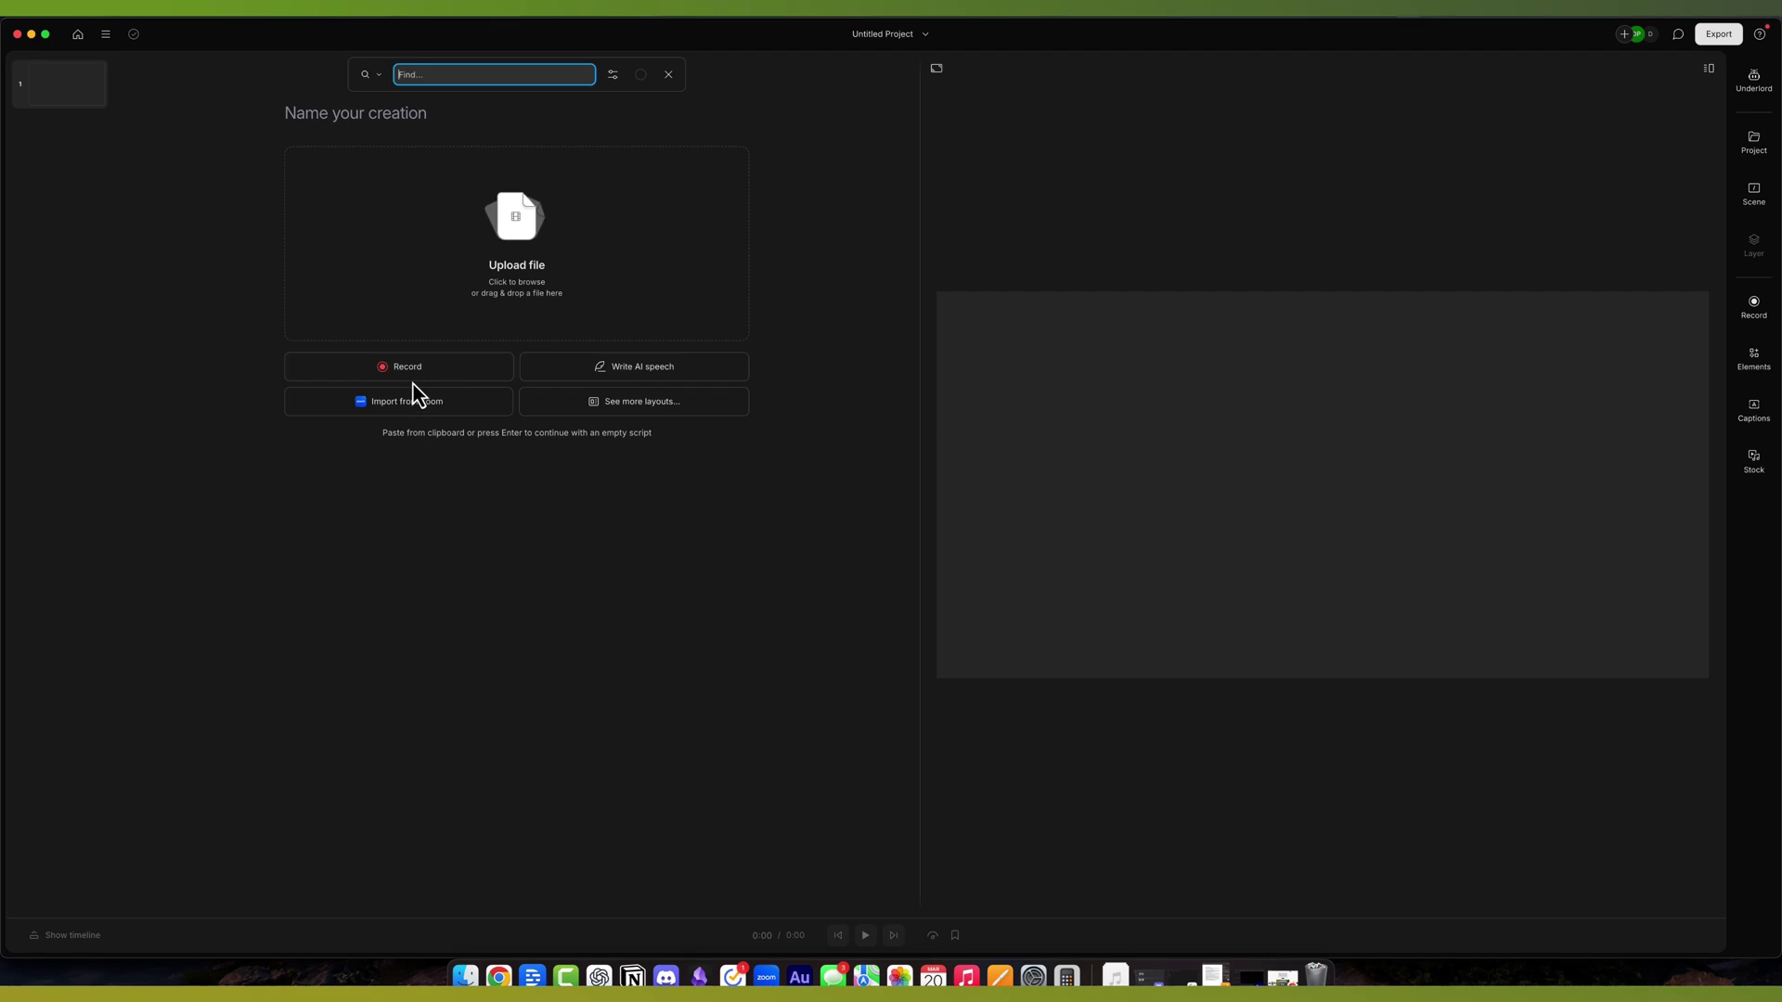
- Upload the riverside_copy_of… MP4 from Downloads into the new project
left_click(442, 237)
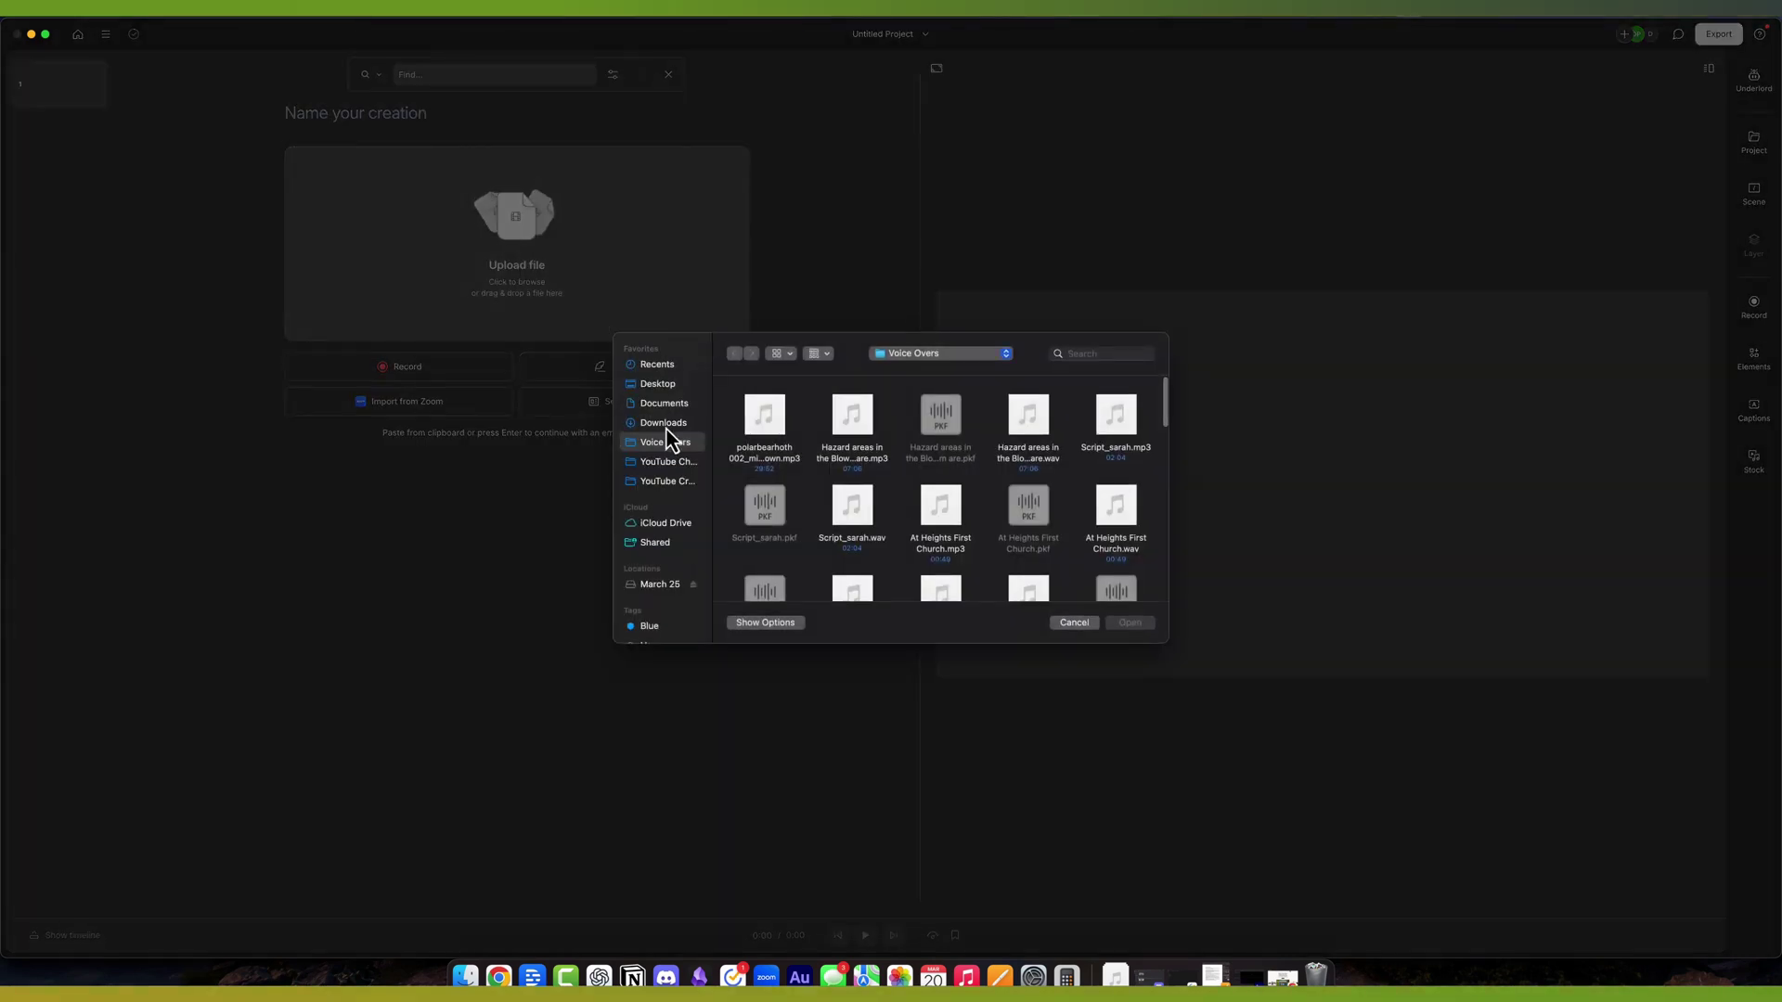
left_click(663, 422)
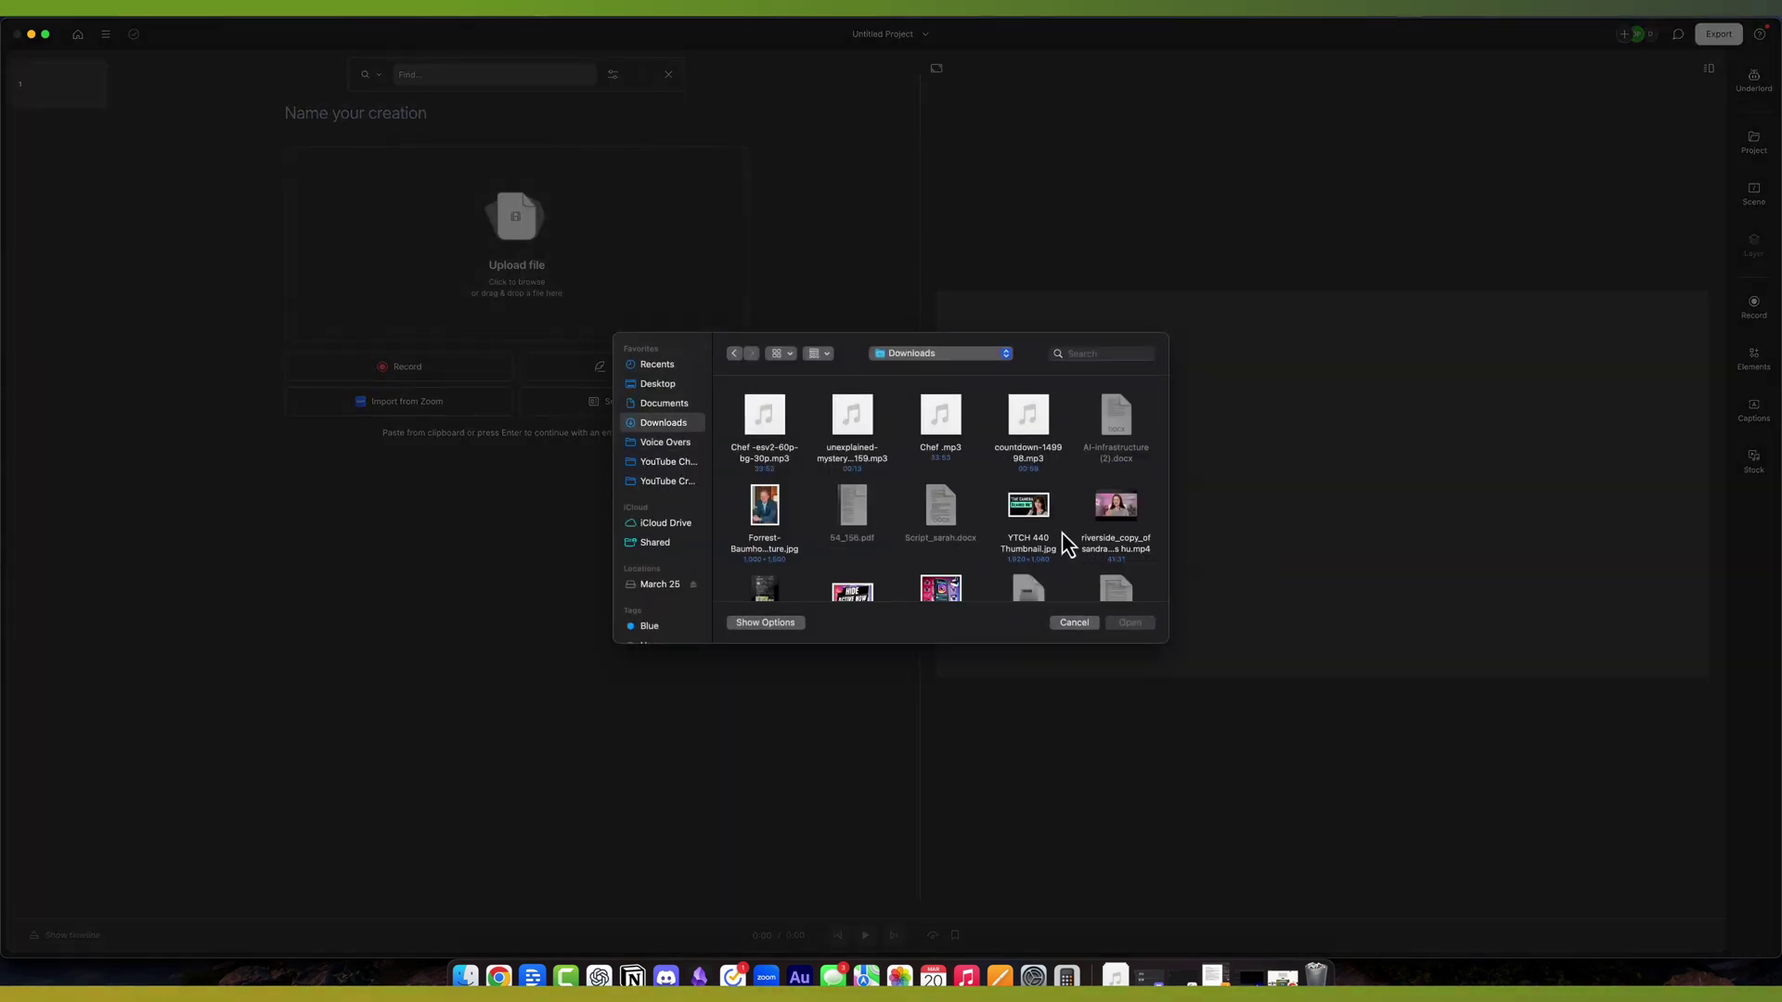
left_click(1095, 543)
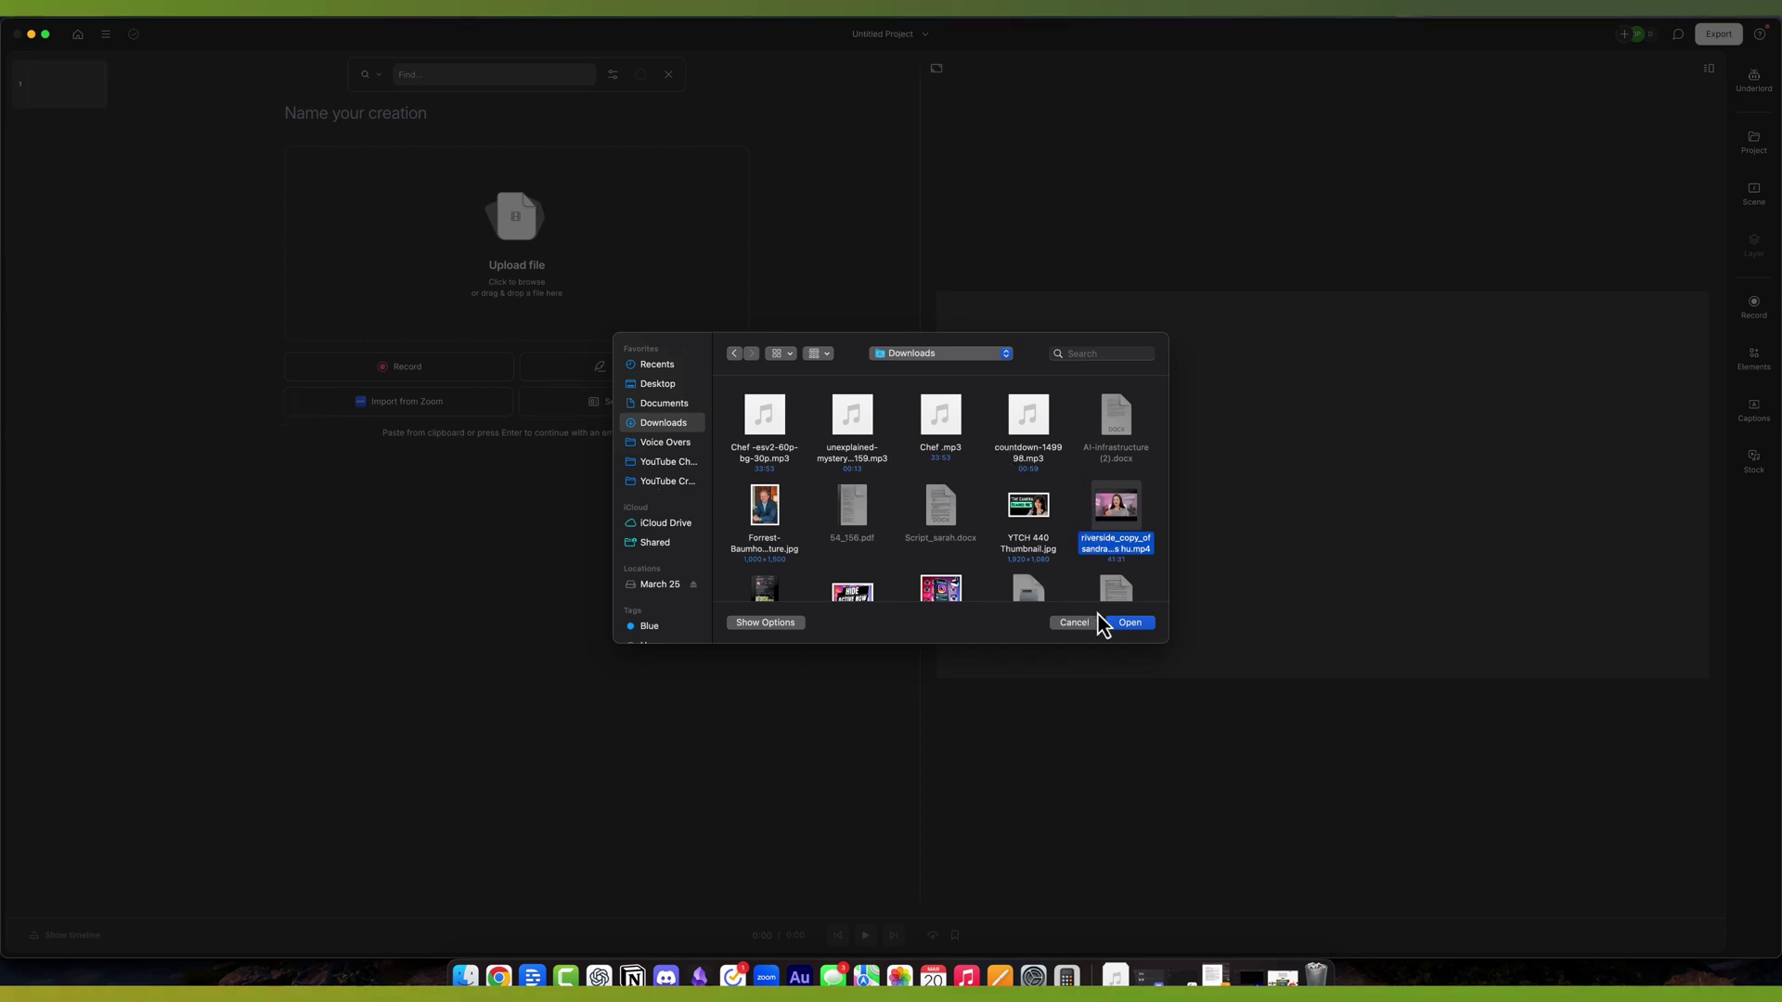
left_click(1129, 624)
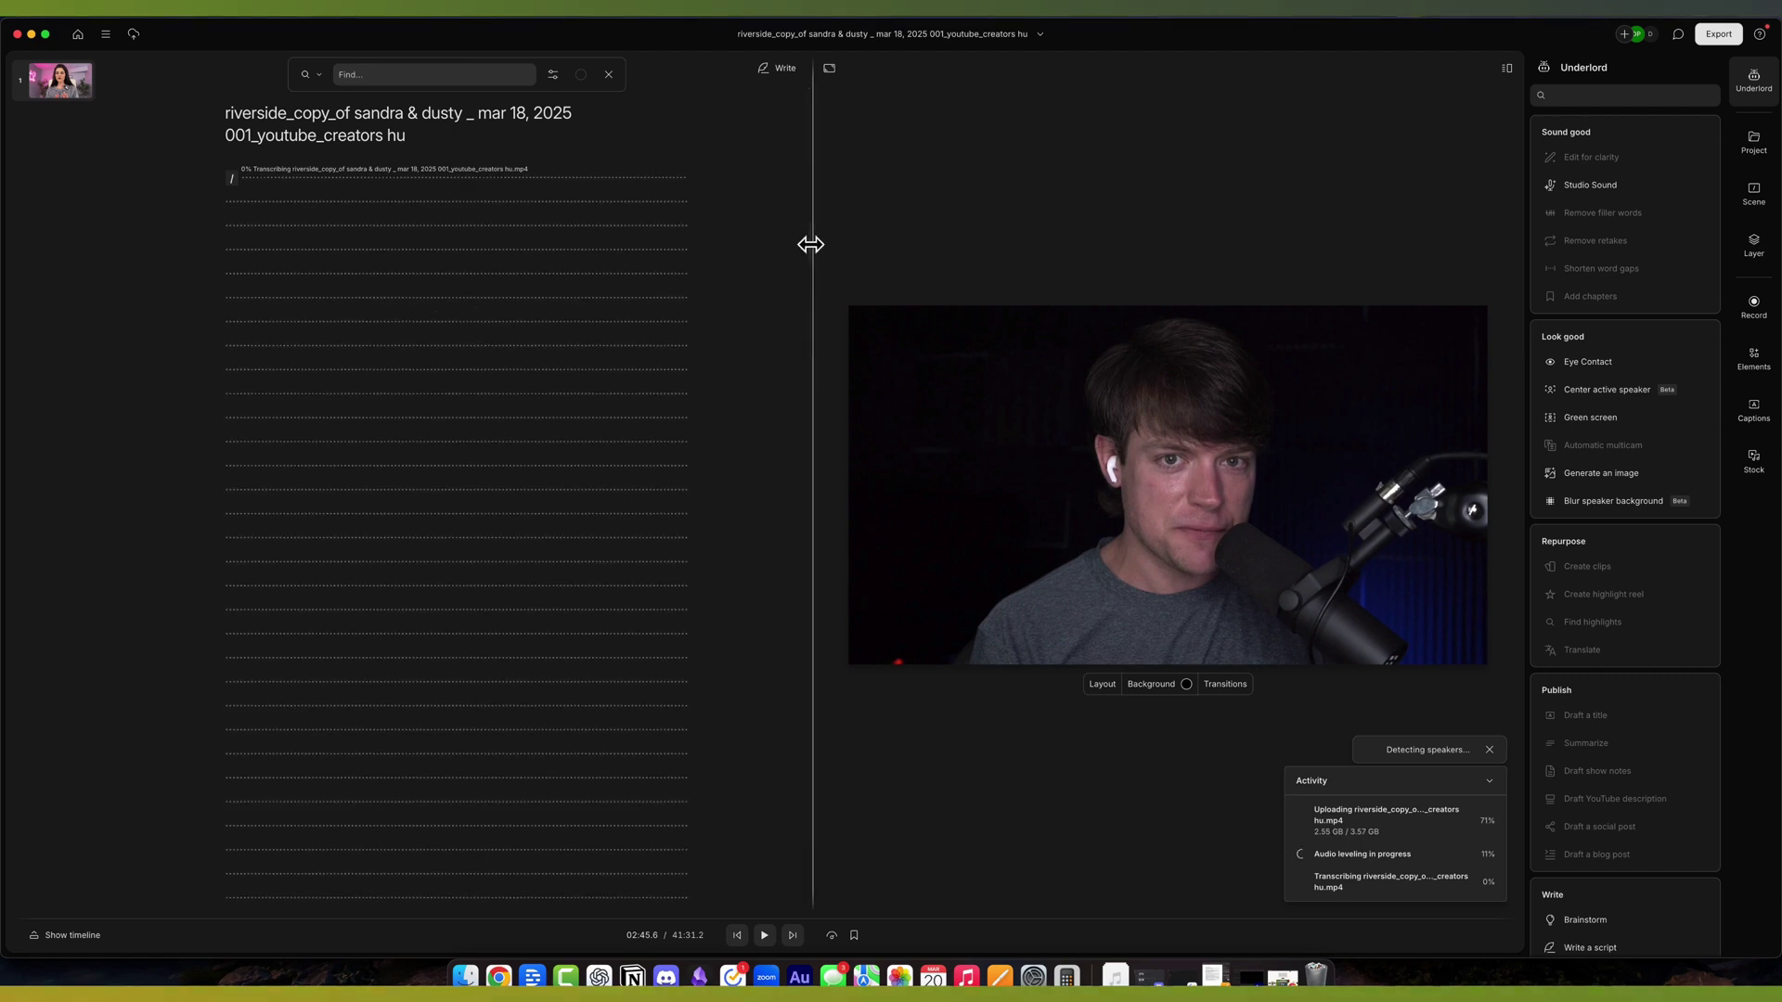
- Widen the video preview against the script panel and scroll through the new transcript
left_click_drag(811, 242, 773, 236)
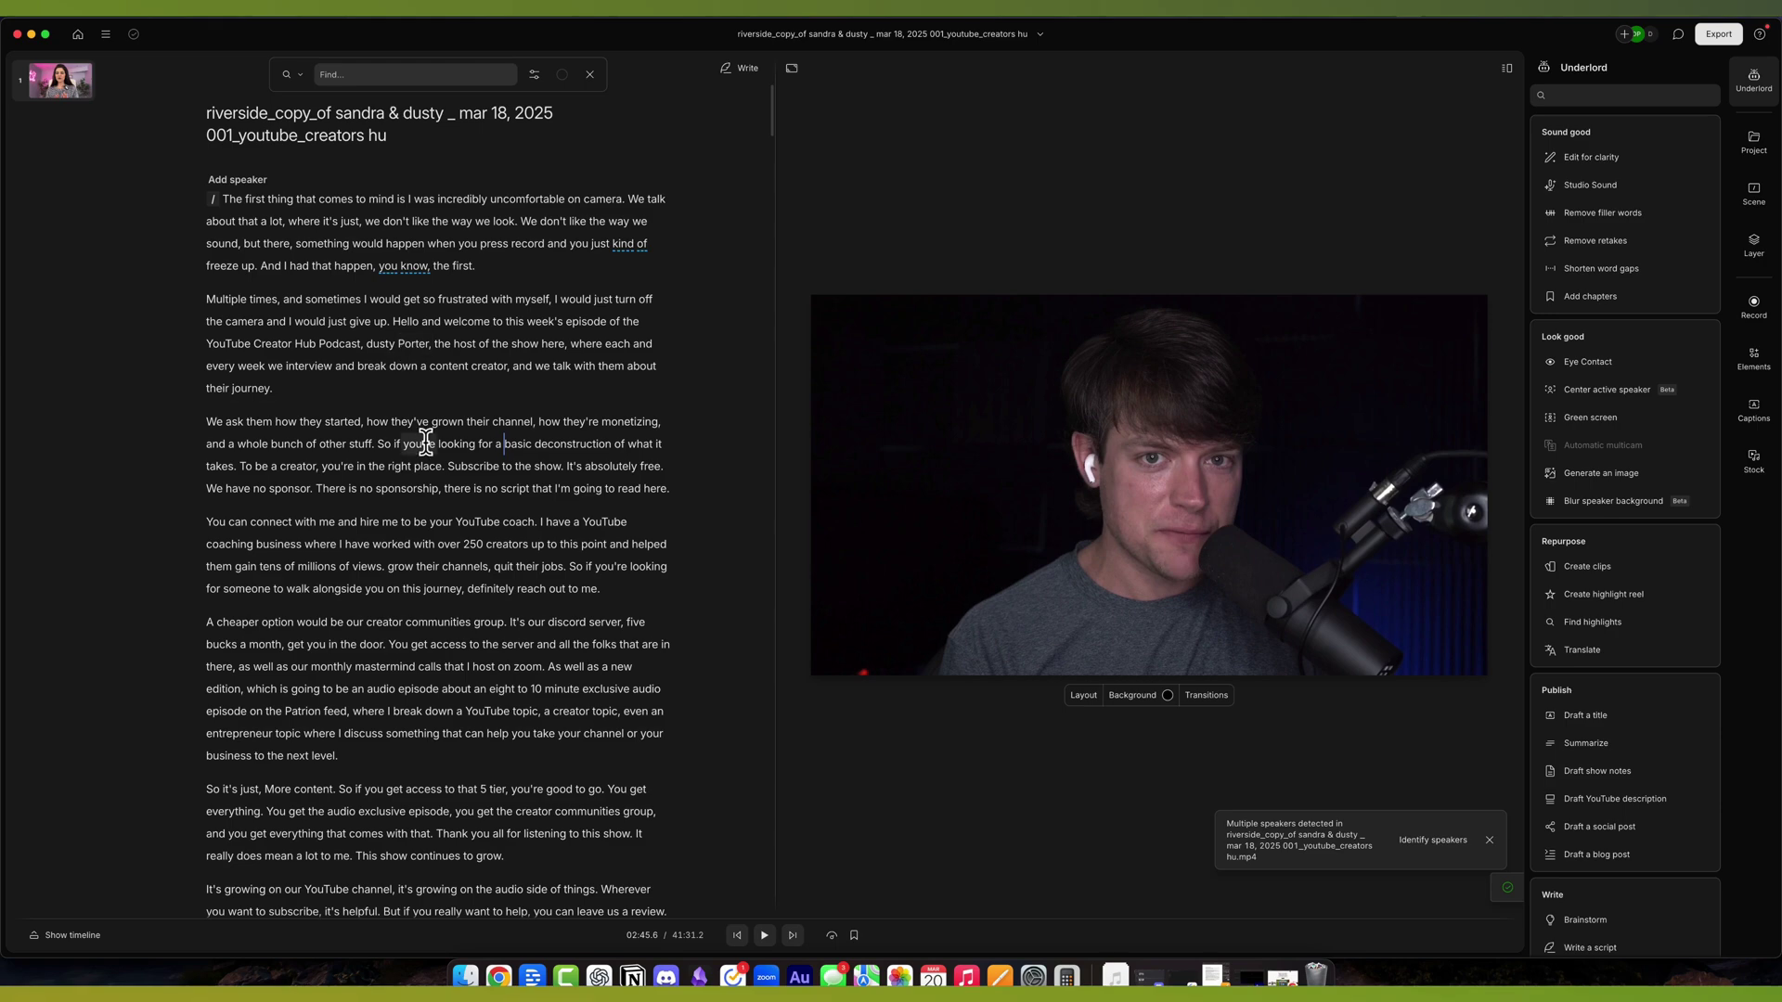
scroll(421, 444, "down", 12)
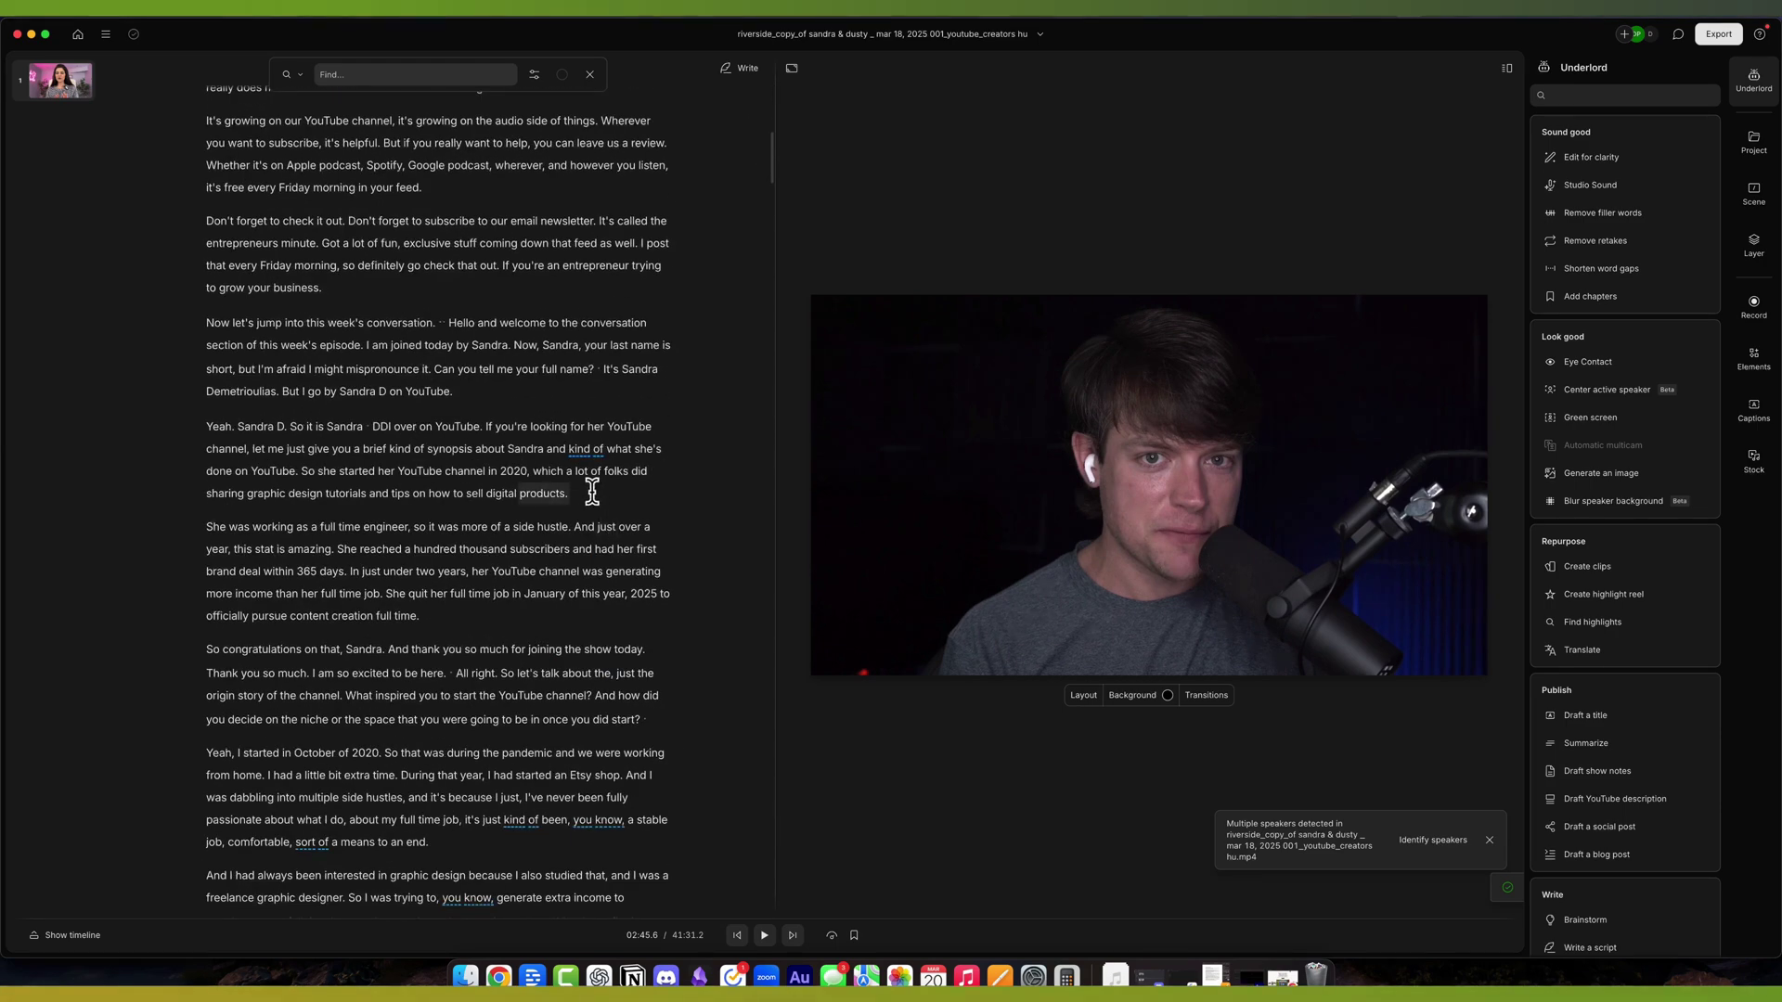
scroll(556, 520, "up", 6)
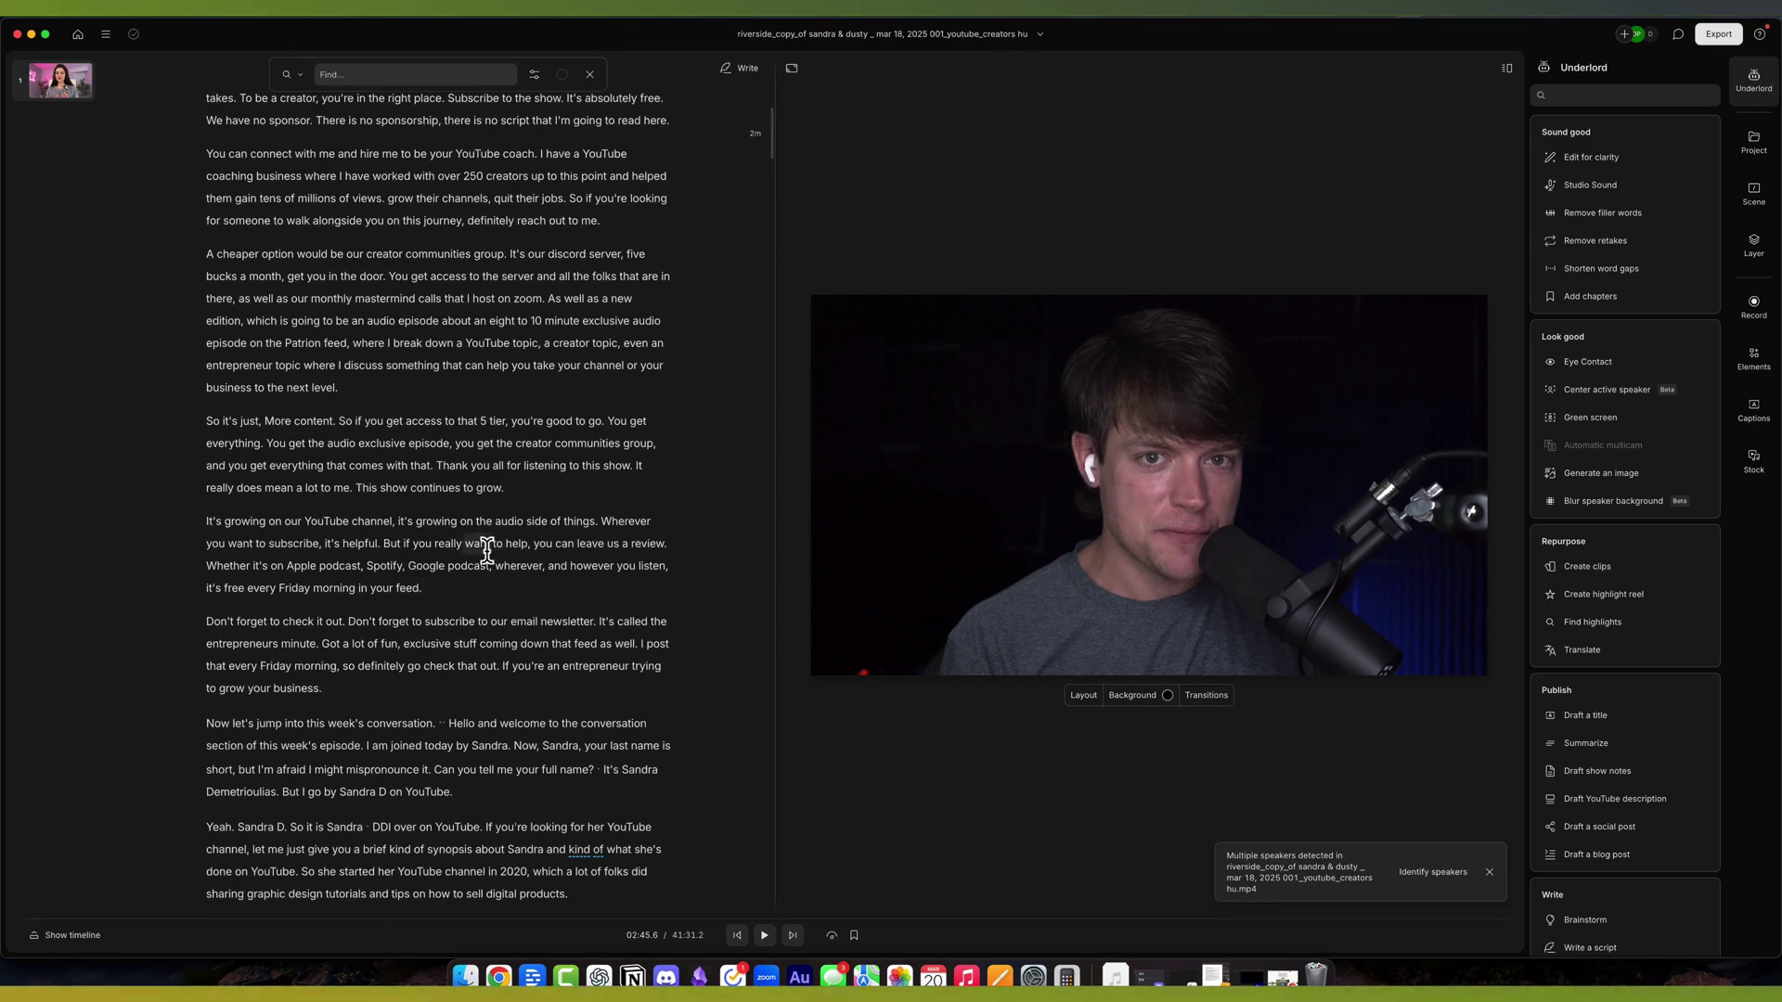
scroll(501, 556, "down", 5)
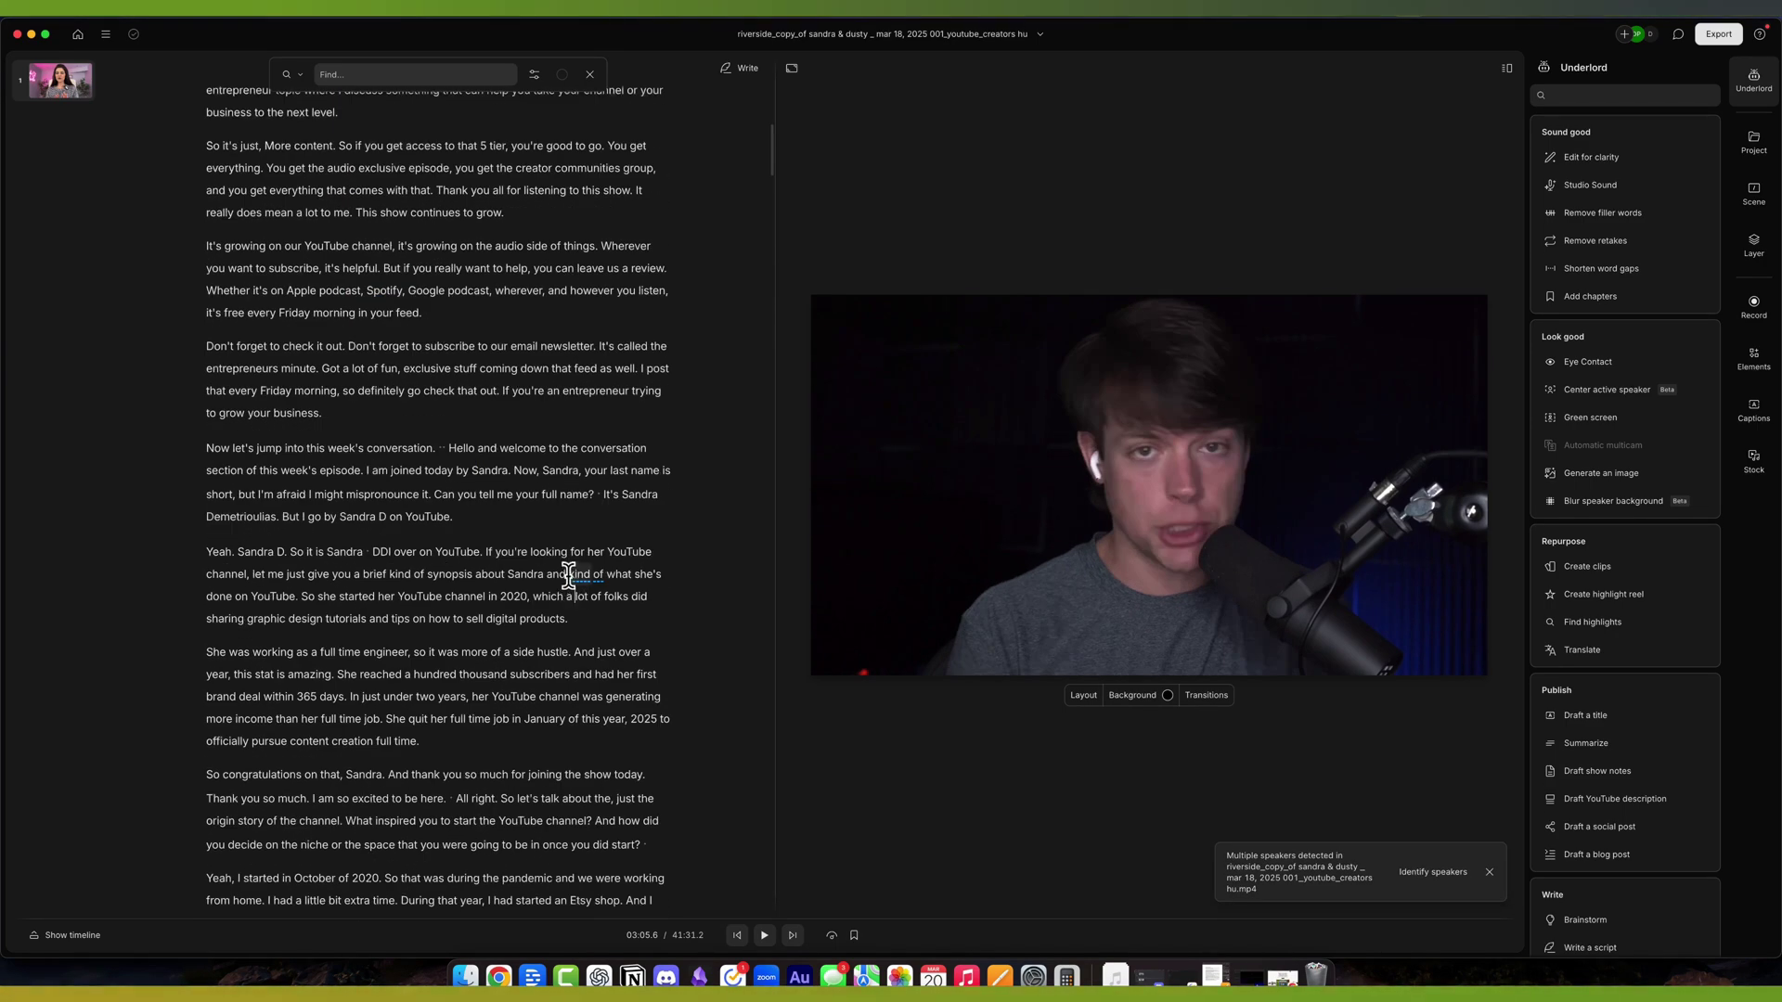
- Cut 'kind of' from the synopsis line so it reads 'about Sandra and what she's done.'
left_click_drag(568, 572, 599, 572)
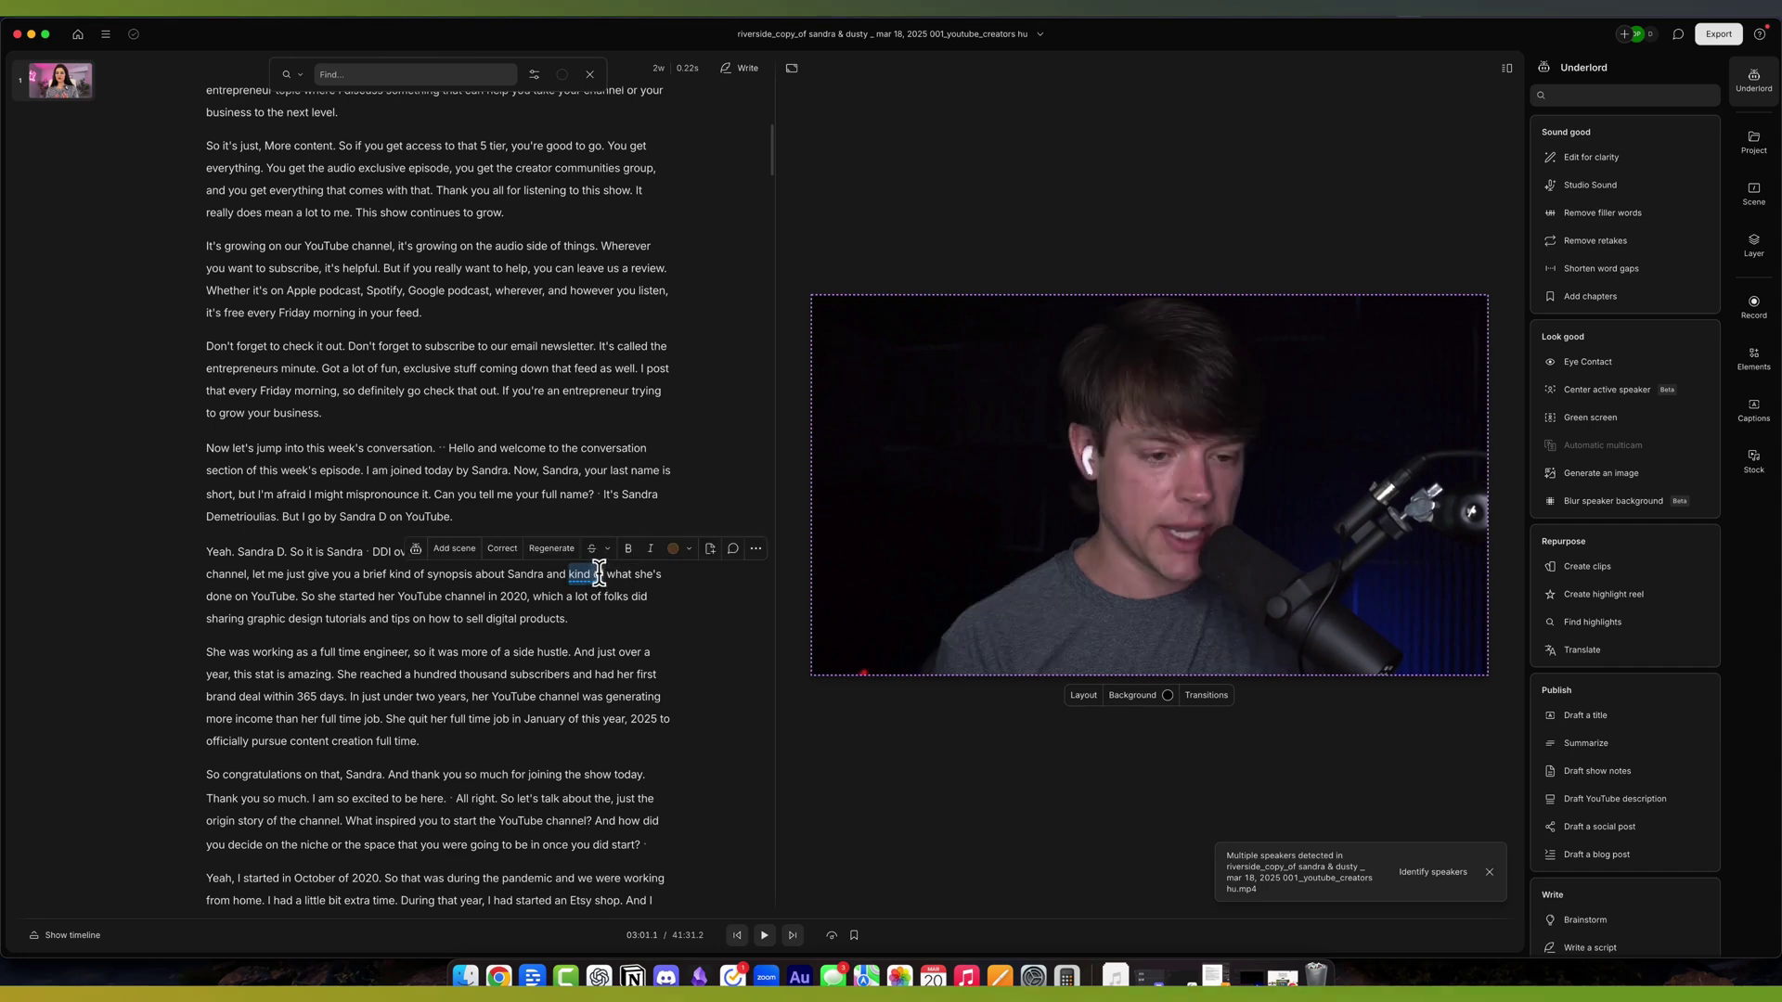
left_click(504, 551)
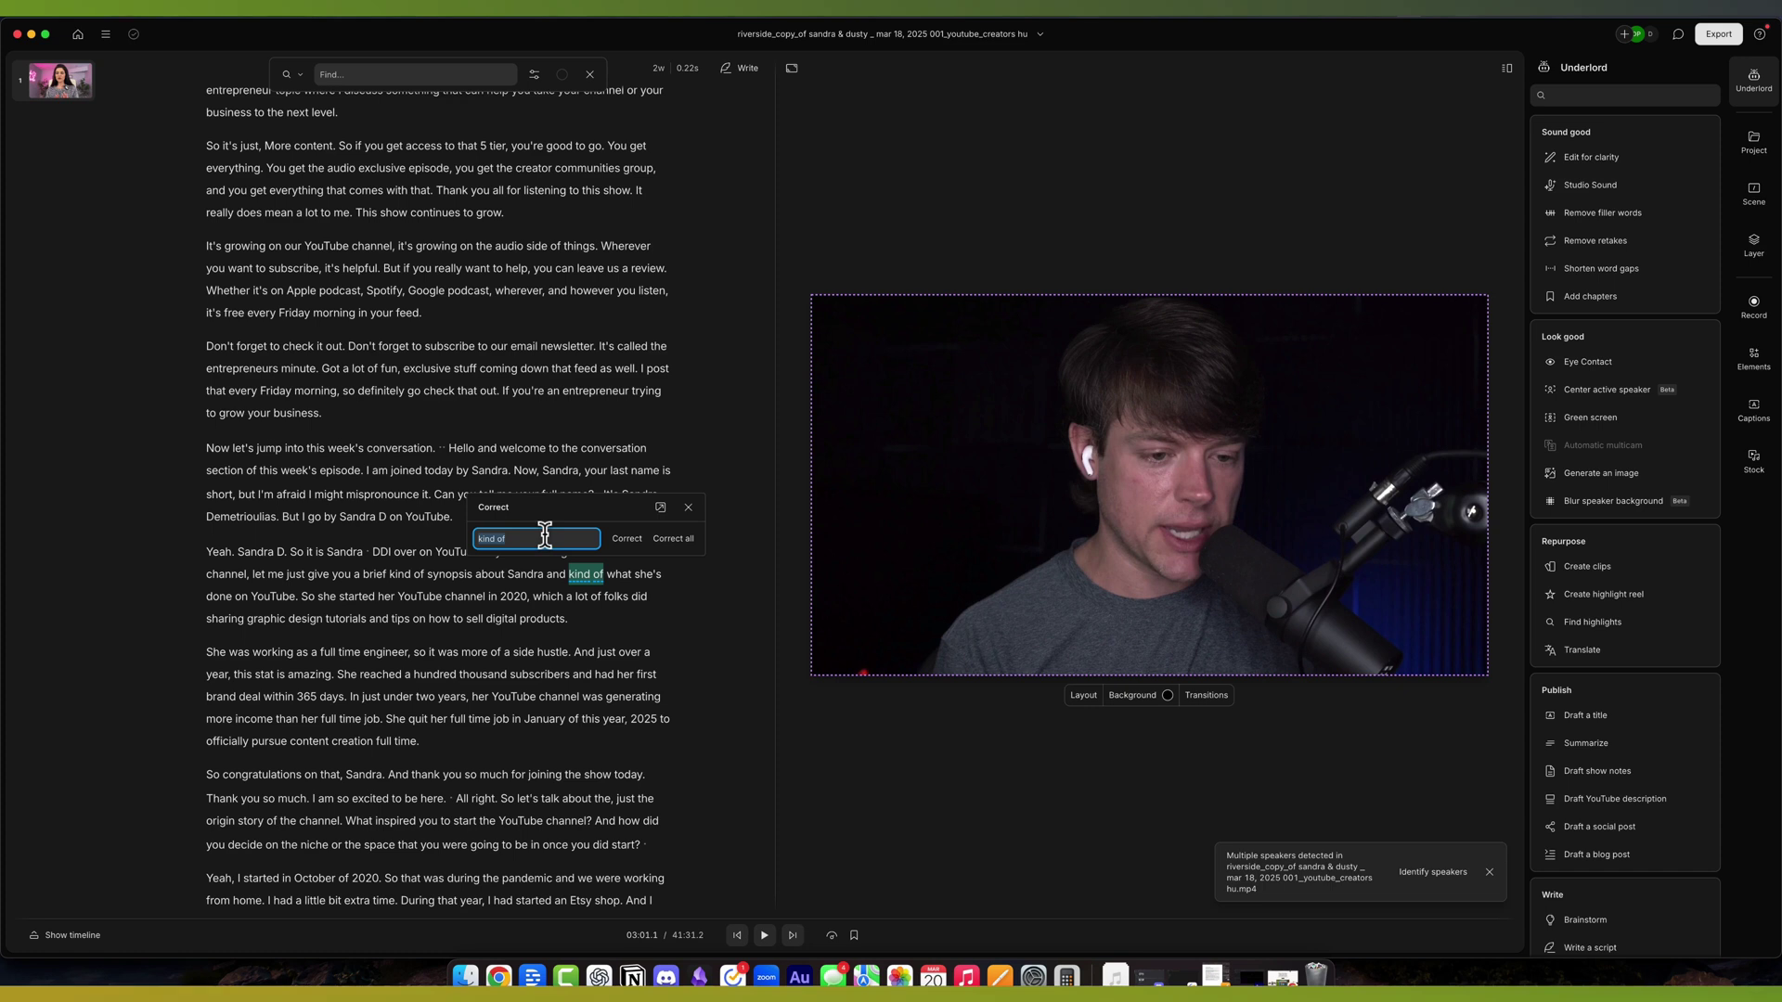
left_click(688, 508)
left_click_drag(569, 574, 601, 574)
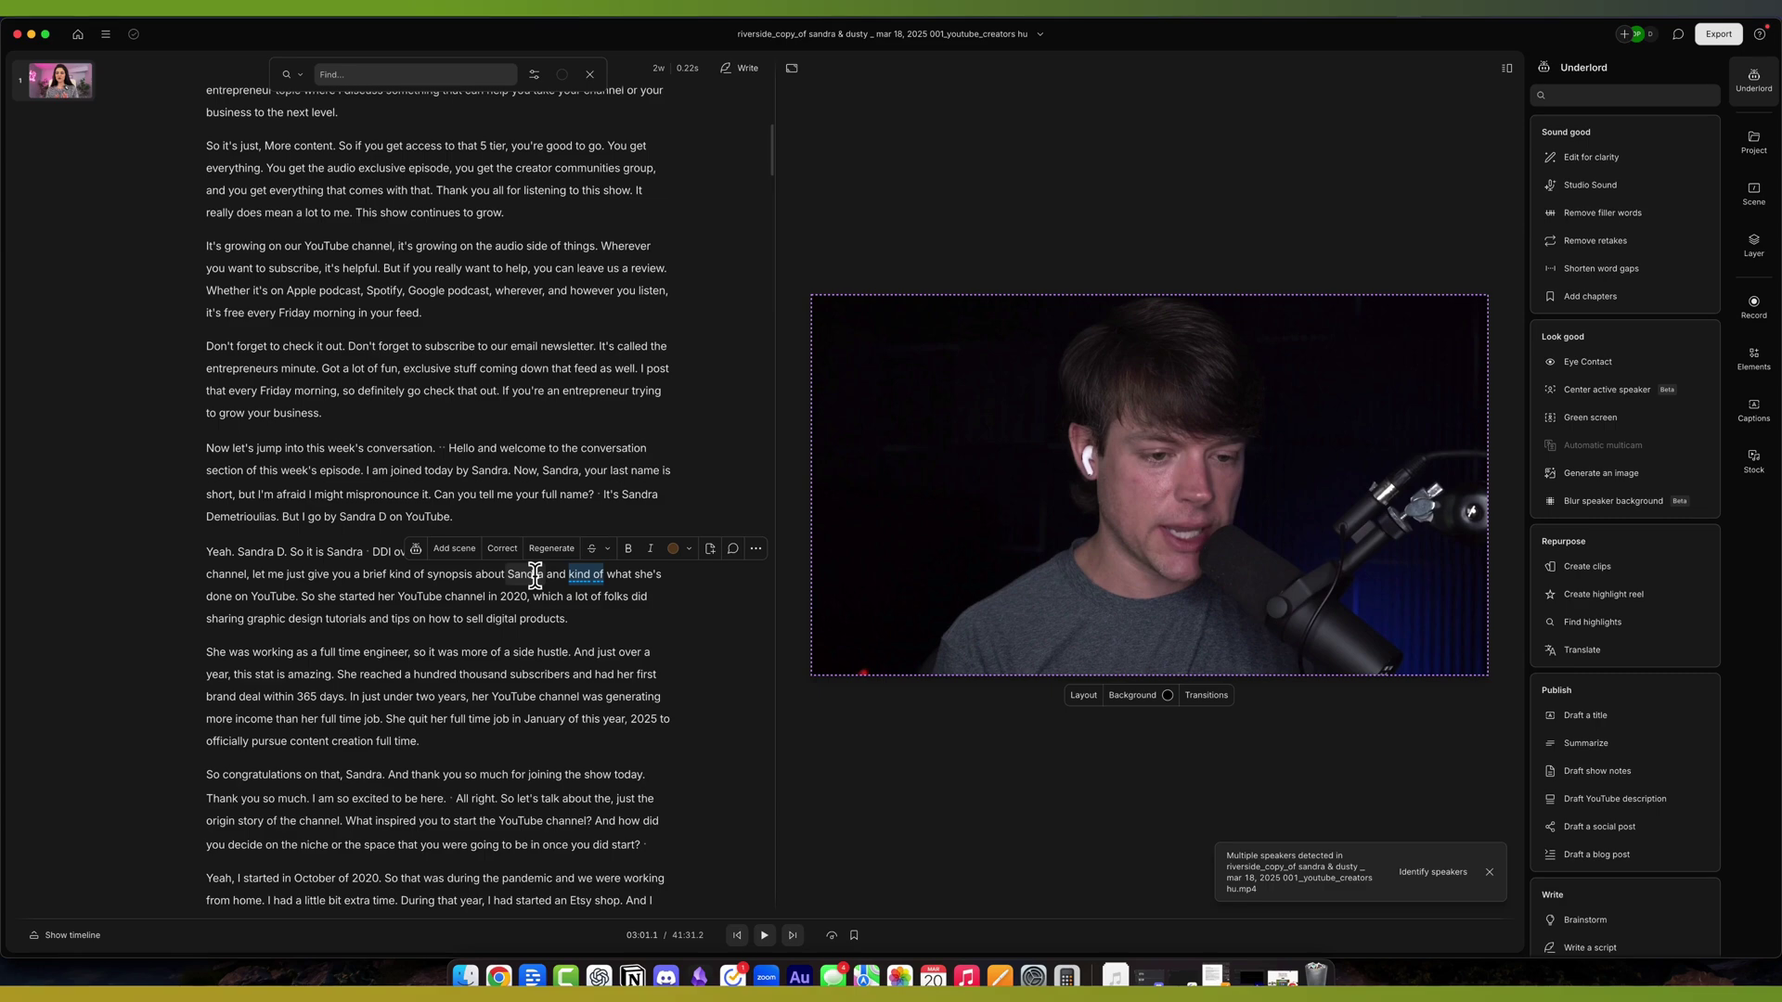
key("BackSpace")
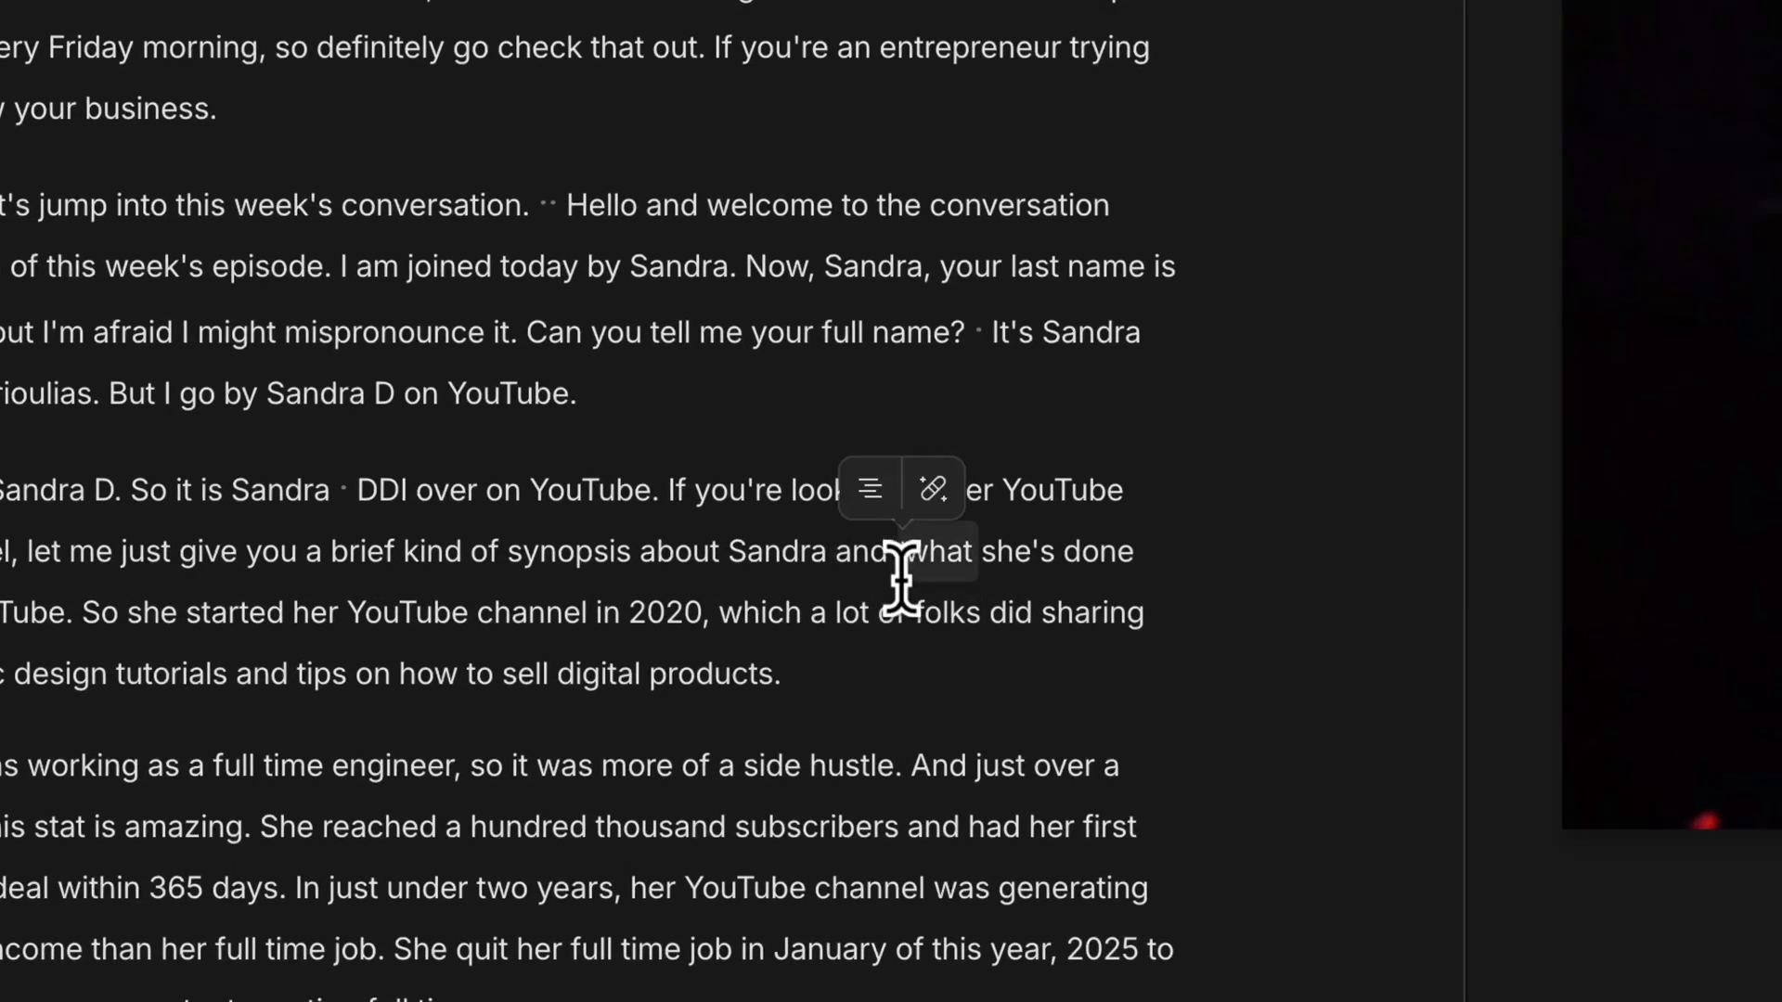
left_click(834, 555)
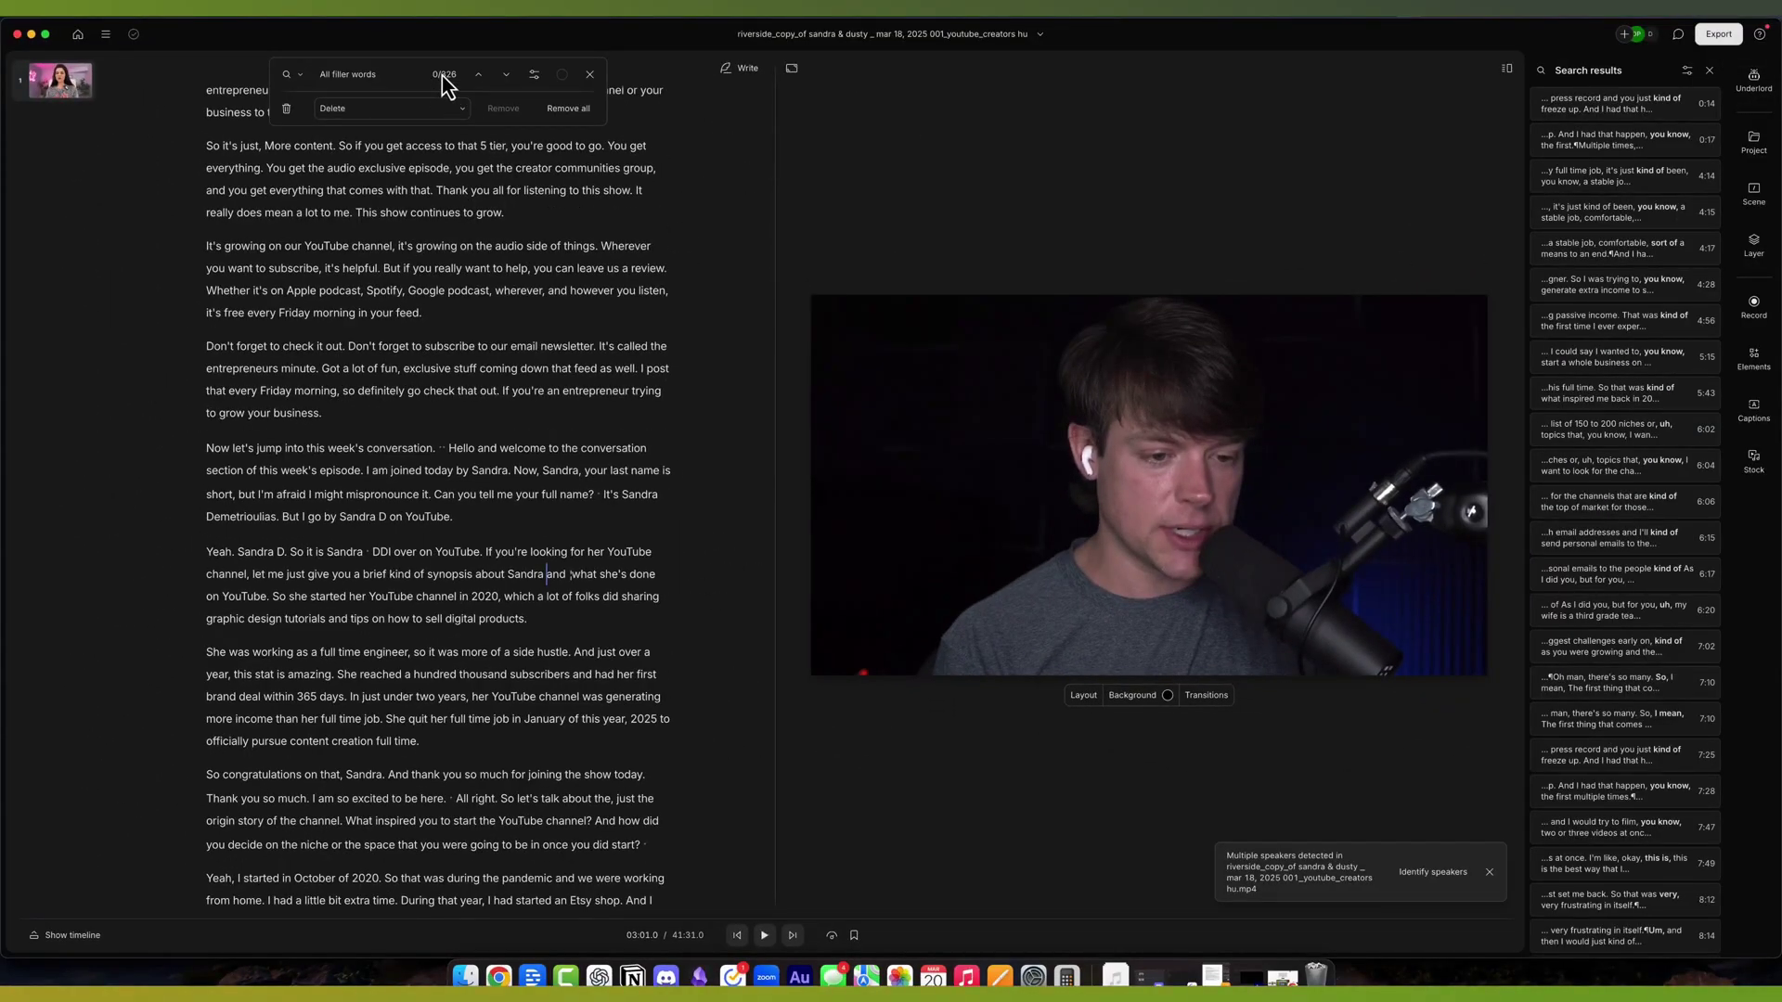
scroll(475, 301, "up", 6)
scroll(475, 301, "up", 1)
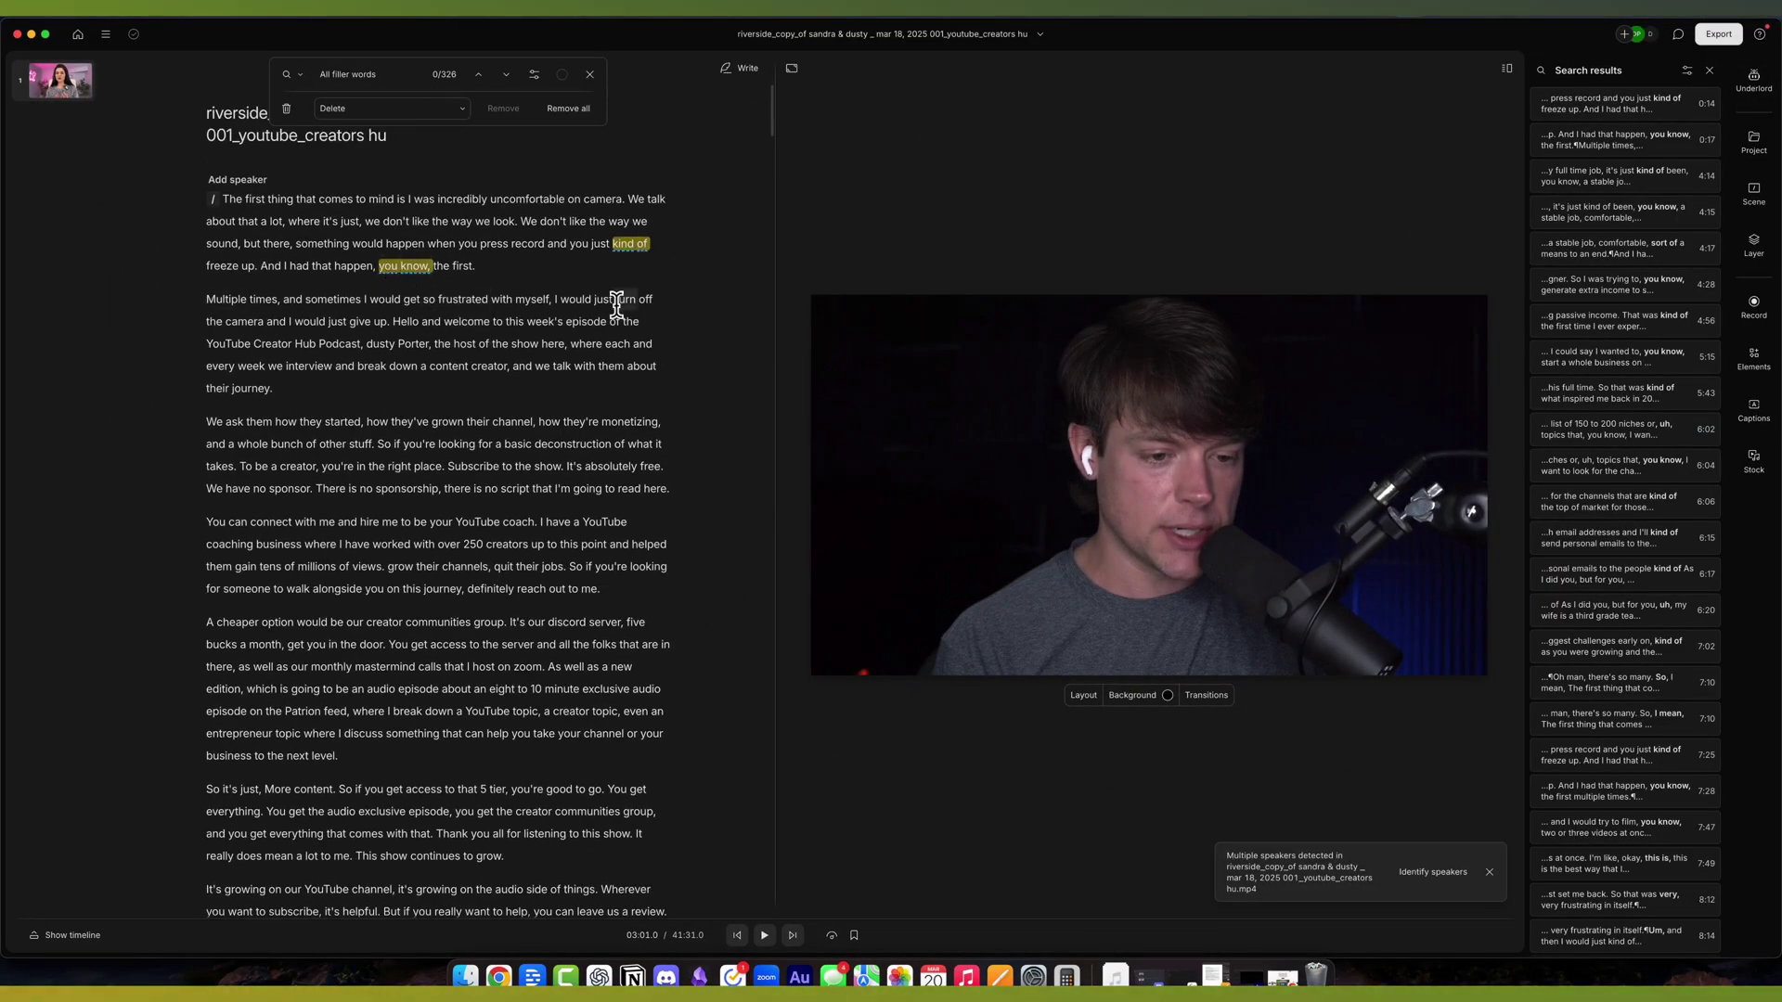
left_click(589, 76)
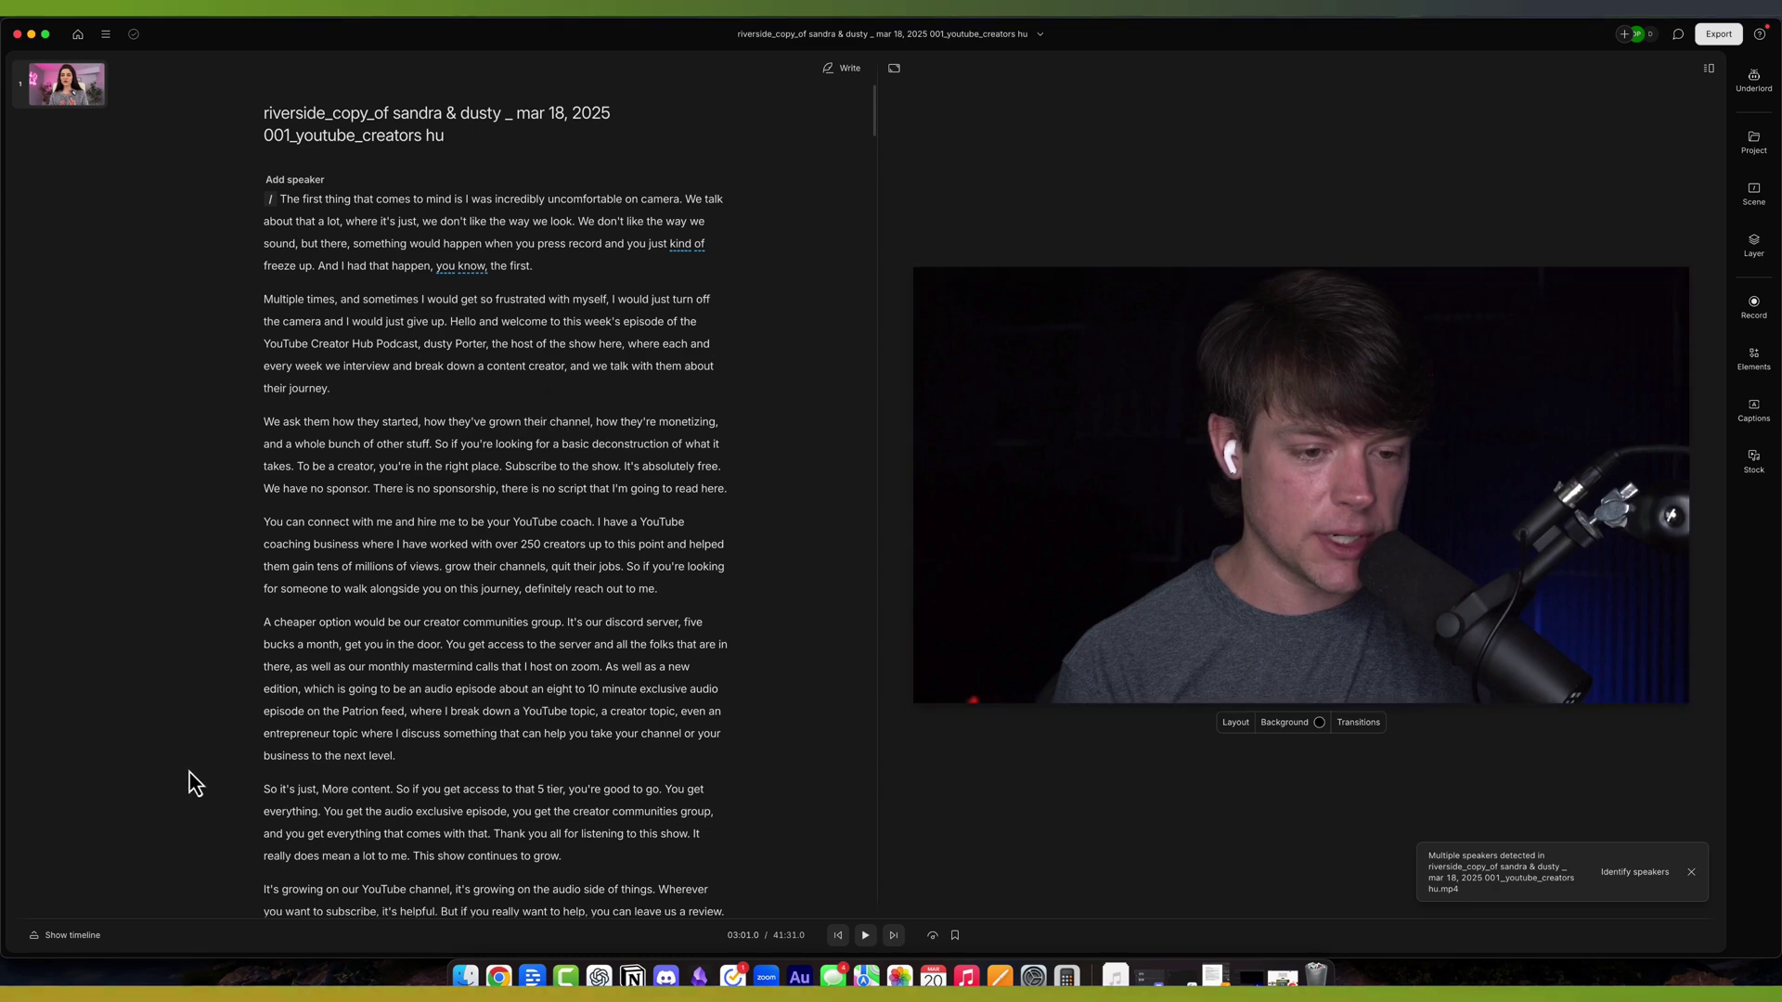
- Show the timeline and blade-split the clip at 3:02.5, just before 'So she started'
left_click(71, 938)
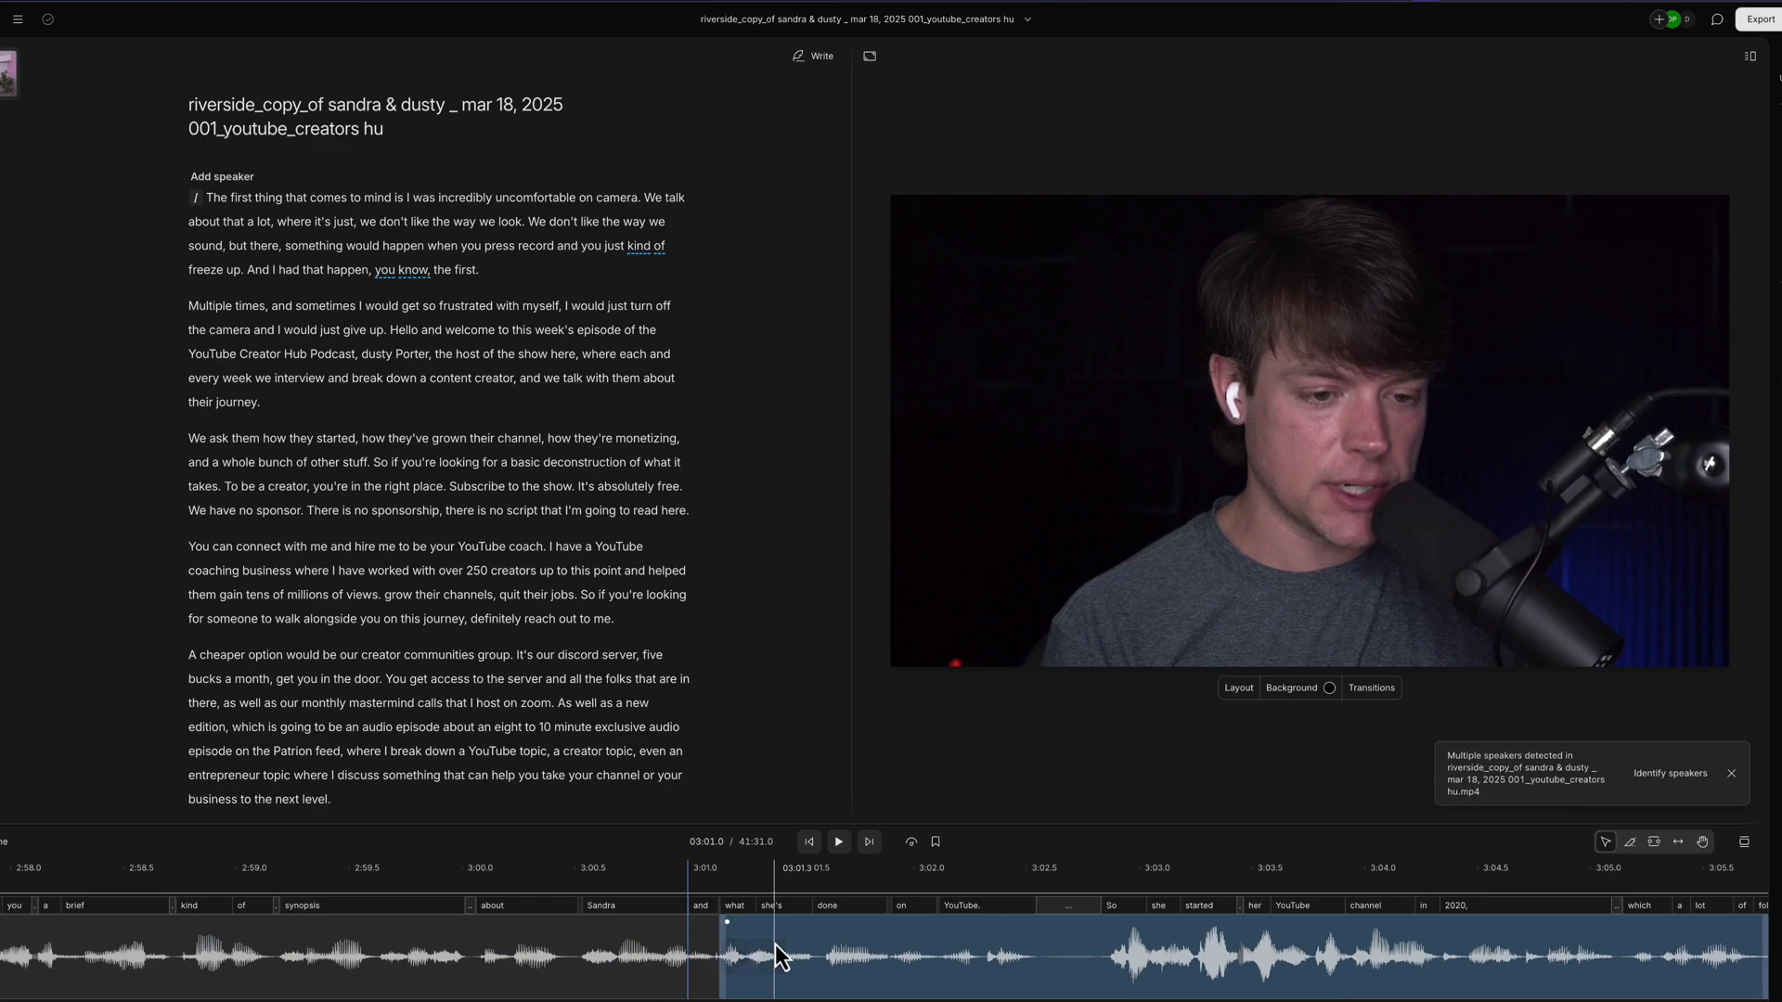
left_click(838, 843)
left_click(834, 928)
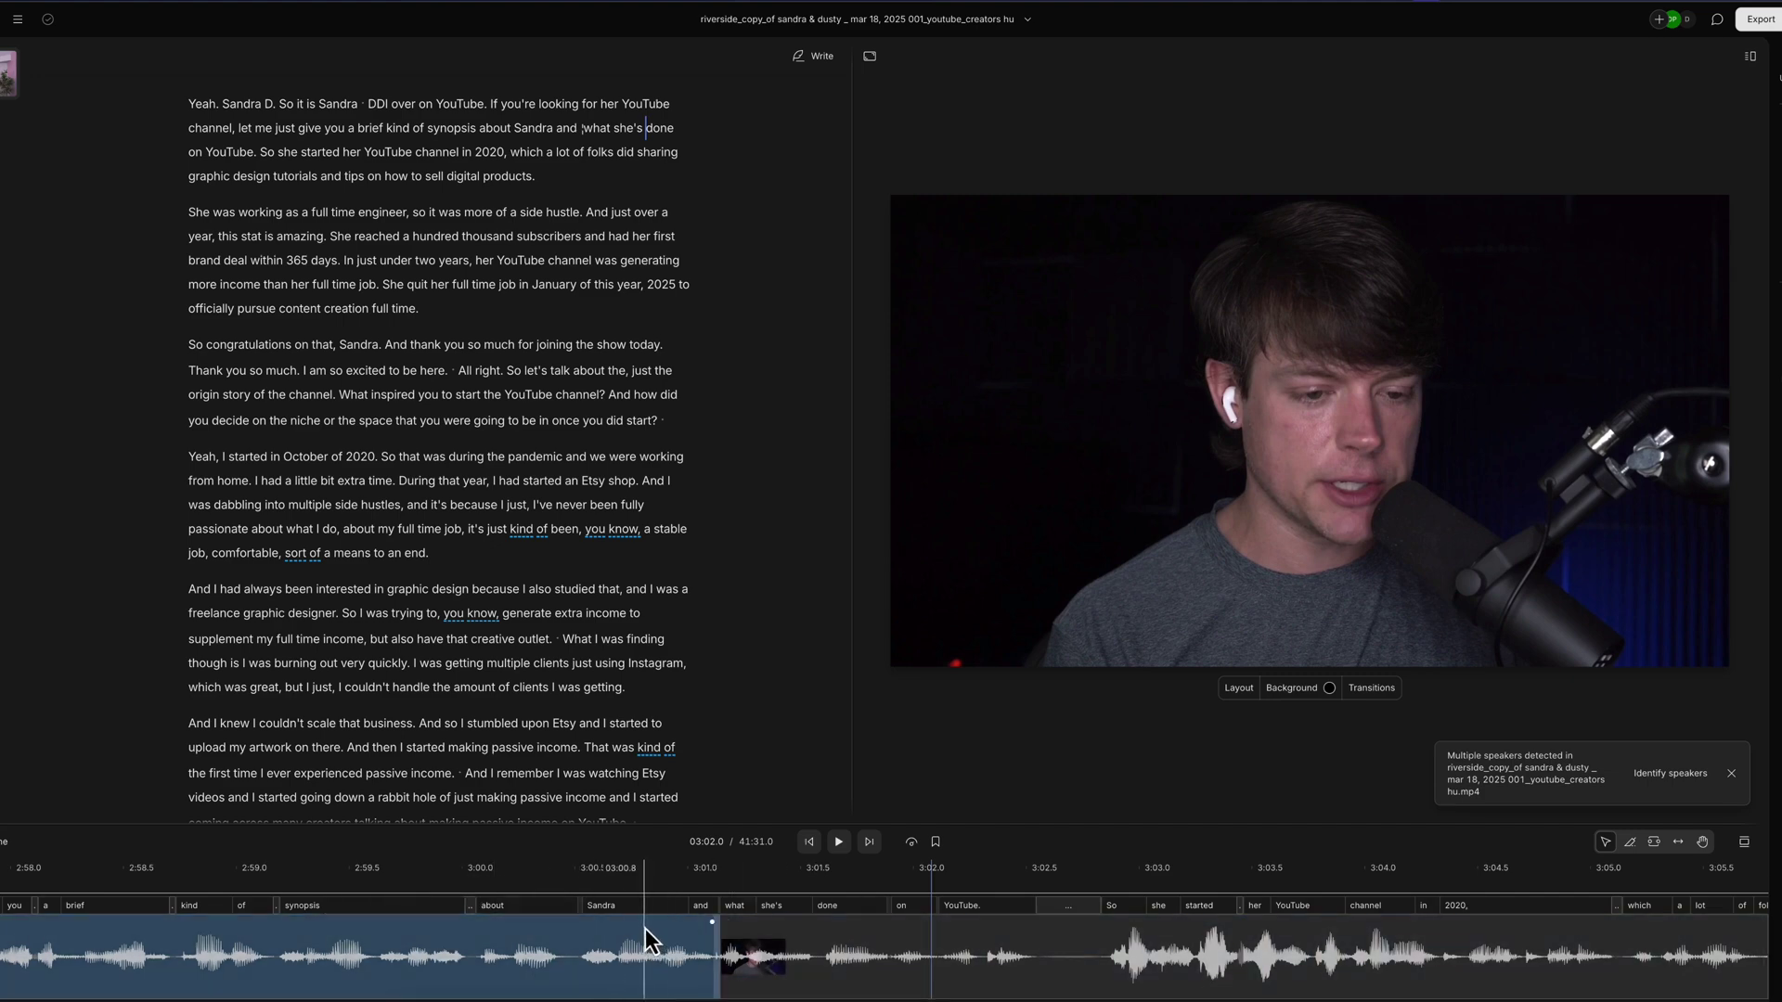
left_click(1631, 843)
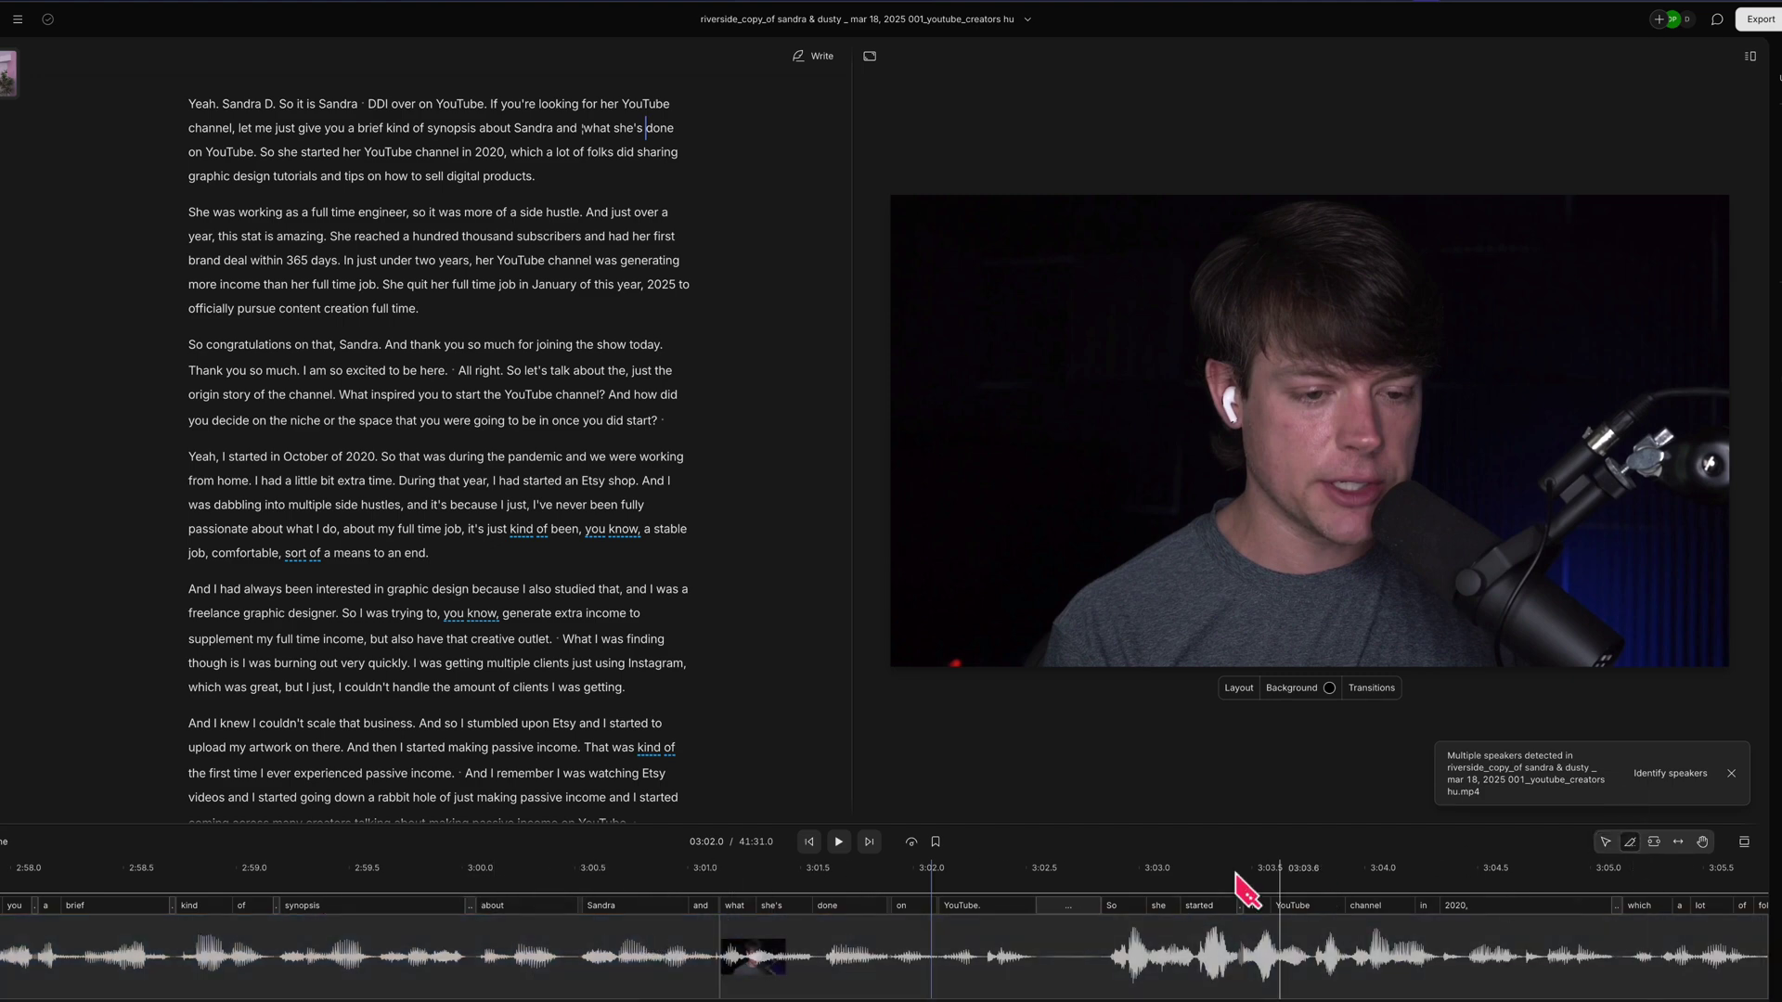
left_click(1070, 938)
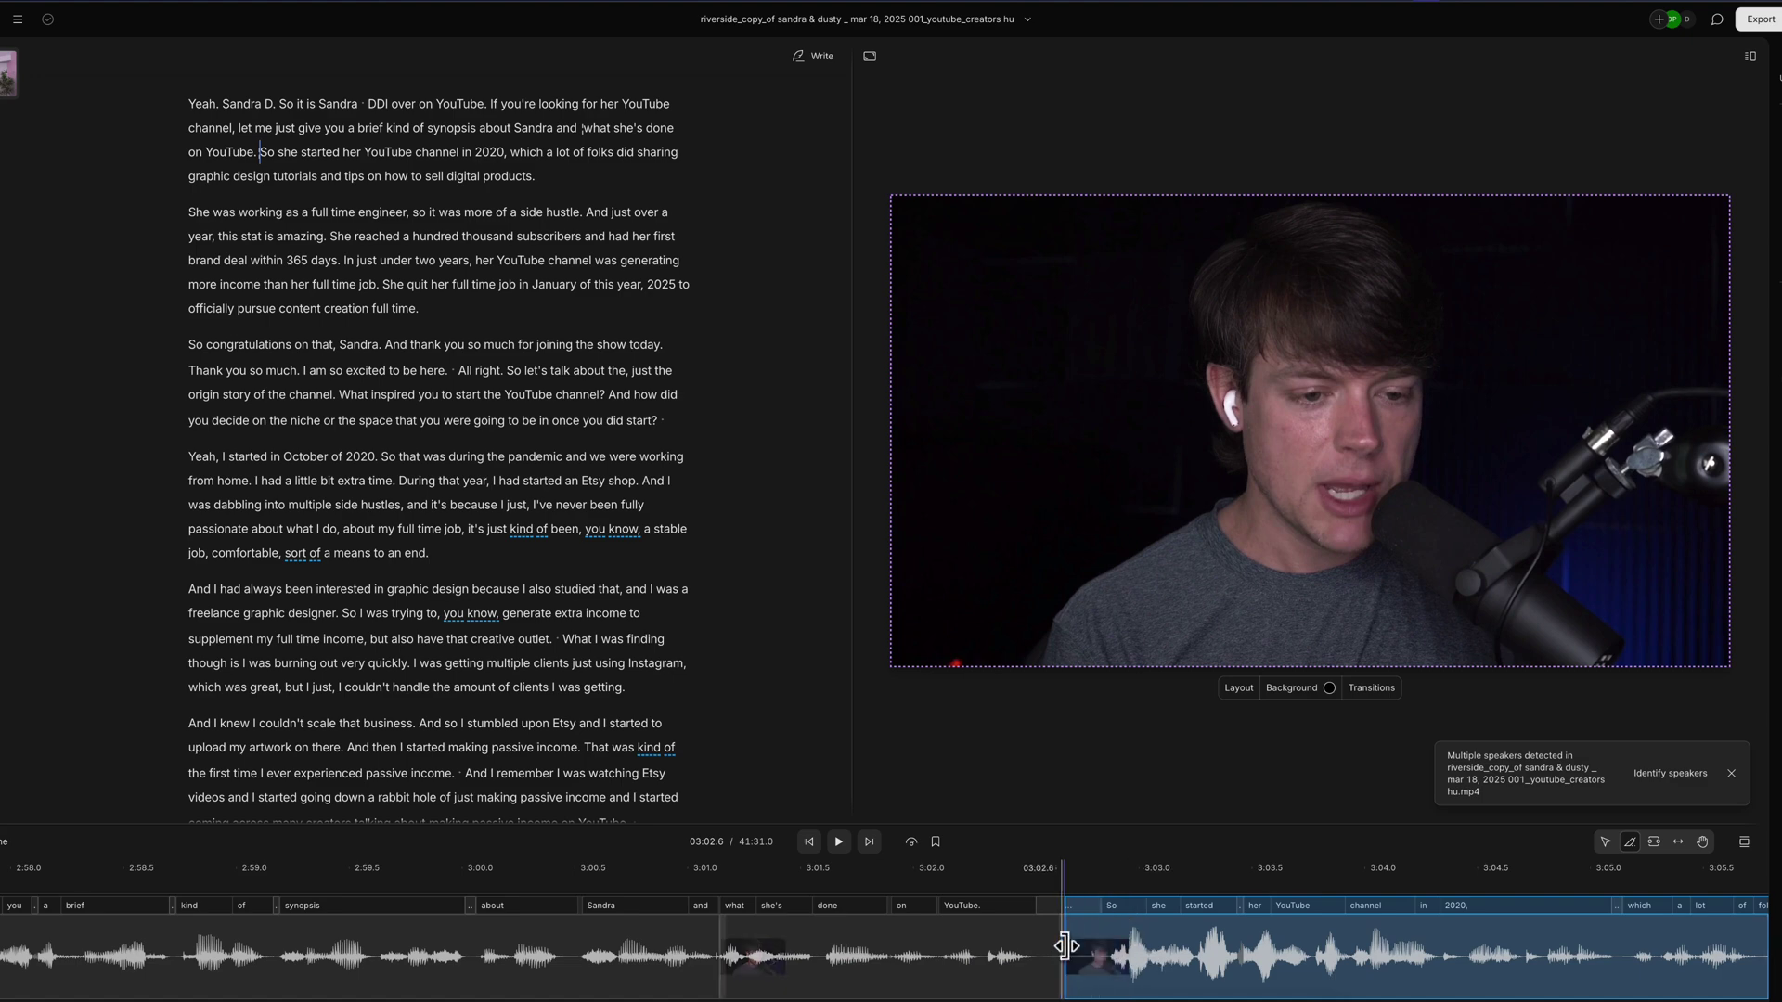
mouse_move(1092, 945)
left_mouse_down()
mouse_move(1126, 945)
mouse_move(1027, 945)
mouse_move(1103, 945)
mouse_move(1067, 947)
left_mouse_up()
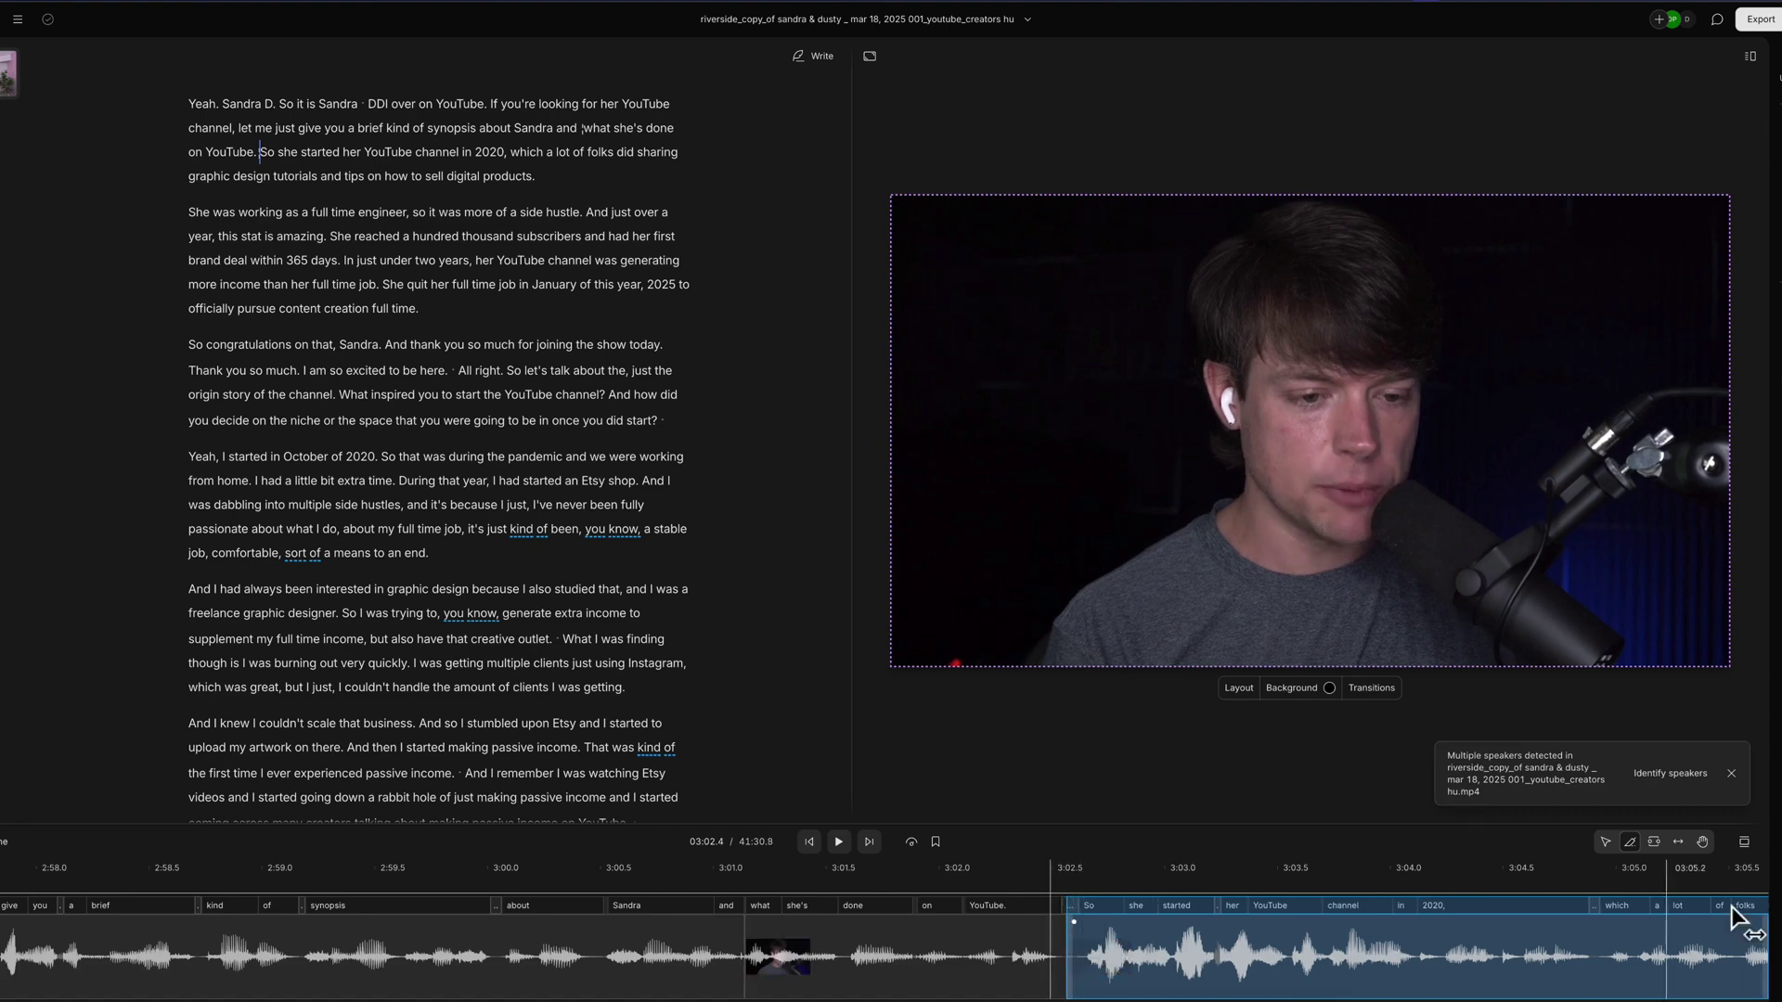
- Try moving an eight-word 2.7-second range after 'So she started her YouTube', then undo it
left_click(1654, 842)
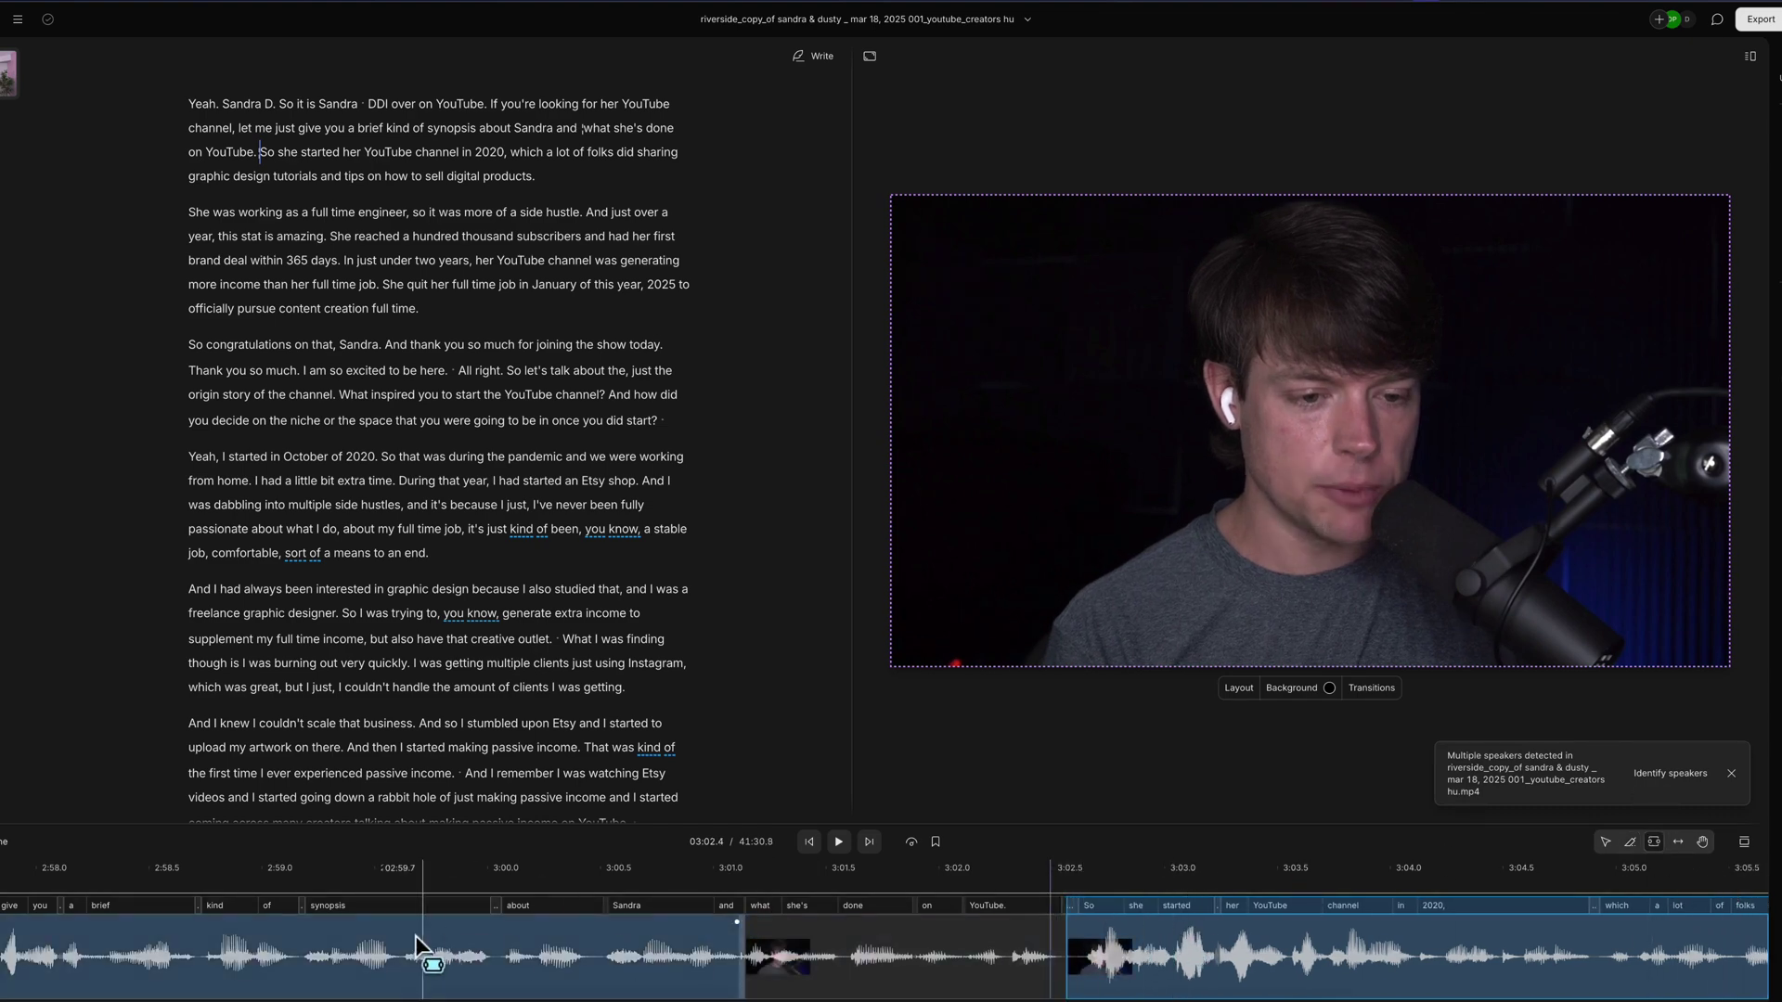
left_click_drag(406, 947, 1013, 965)
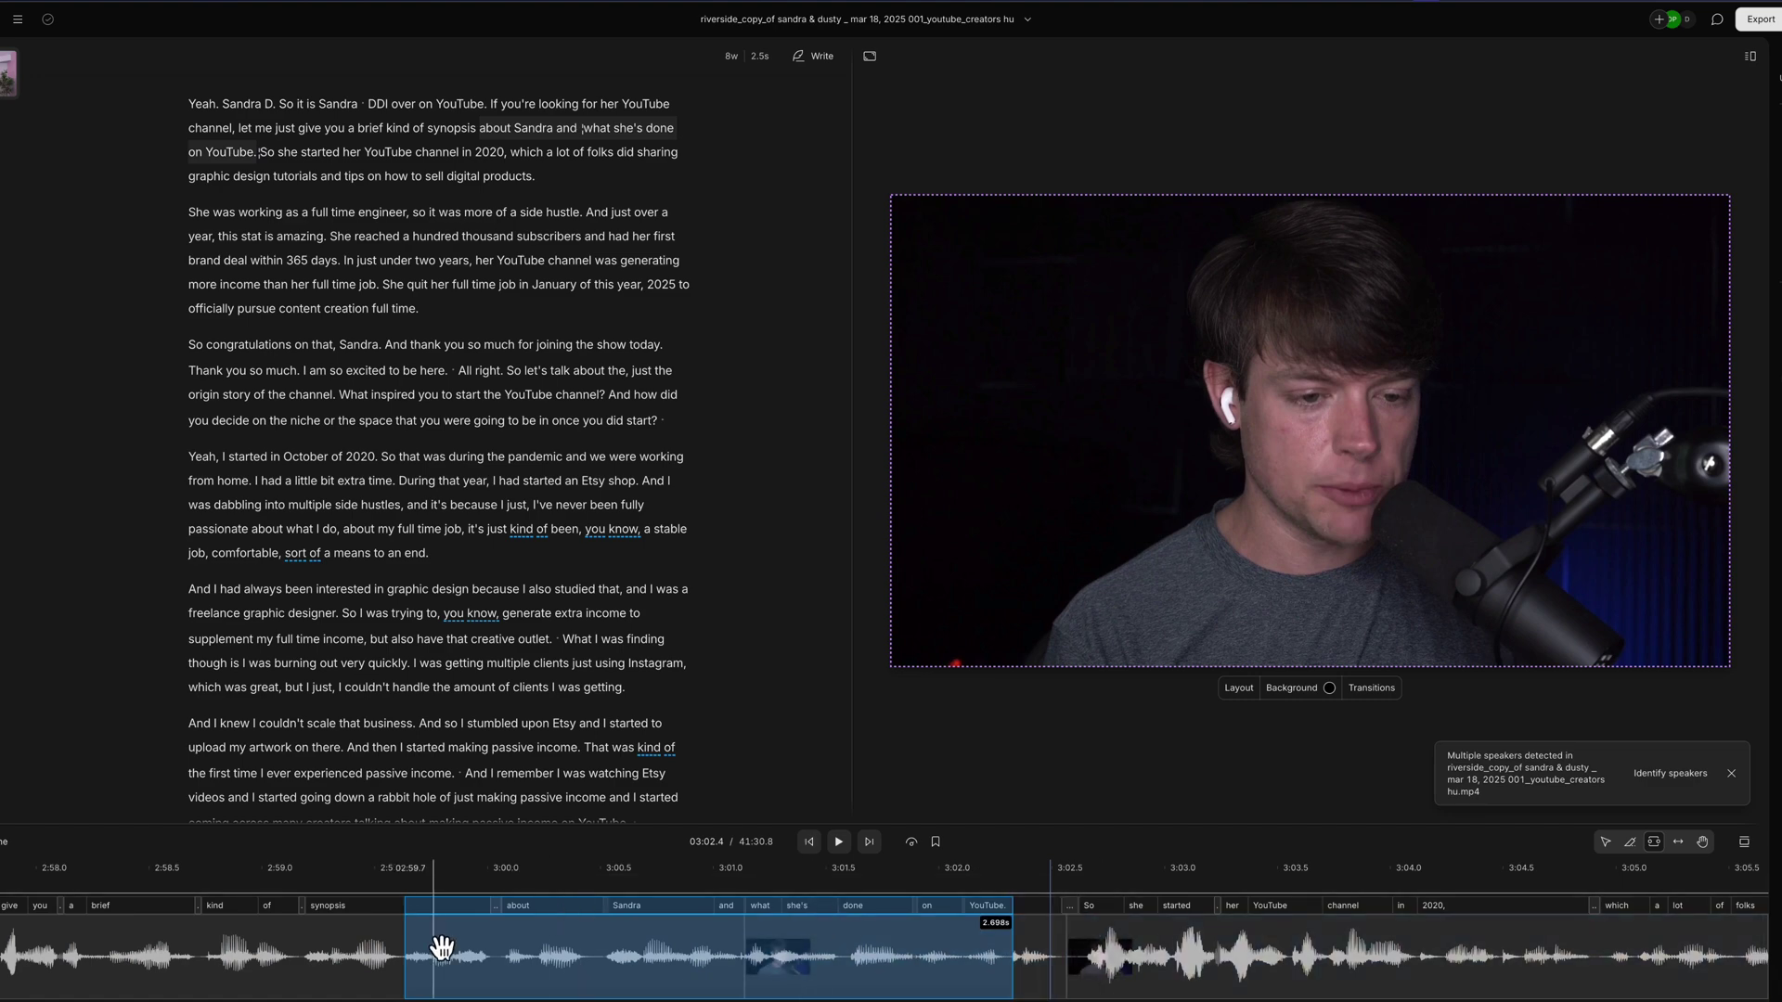
left_click_drag(441, 947, 616, 930)
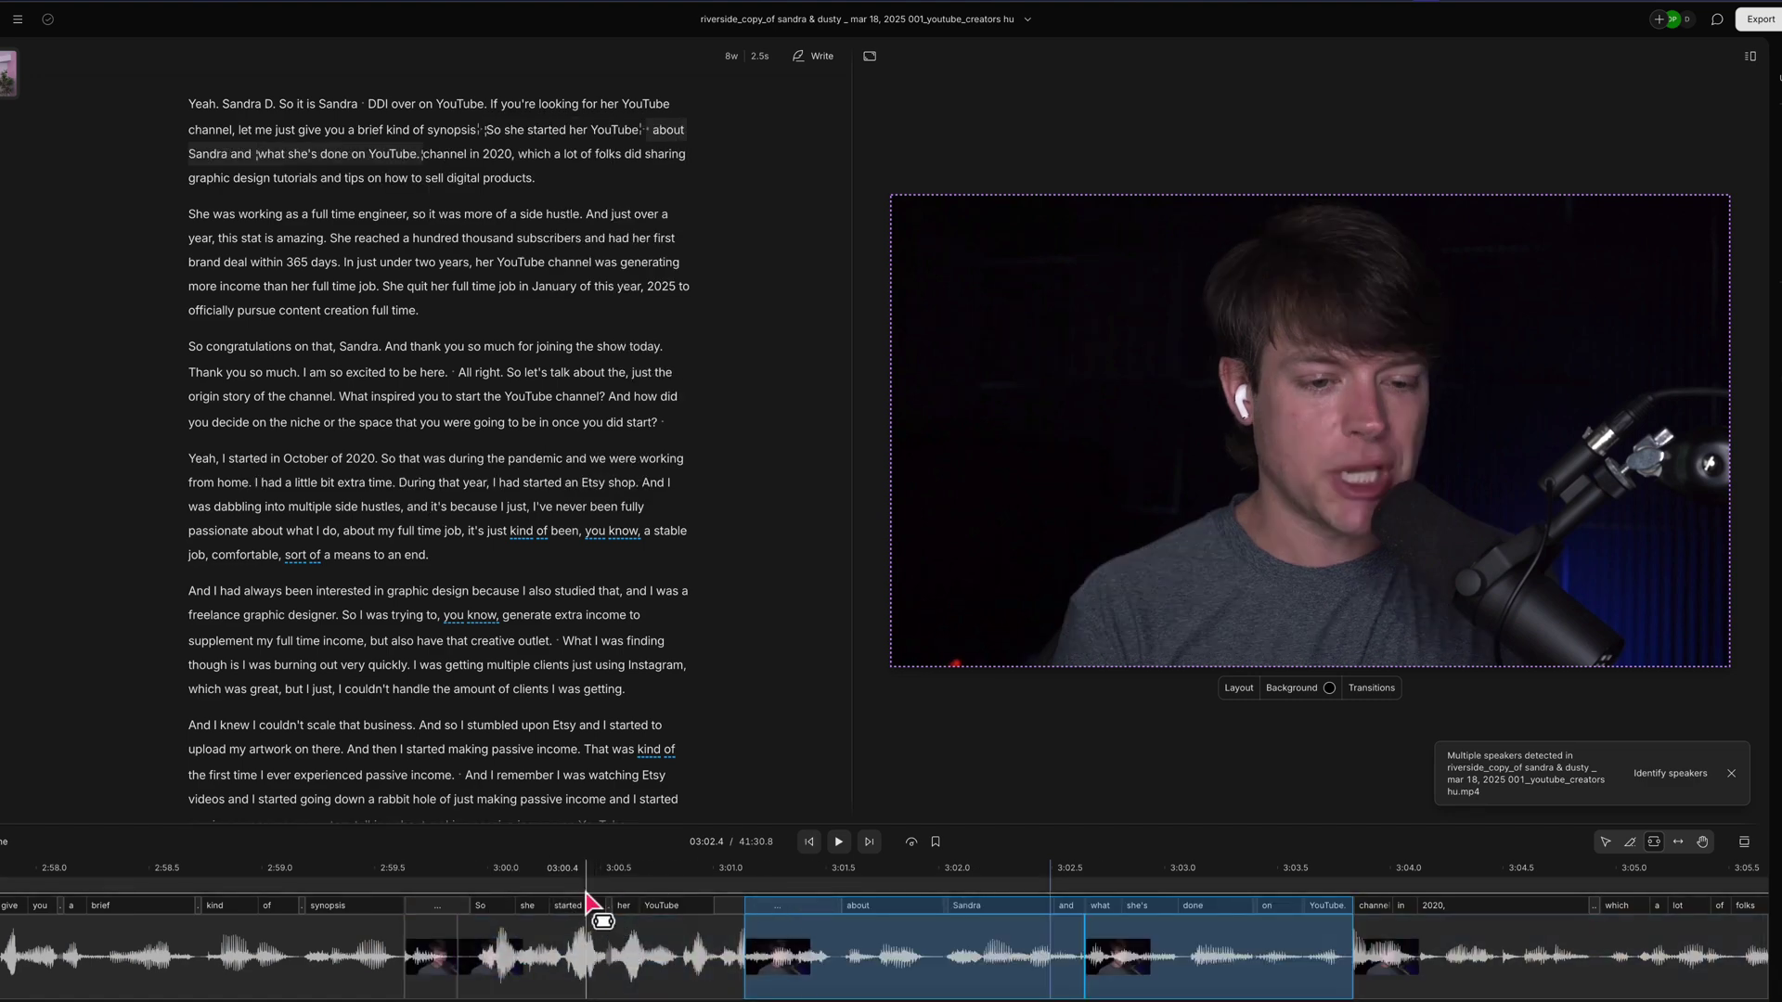
key("ctrl+z")
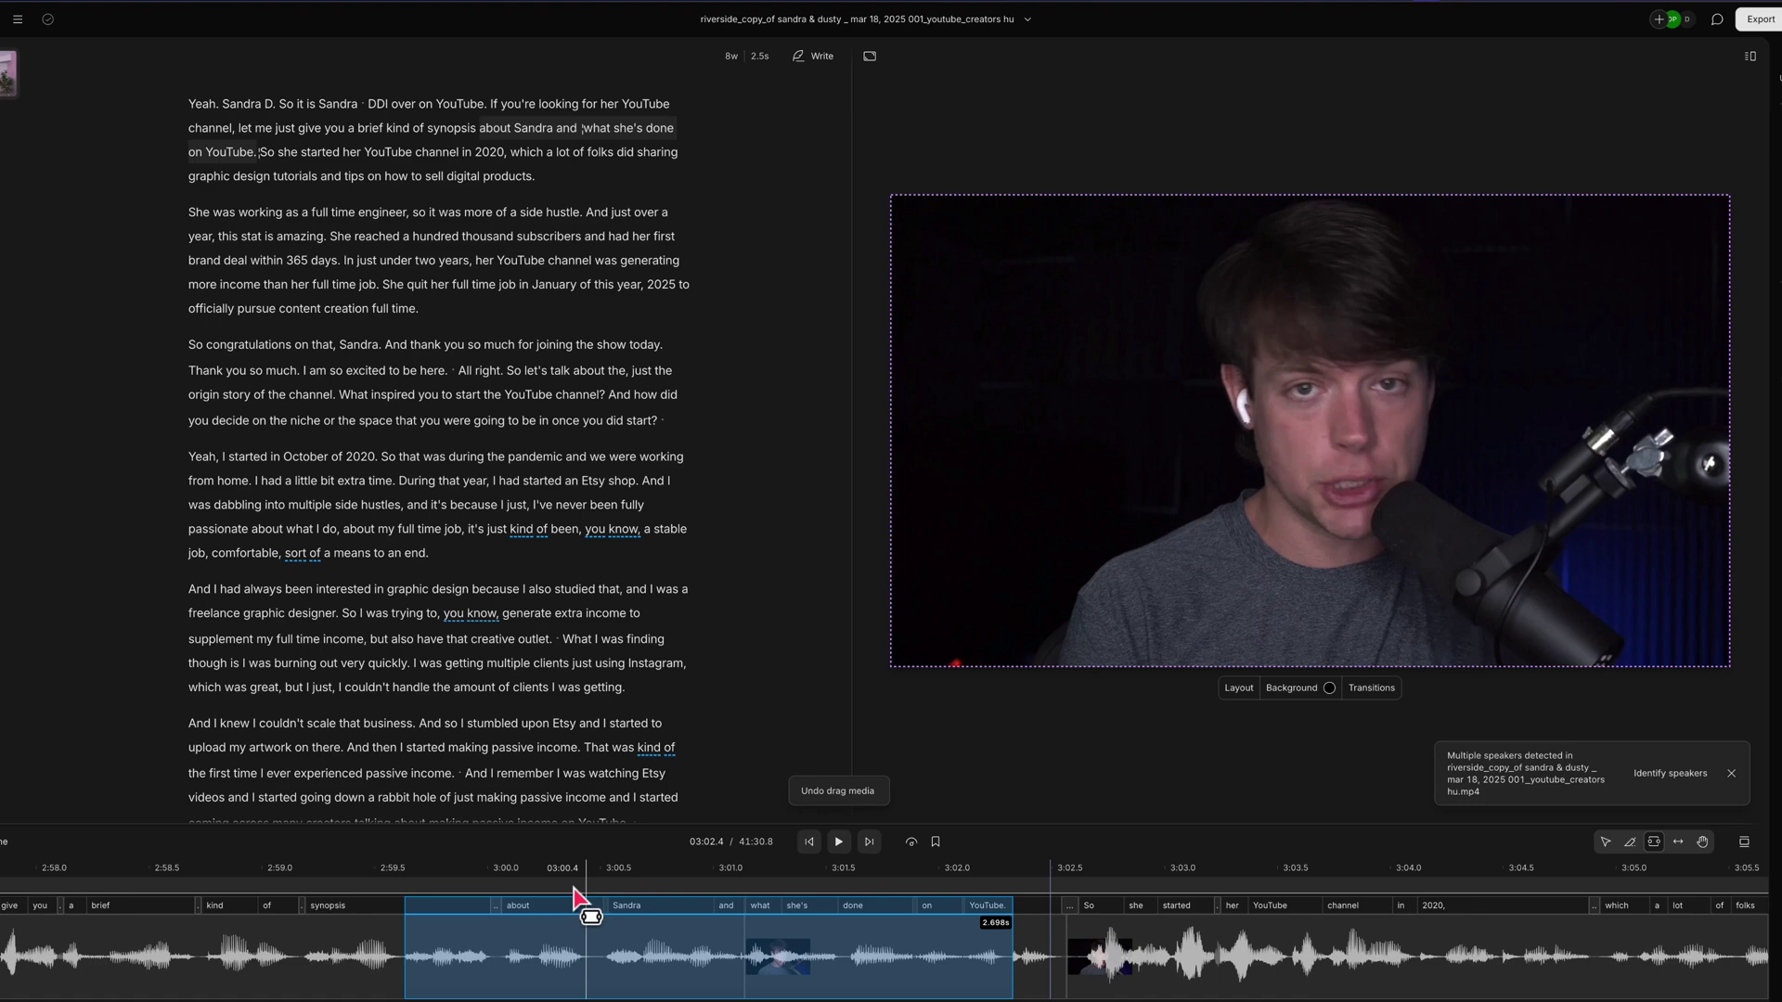
left_click(56, 4)
mouse_move(74, 3)
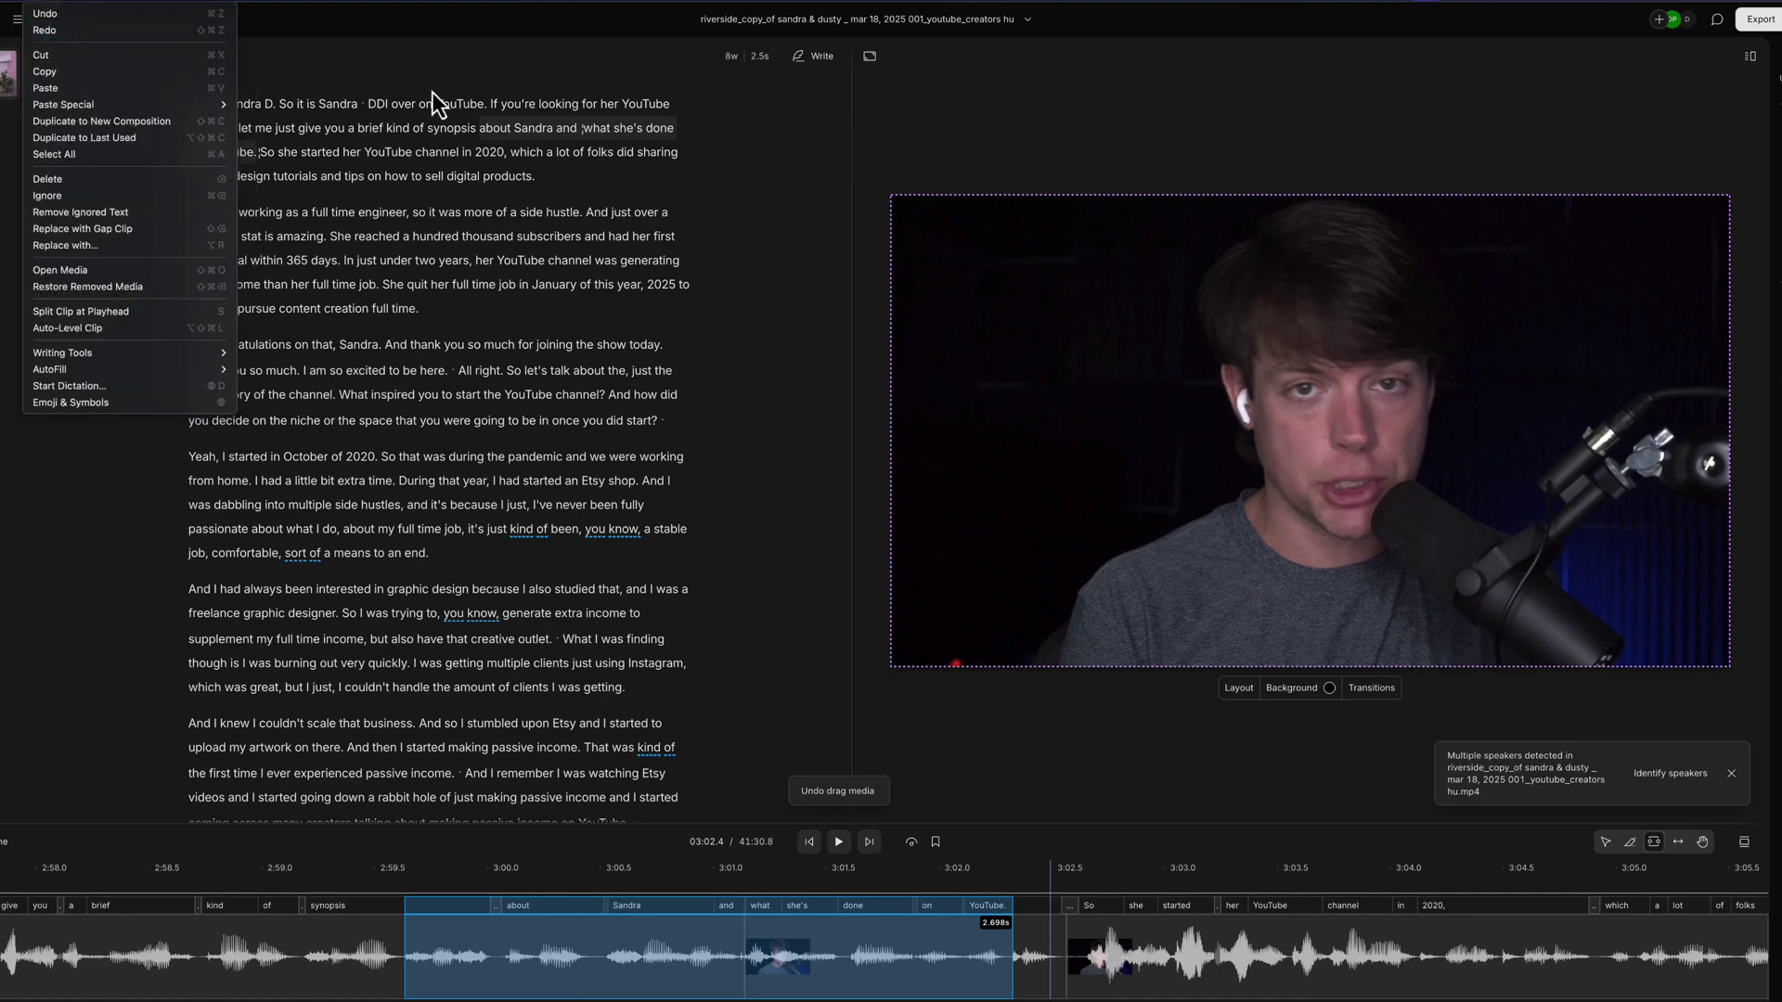
left_click(1083, 766)
left_click(1083, 767)
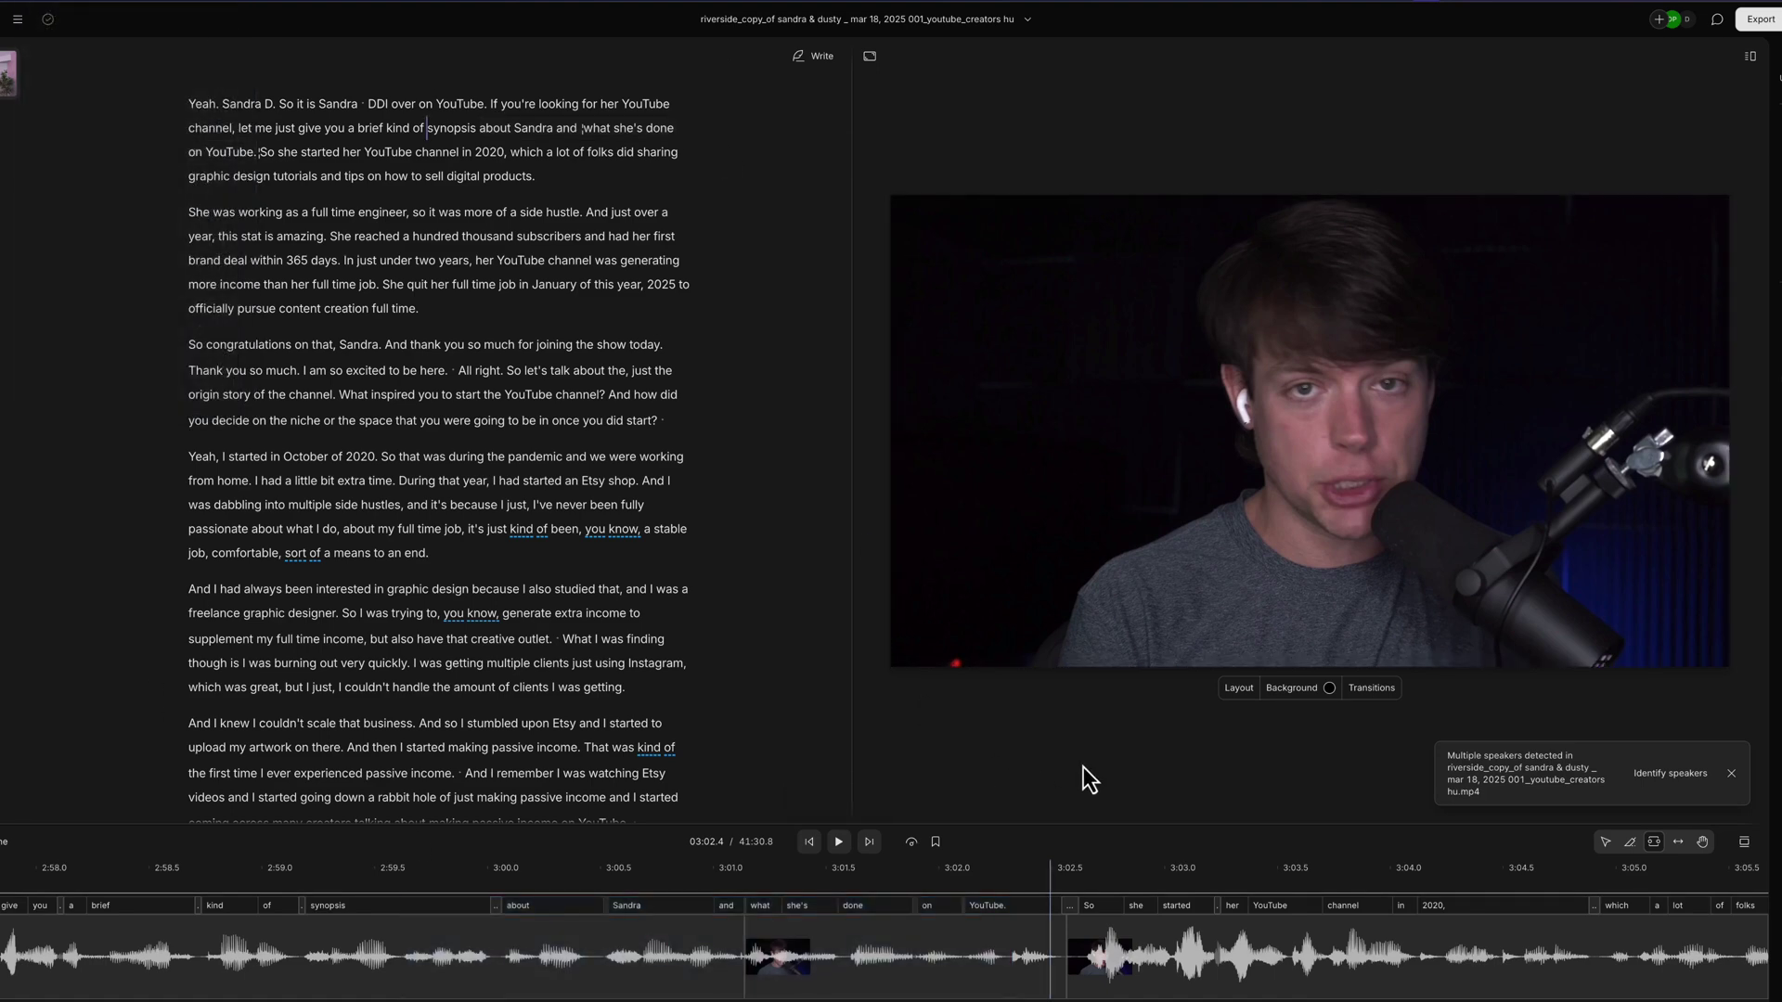
- Slip the later clip's content slightly, pan the timeline, and dismiss the multiple-speakers notice
left_click(1678, 842)
left_click_drag(1381, 966, 1378, 958)
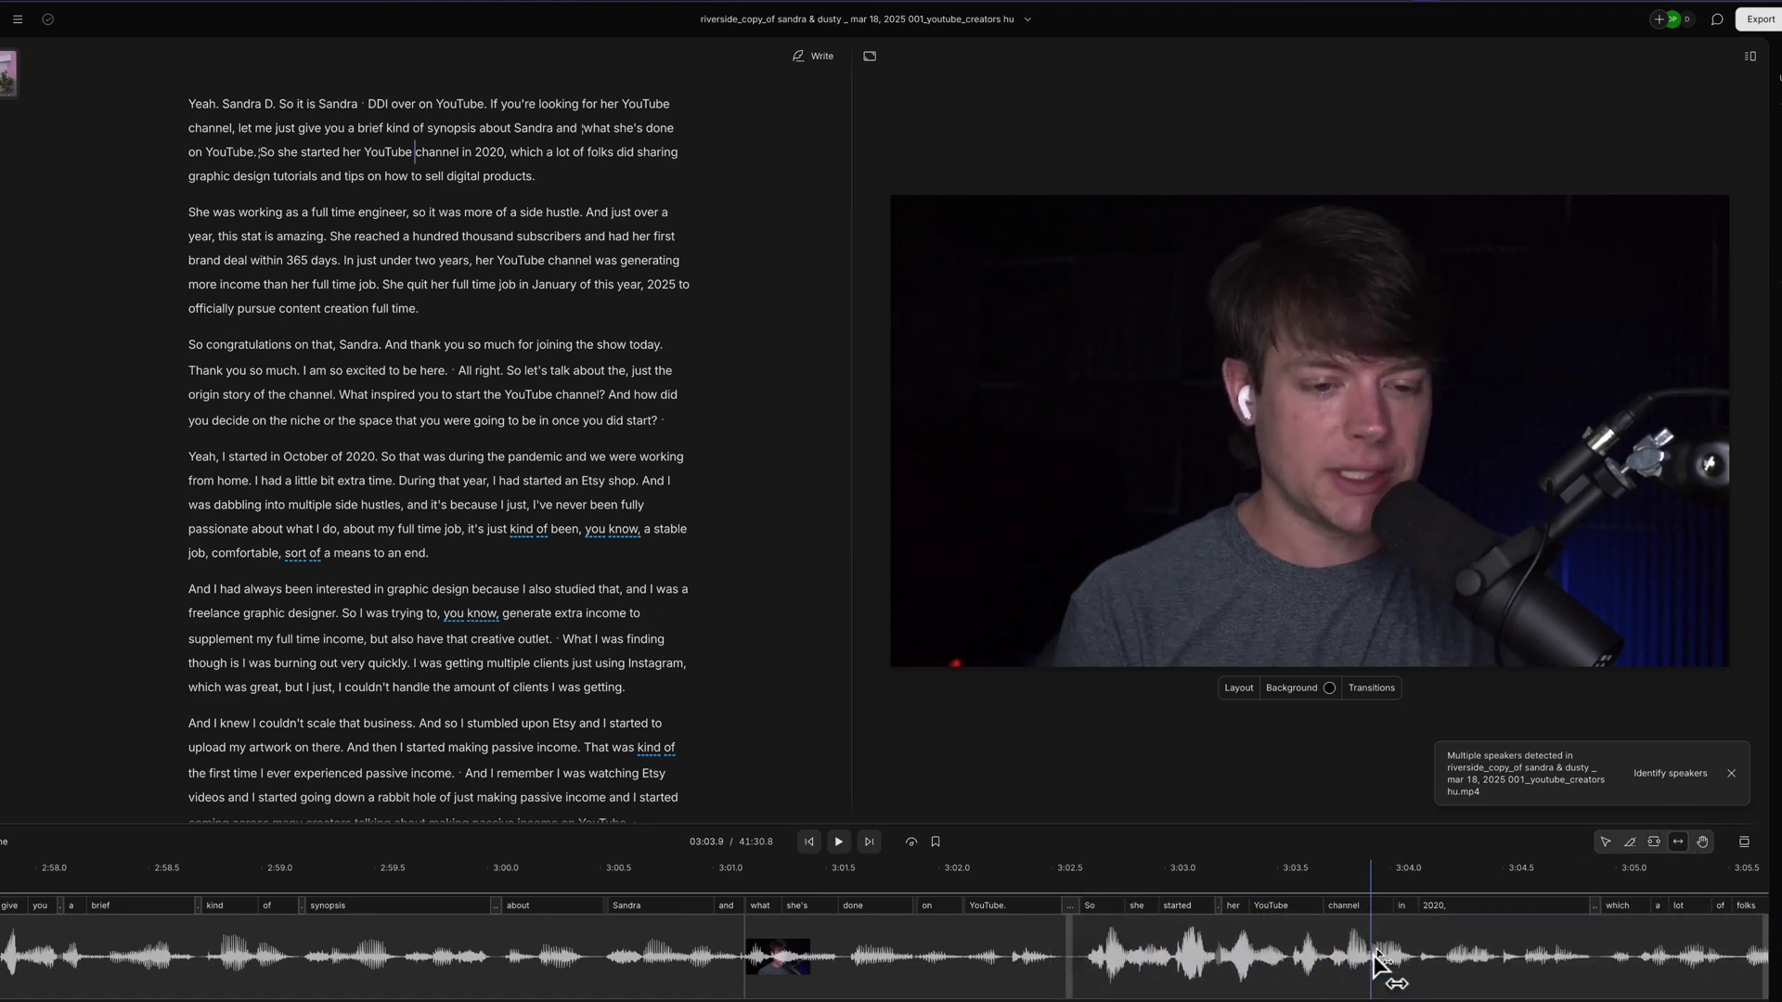
left_click_drag(1377, 961, 1371, 965)
left_click(1702, 842)
left_click_drag(1220, 979, 501, 469)
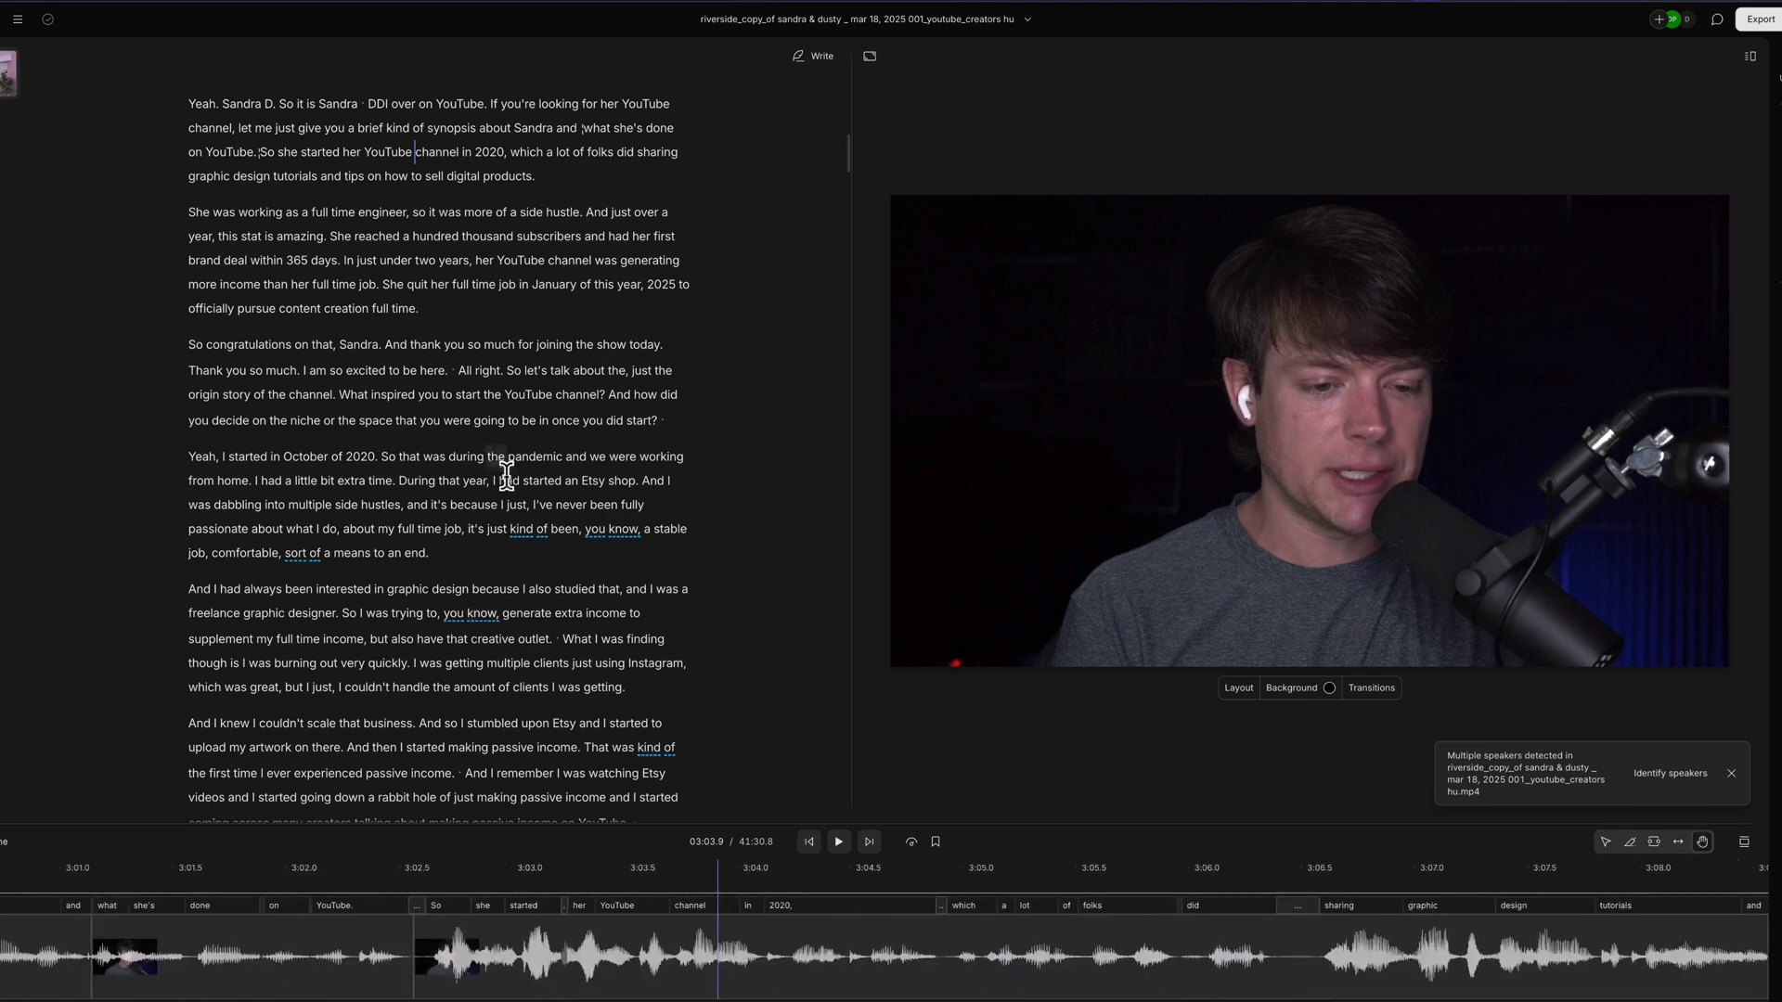
left_click(1731, 773)
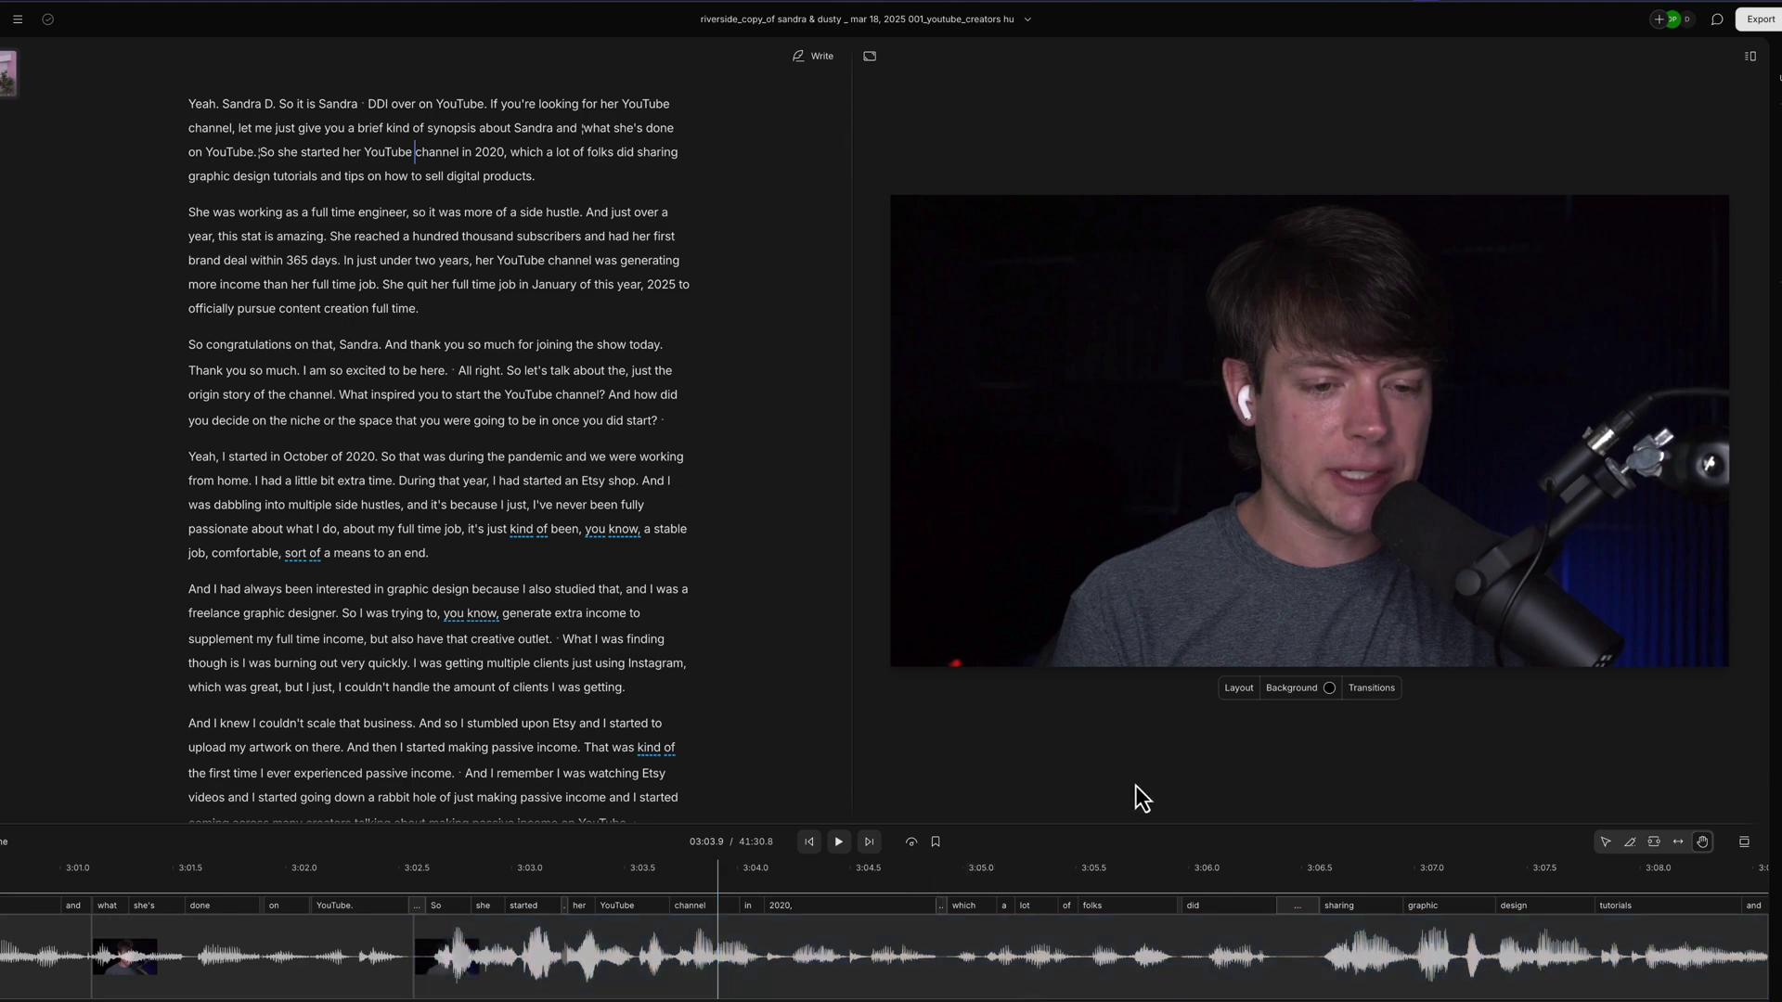
- Apply the Screen layout after 'digital products.' and inspect its Placeholder layer settings
left_click(1370, 691)
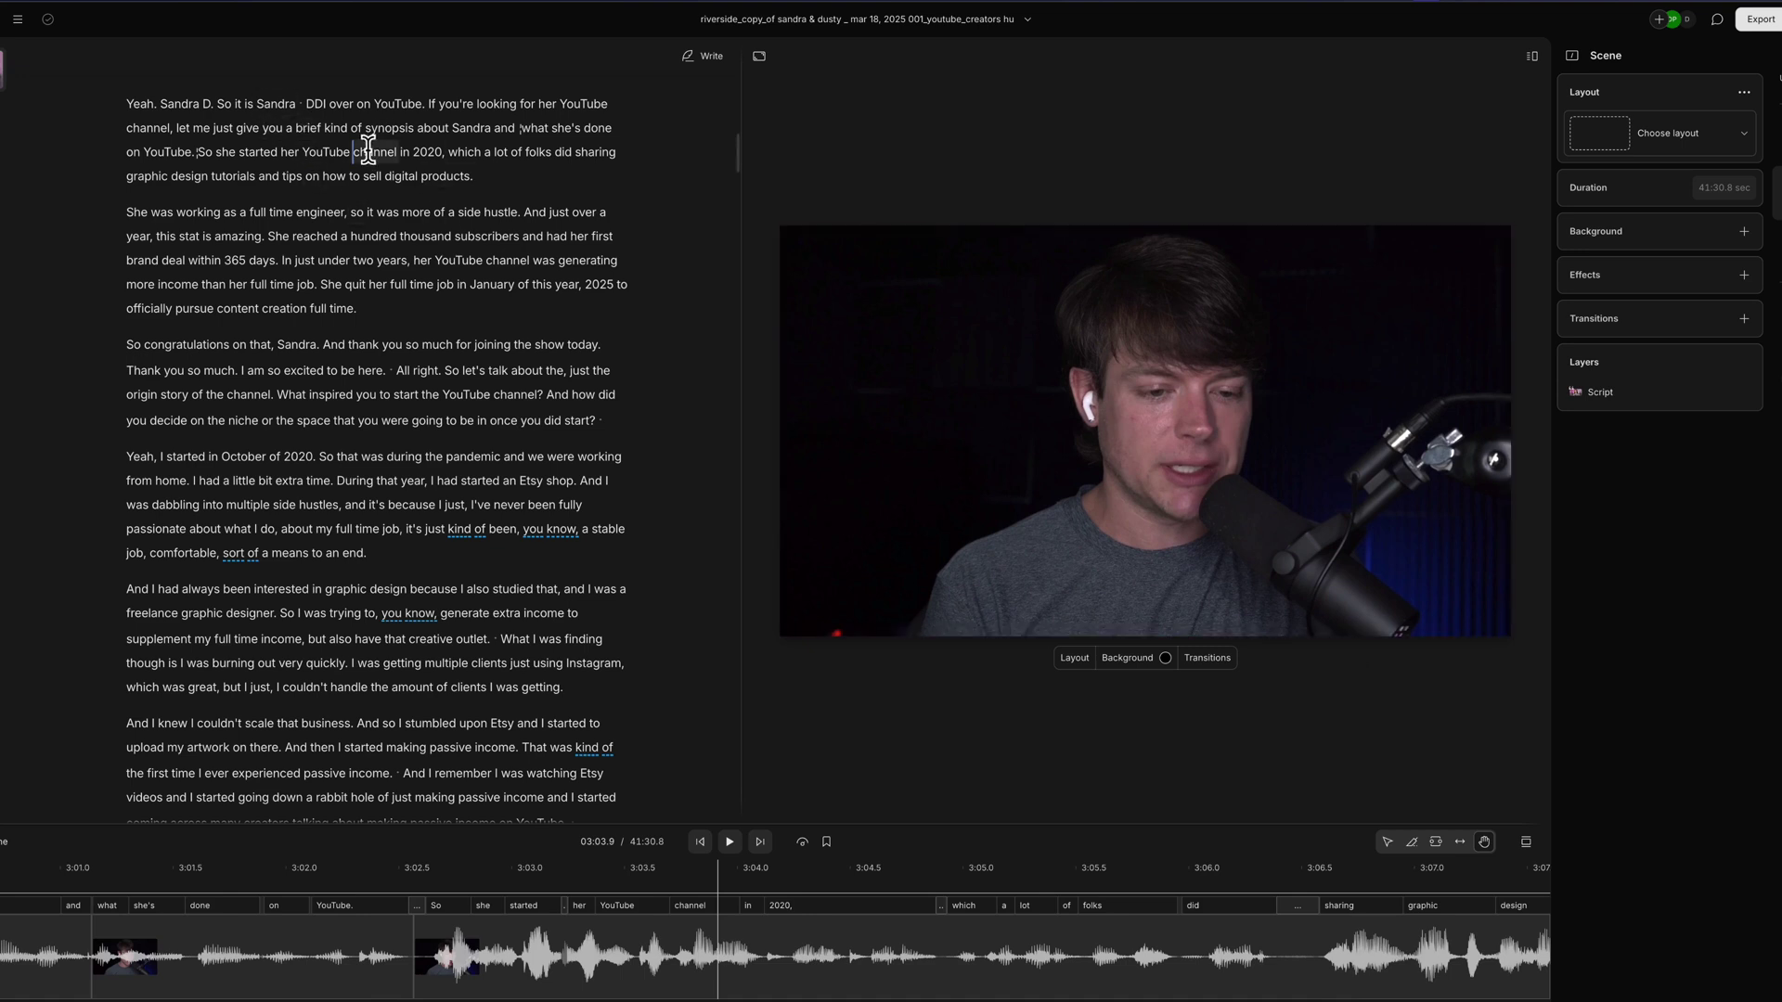
left_click(487, 176)
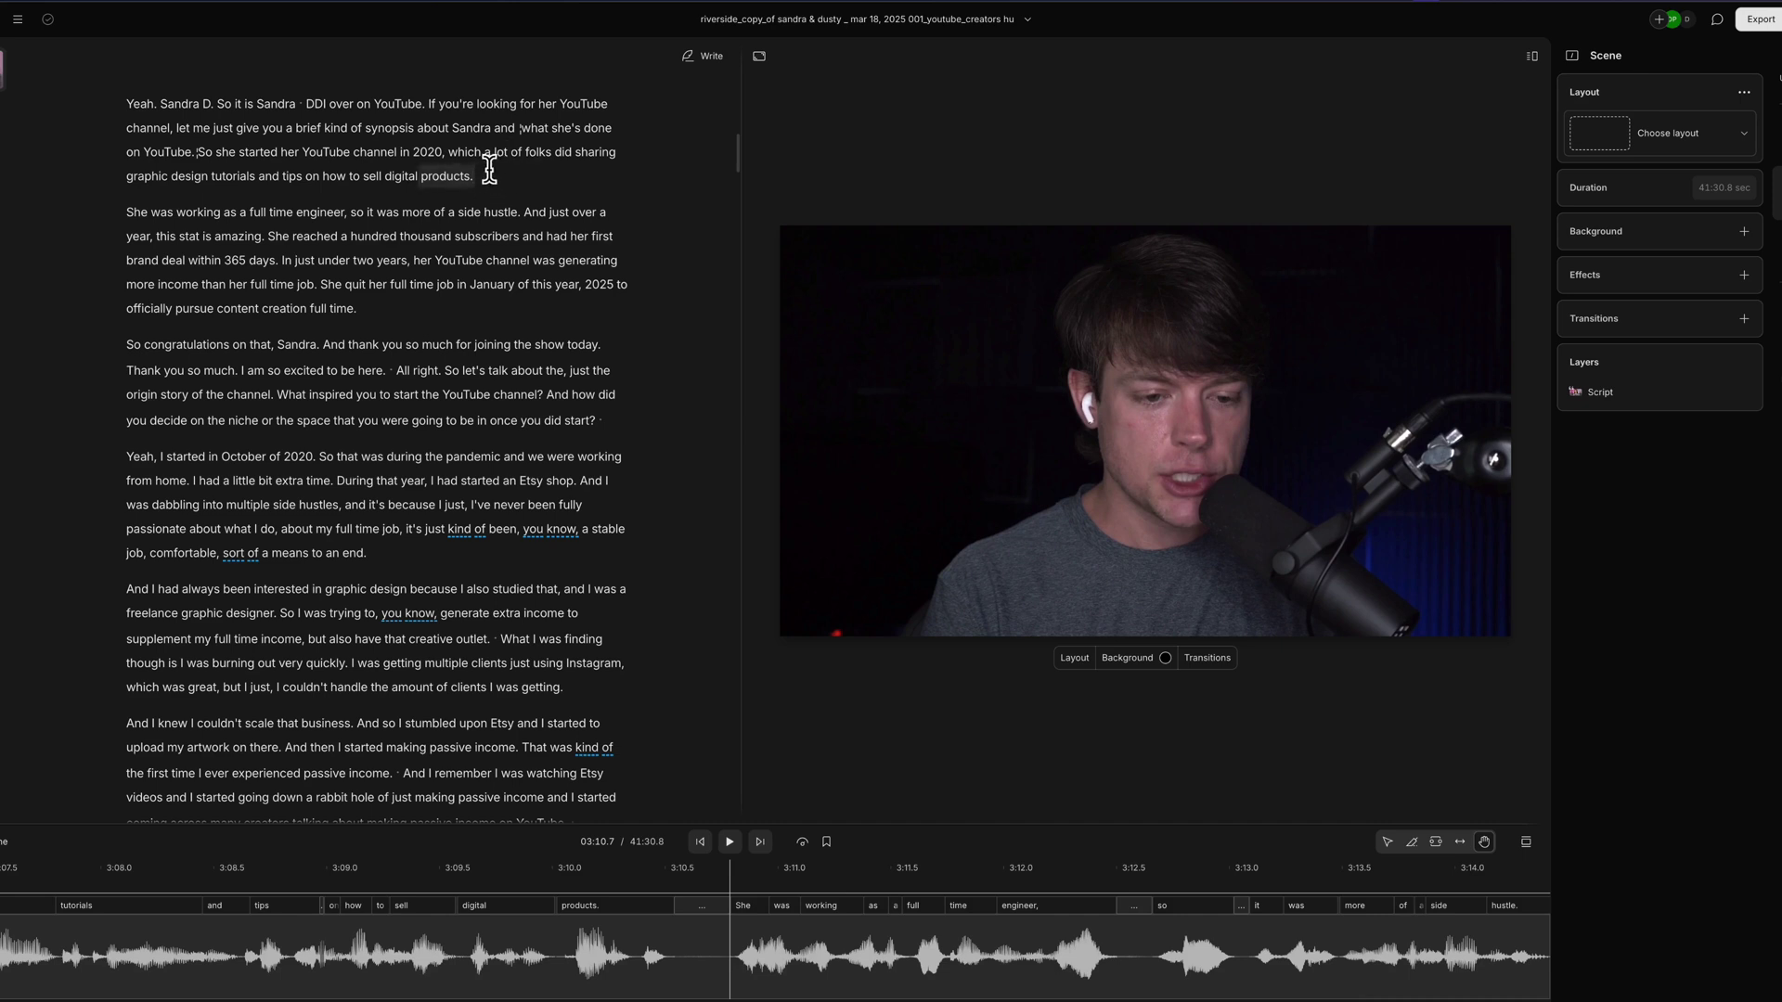
left_click(1682, 147)
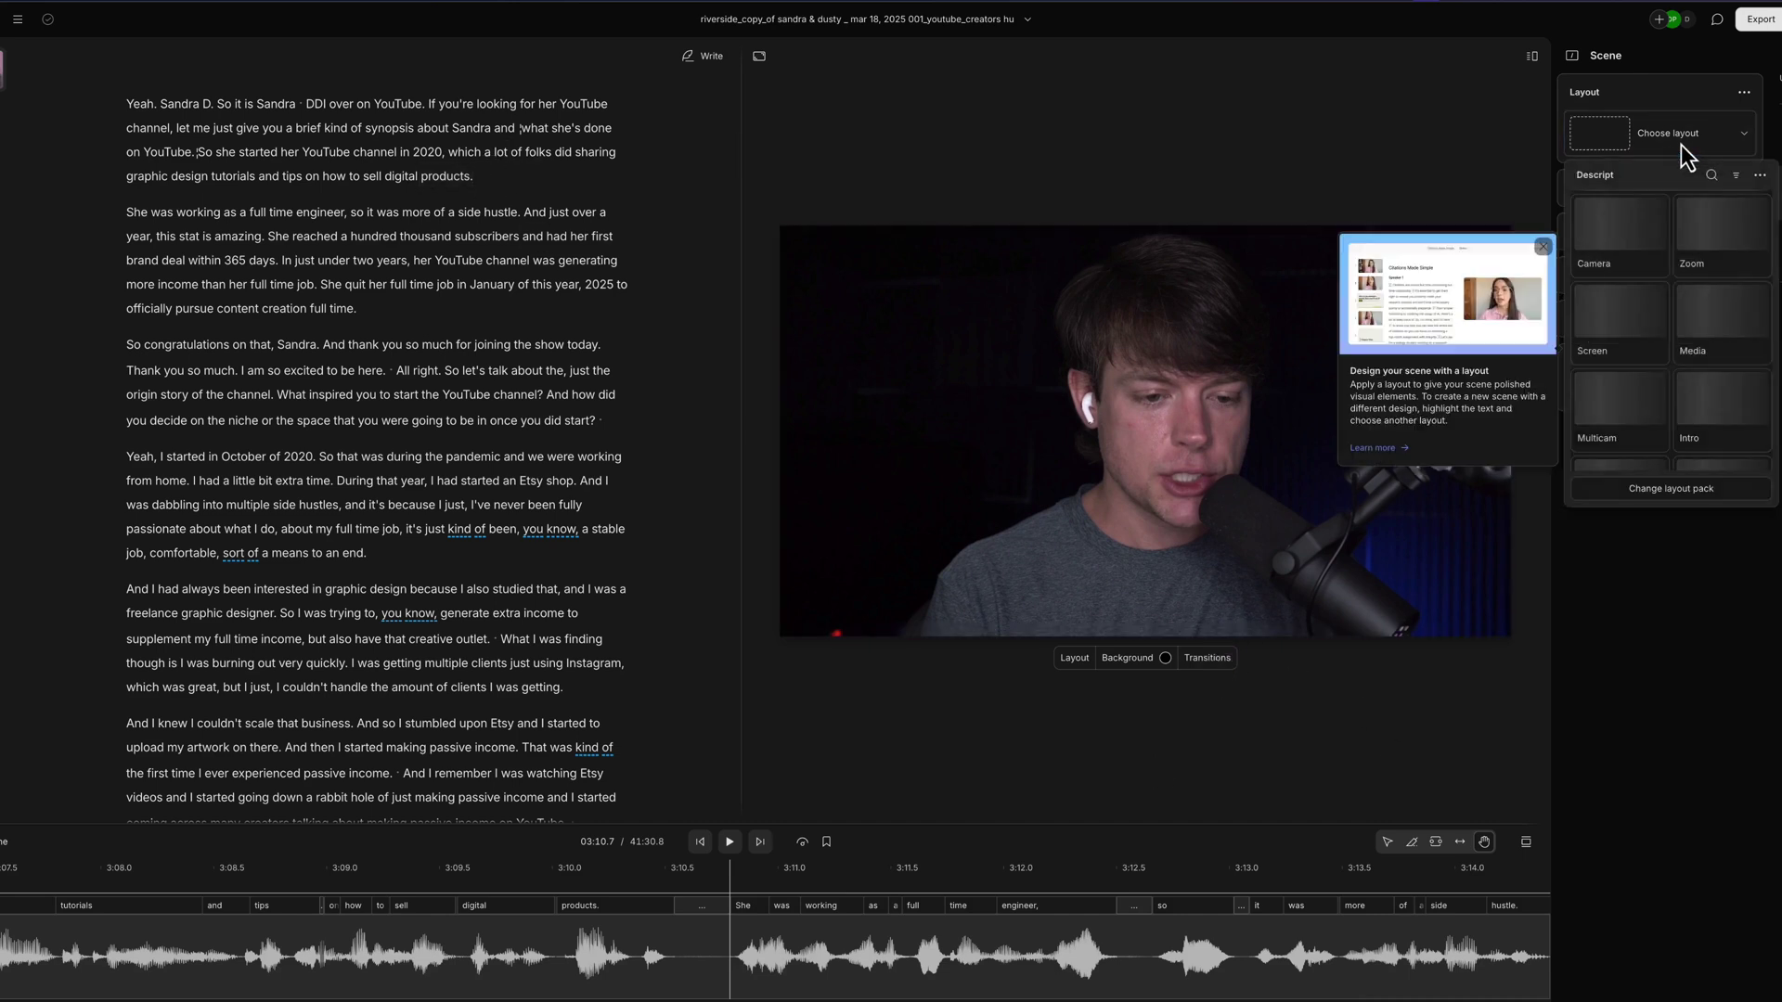
left_click(1598, 353)
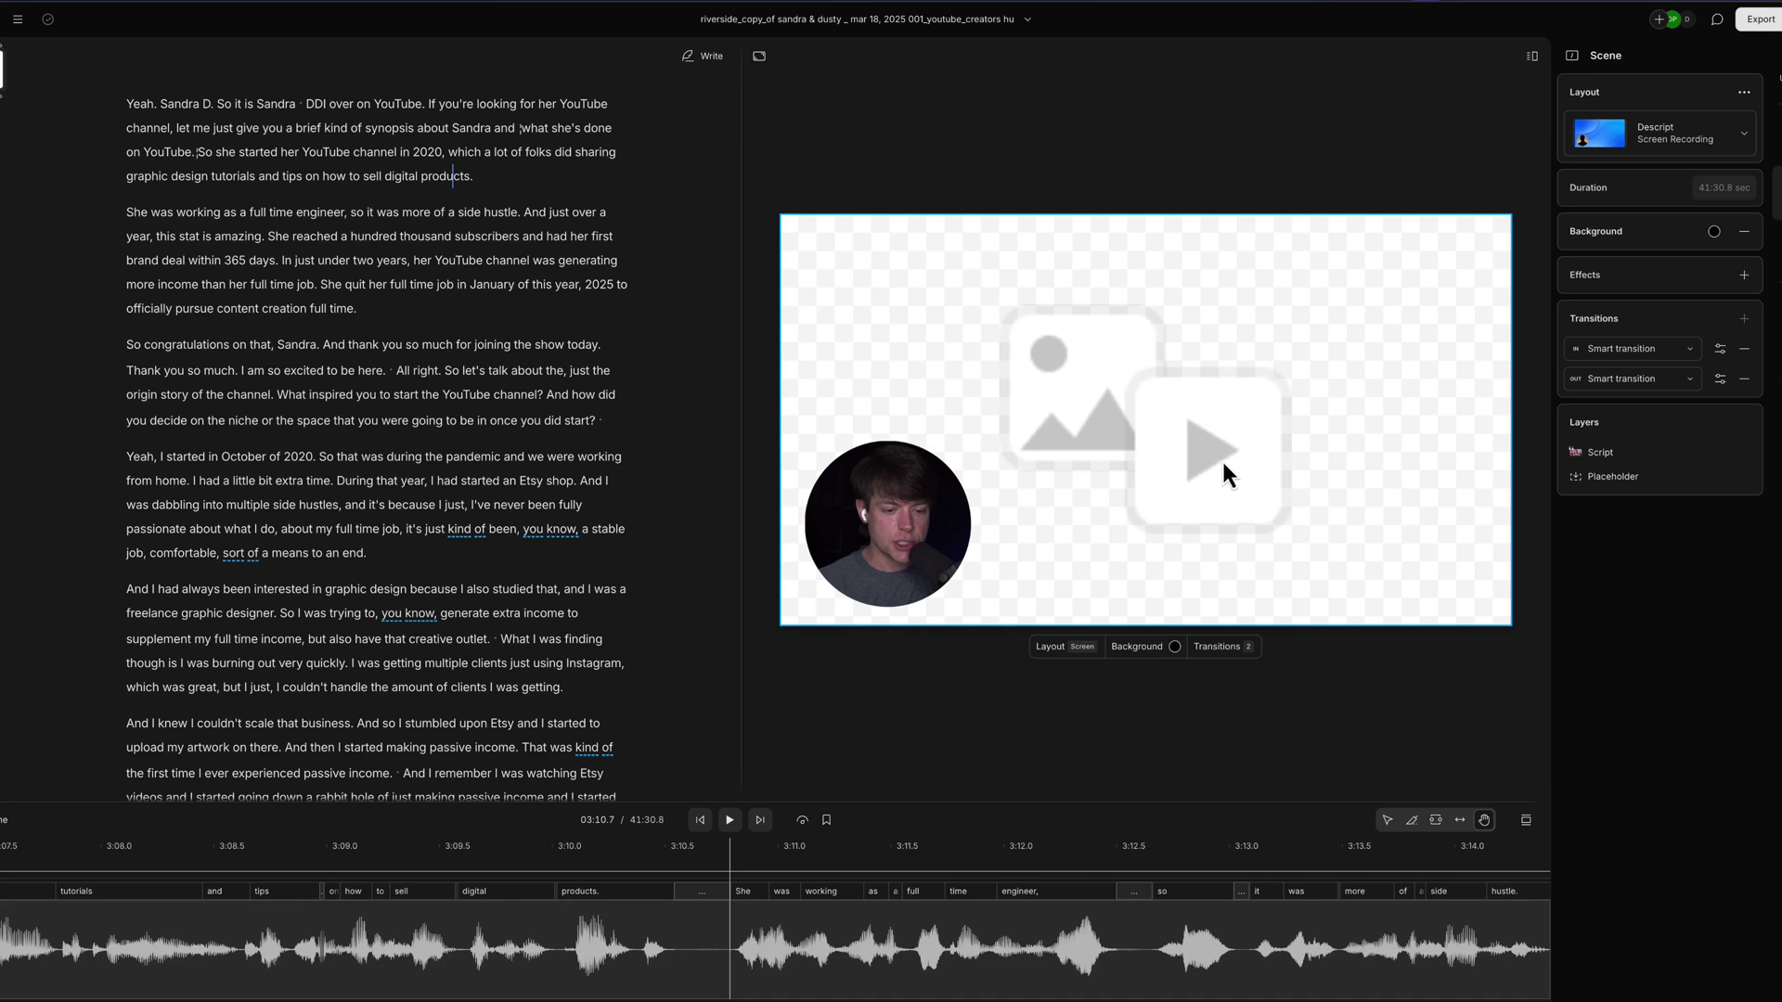
left_click(1637, 478)
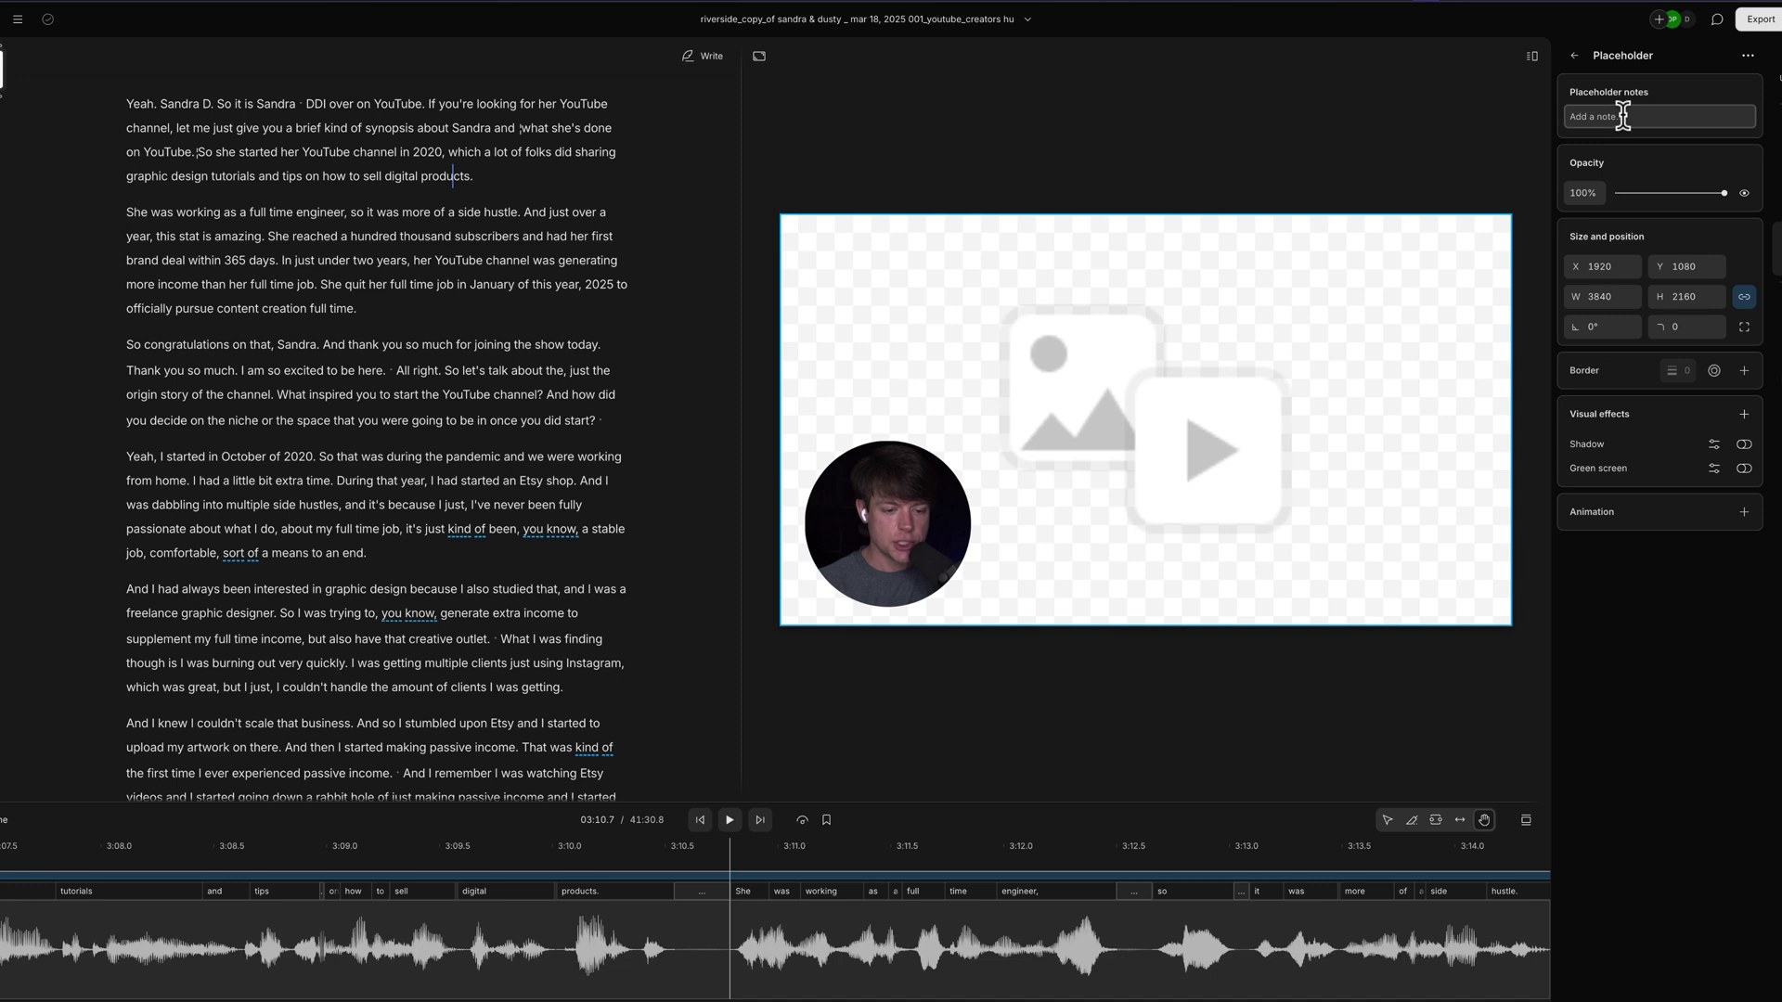
left_click(1574, 56)
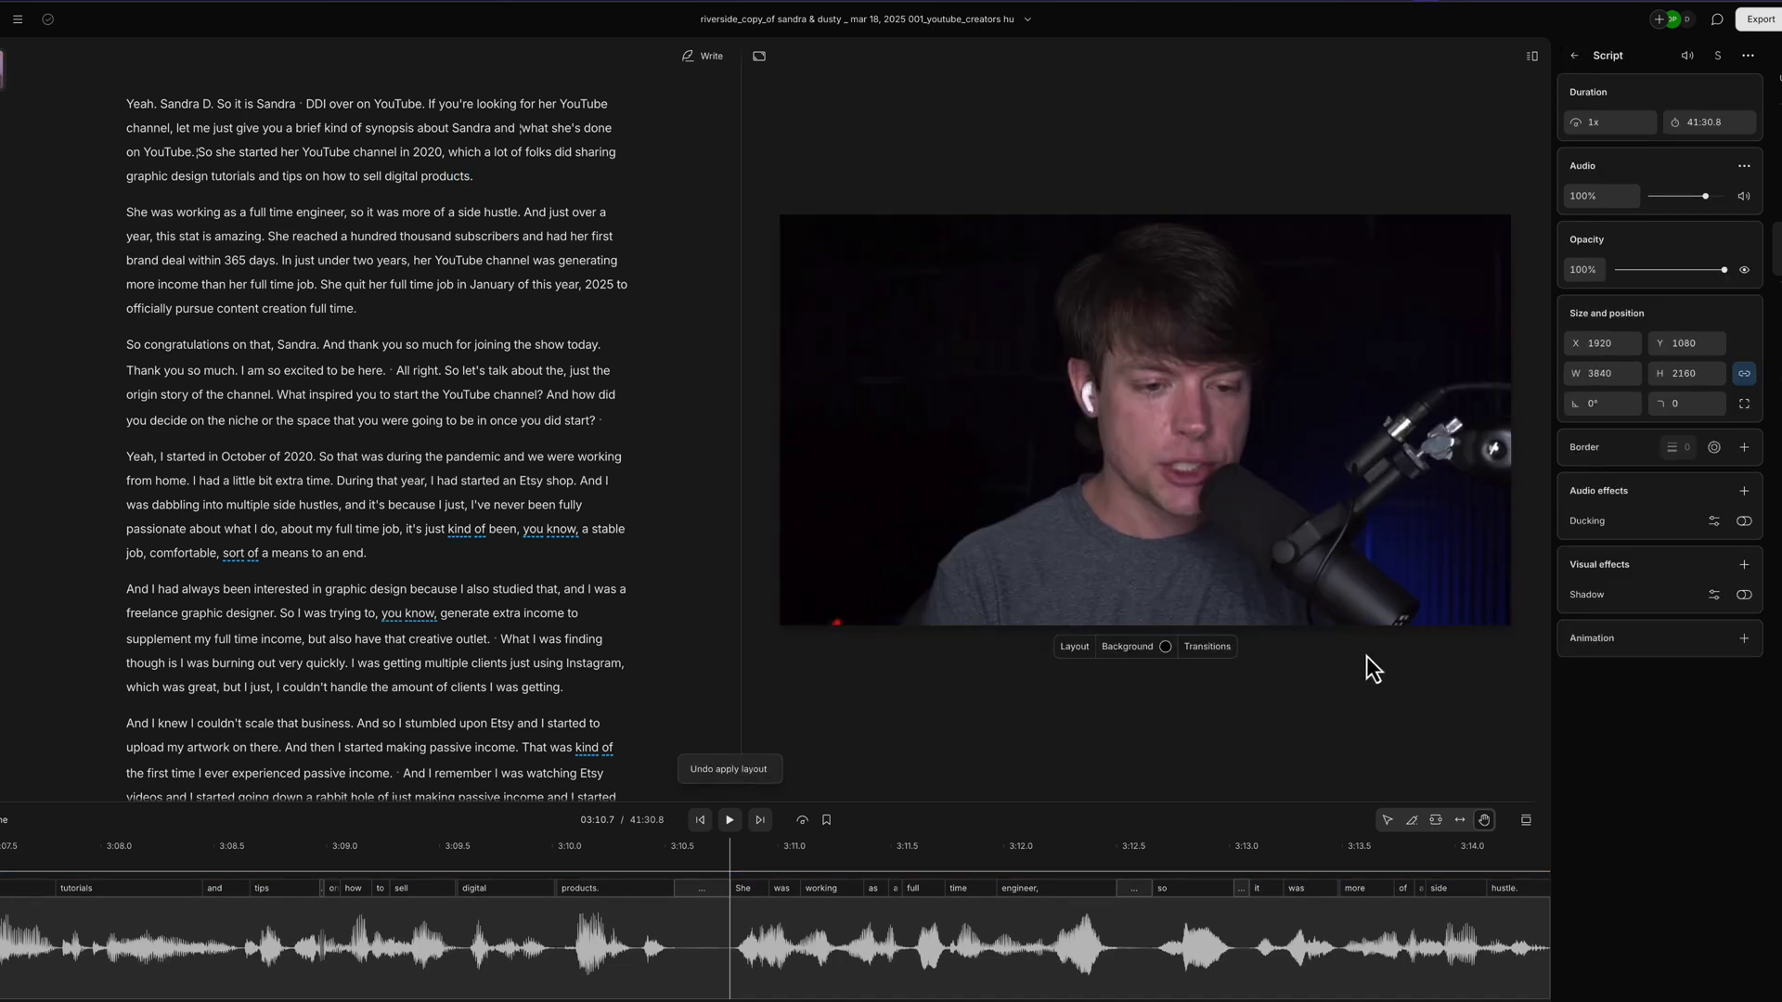
- Add an In > Fade transition to the scene, then show the Underlord panel
left_click(1209, 648)
left_click(1659, 325)
mouse_move(1730, 357)
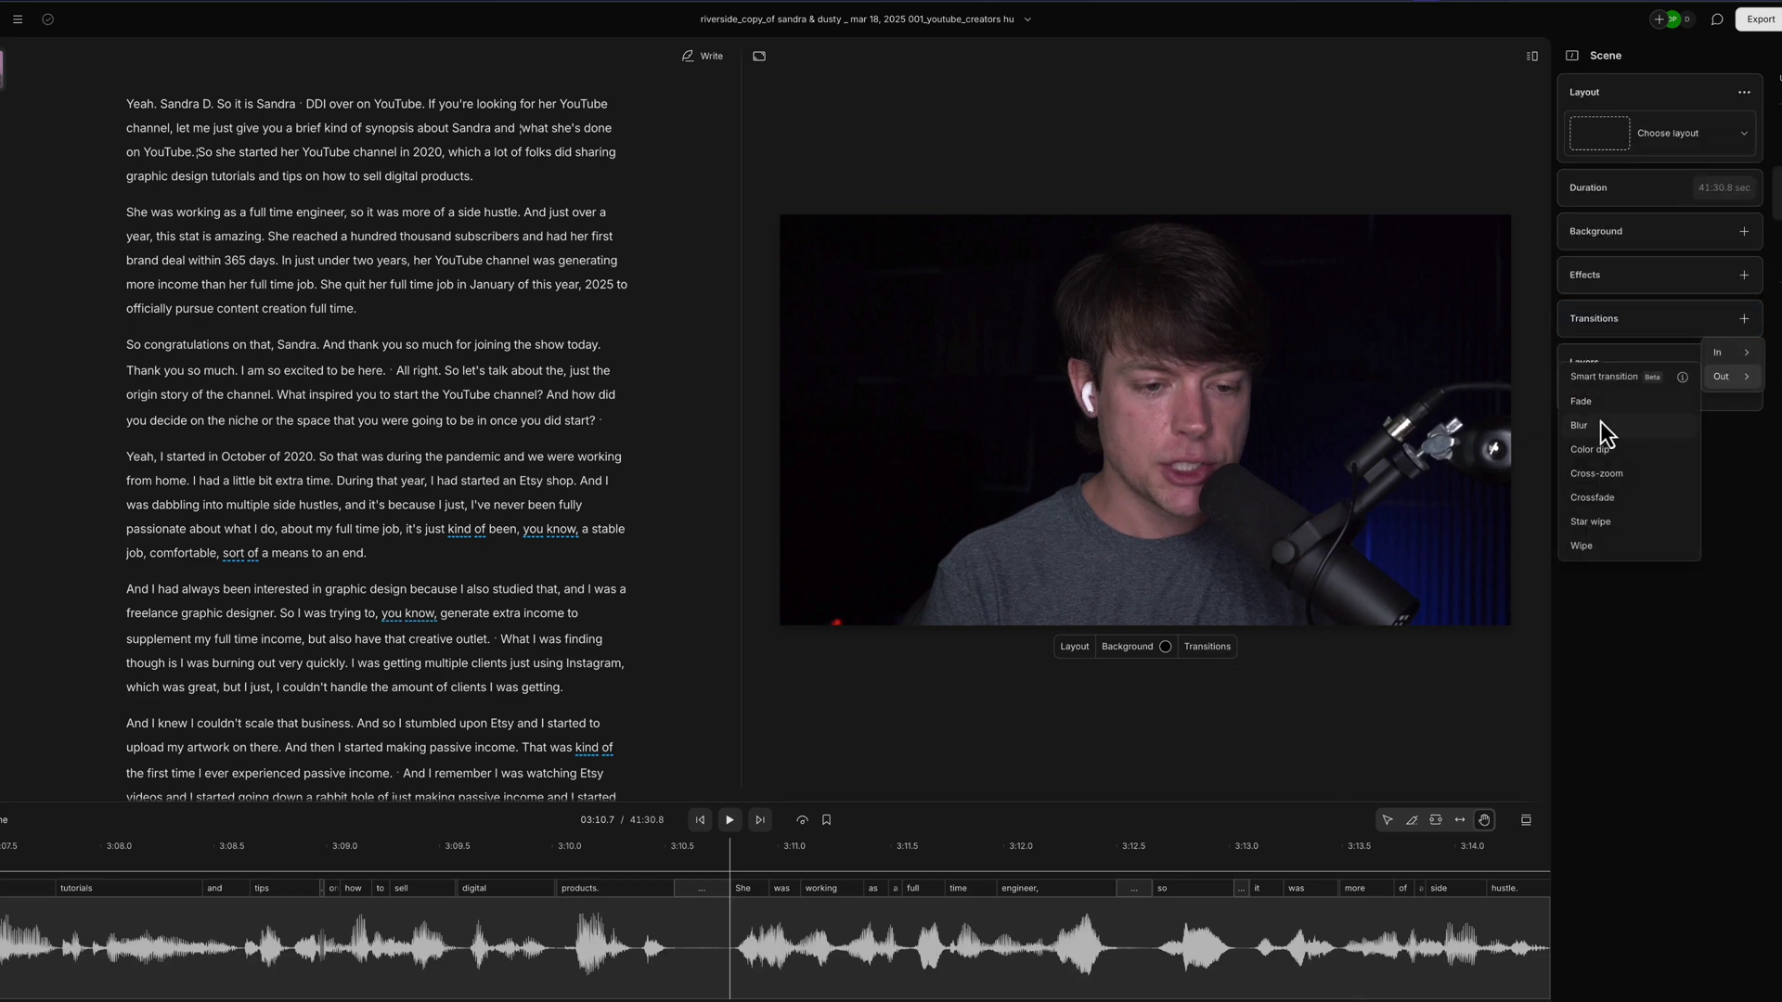
left_click(1620, 390)
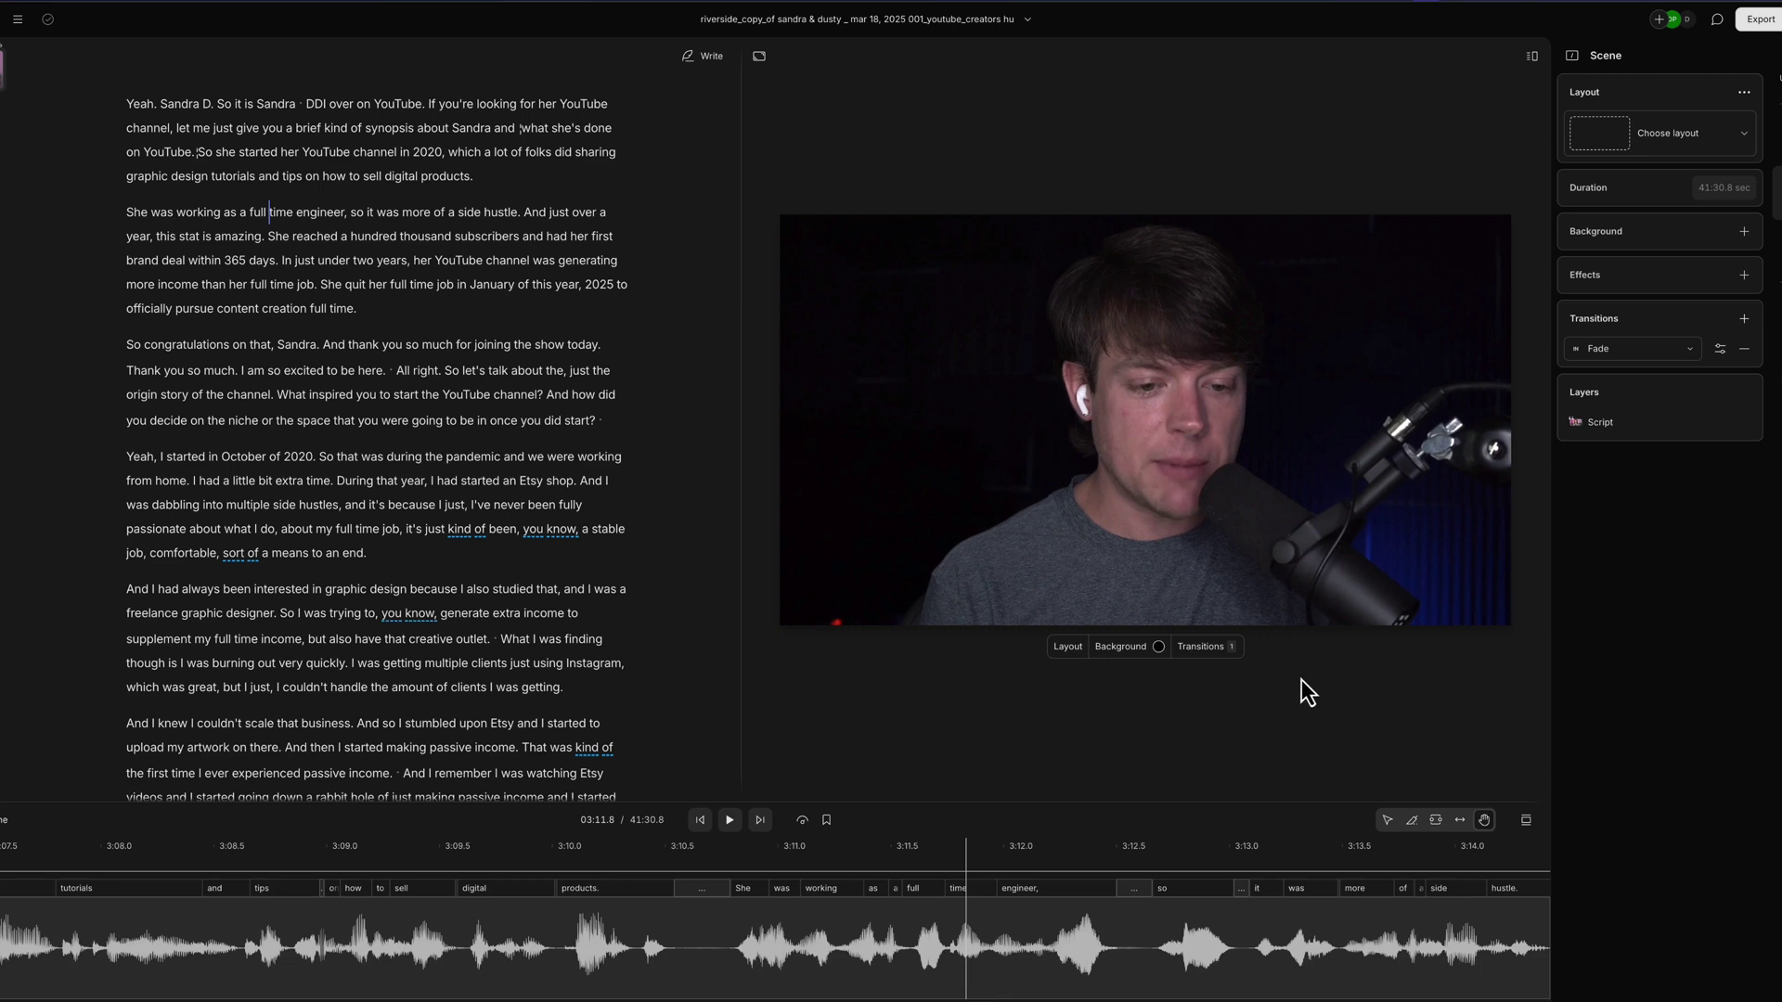
left_click(1776, 84)
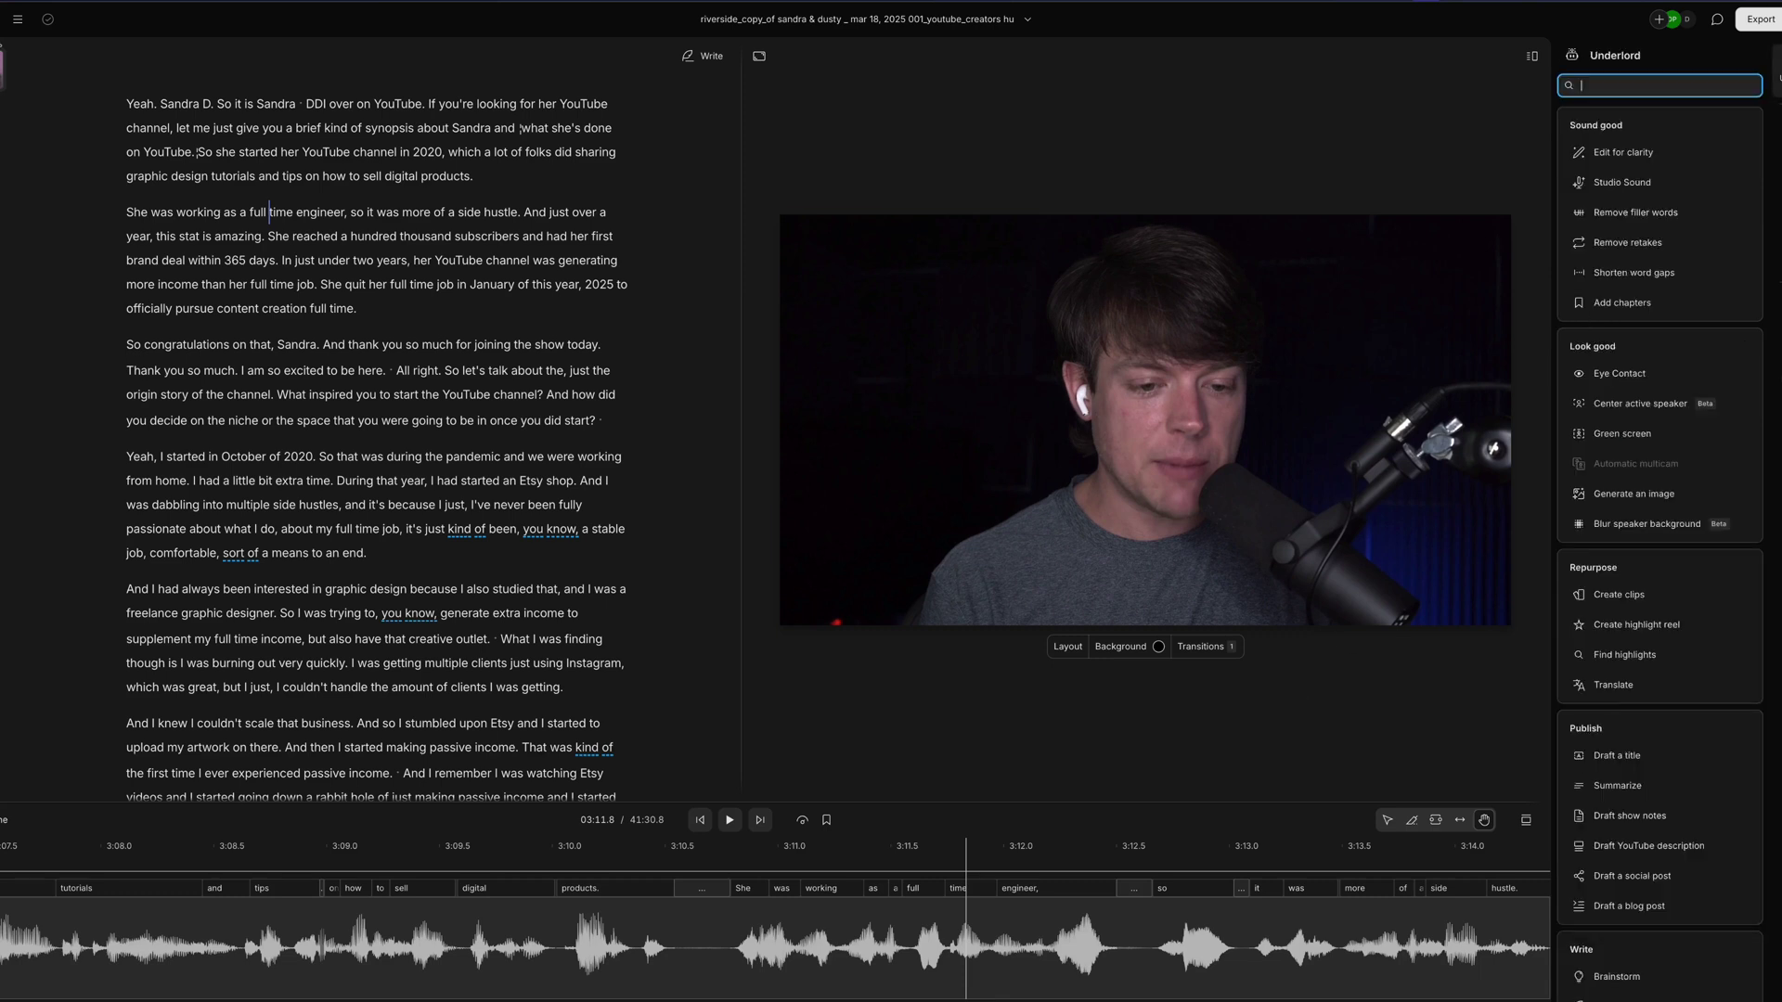
- Run Edit for clarity at Medium intensity and discard the suggested cut at 01:36
left_click(1603, 159)
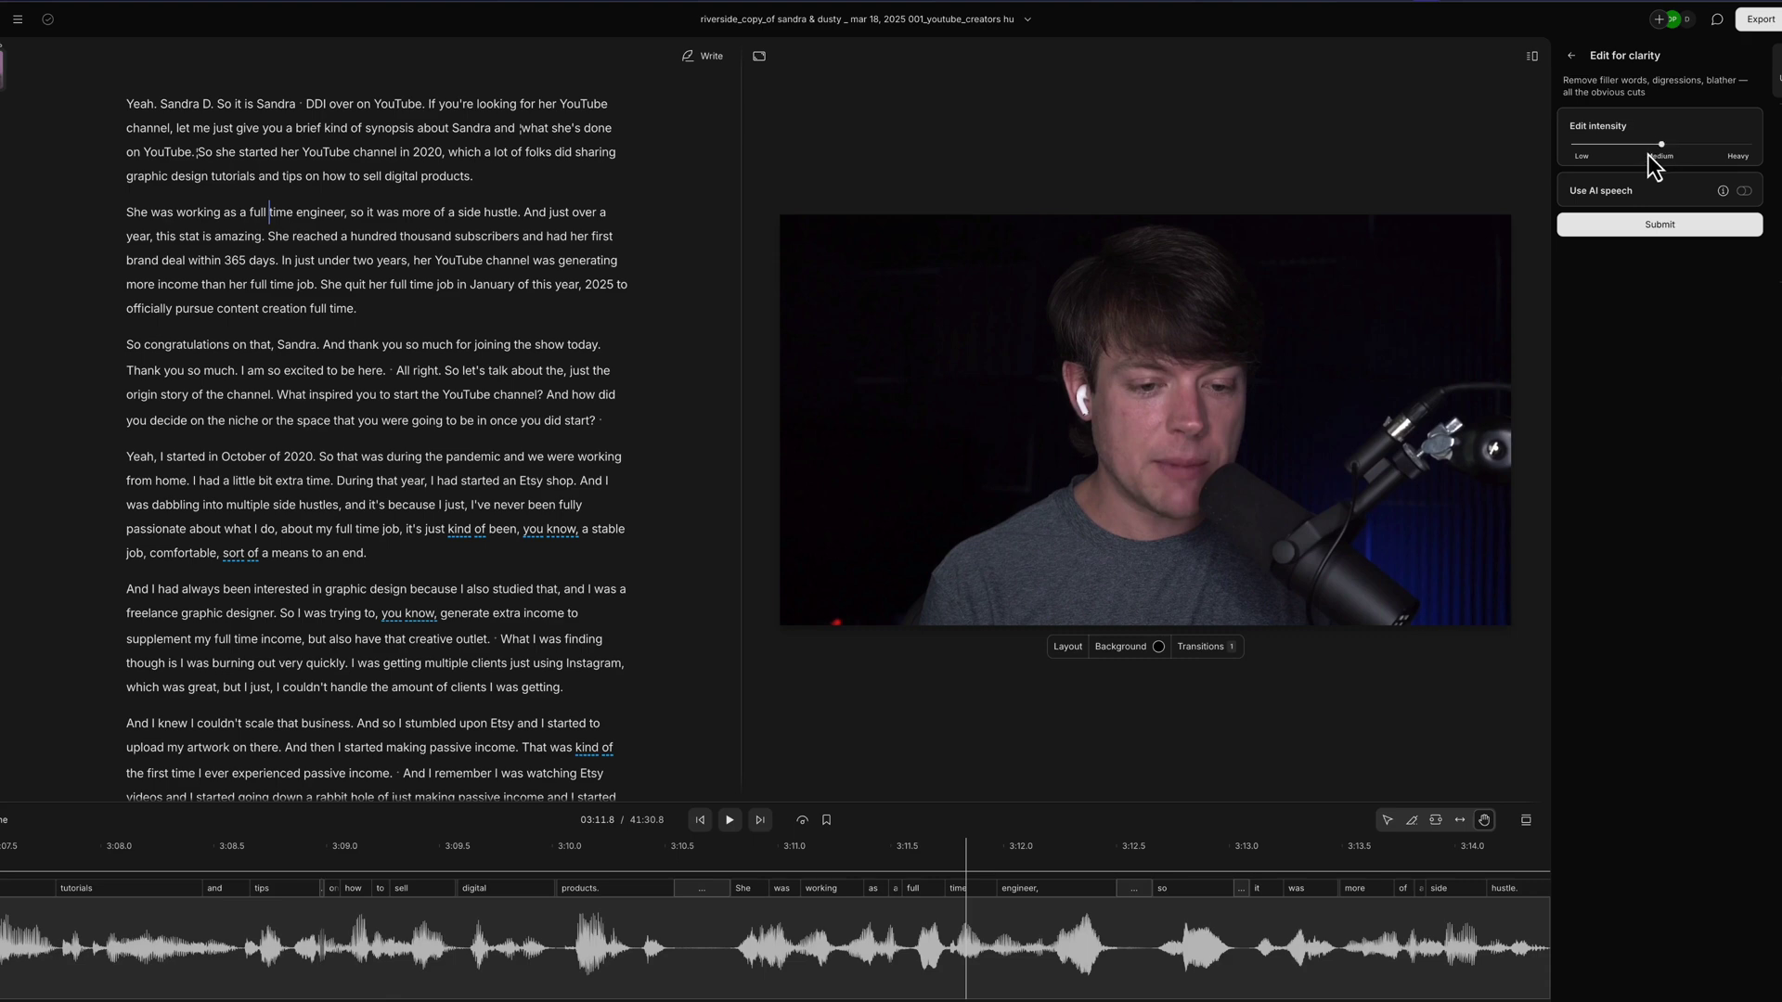
left_click(1628, 226)
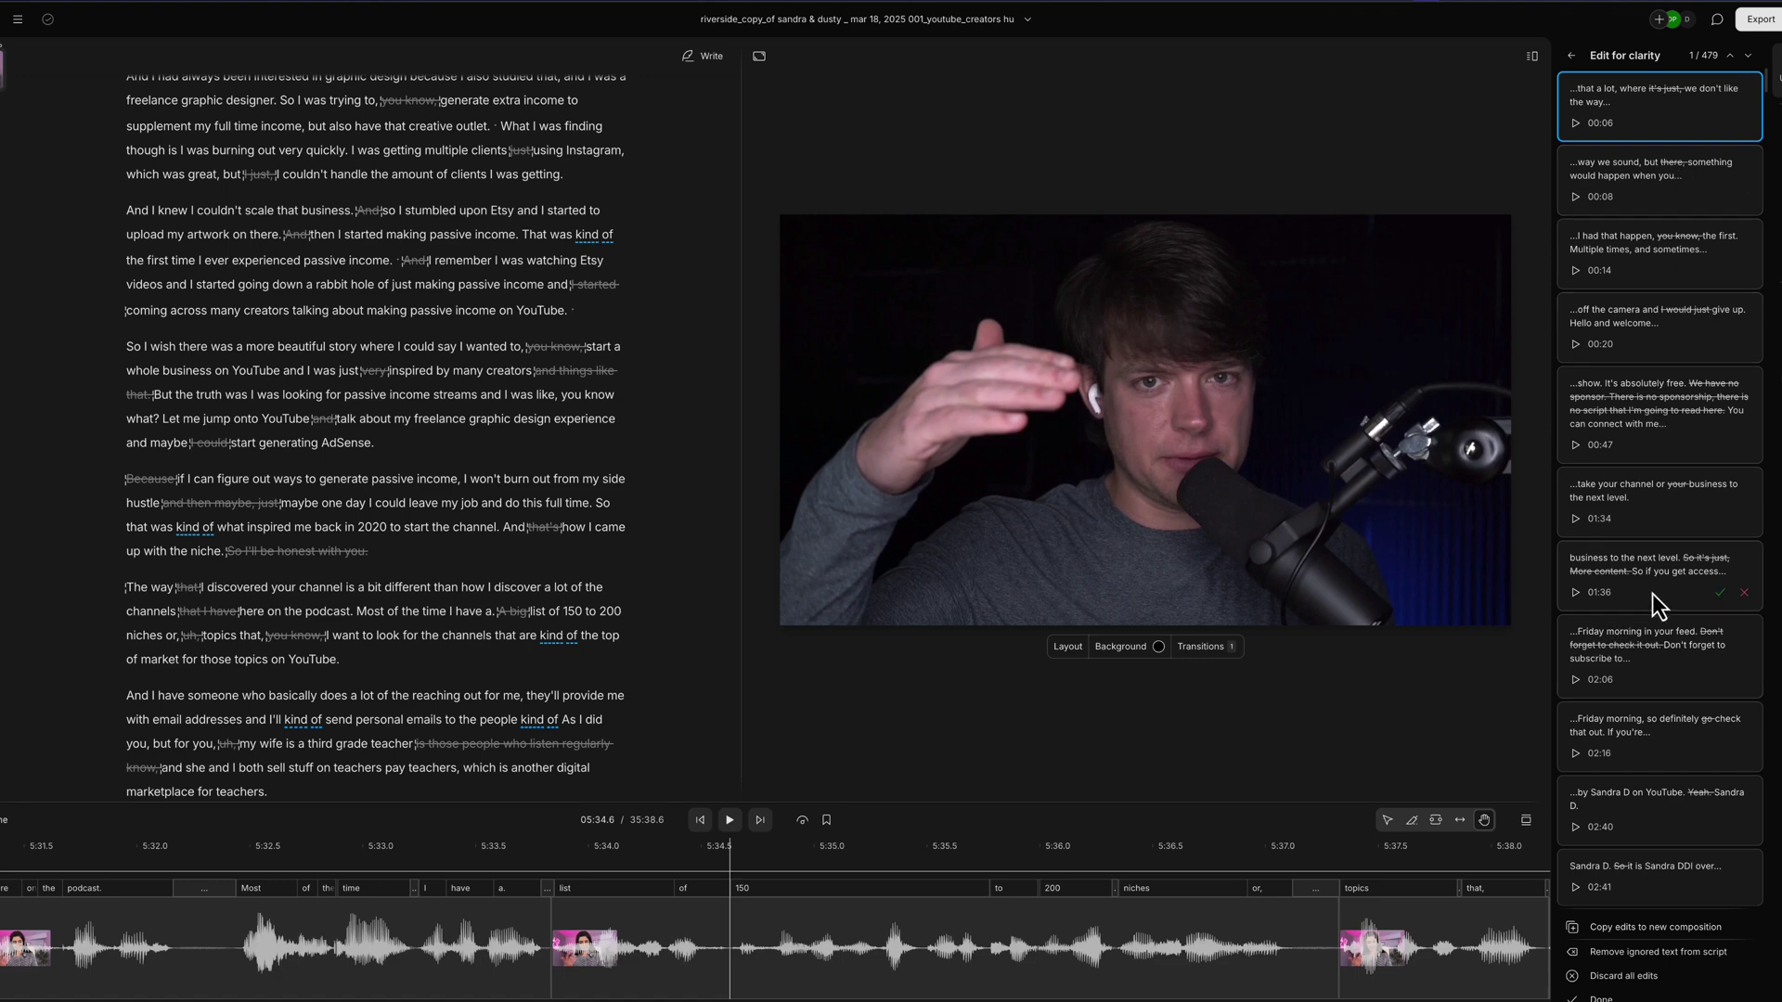
left_click(1657, 605)
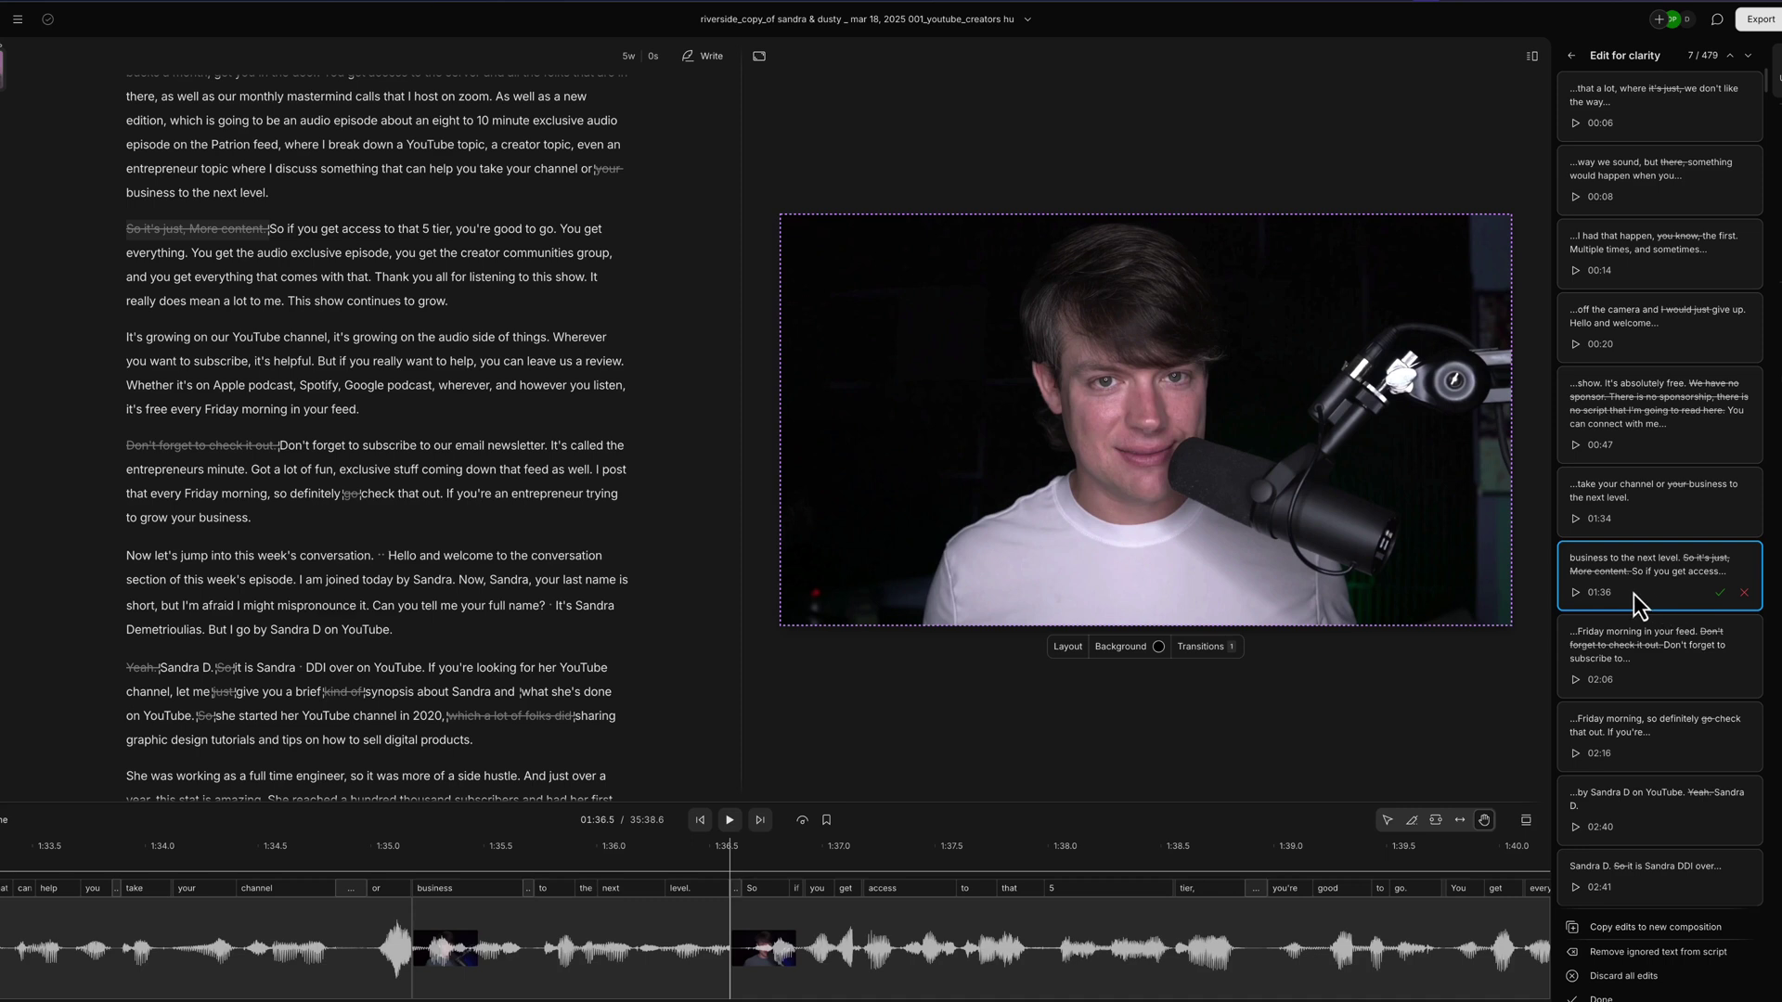
left_click(1744, 594)
- Review the suggested cut at 00:47, then return to the Underlord tools list
left_click(1690, 423)
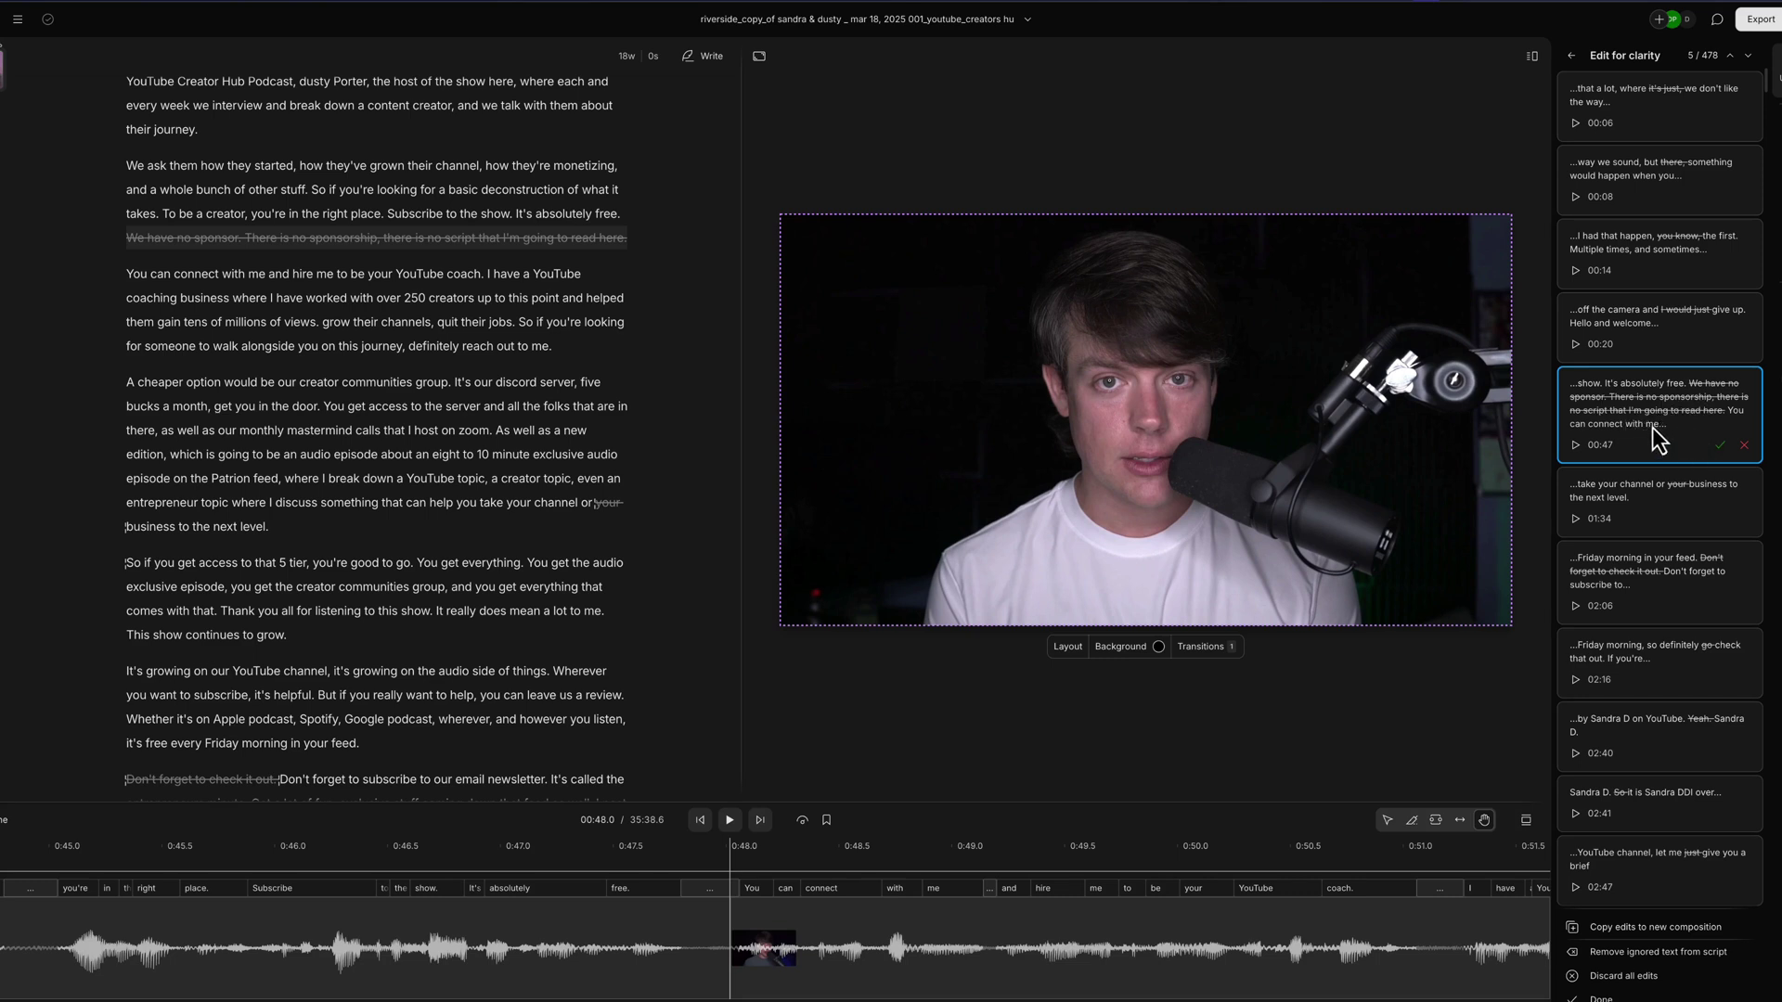
left_click(1573, 56)
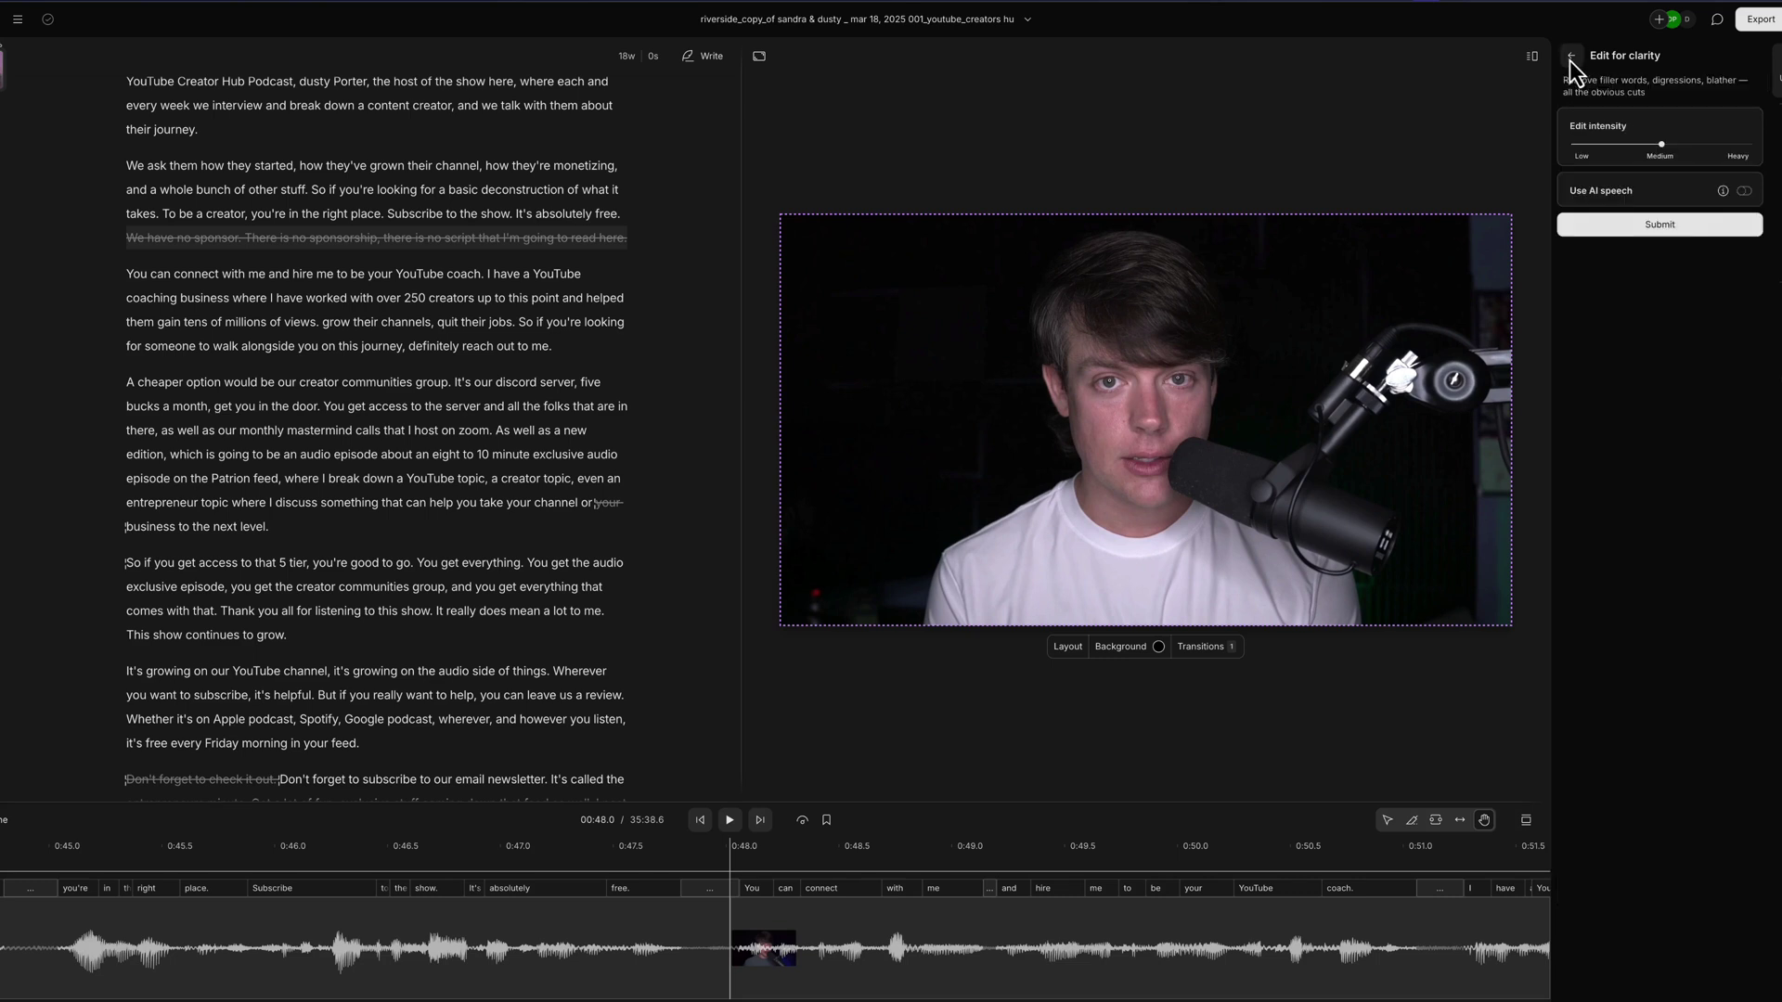
left_click(1570, 57)
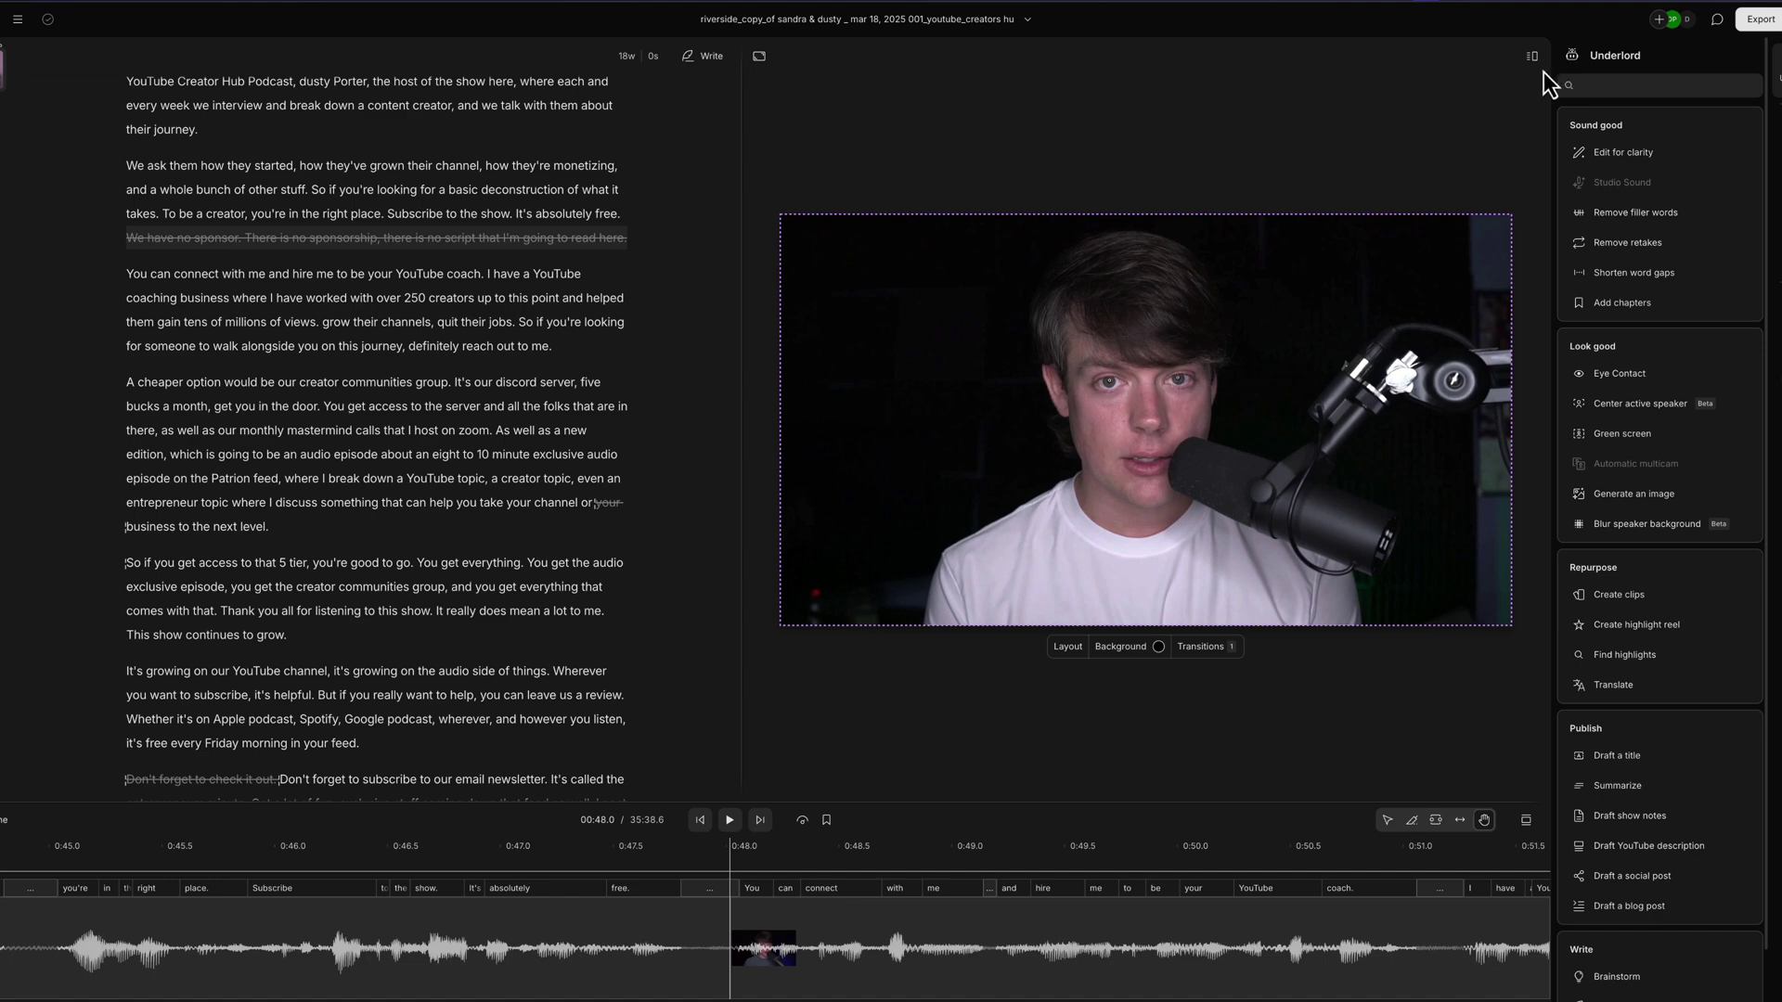
- Review the 326 filler-word matches, including one at 4:00, then bring up Underlord's Remove retakes
left_click(1635, 212)
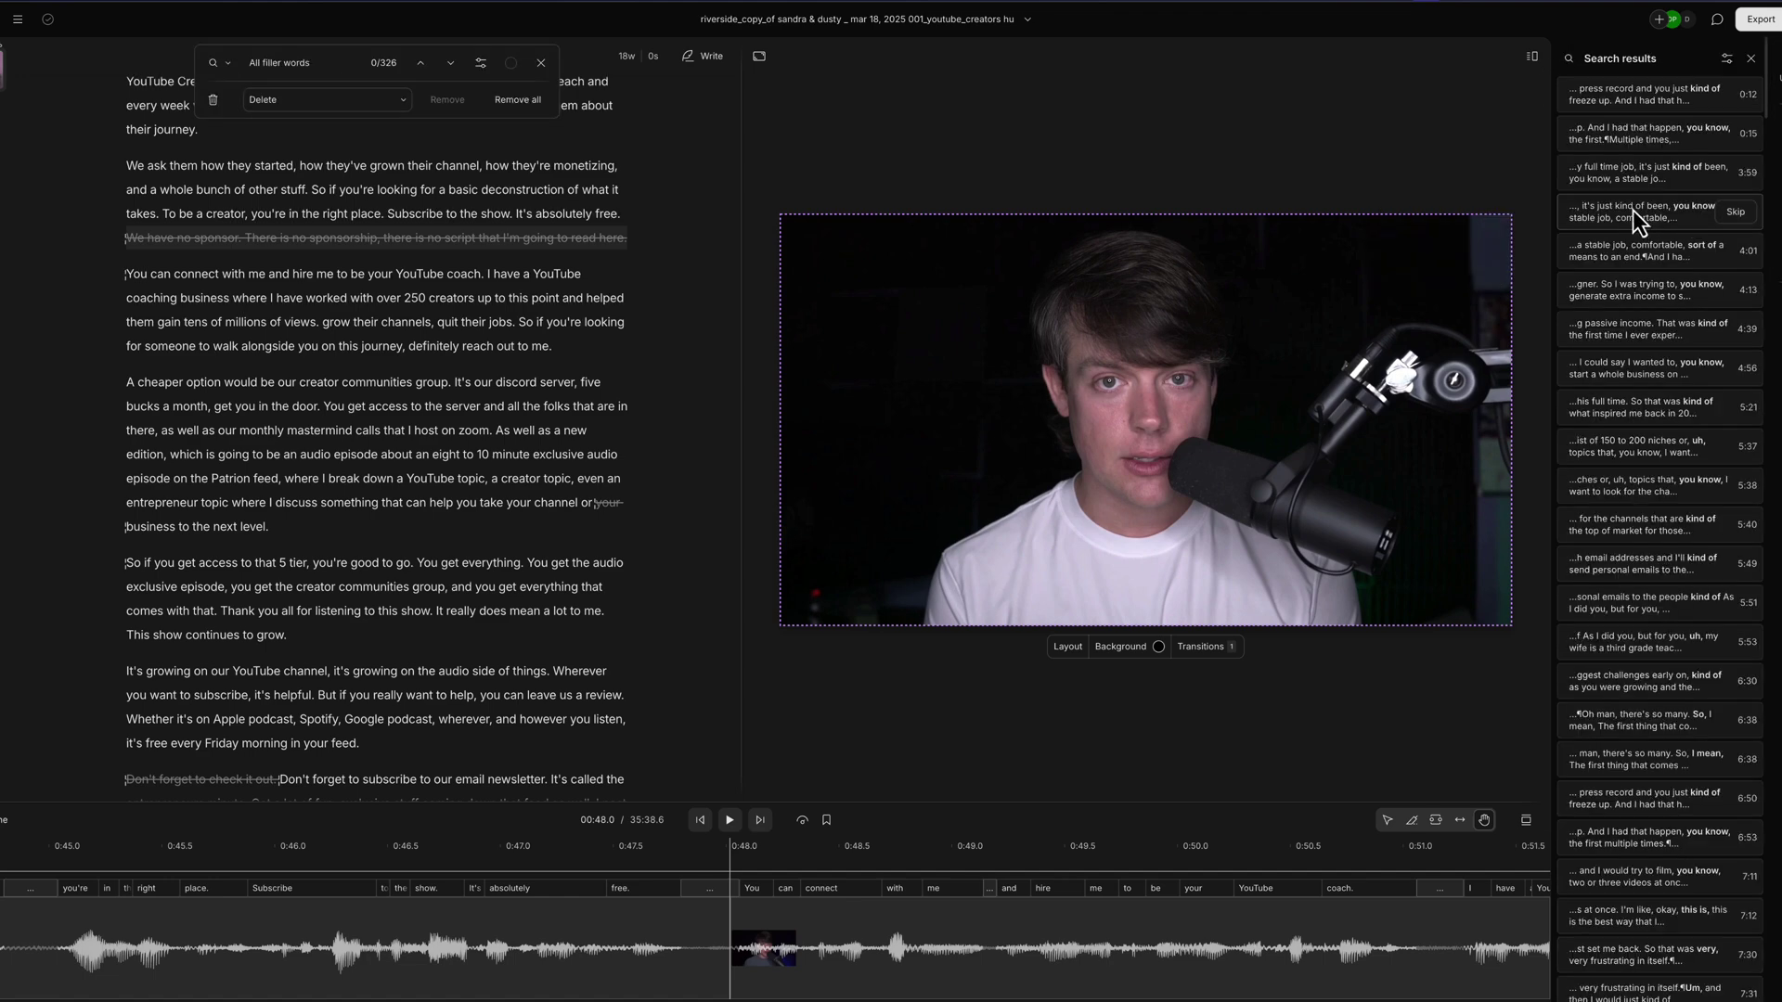
left_click(1632, 209)
scroll(426, 617, "up", 10)
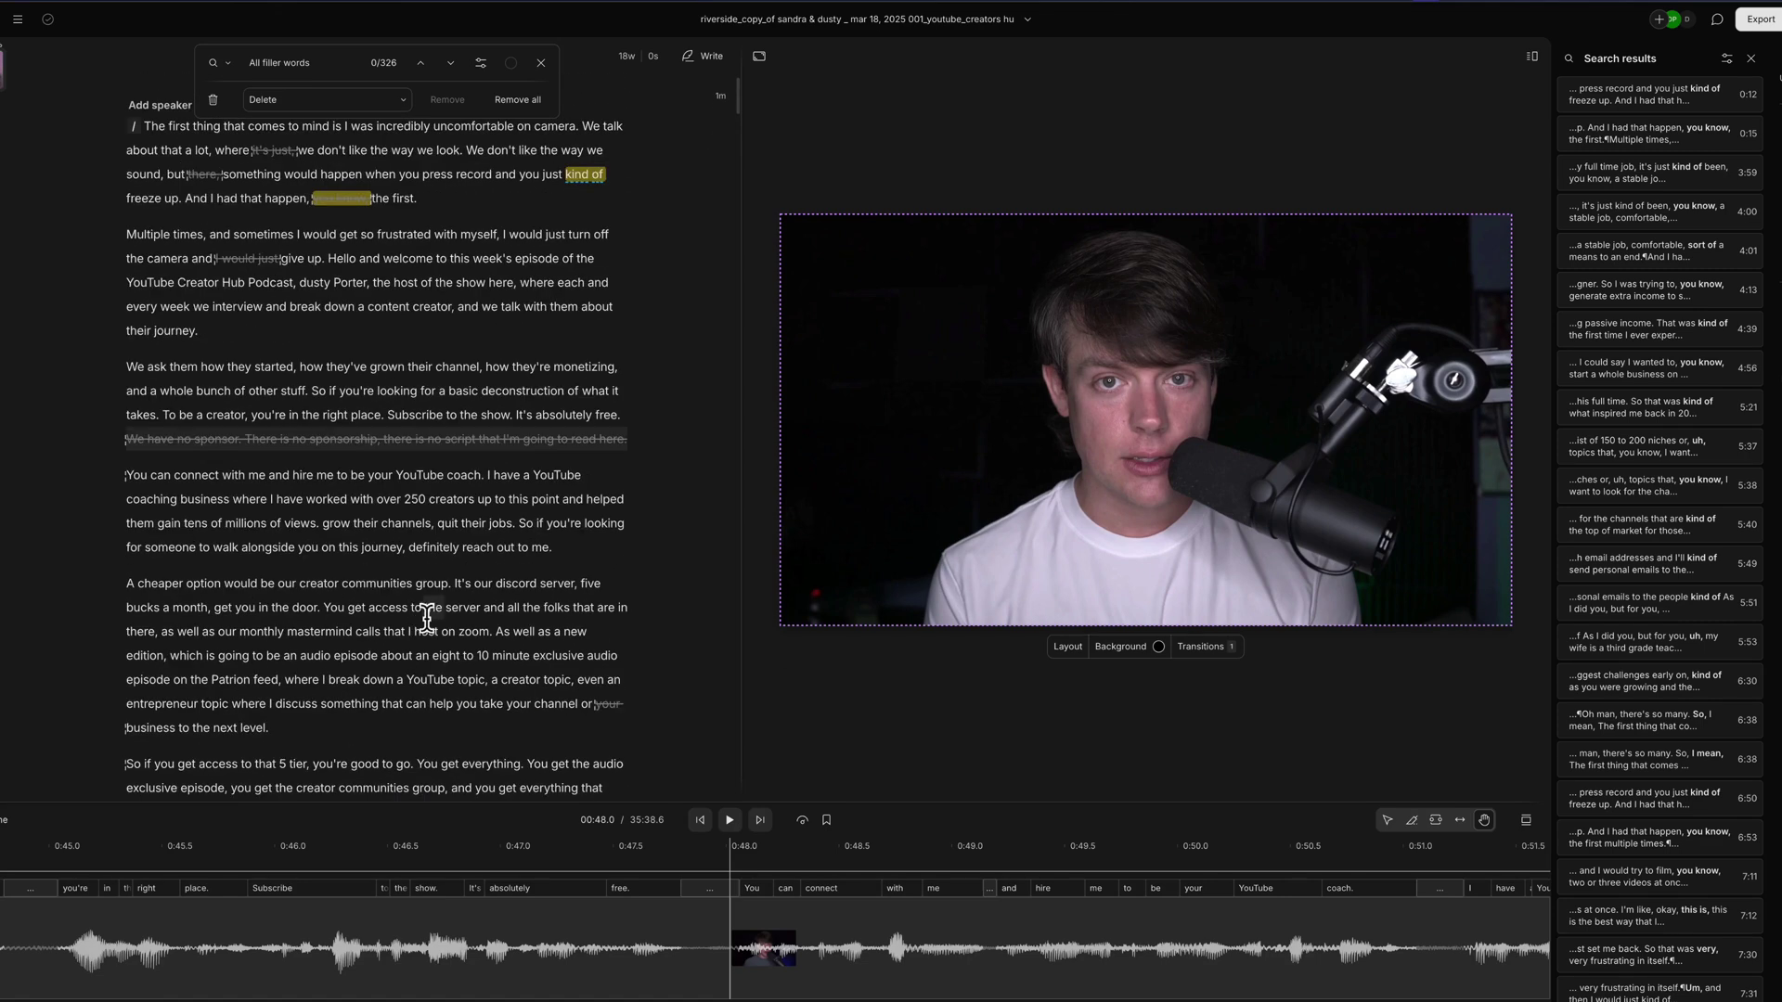
left_click(1752, 58)
left_click(1778, 78)
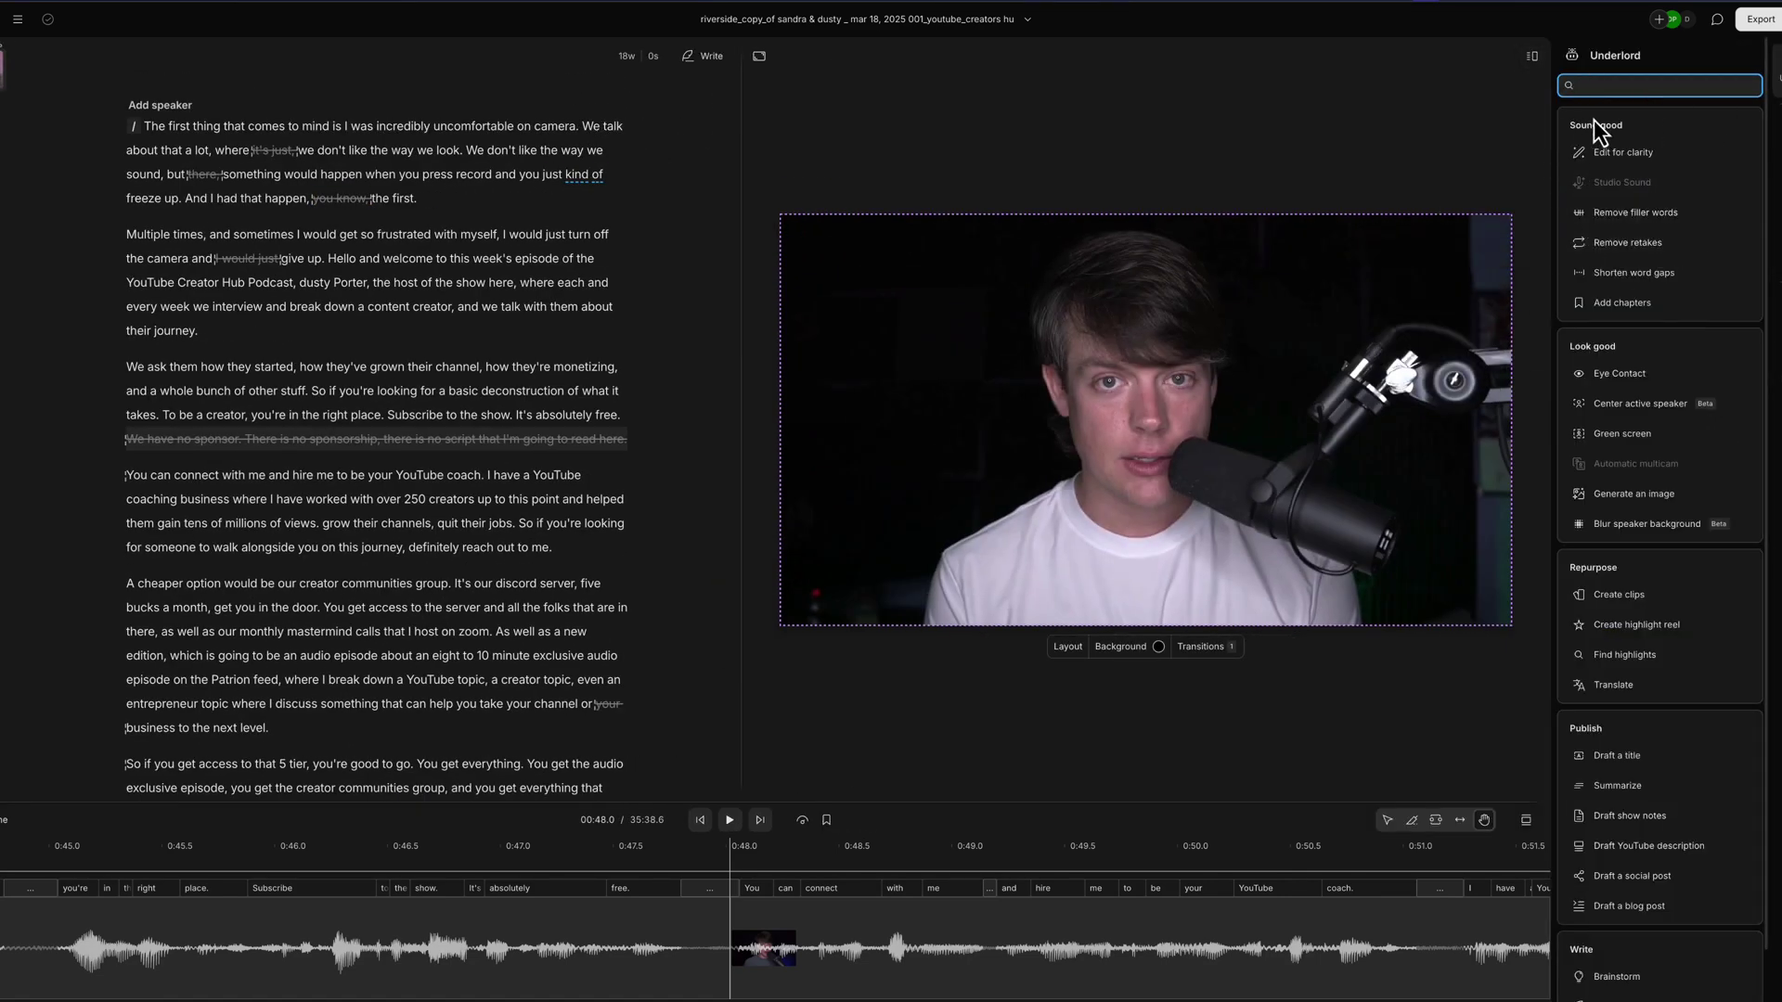
left_click(1617, 245)
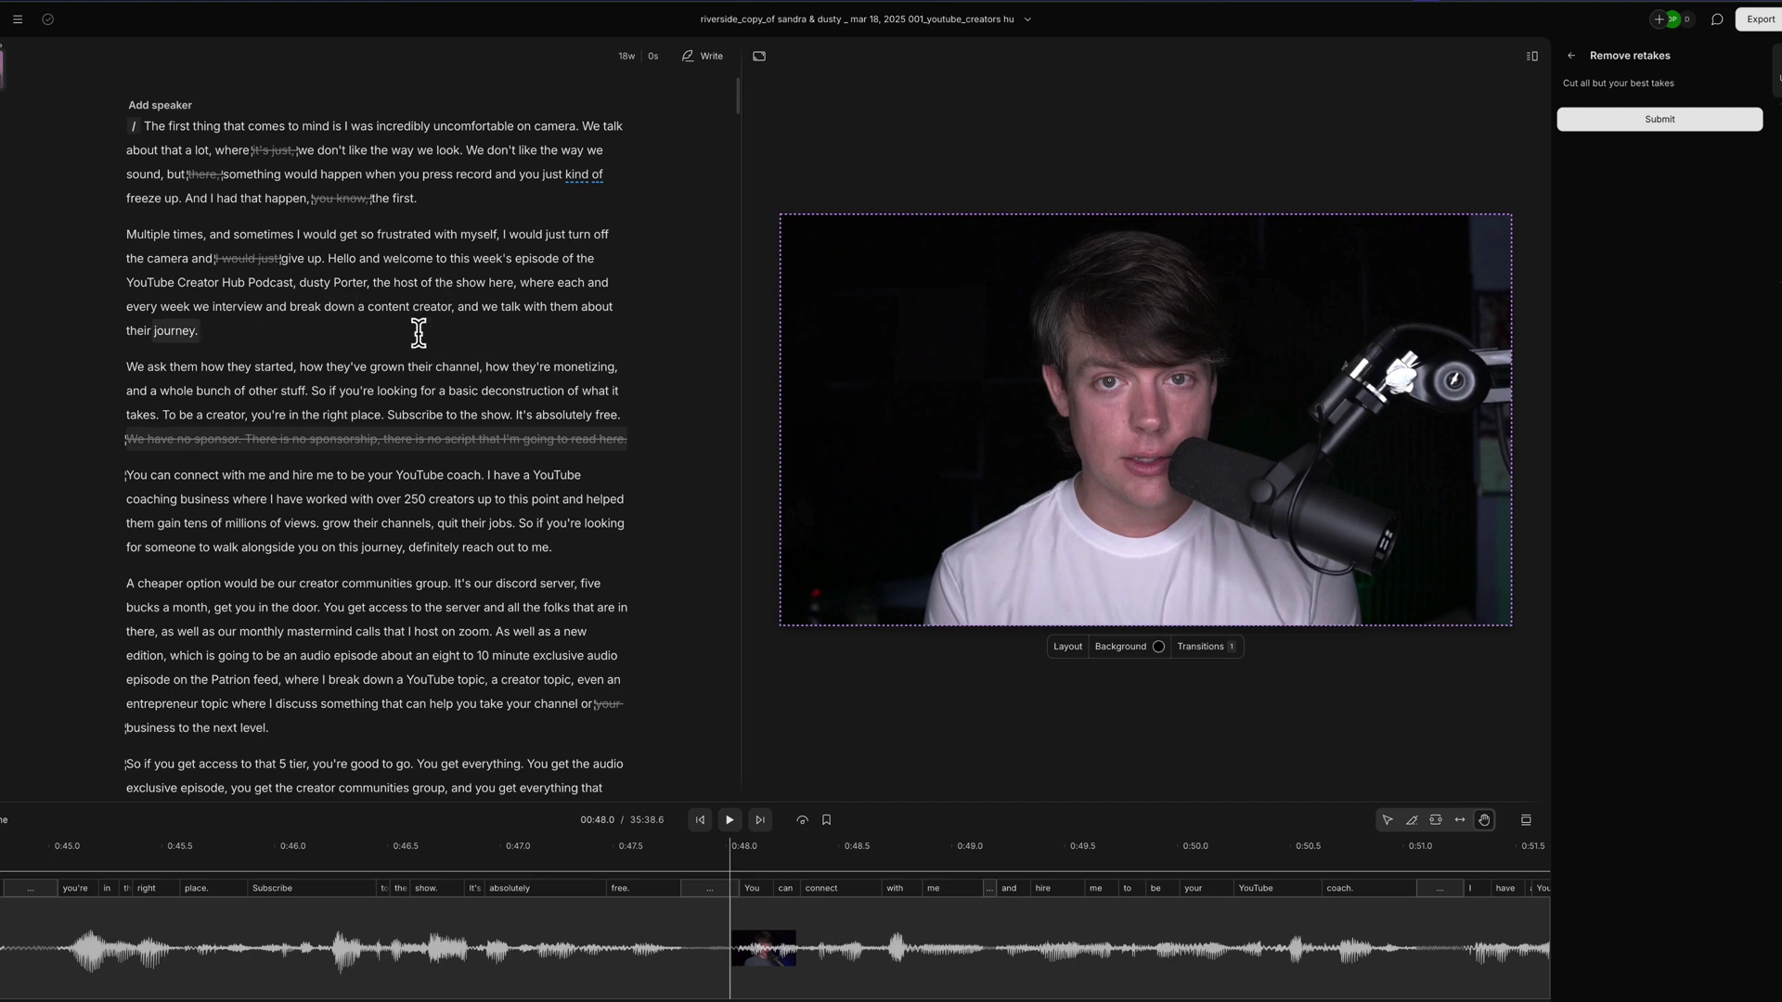
- Locate the 3.7-second word gap at 35:34 and select the pause after the final 'week.'
left_click(1572, 56)
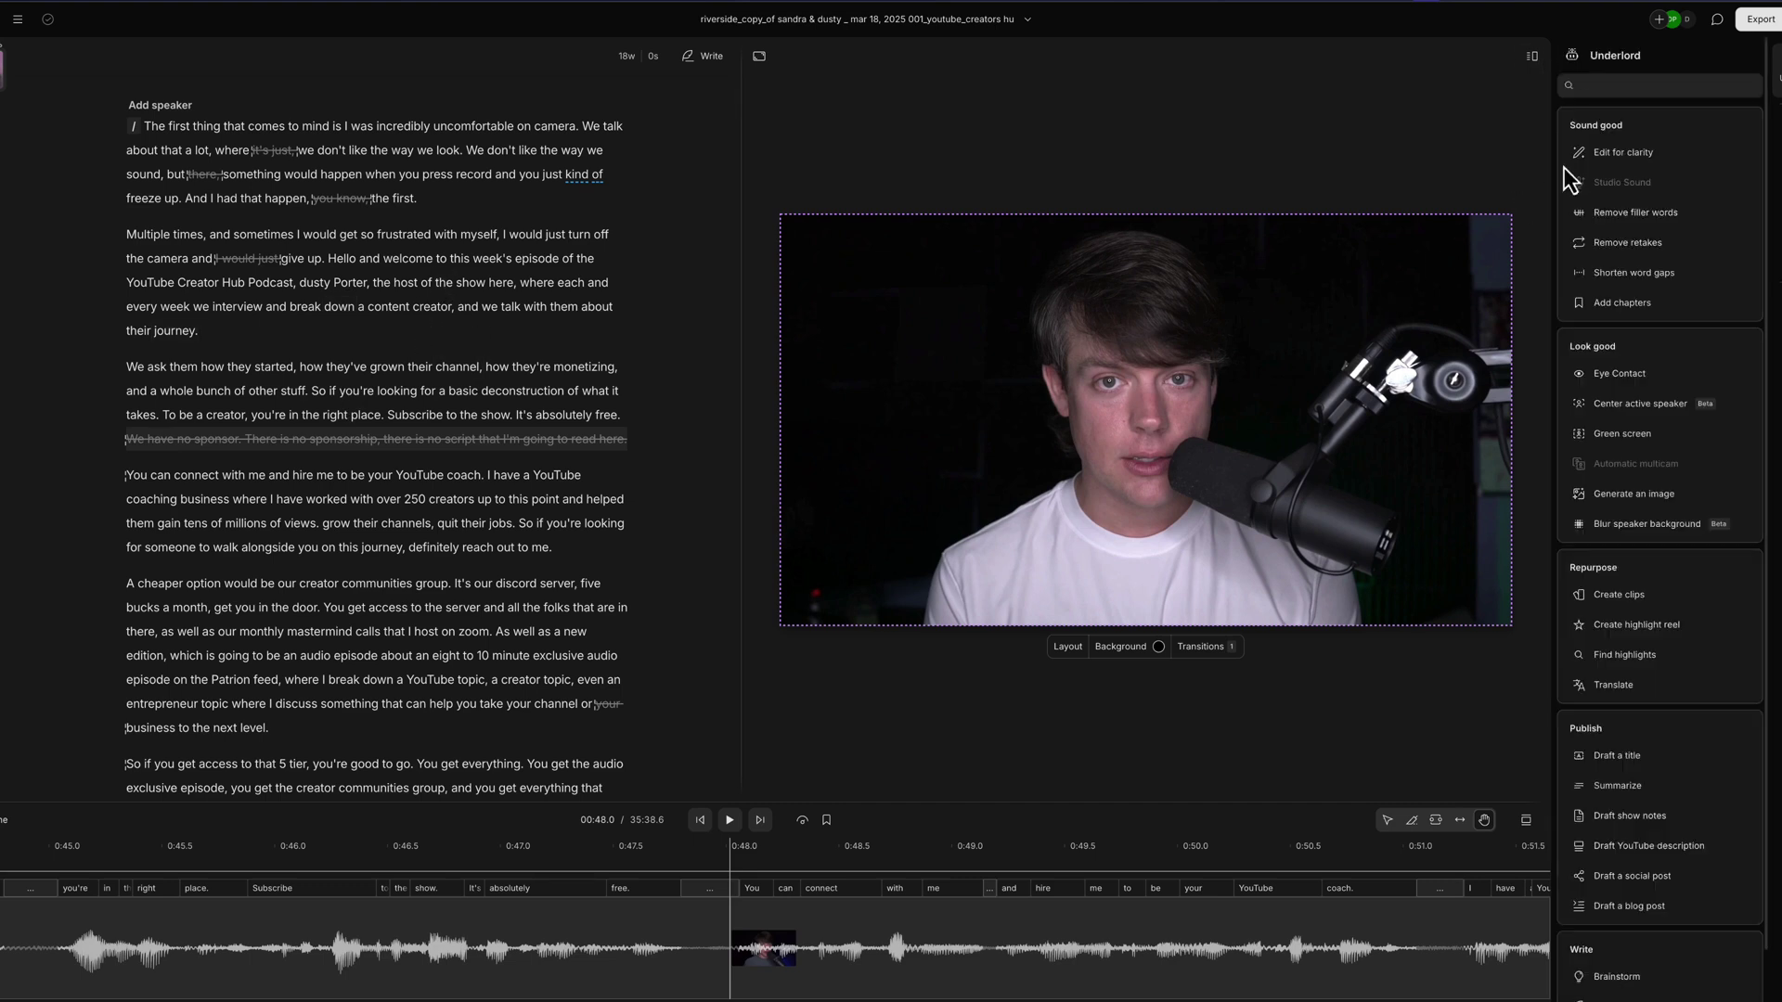
left_click(1623, 278)
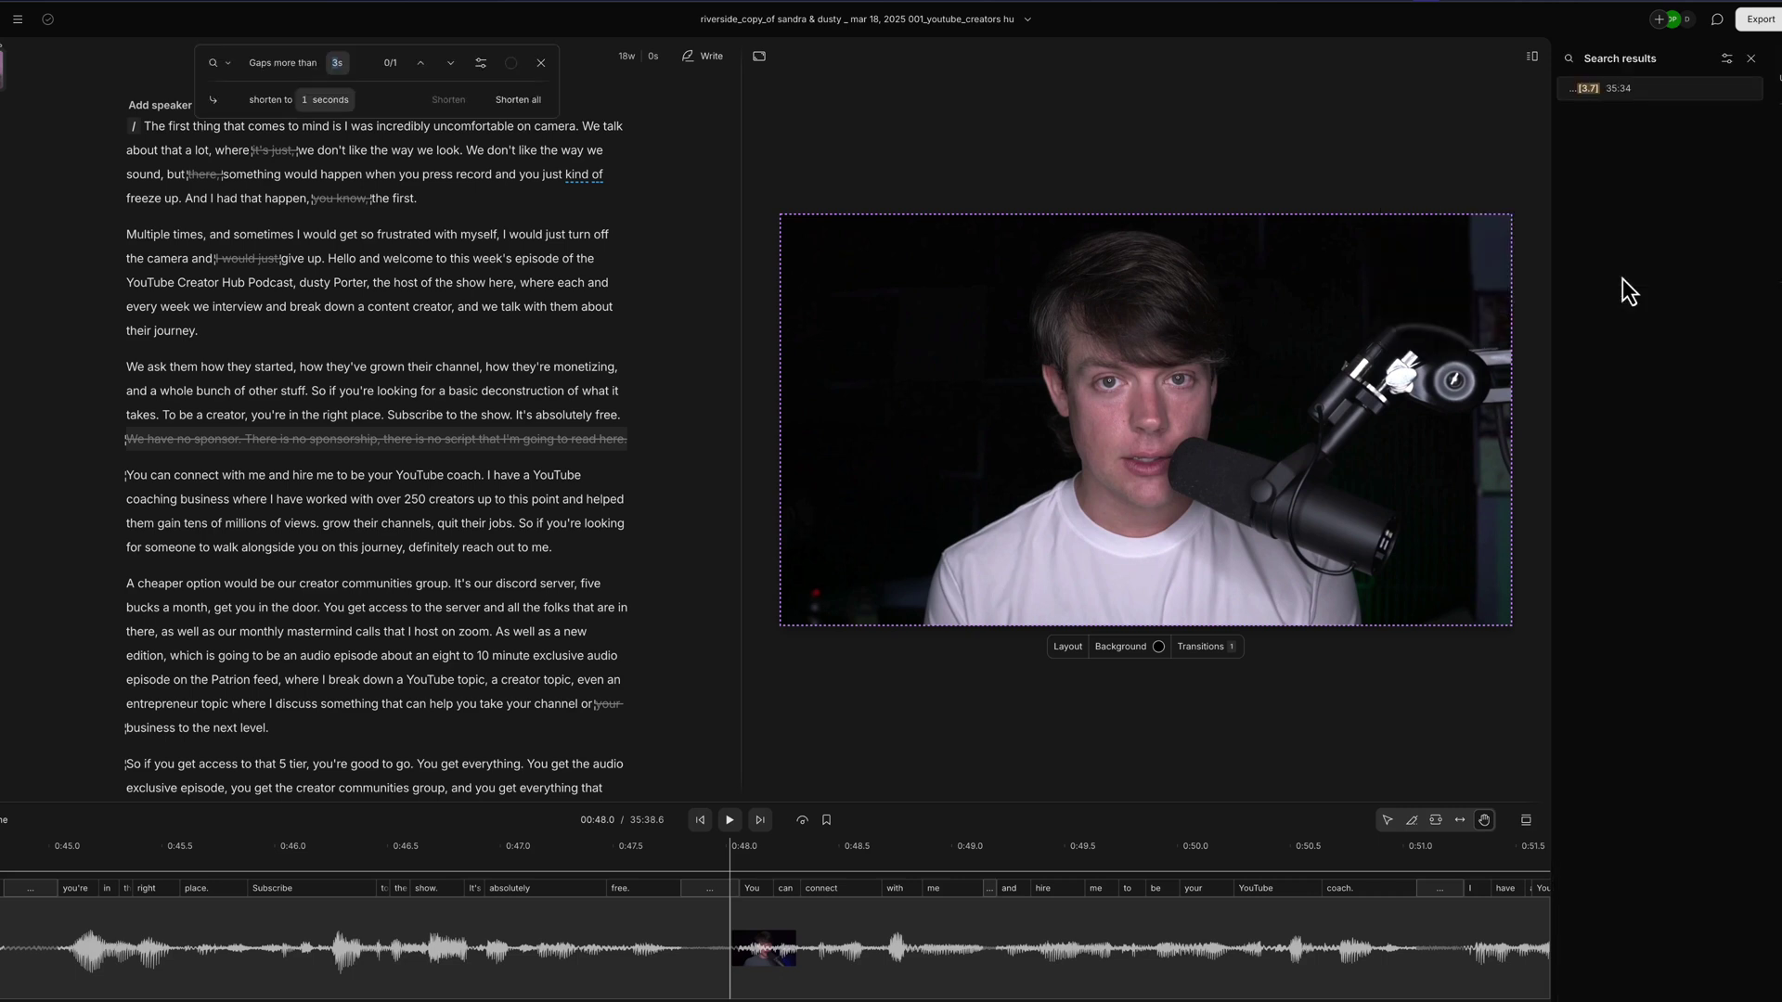
left_click(1650, 87)
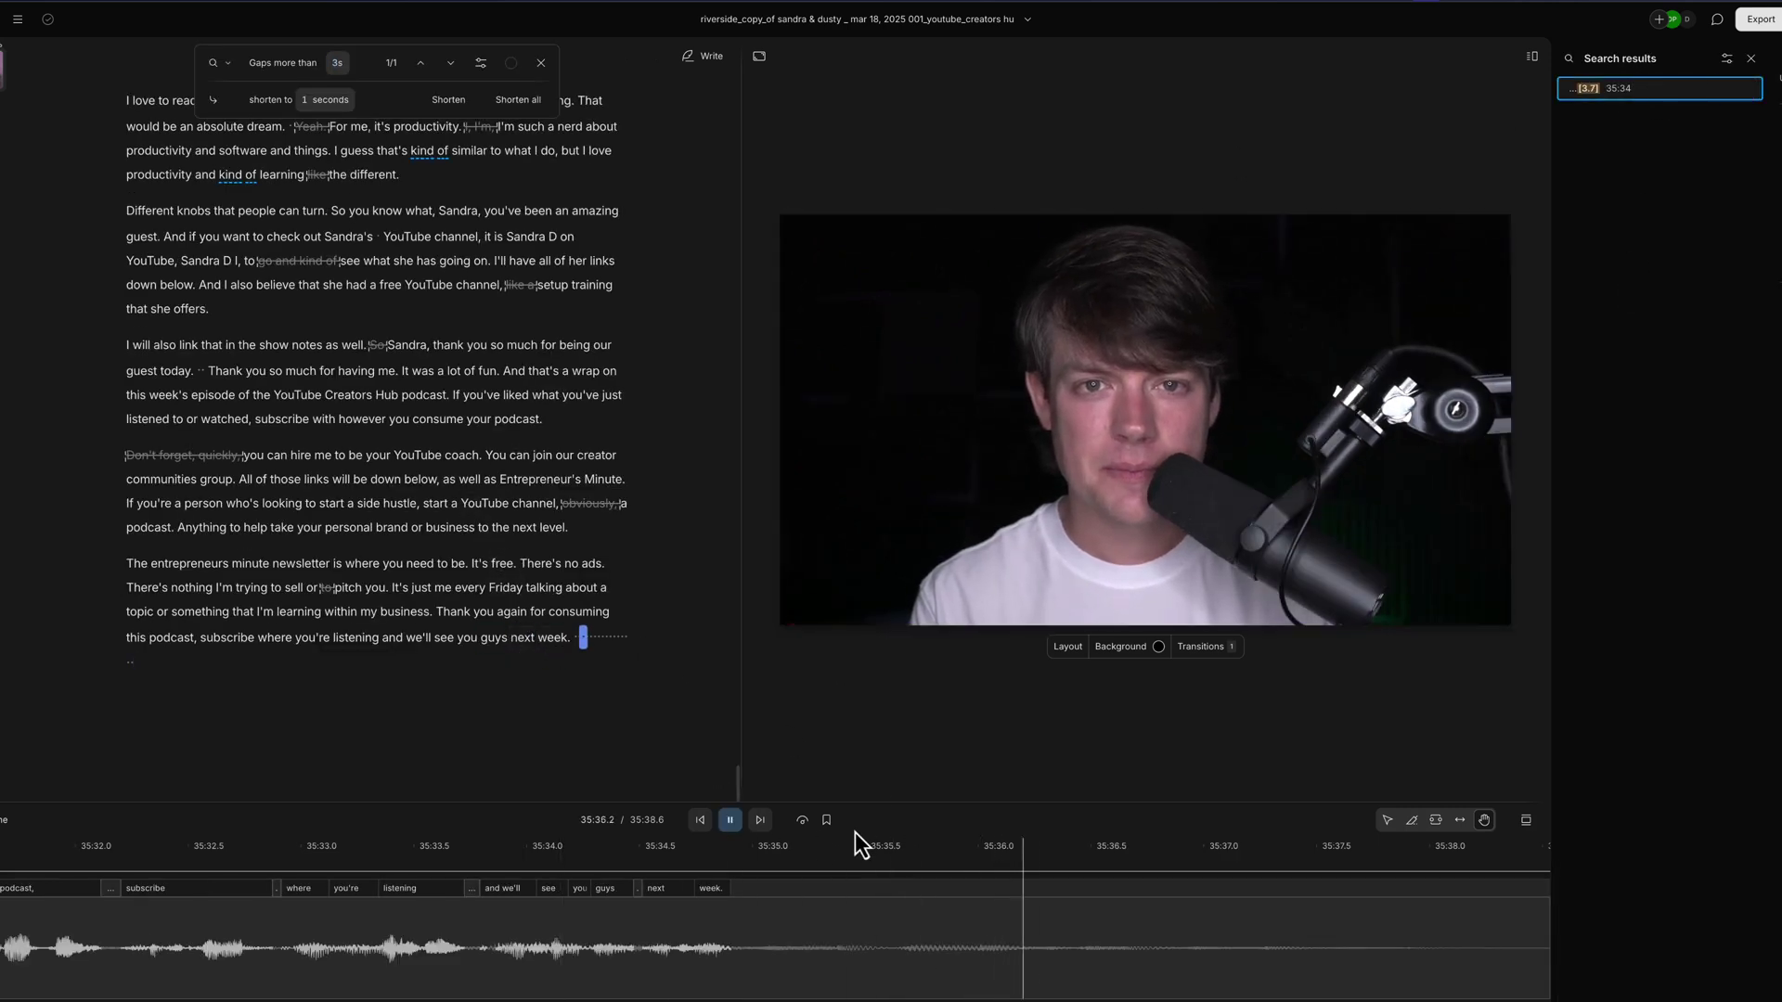
left_click(730, 821)
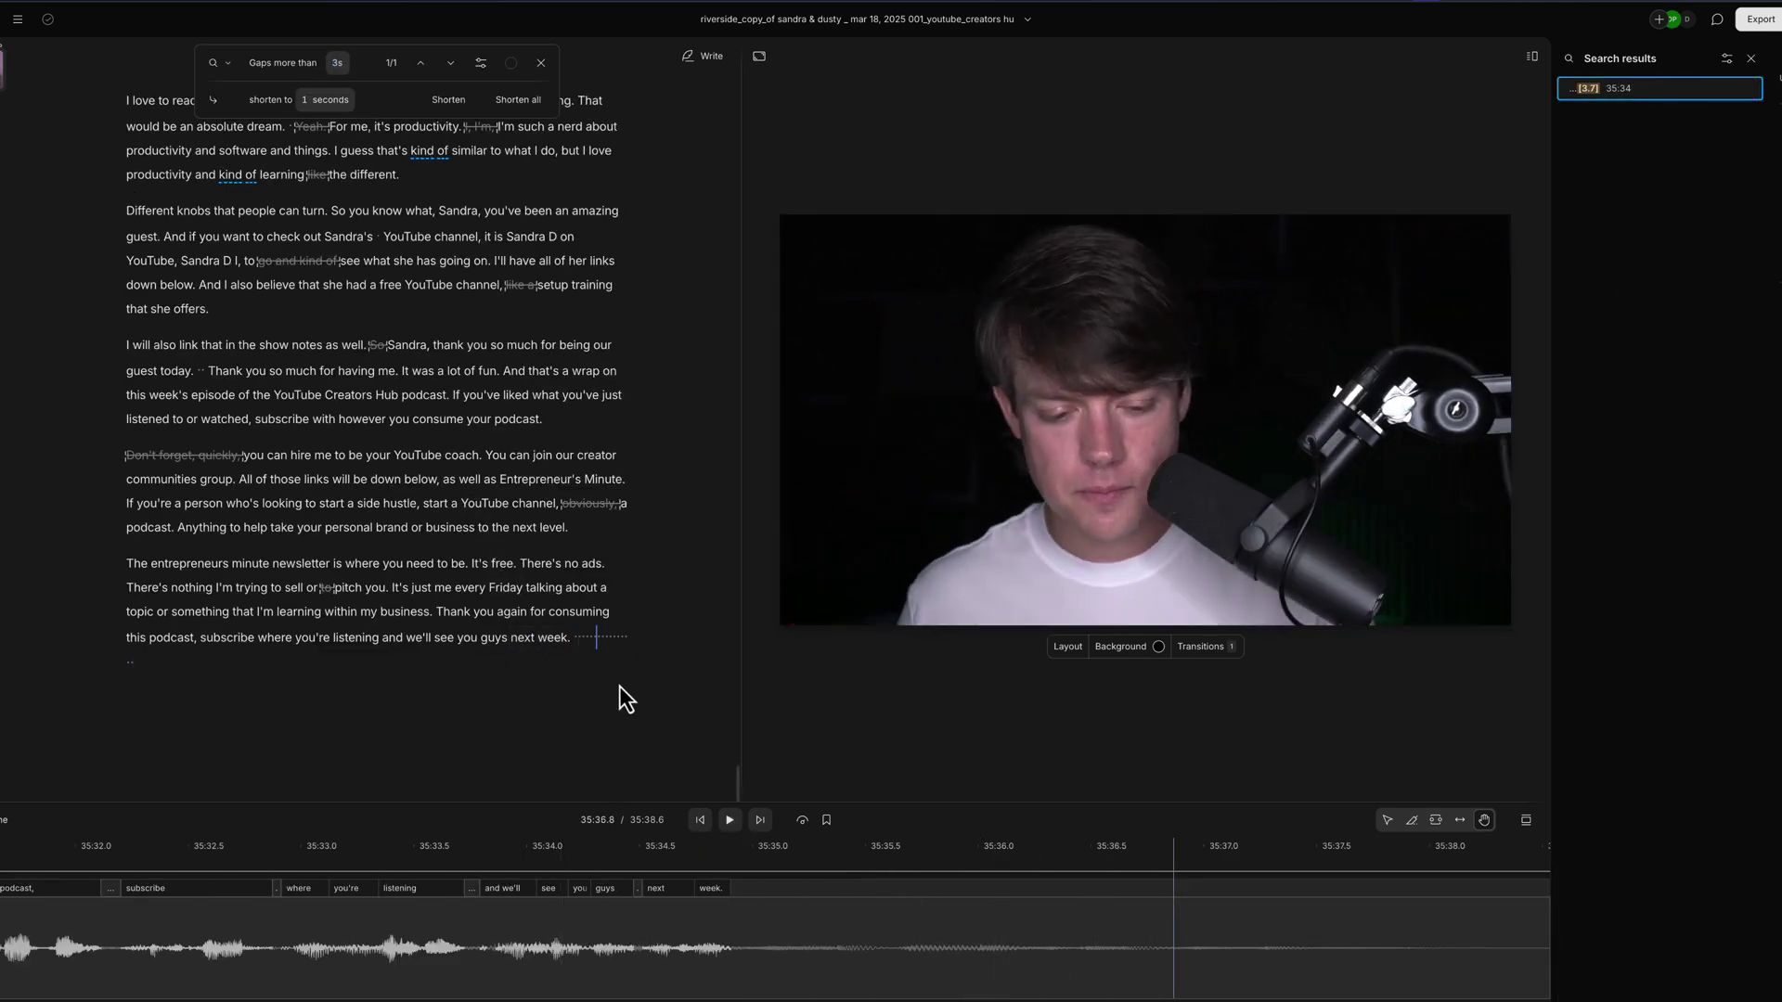
left_click(587, 637)
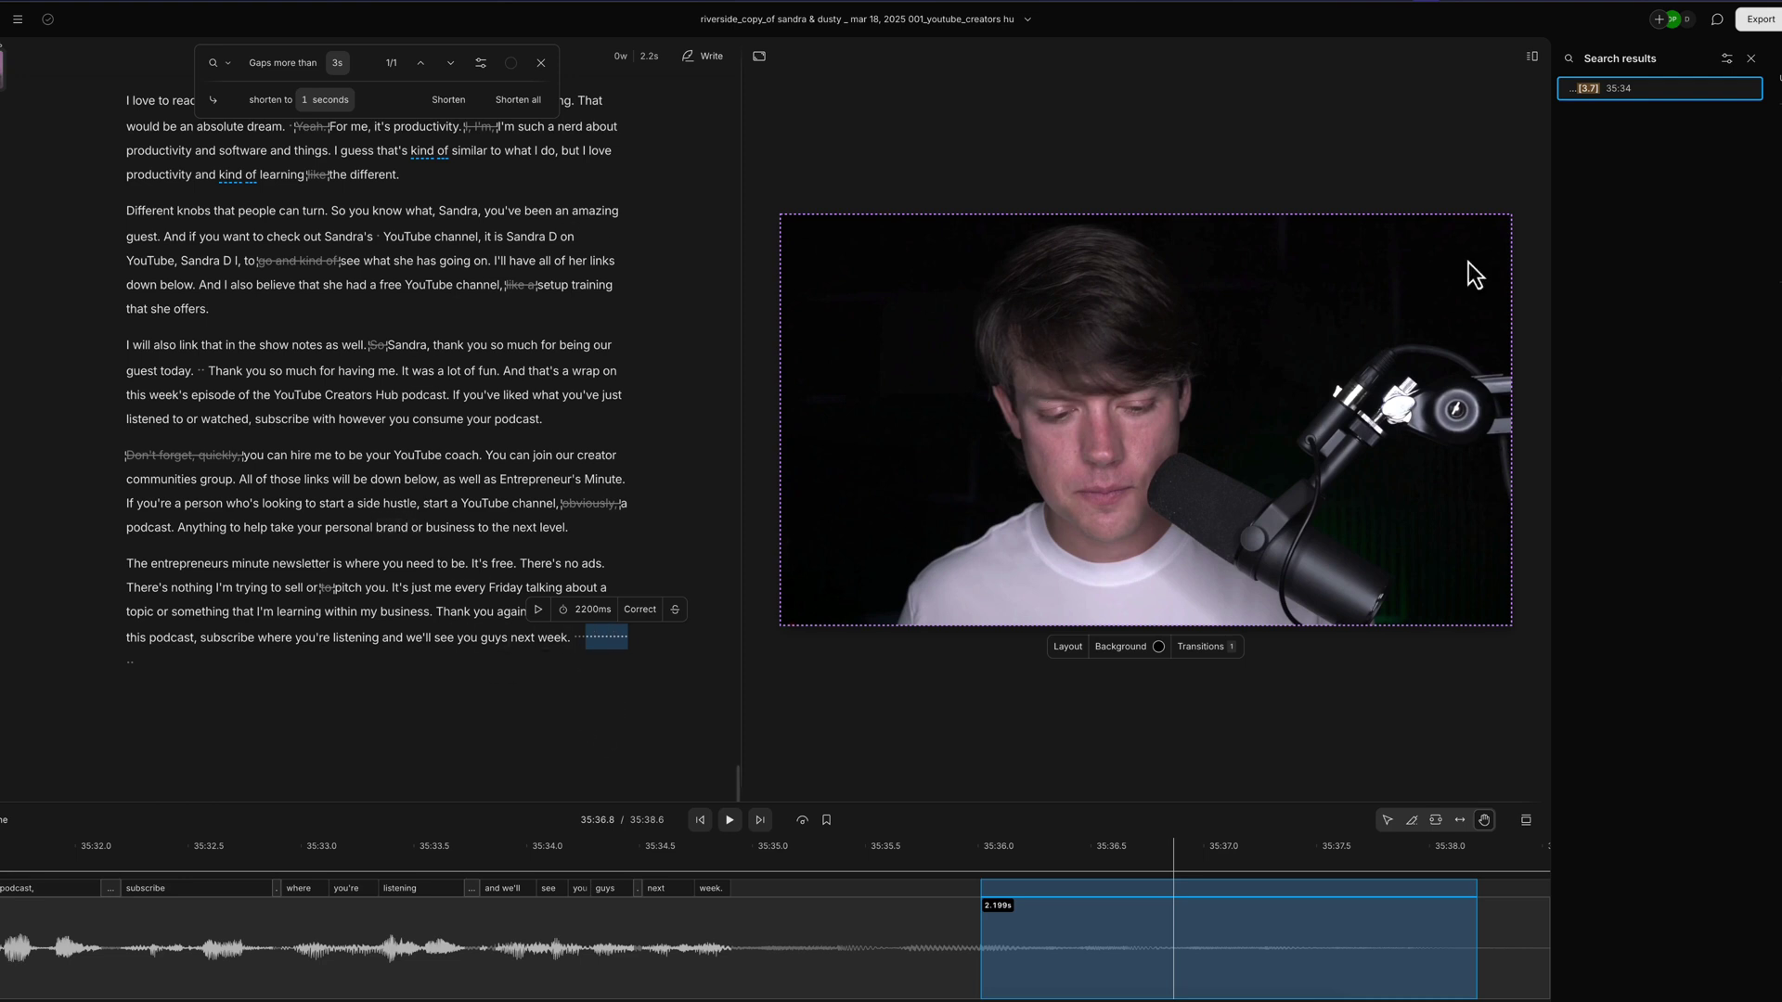
left_click(1752, 58)
left_click(1750, 56)
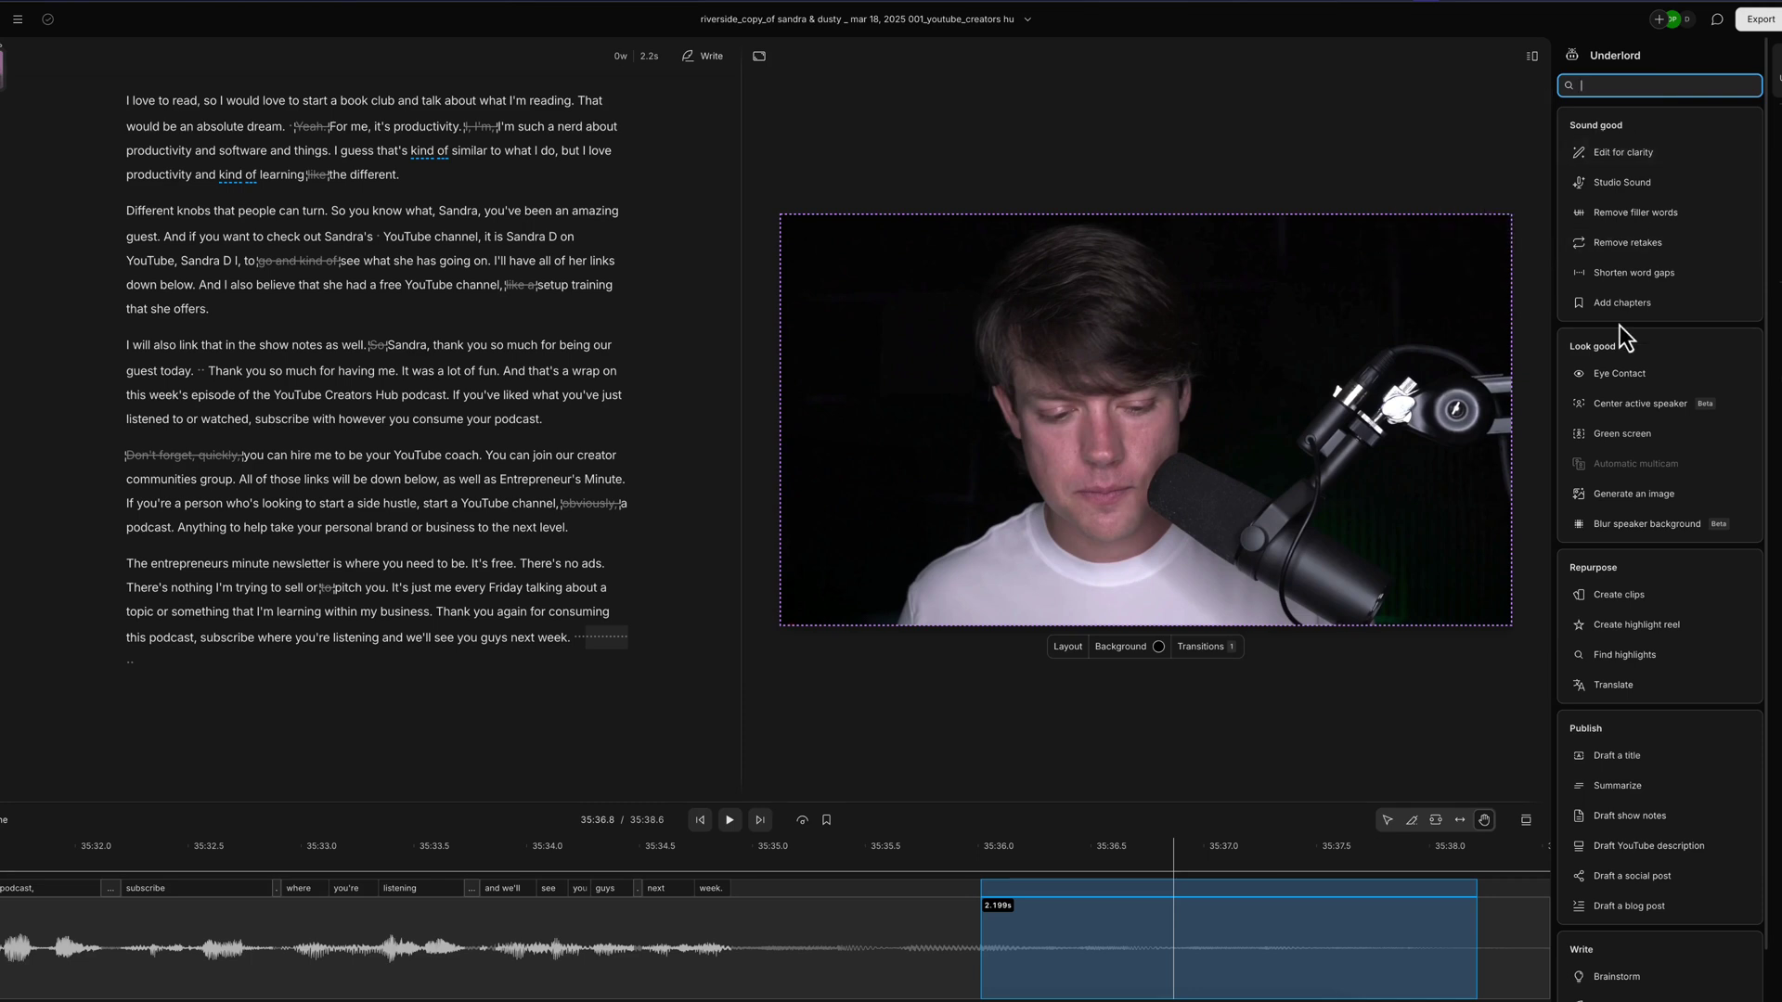
- Have Underlord generate chapters, producing an Introduction chapter, then go back to the full tool list
mouse_move(1633, 310)
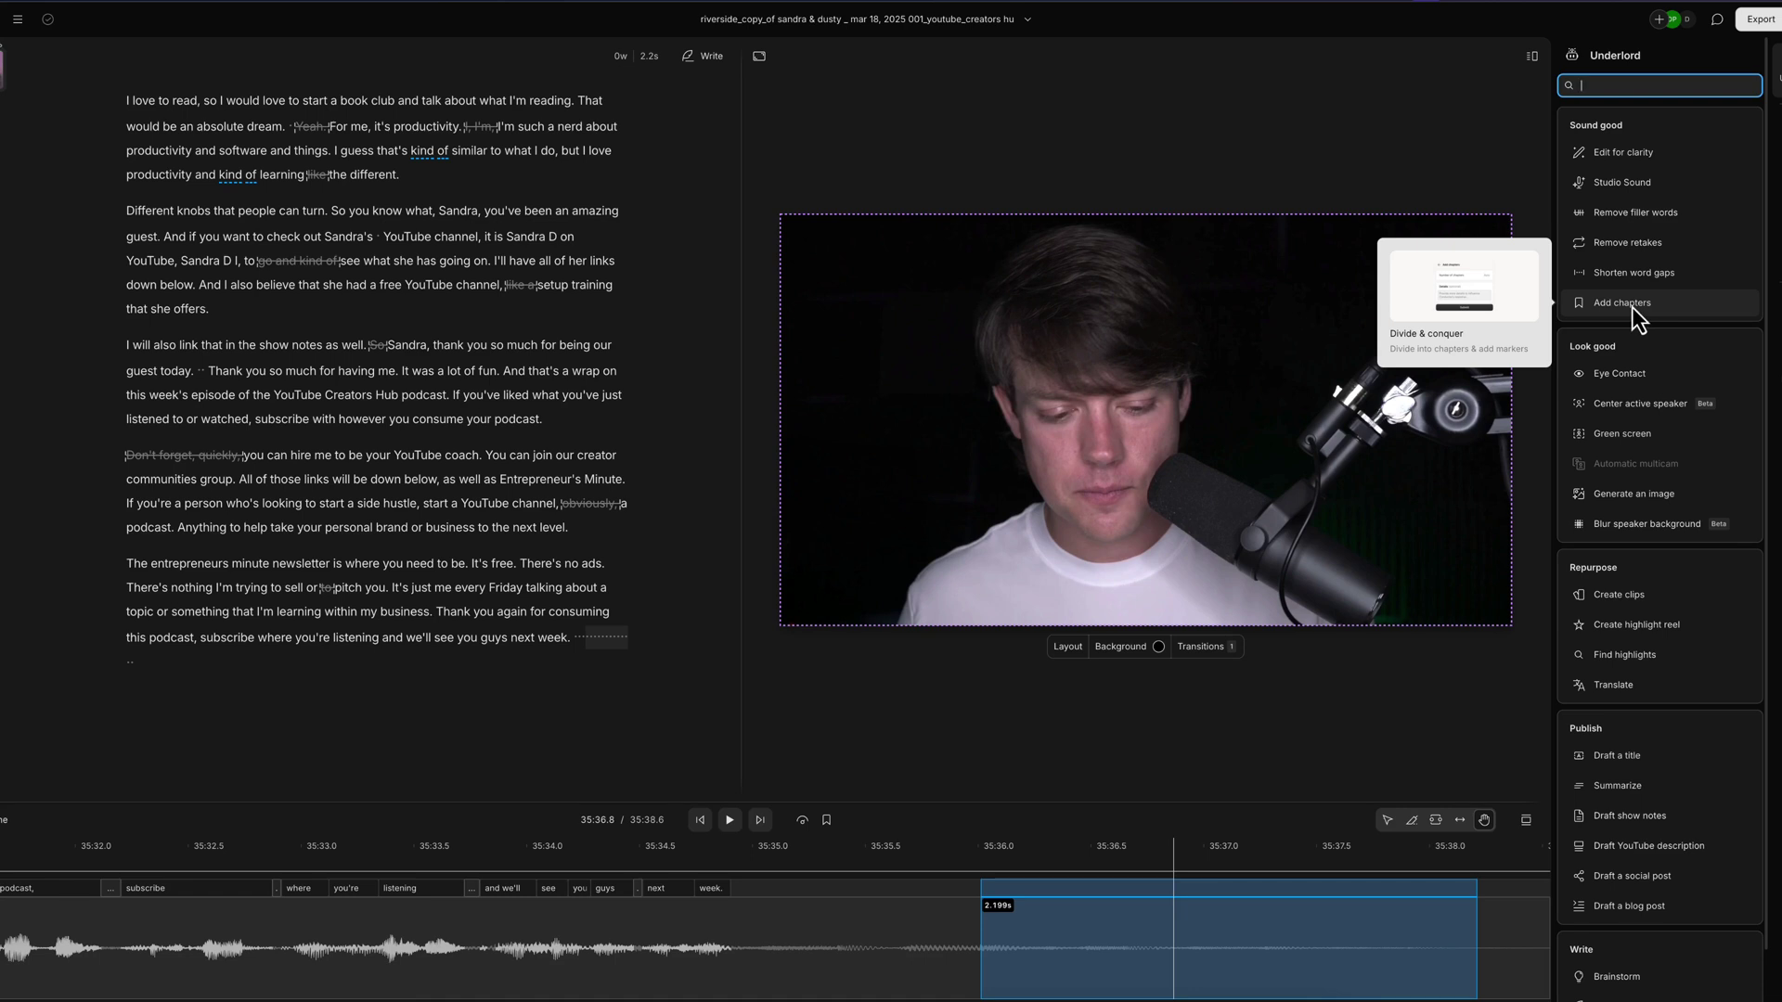
left_click(1632, 308)
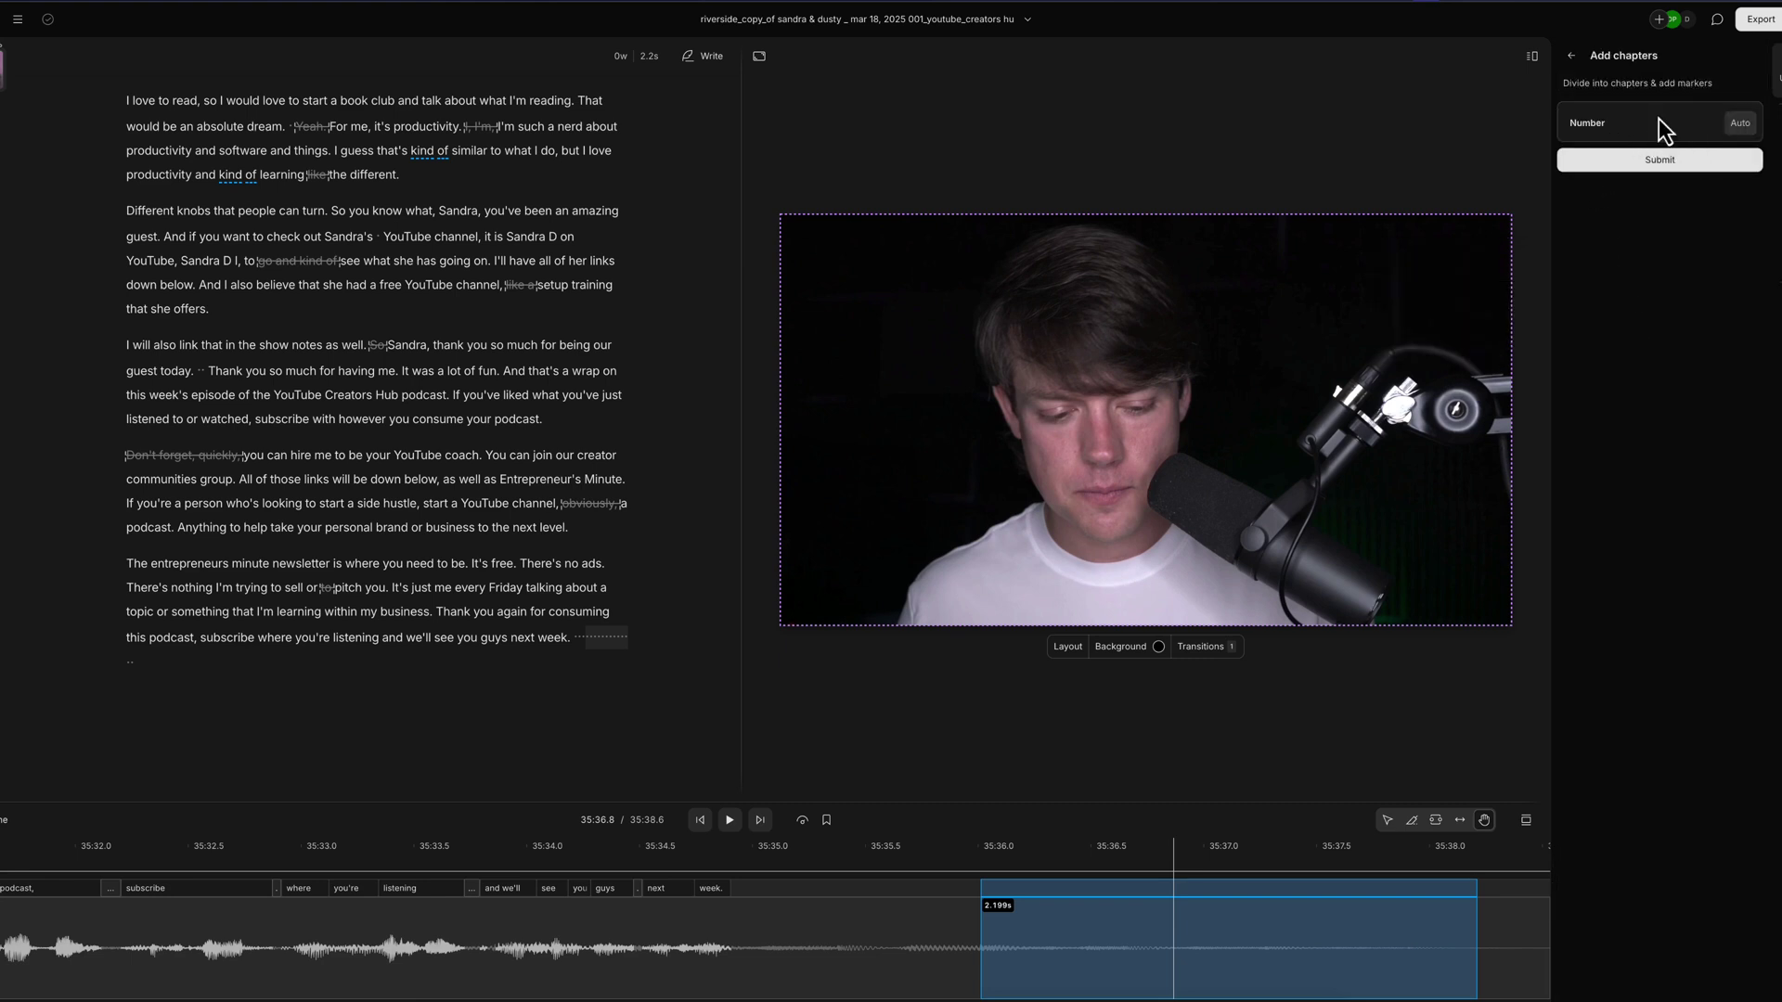
left_click(1652, 163)
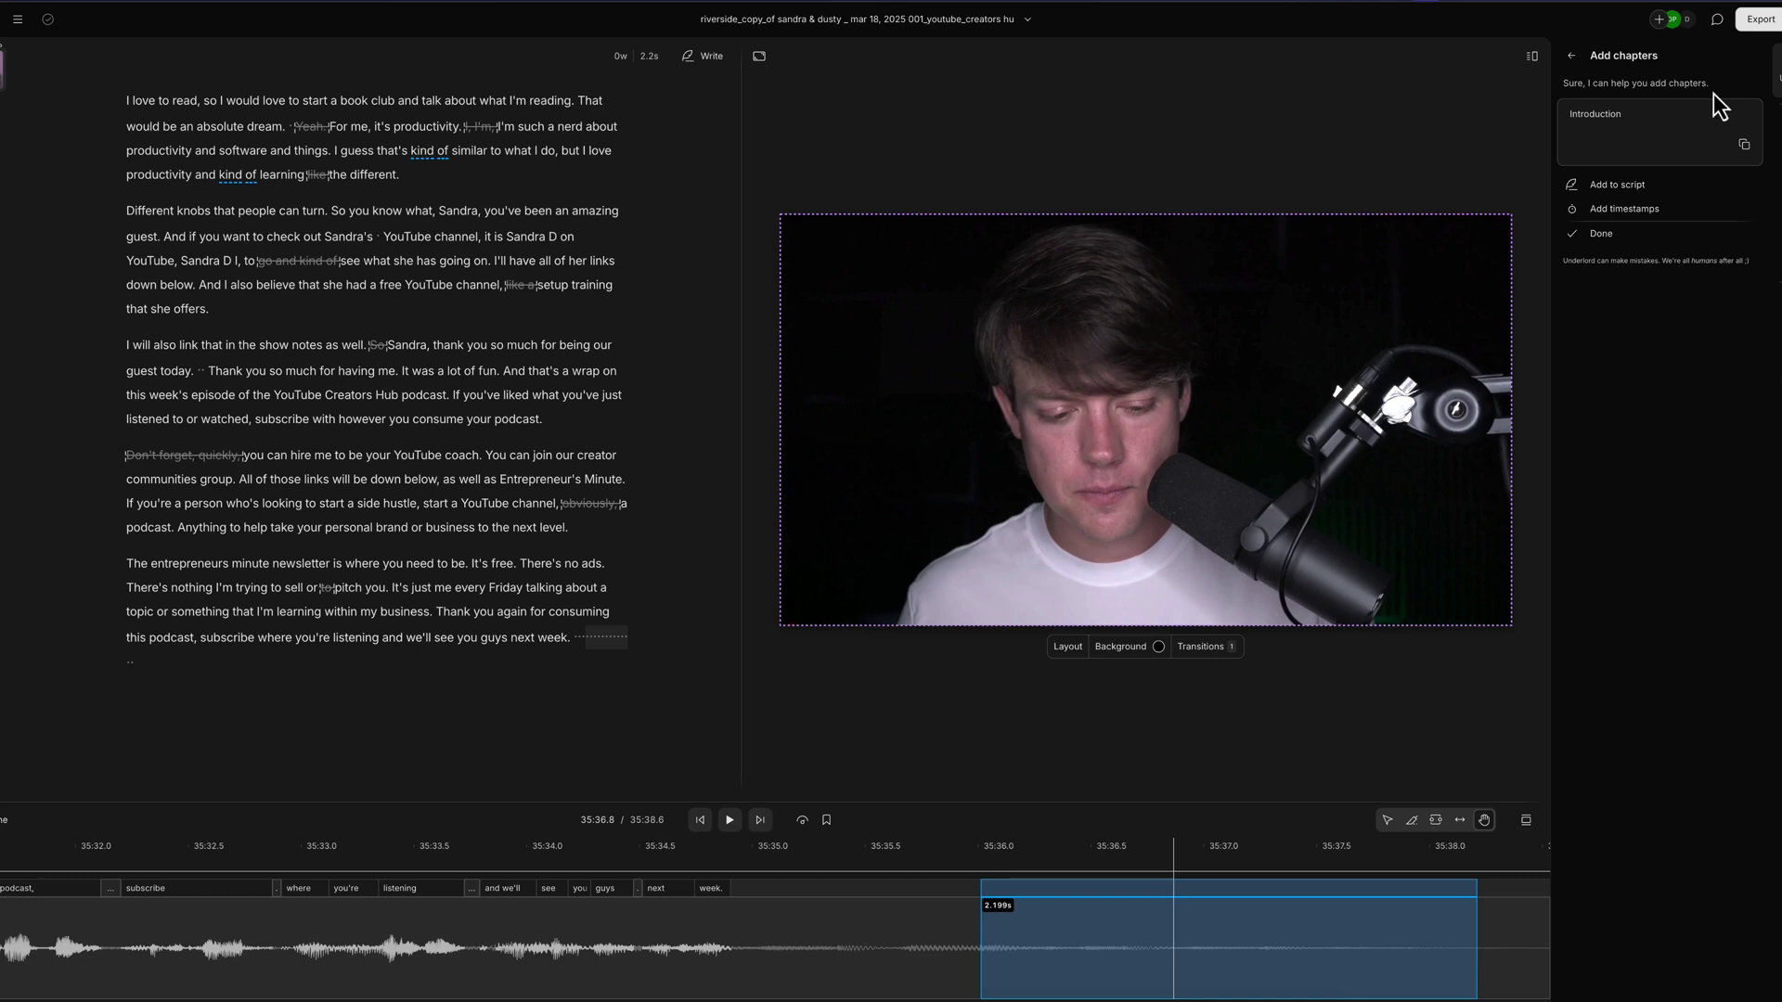
left_click(1572, 58)
left_click(1569, 58)
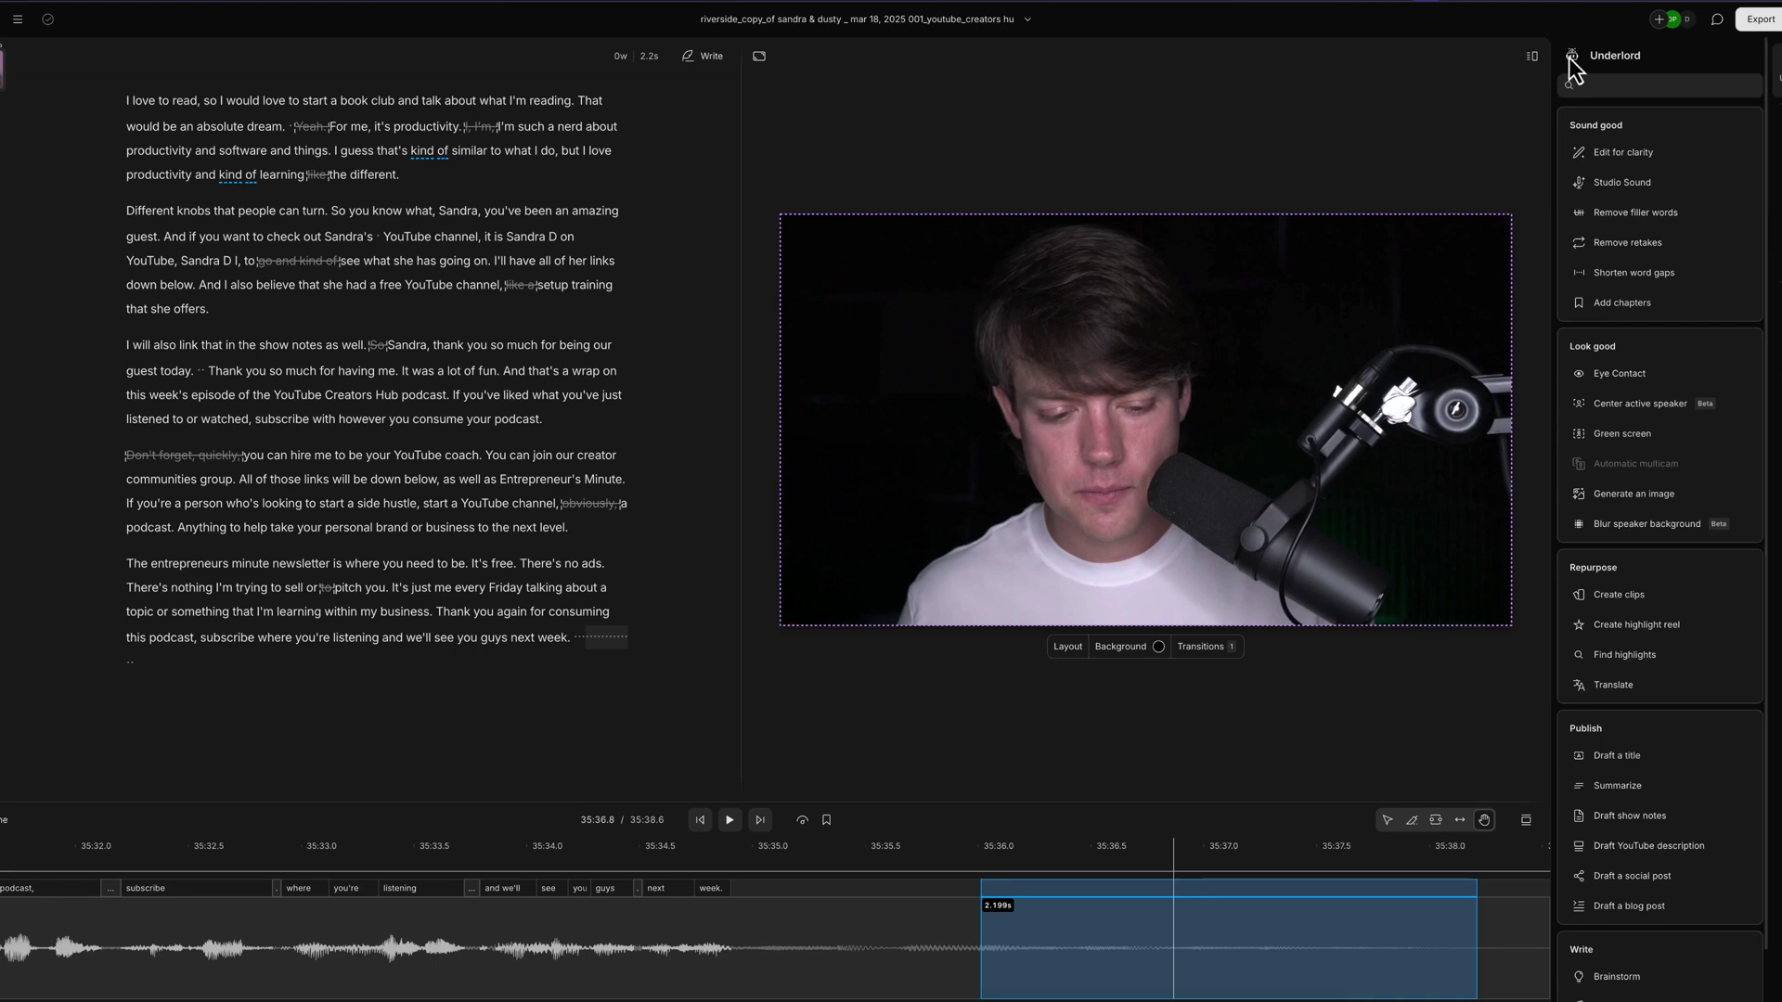
scroll(1630, 353, "down", 2)
- Apply Eye Contact to the video, then move playback to 'Thank you again' at 35:30.4
left_click(1628, 302)
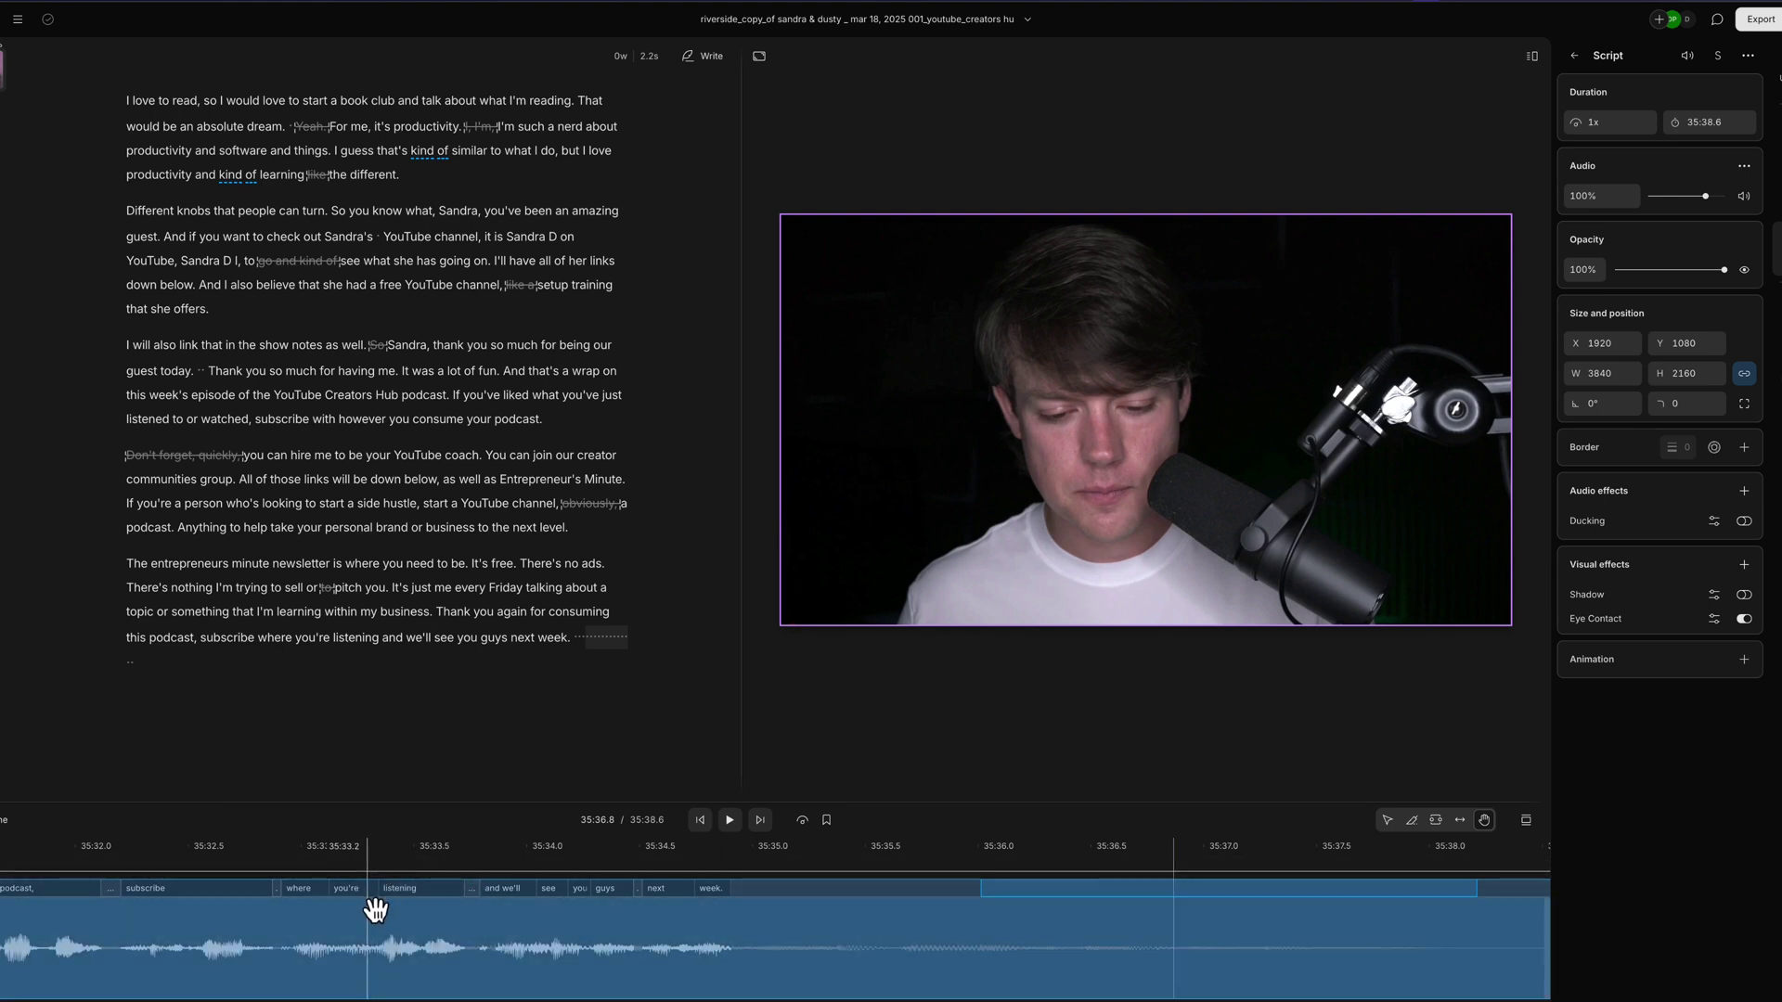
left_click(120, 858)
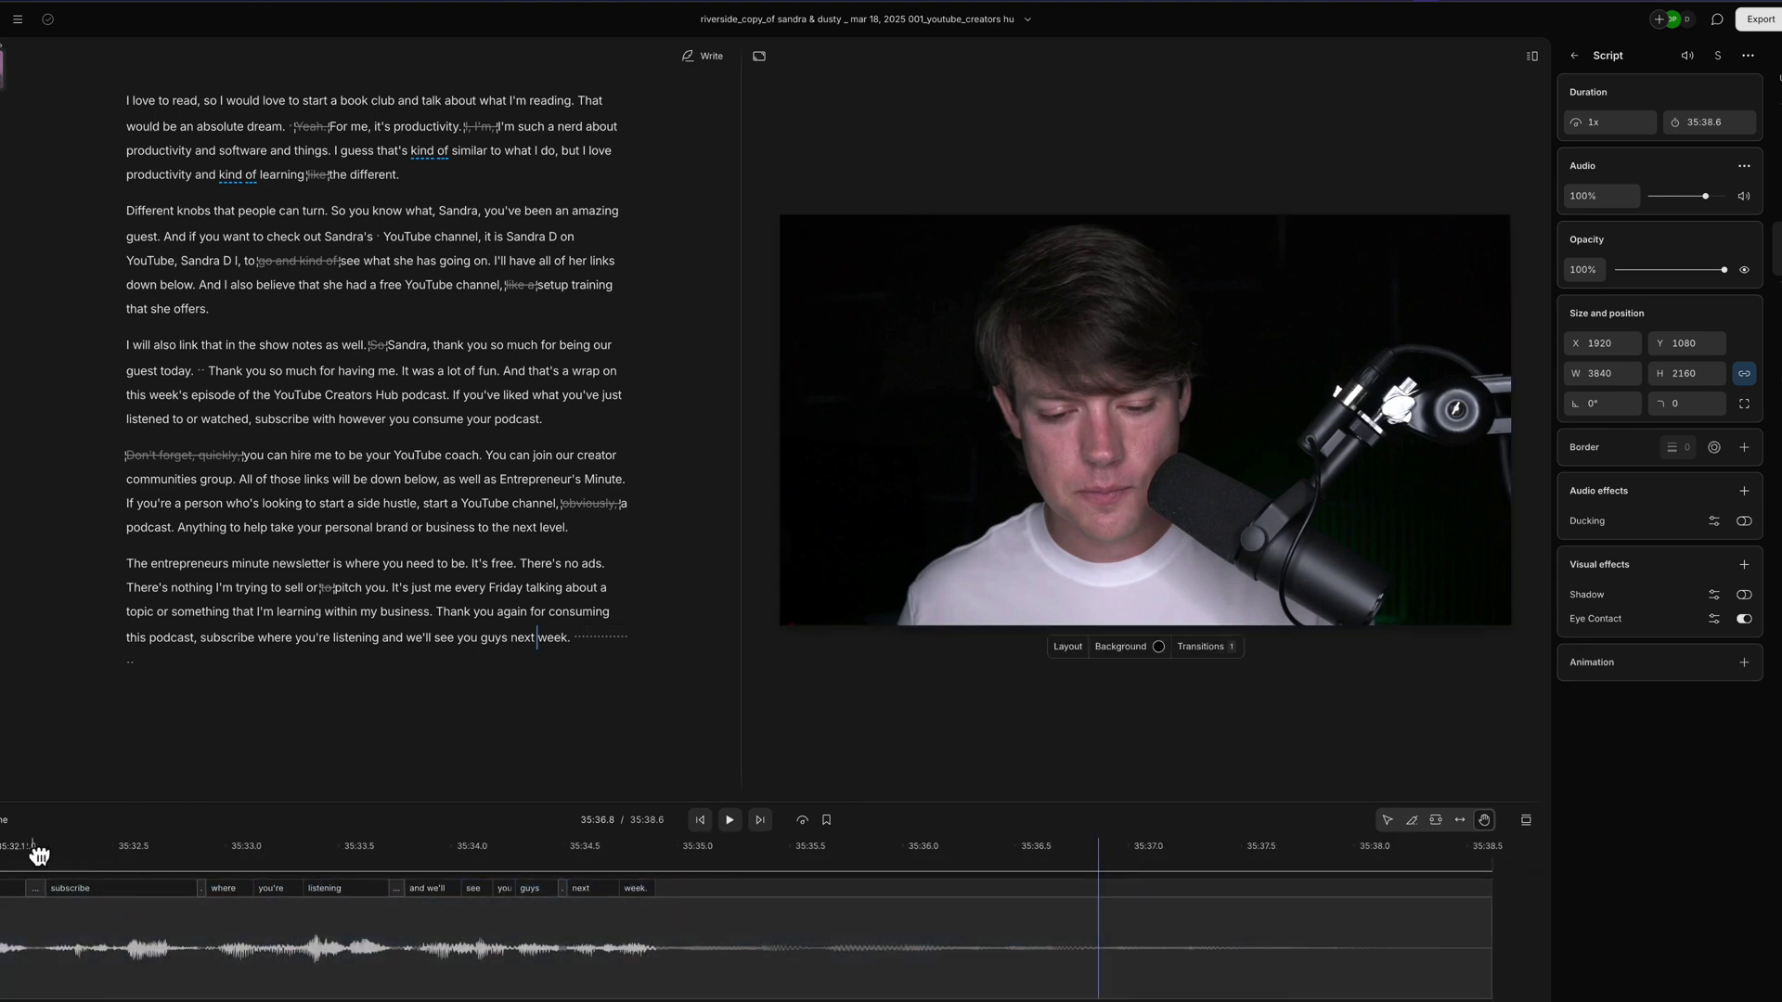
left_click_drag(39, 854, 470, 843)
left_click(1386, 820)
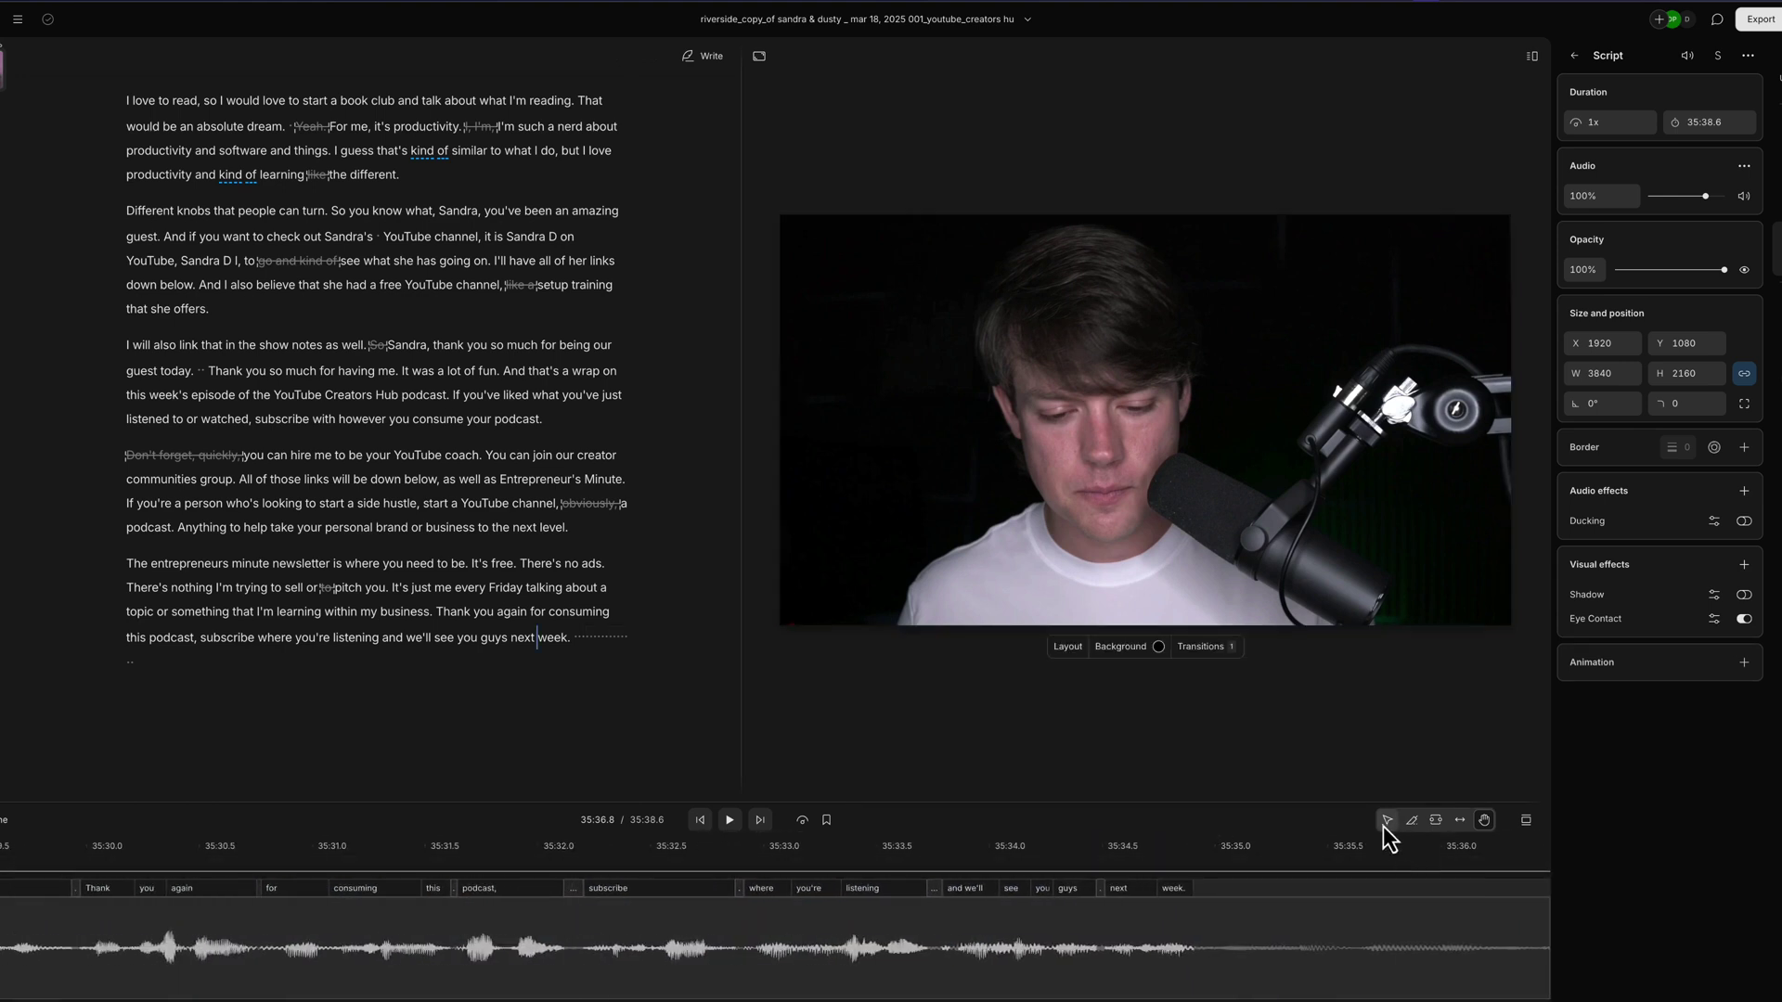
left_click(189, 867)
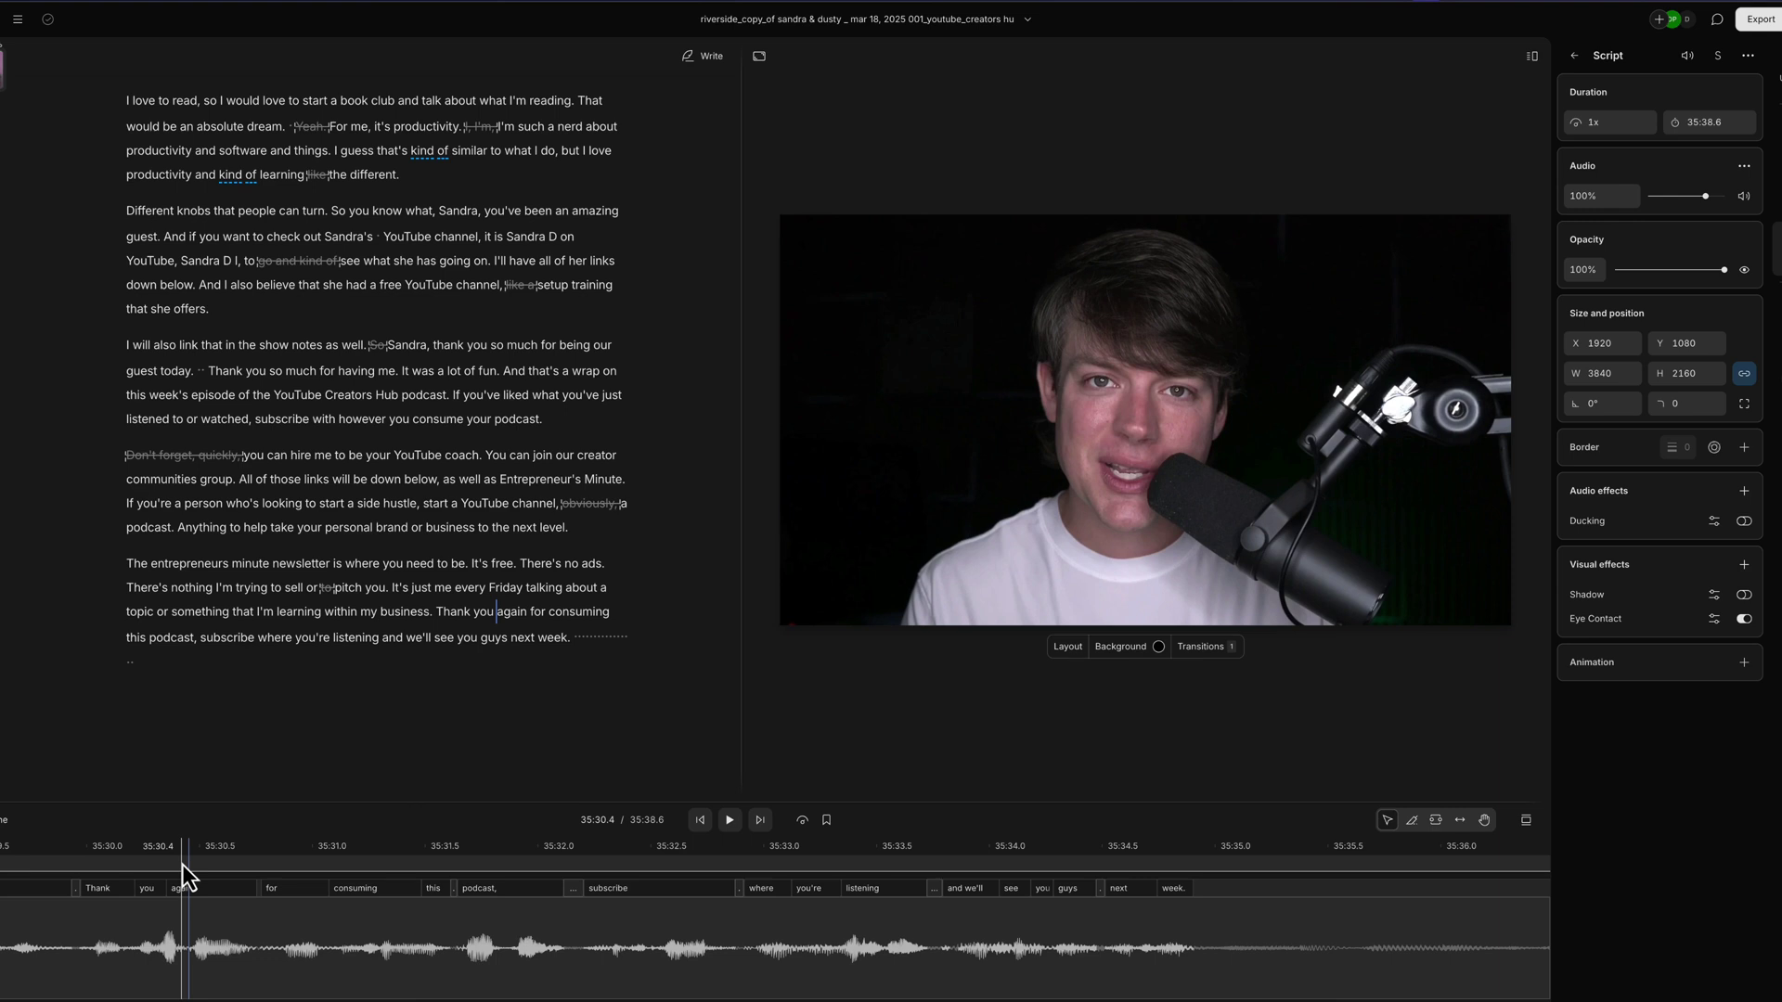
- Apply Center active speaker with Landscape 16:9 framing to the riverside episode video
left_click(1574, 57)
left_click(1776, 77)
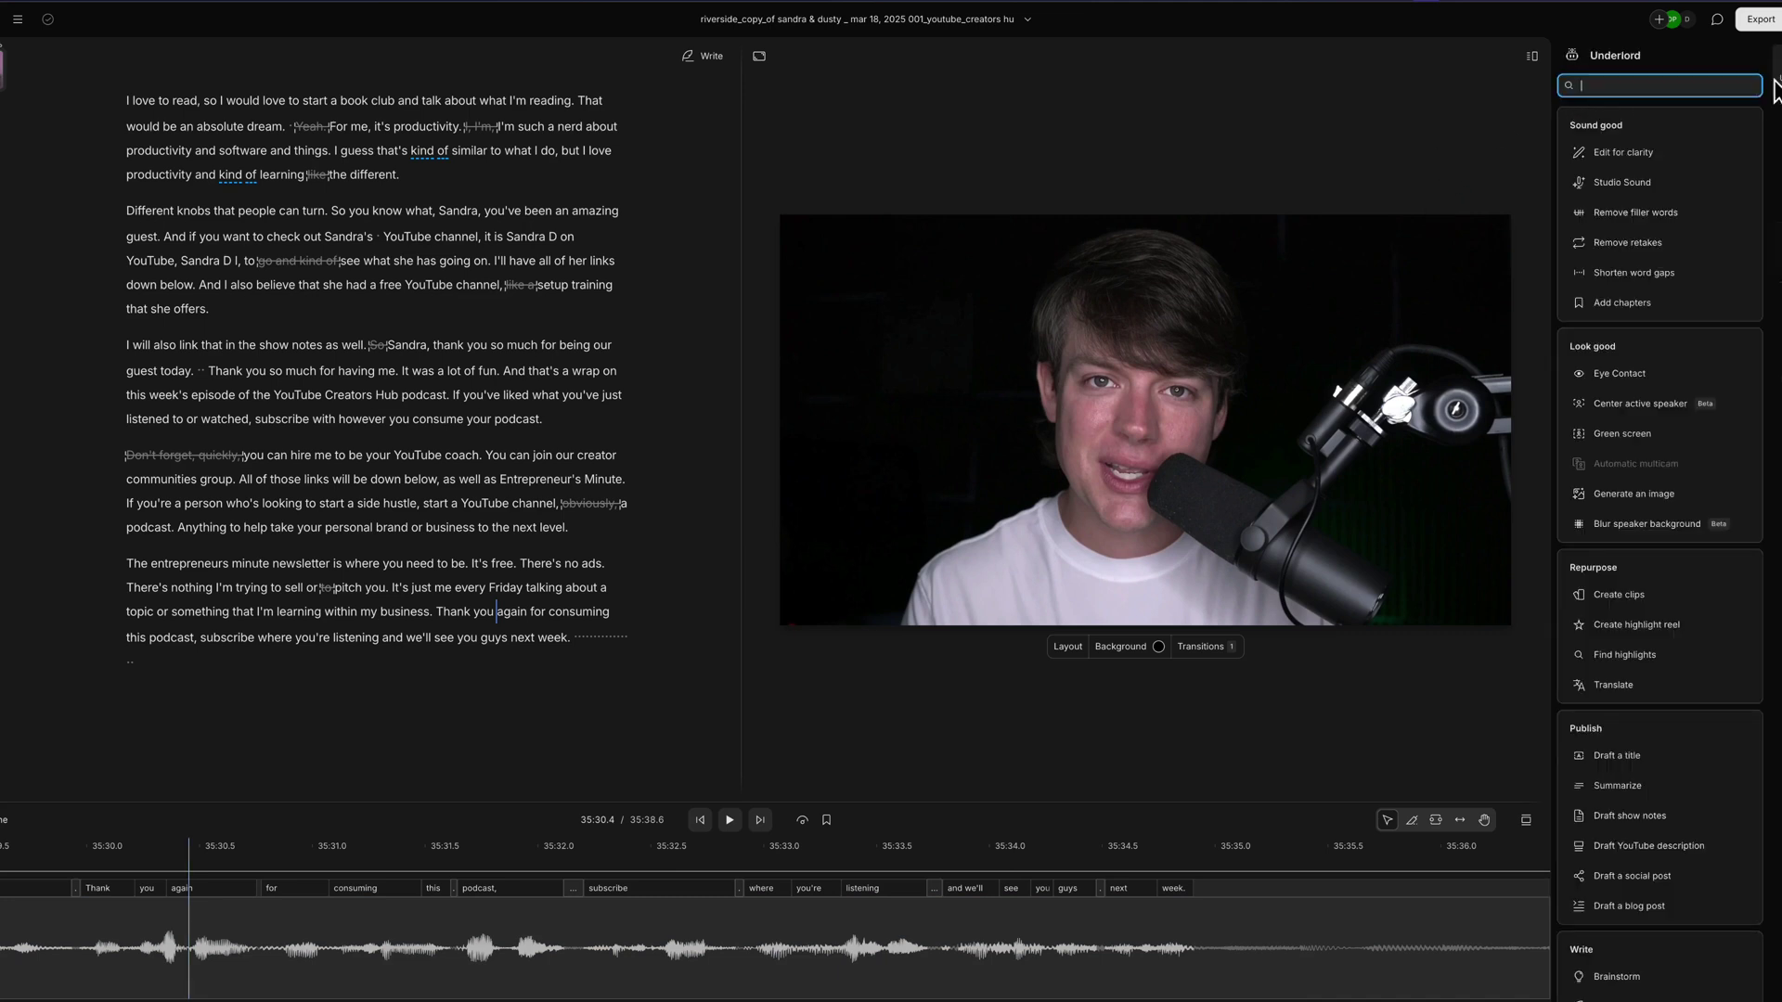
left_click(1623, 406)
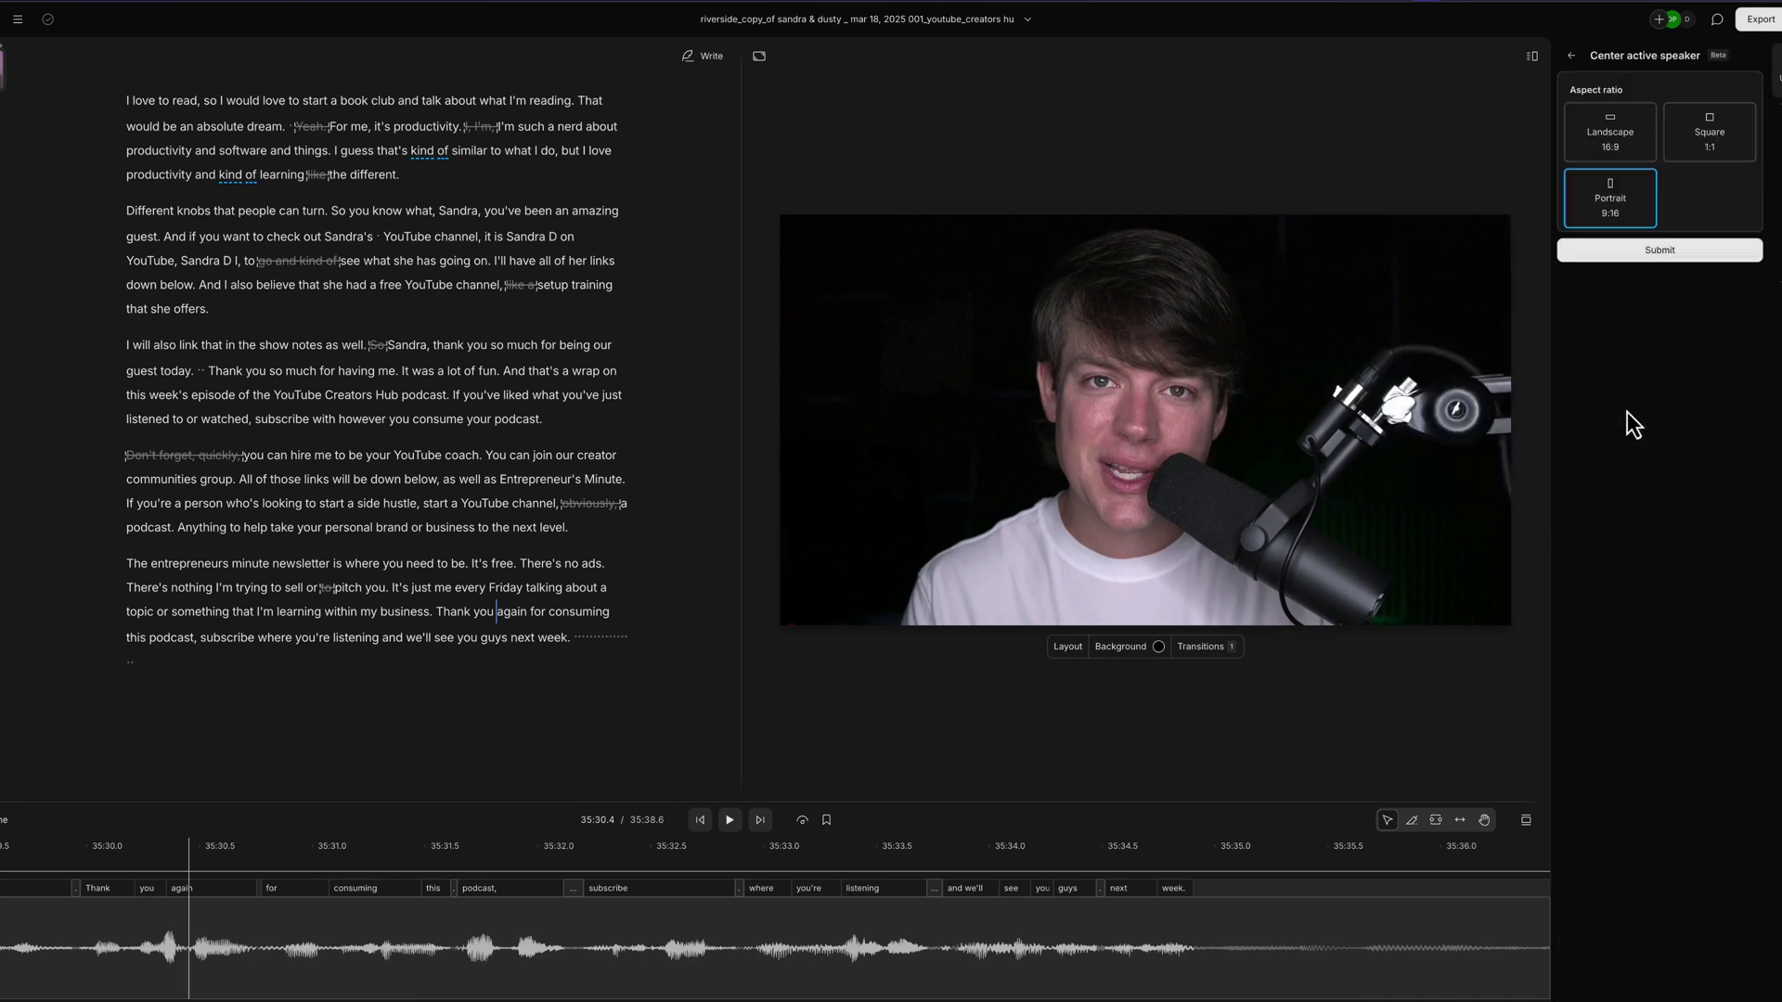
left_click(1628, 142)
left_click(1635, 253)
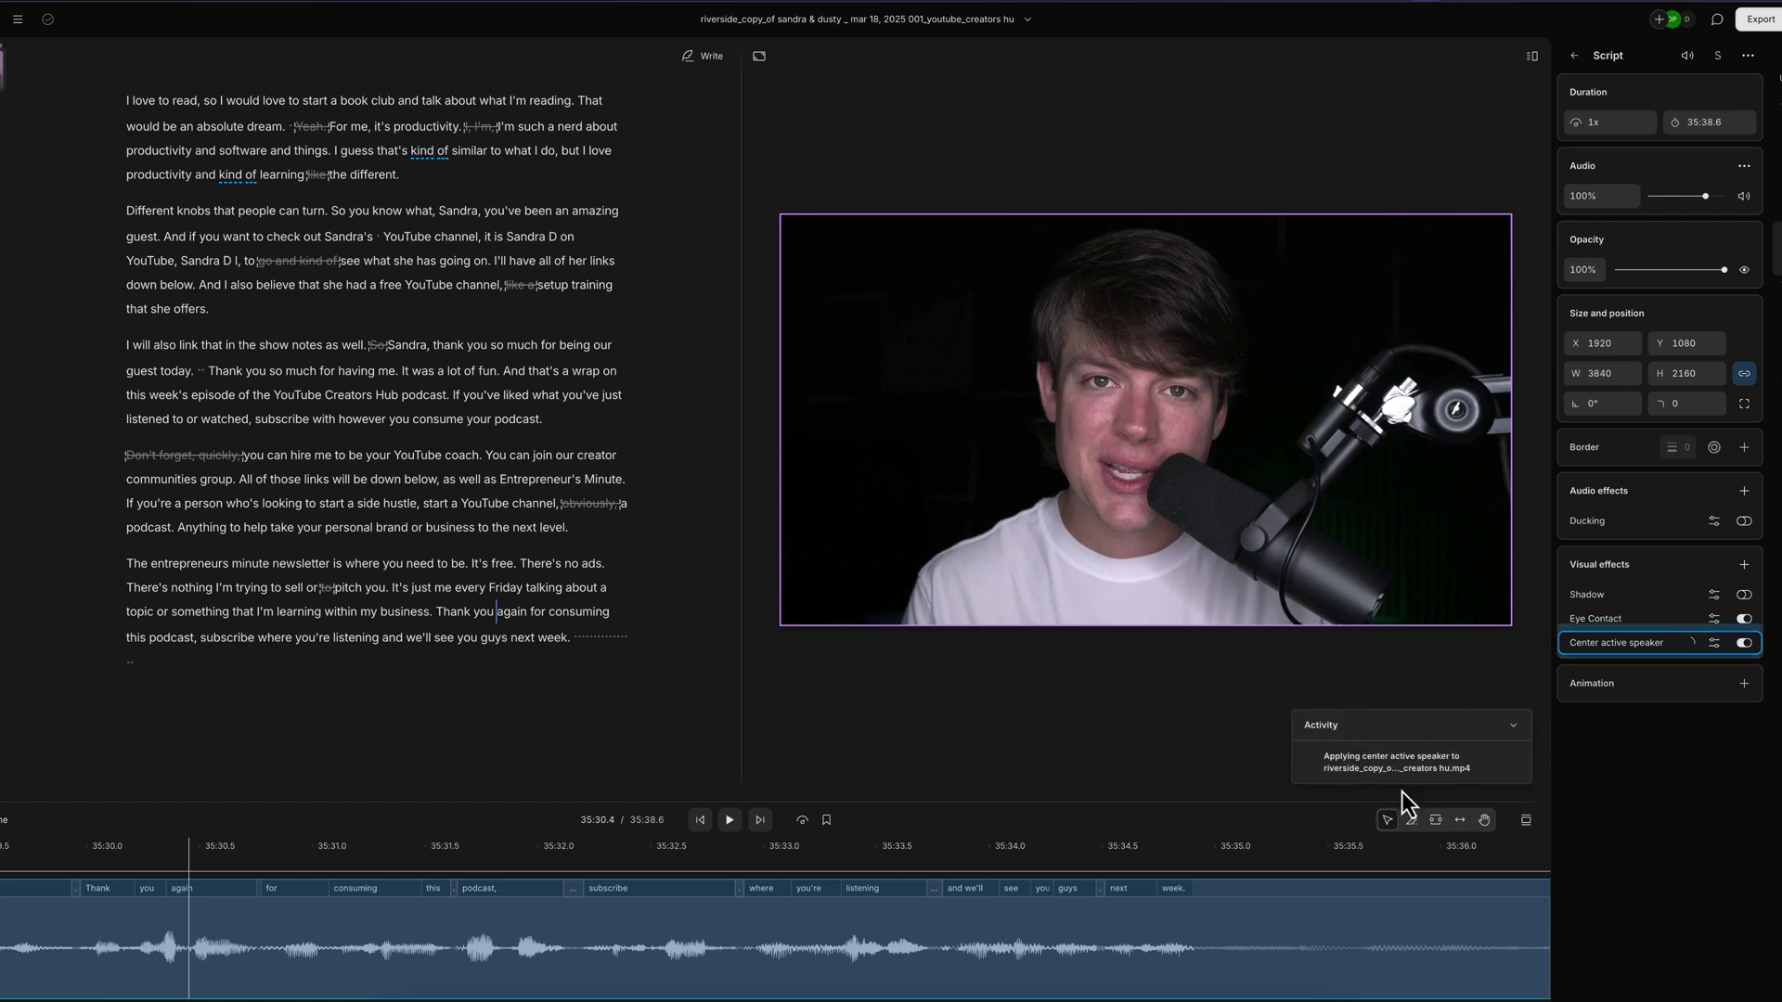
left_click(1104, 377)
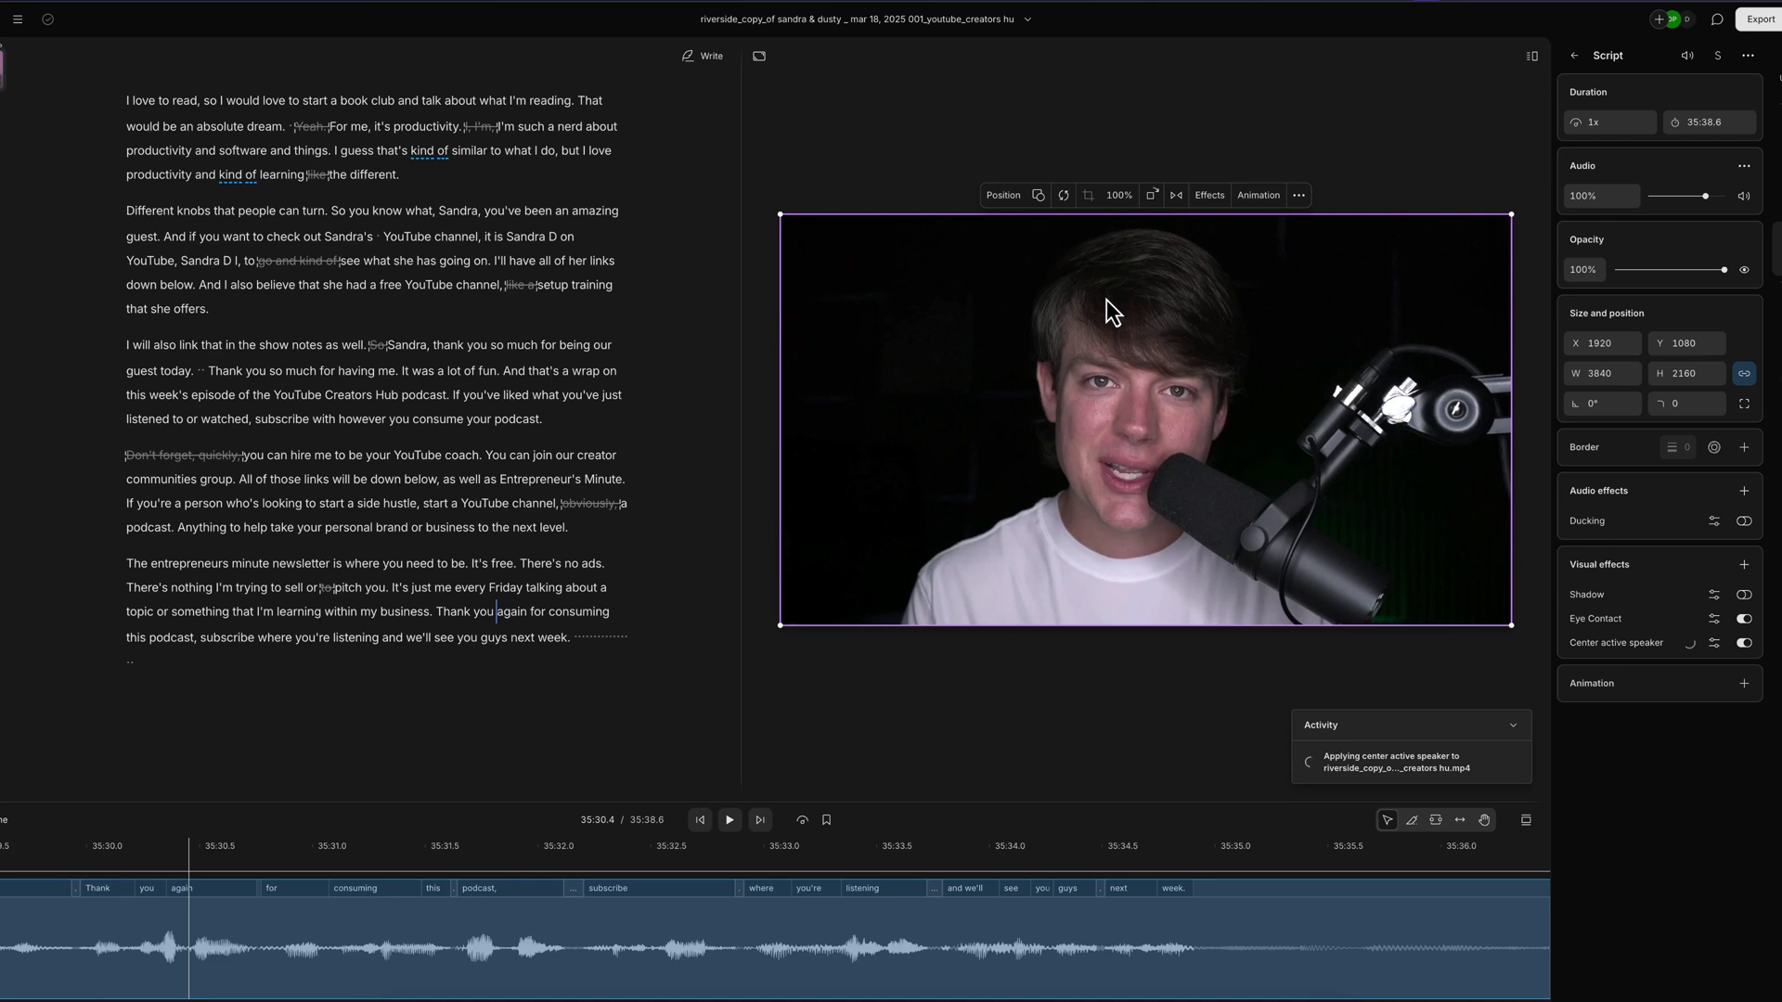
left_click(1576, 55)
- Return to Underlord and scroll the tool list down to Create clips
left_click(1572, 57)
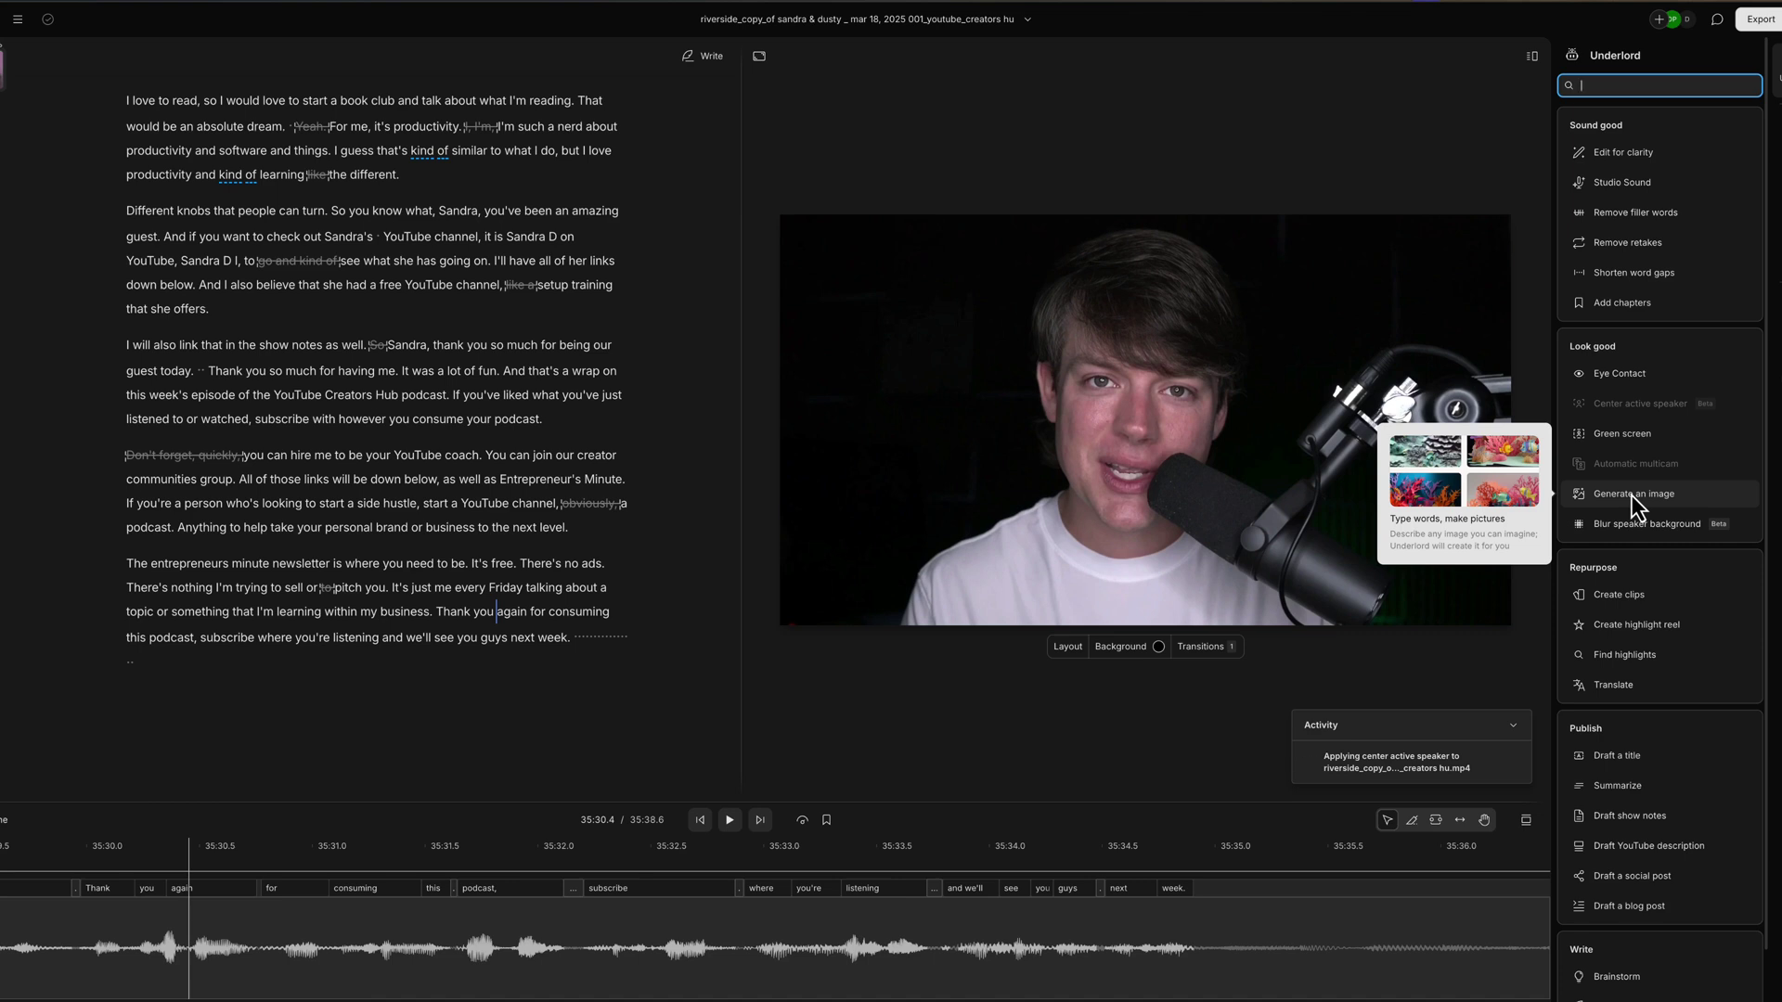
scroll(1651, 572, "down", 2)
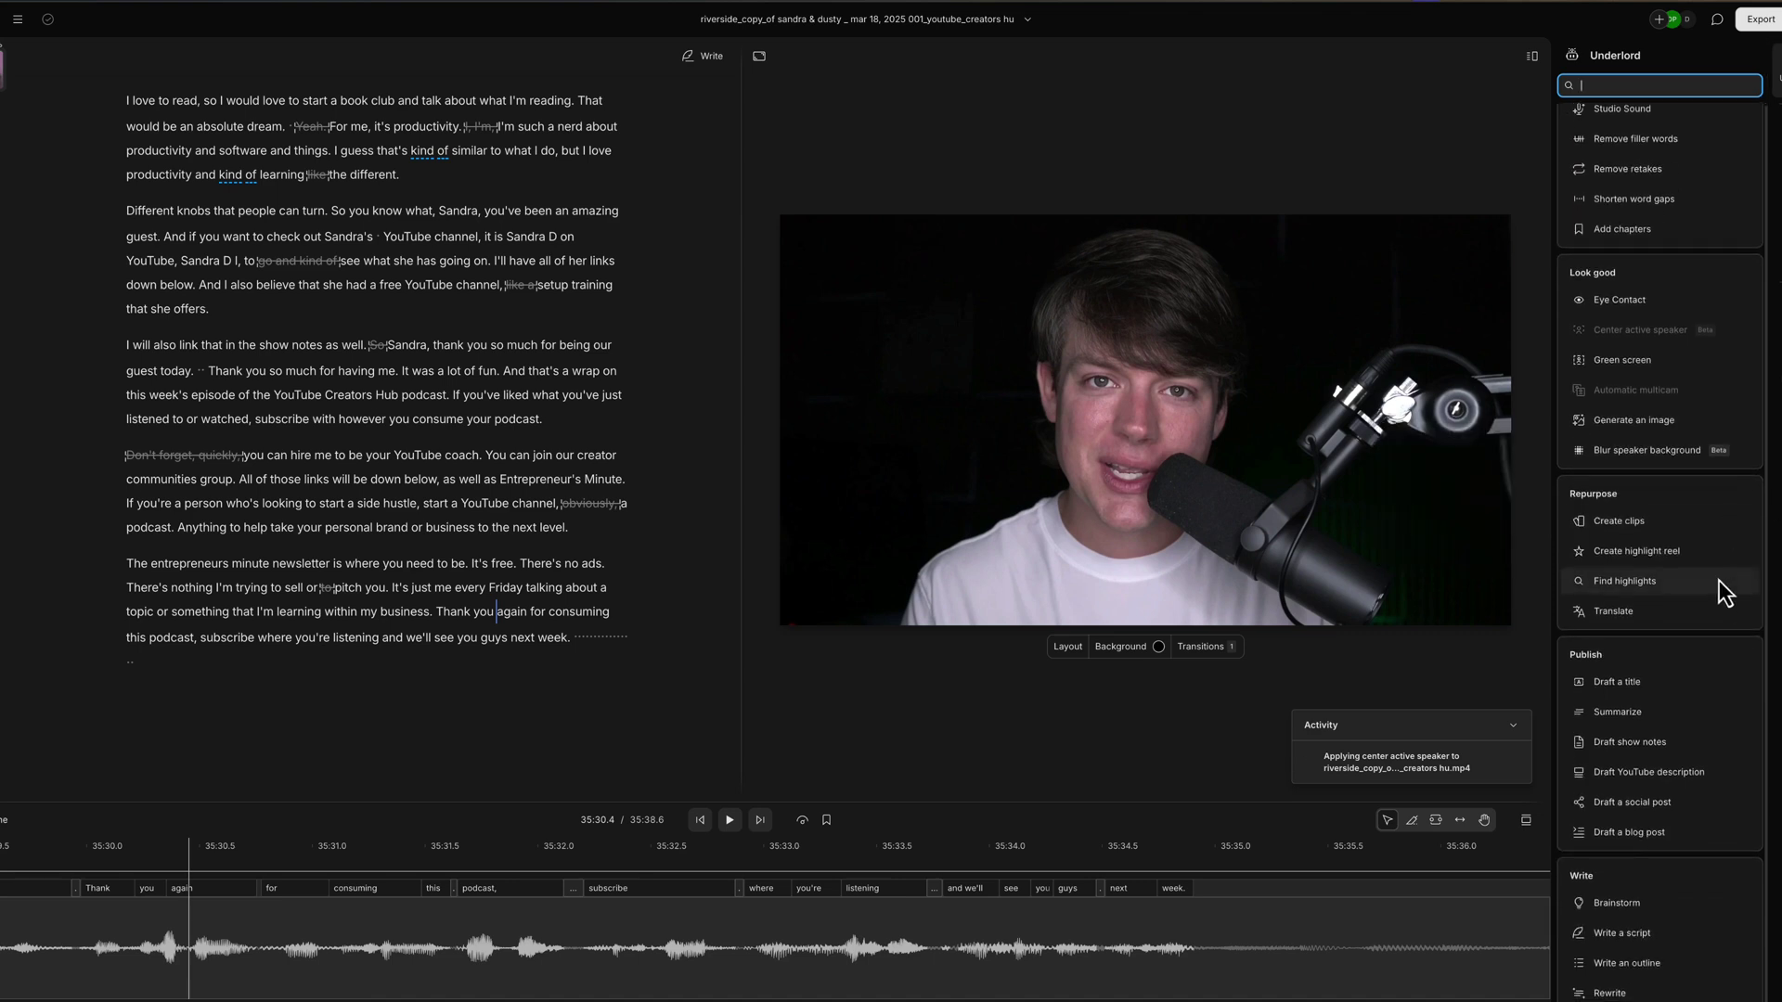
mouse_move(1715, 579)
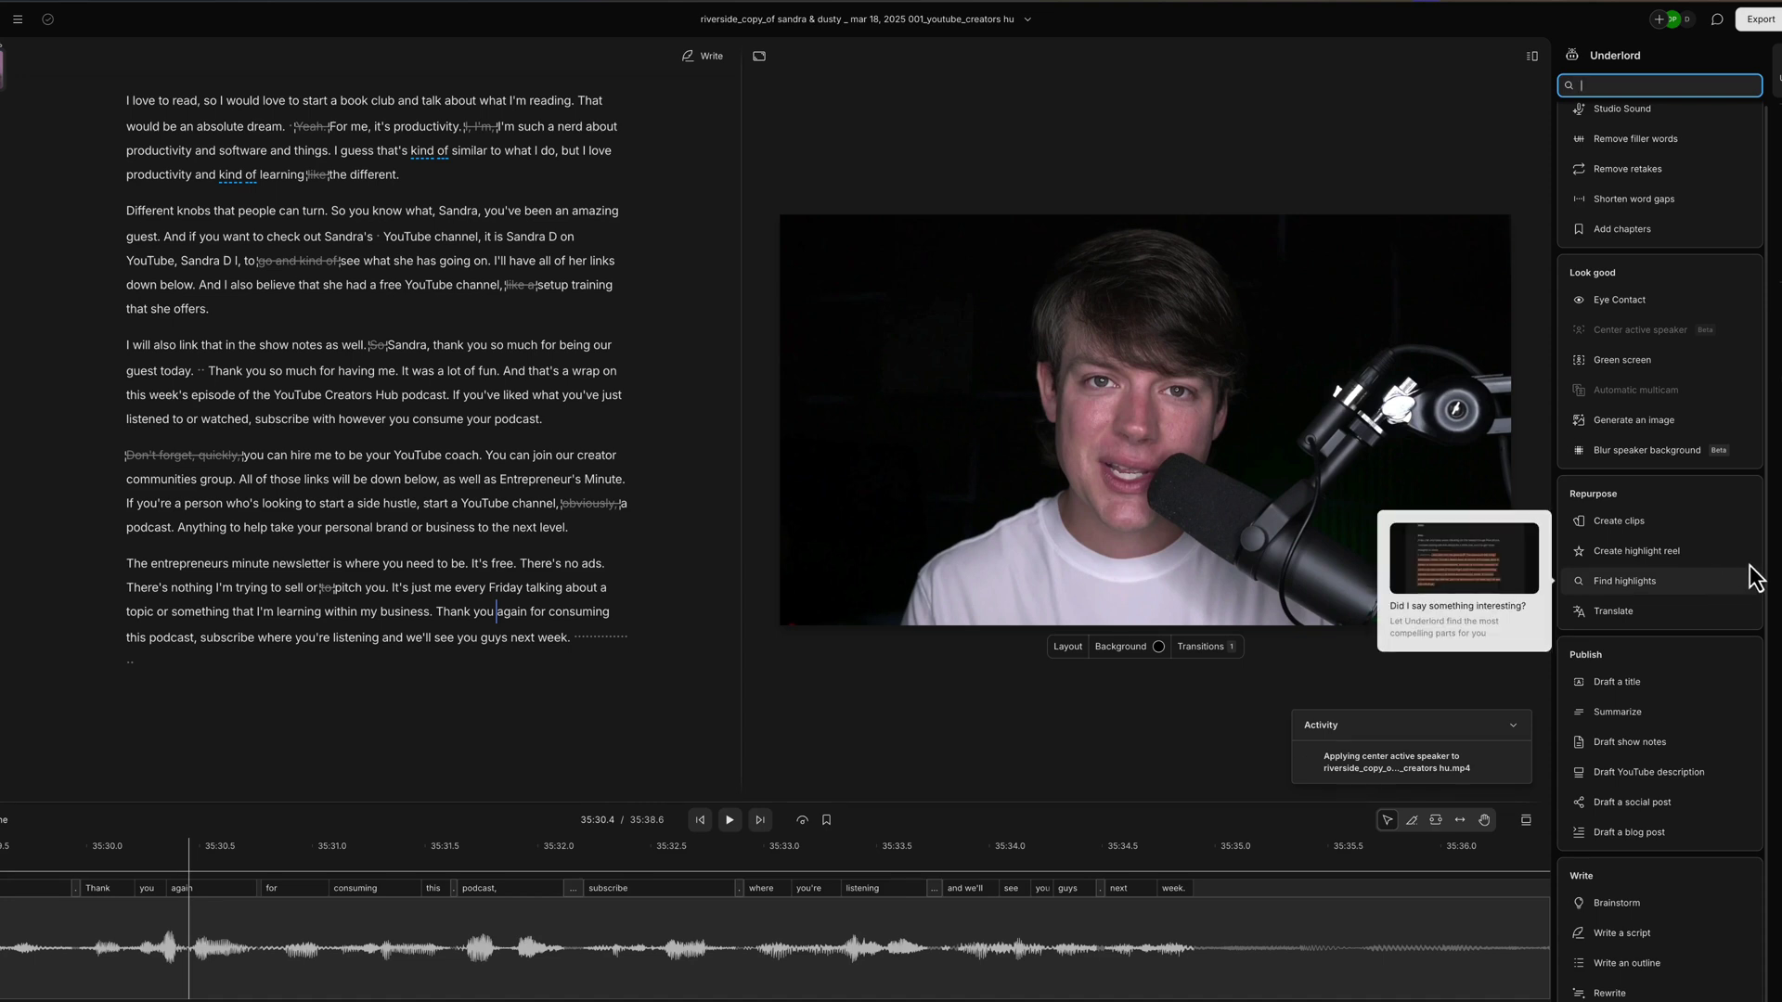
- Set Create clips to the second Social Clip layout with 3 clips of 60 seconds, and submit
left_click(1625, 521)
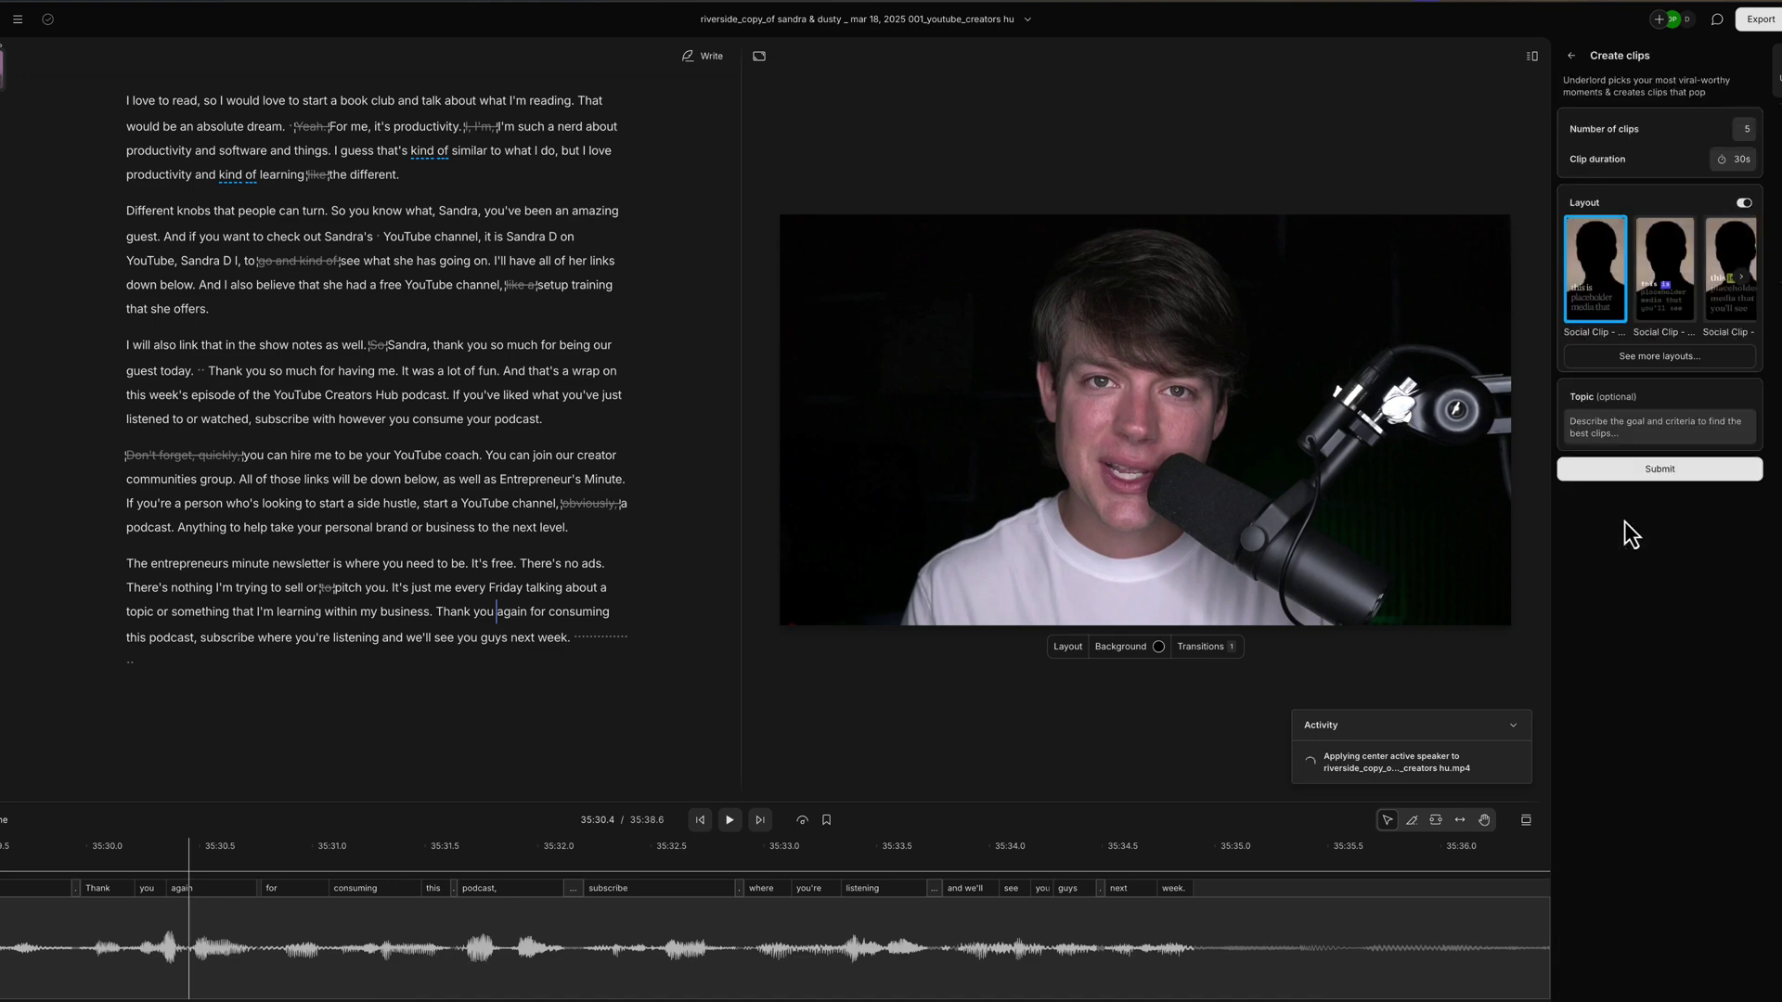
left_click(1668, 279)
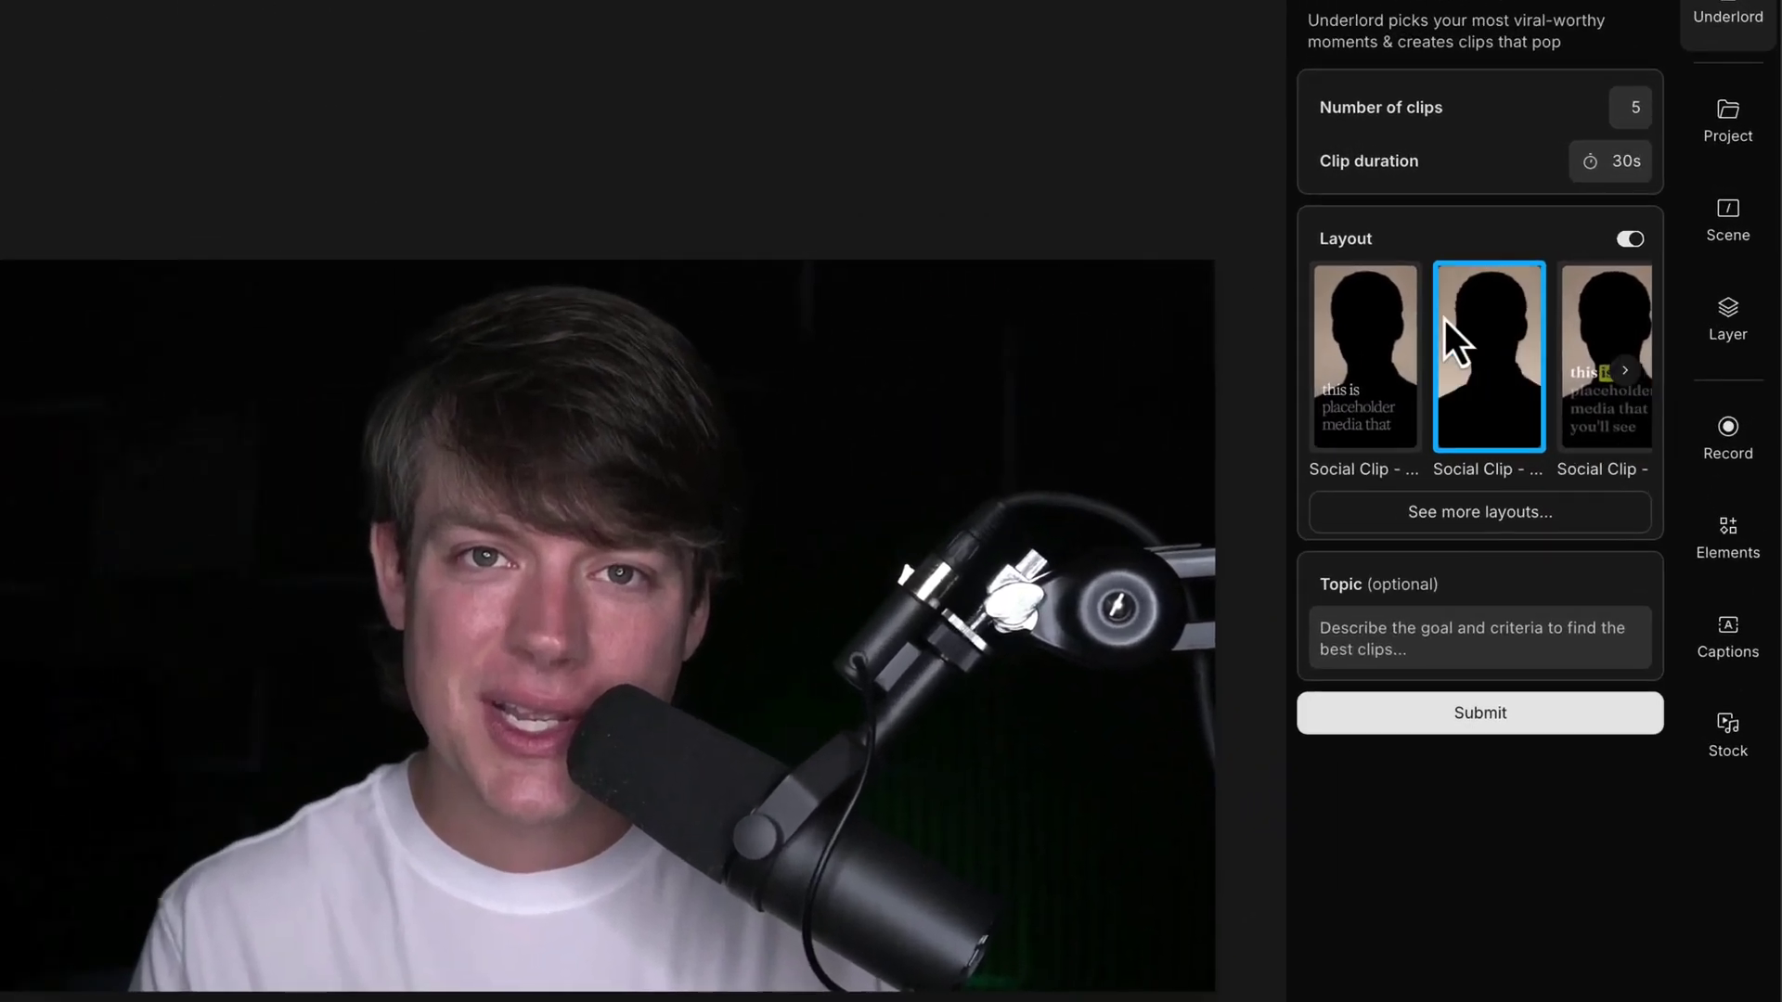
left_click(1634, 106)
key("BackSpace")
type("3")
left_click(1626, 159)
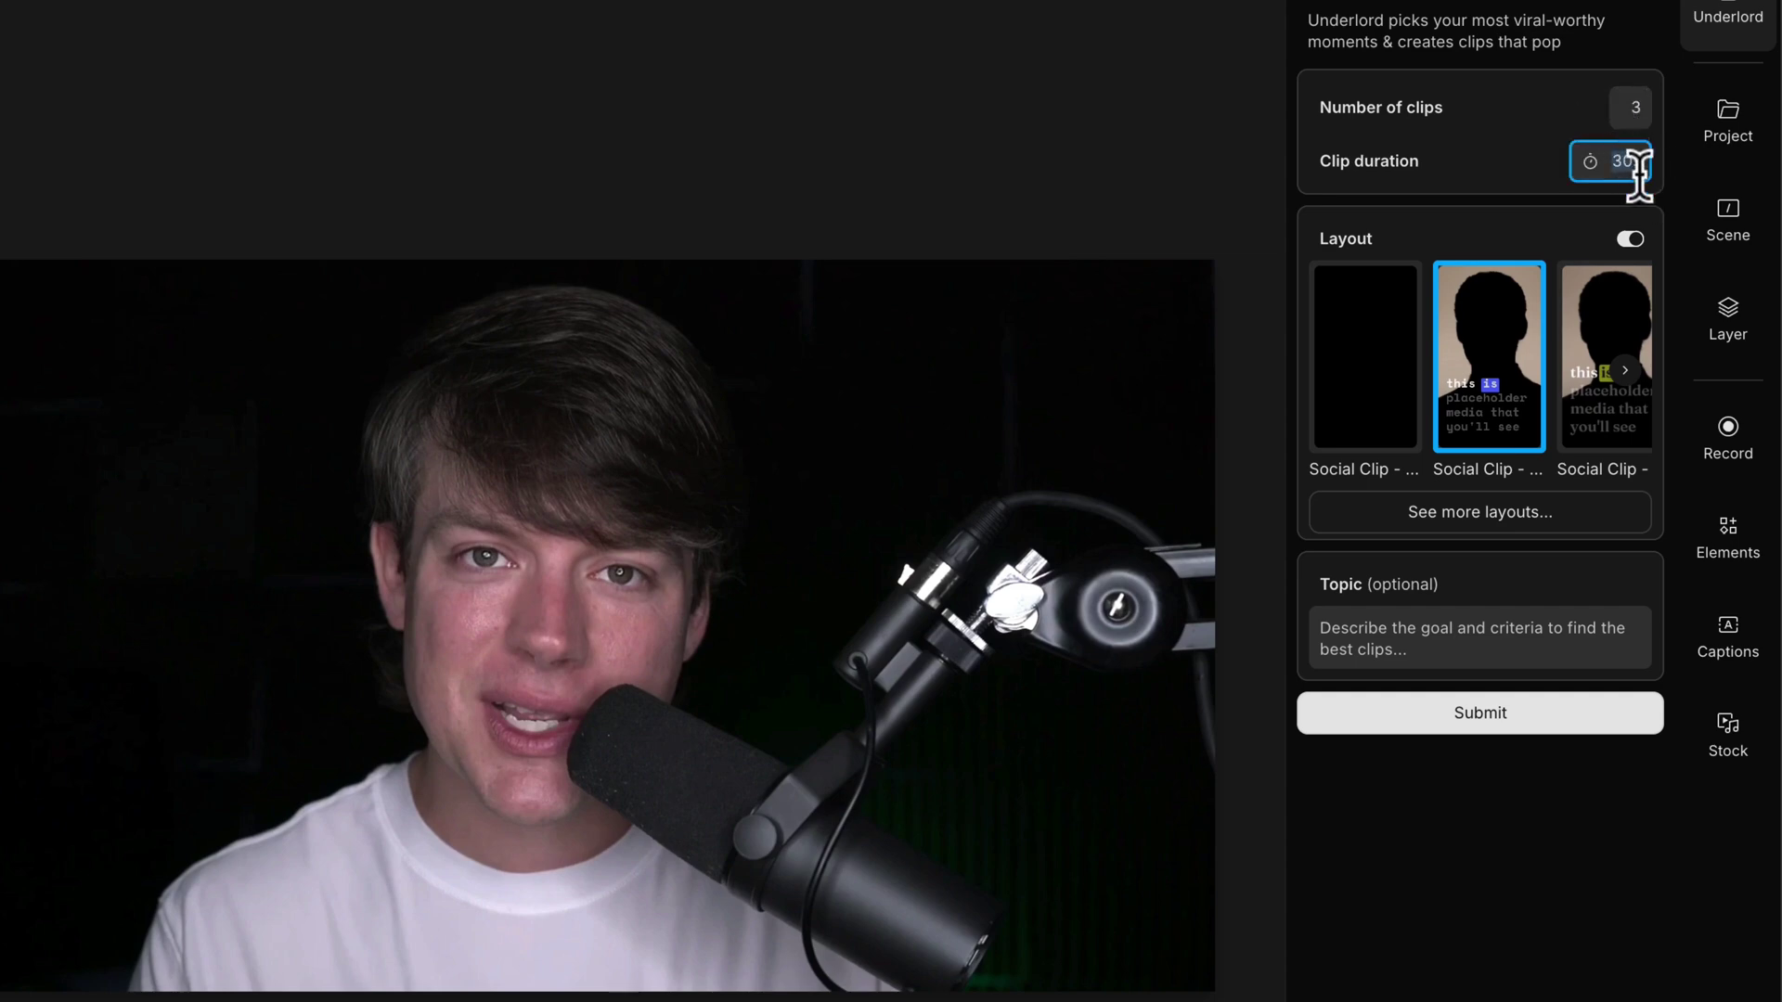
type("60s")
left_click(1498, 131)
left_click(1473, 548)
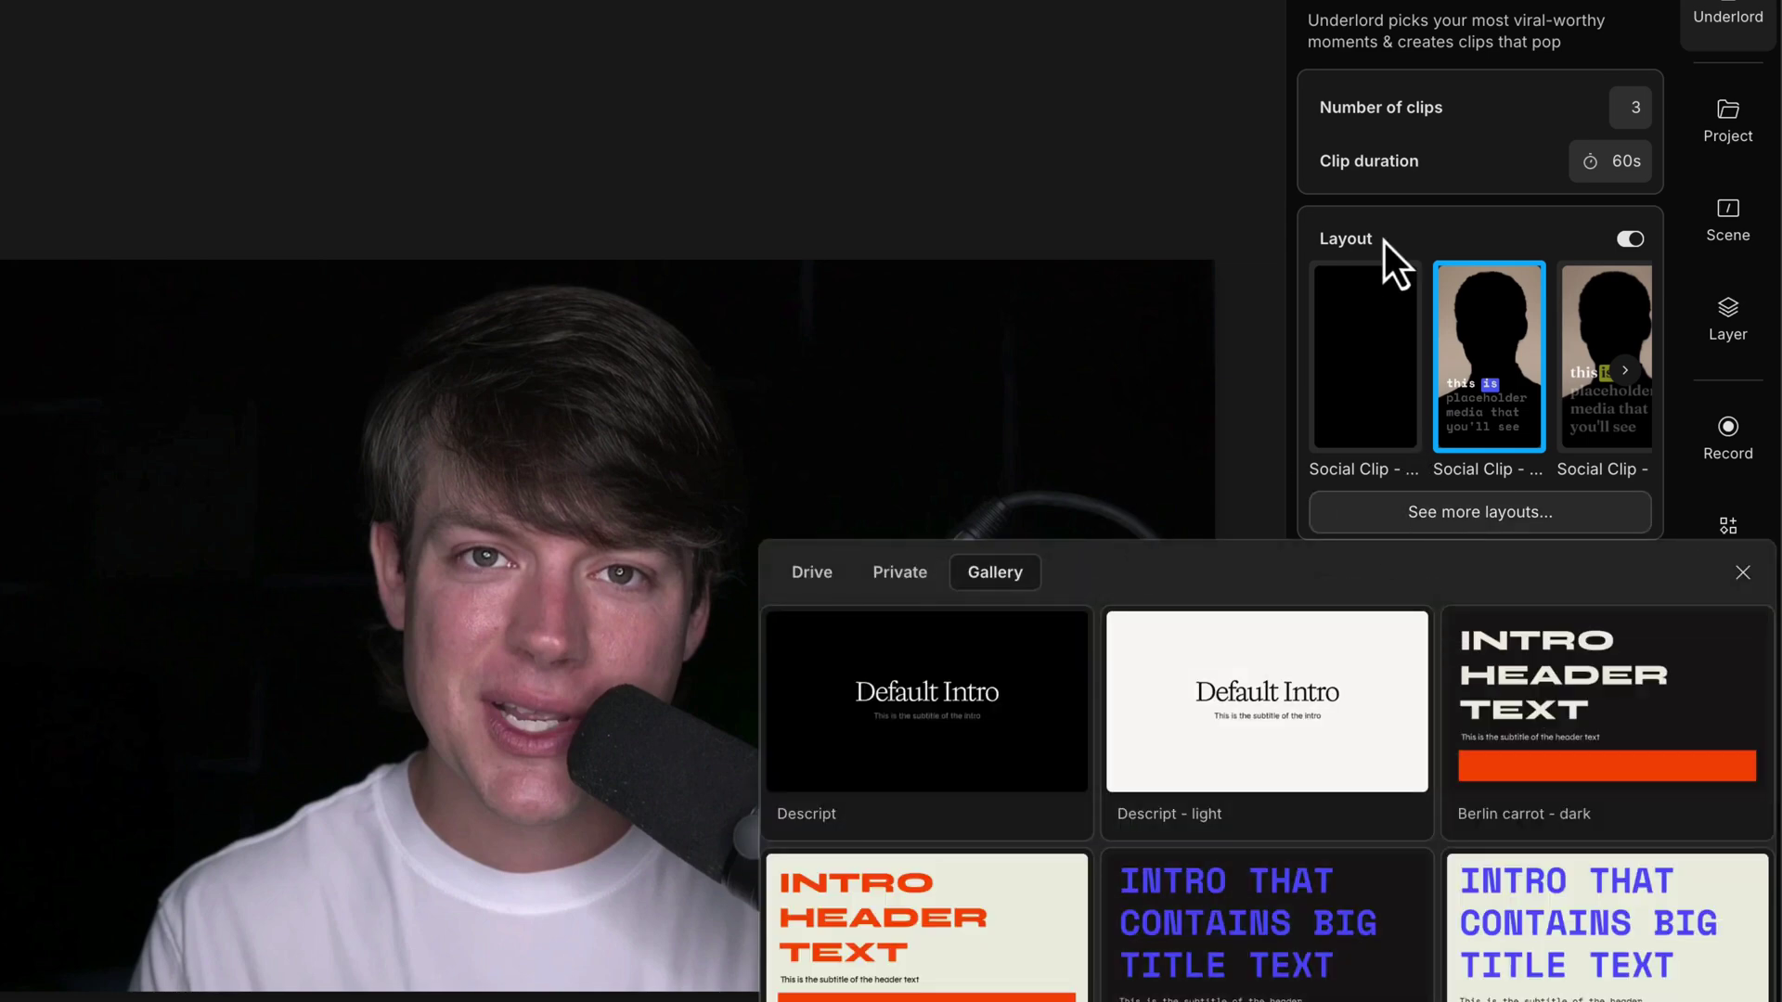
key("Escape")
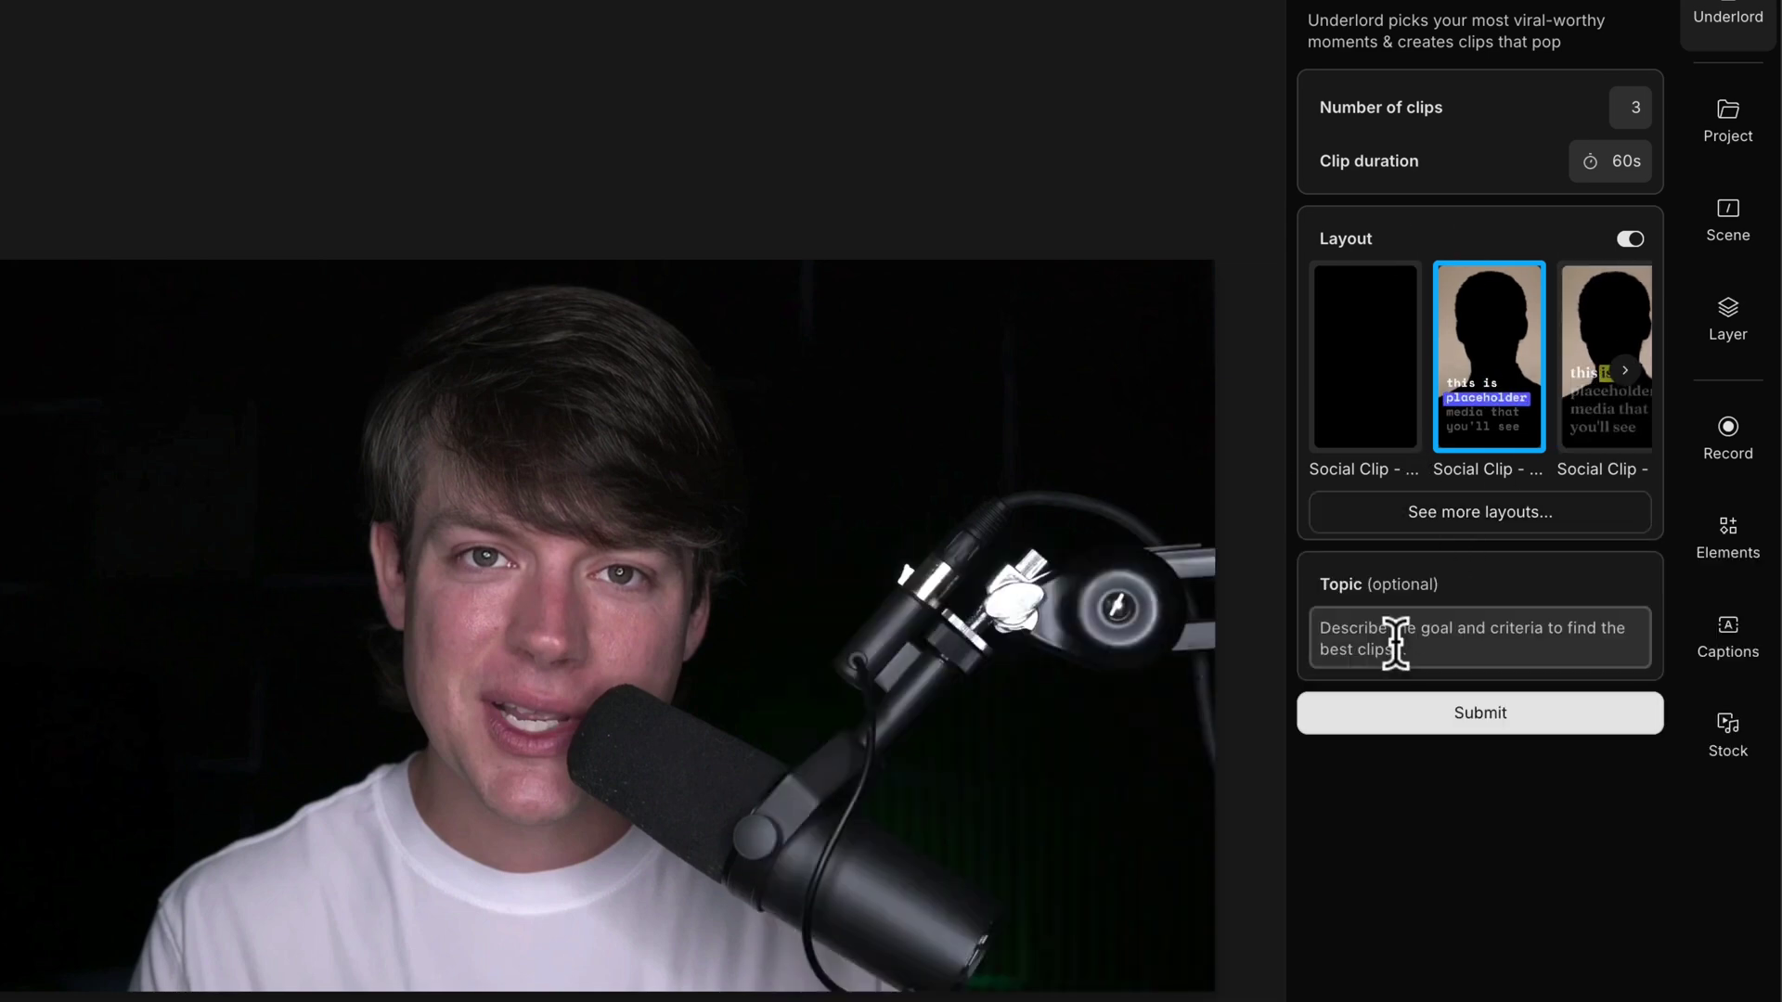
left_click(1444, 665)
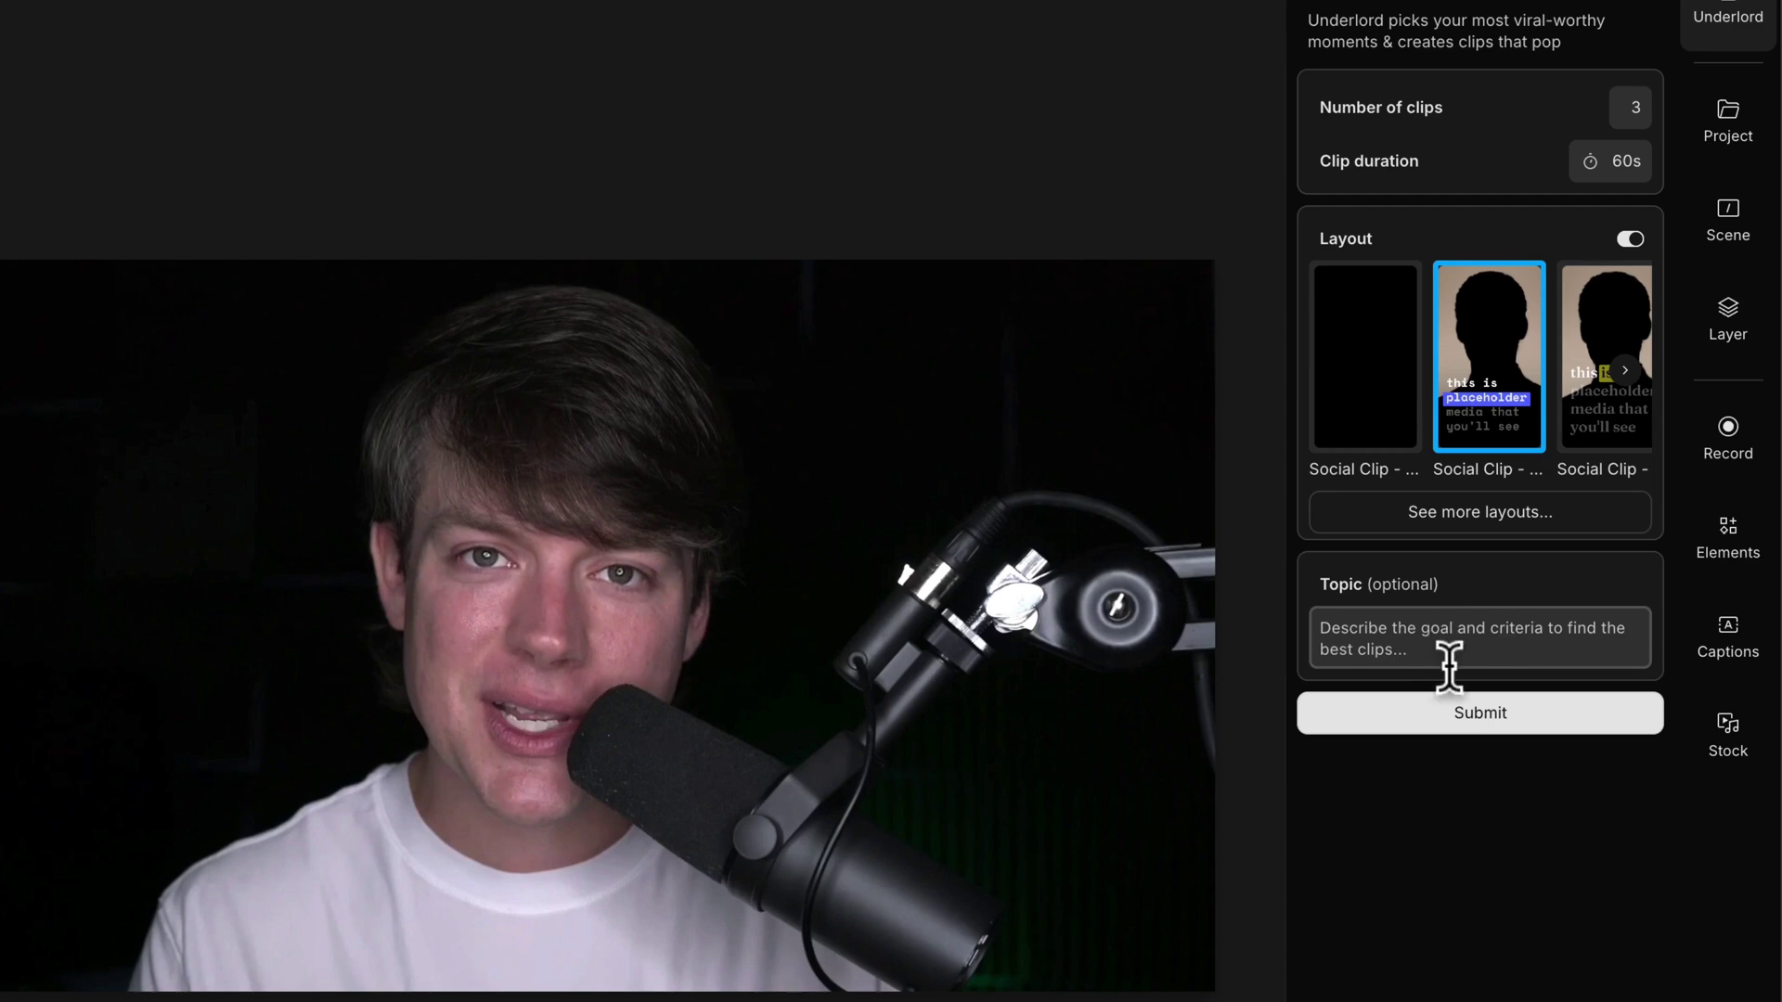
left_click(1468, 712)
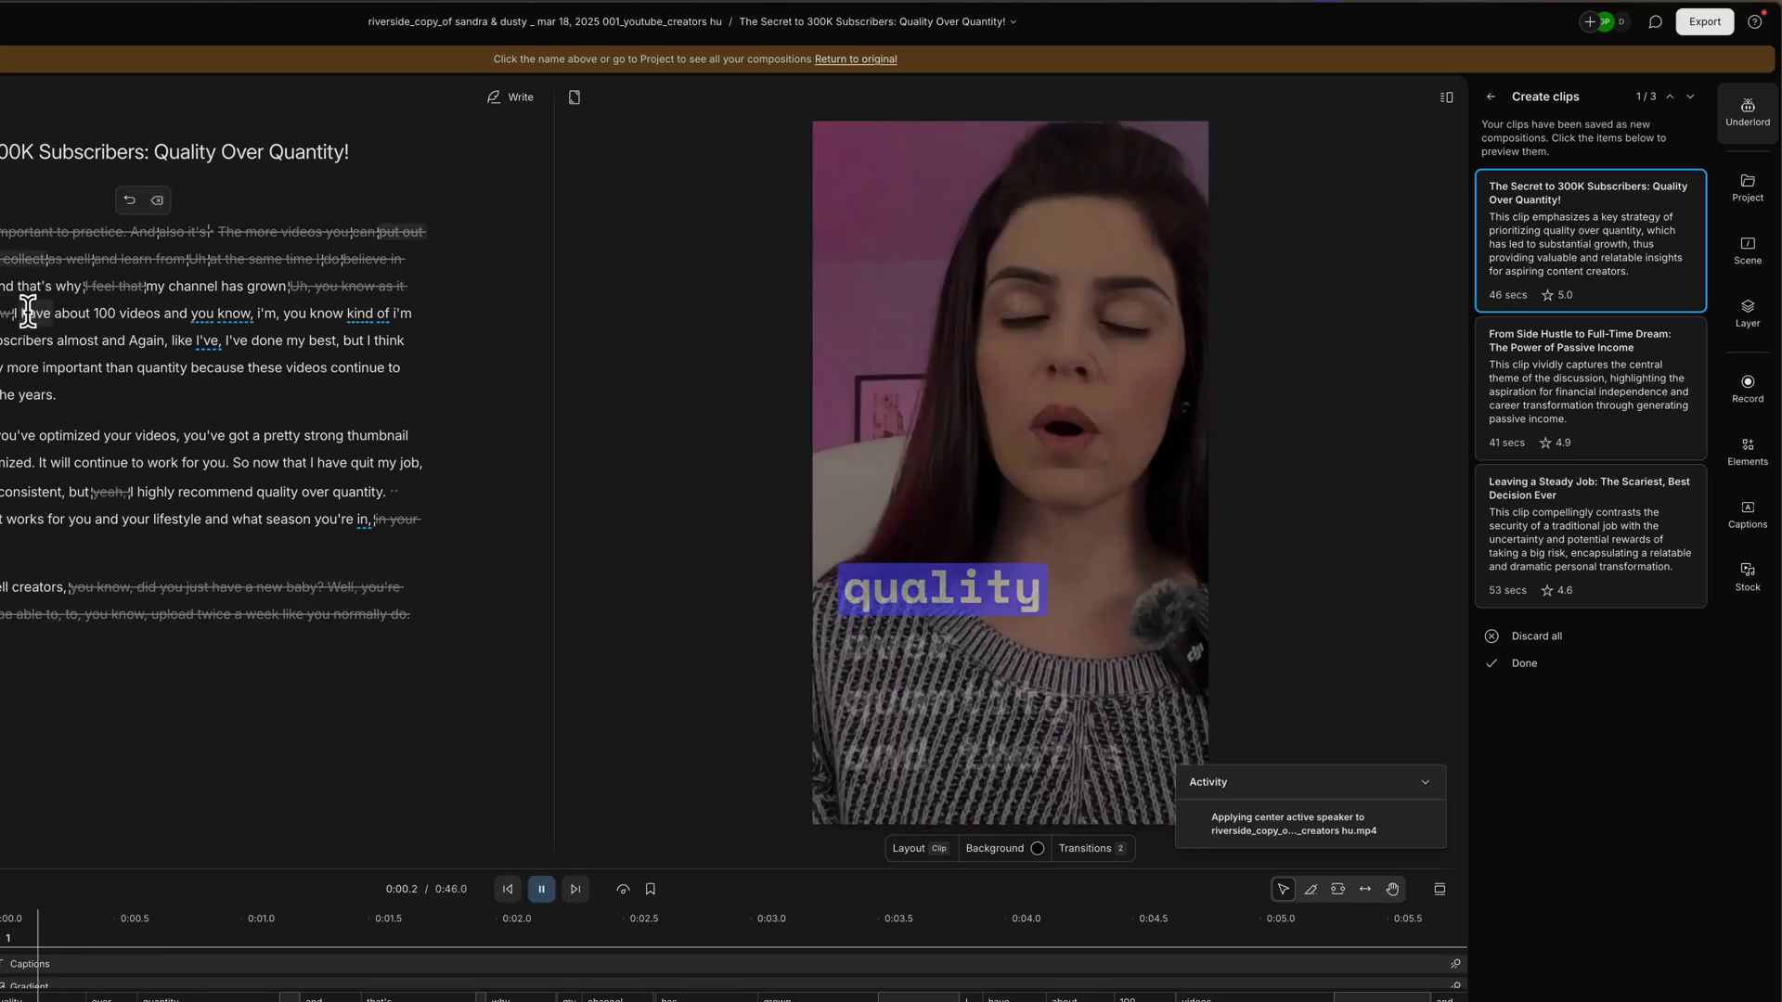
- Preview the generated clips, jumping through the side-hustle clip at 'inspired' and 'discovered'
left_click(956, 766)
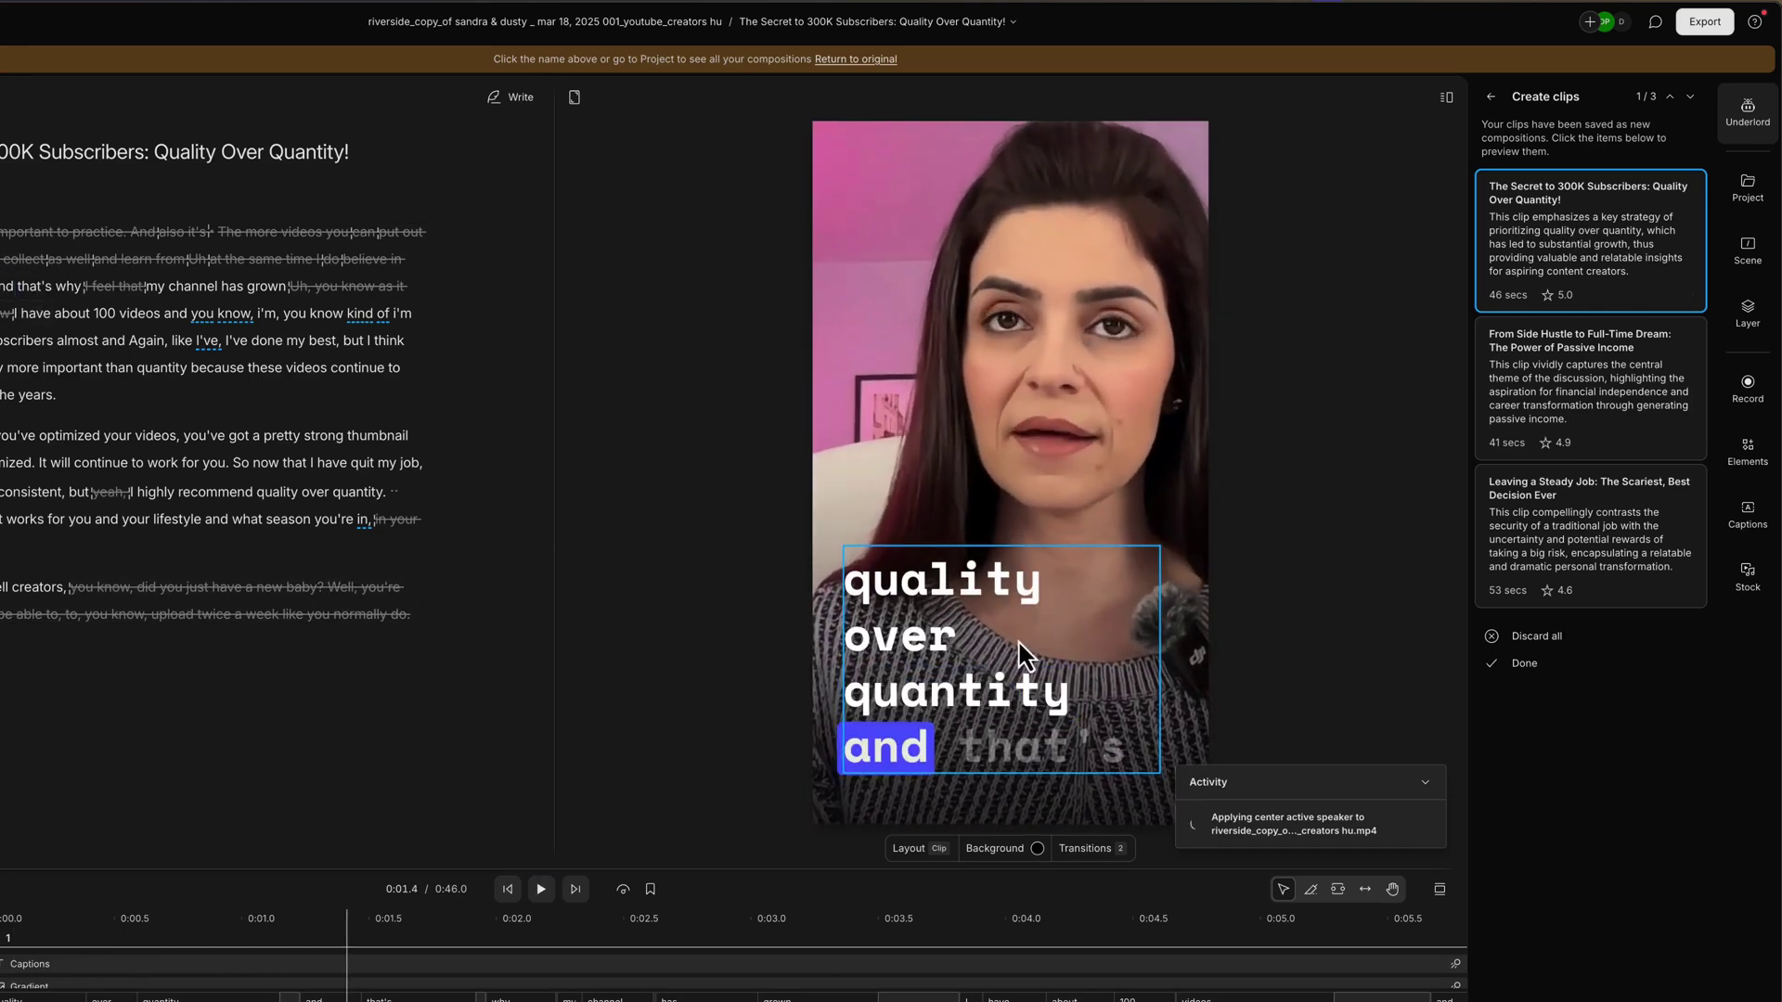
left_click(1567, 358)
double_click(24, 407)
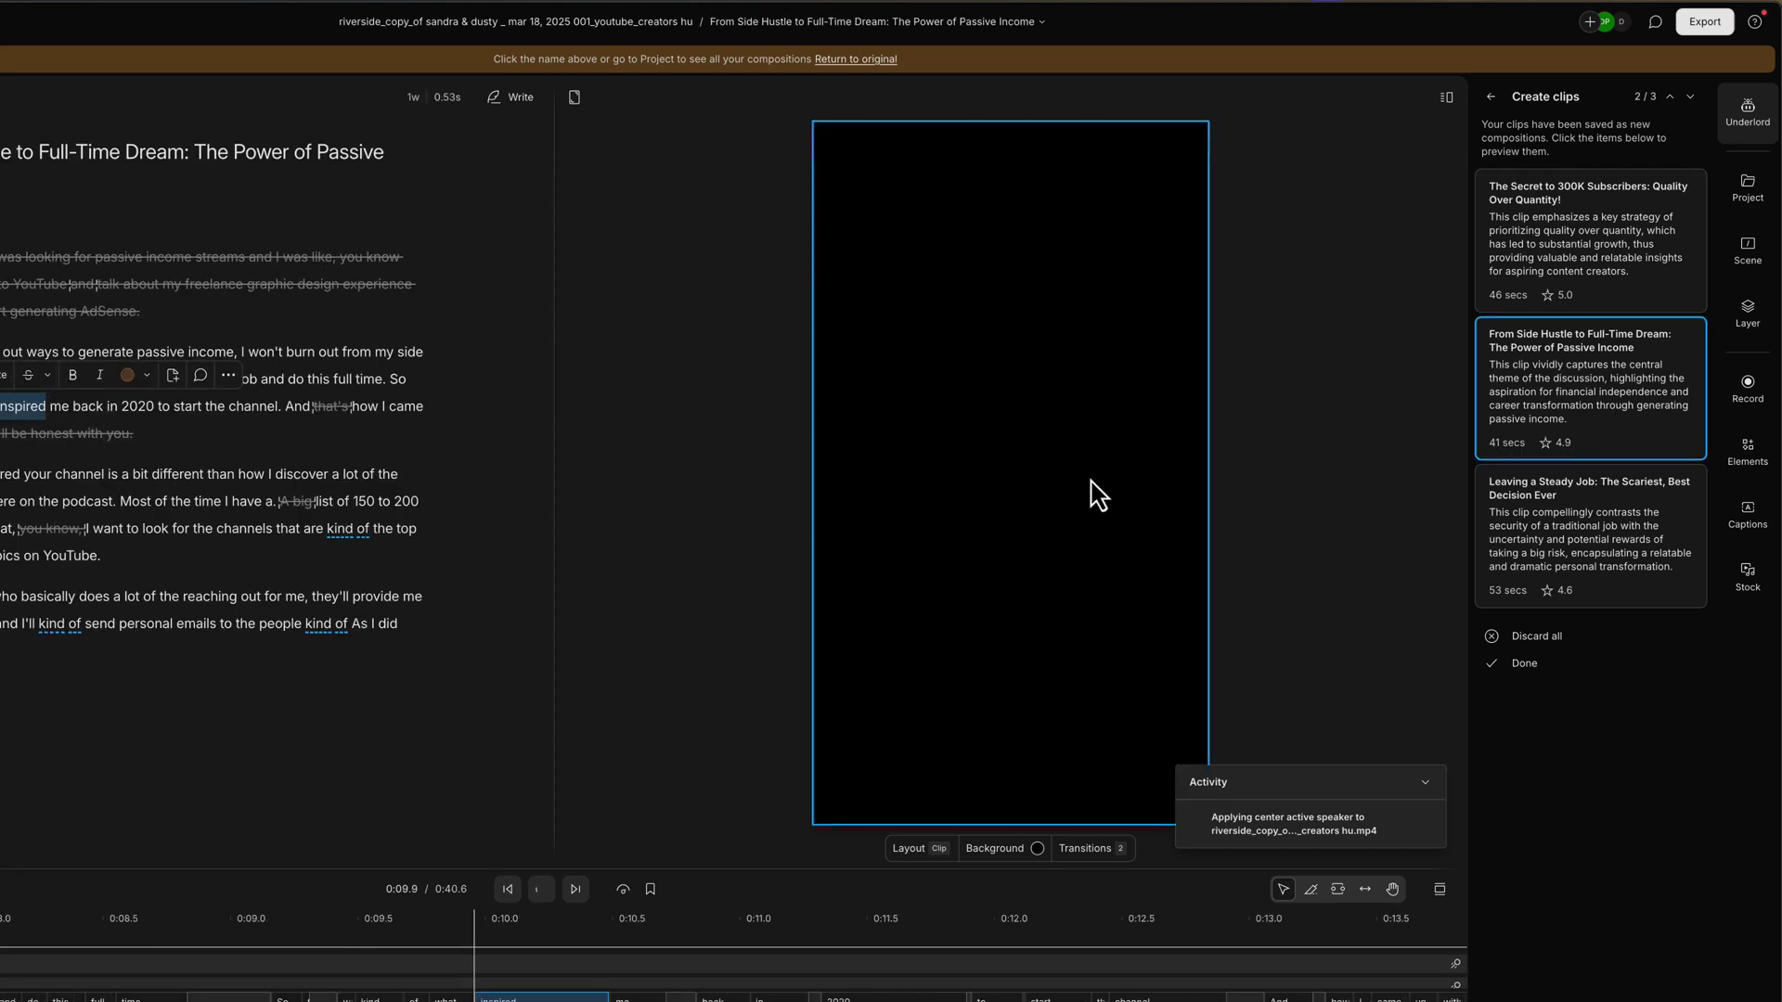
left_click(9, 411)
left_click(16, 469)
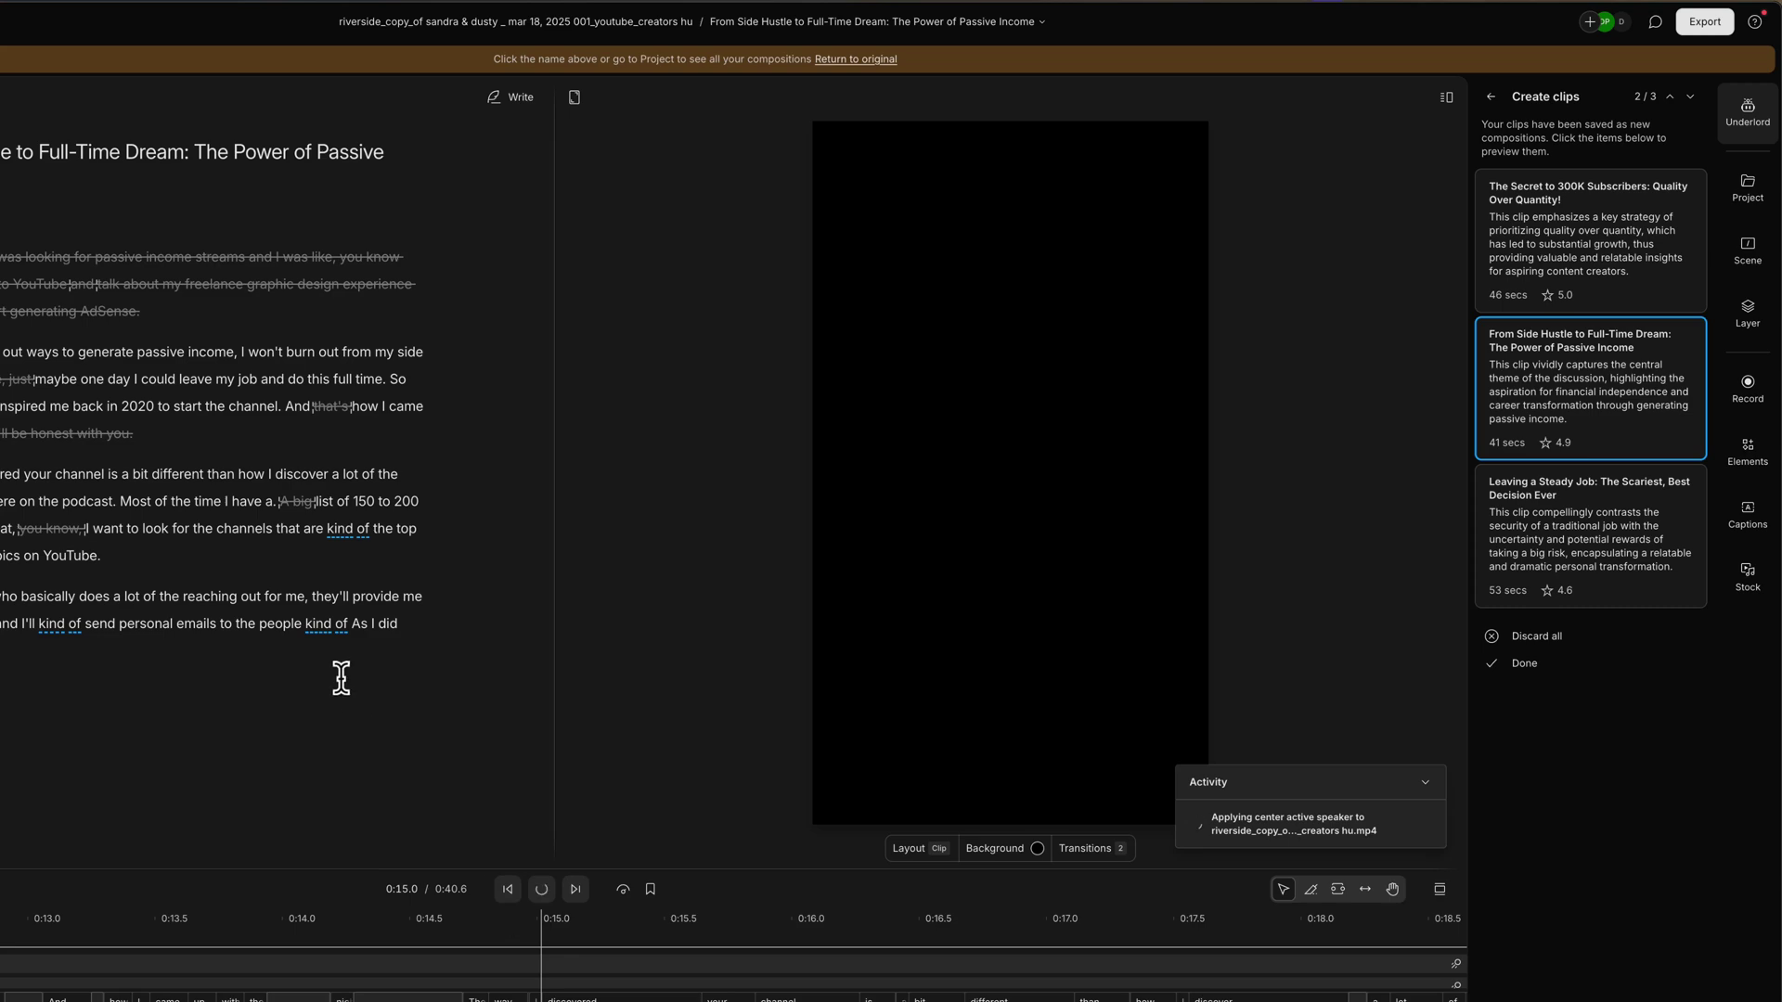
mouse_move(1620, 271)
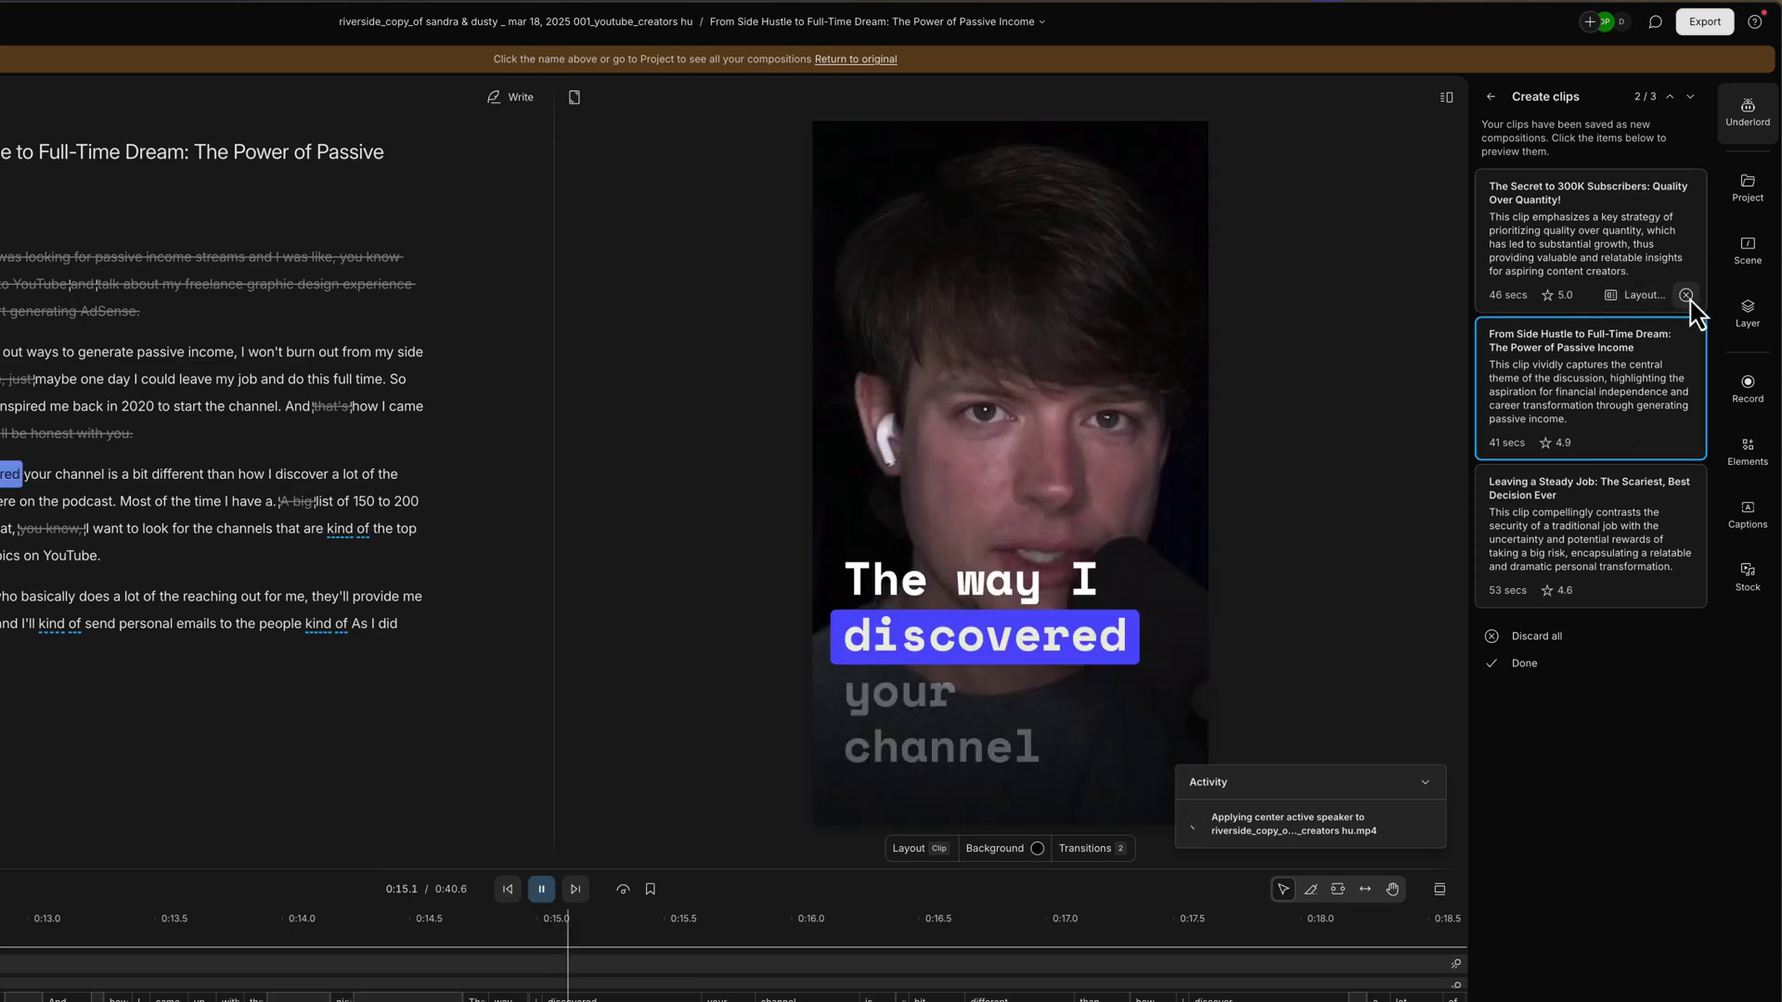
- Move the side-hustle clip's caption slightly higher on the video and return to Underlord
left_click(541, 889)
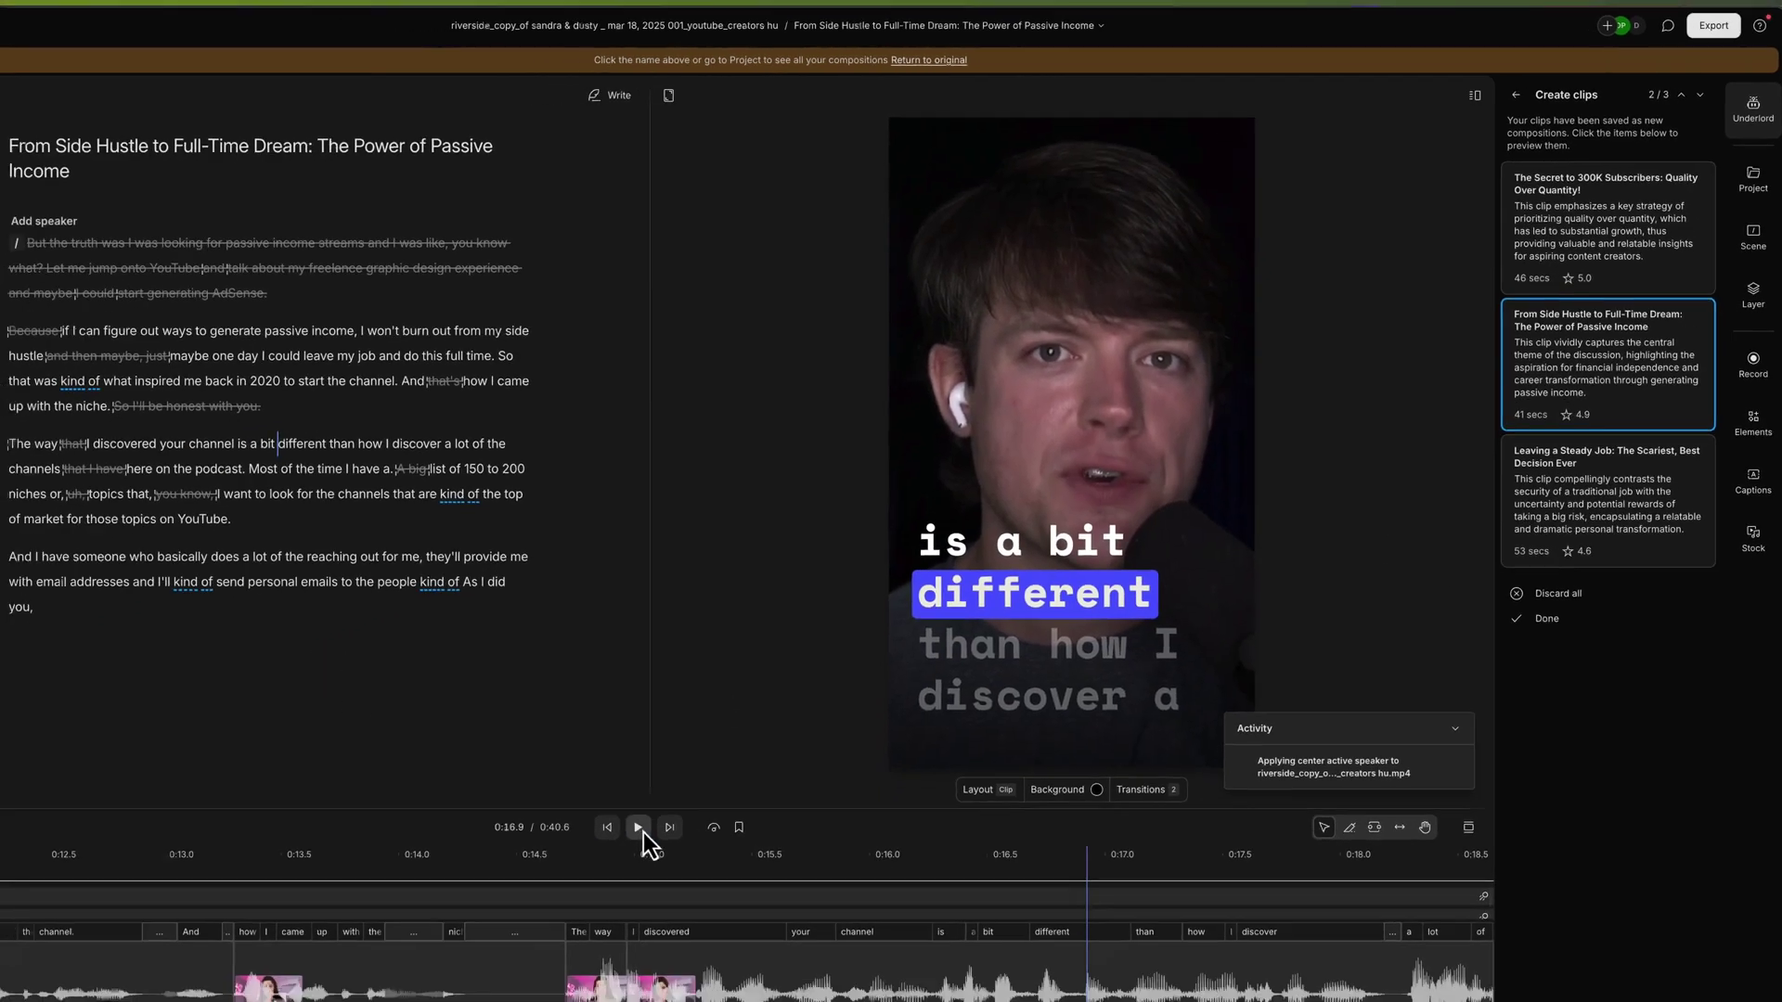
left_click(1049, 603)
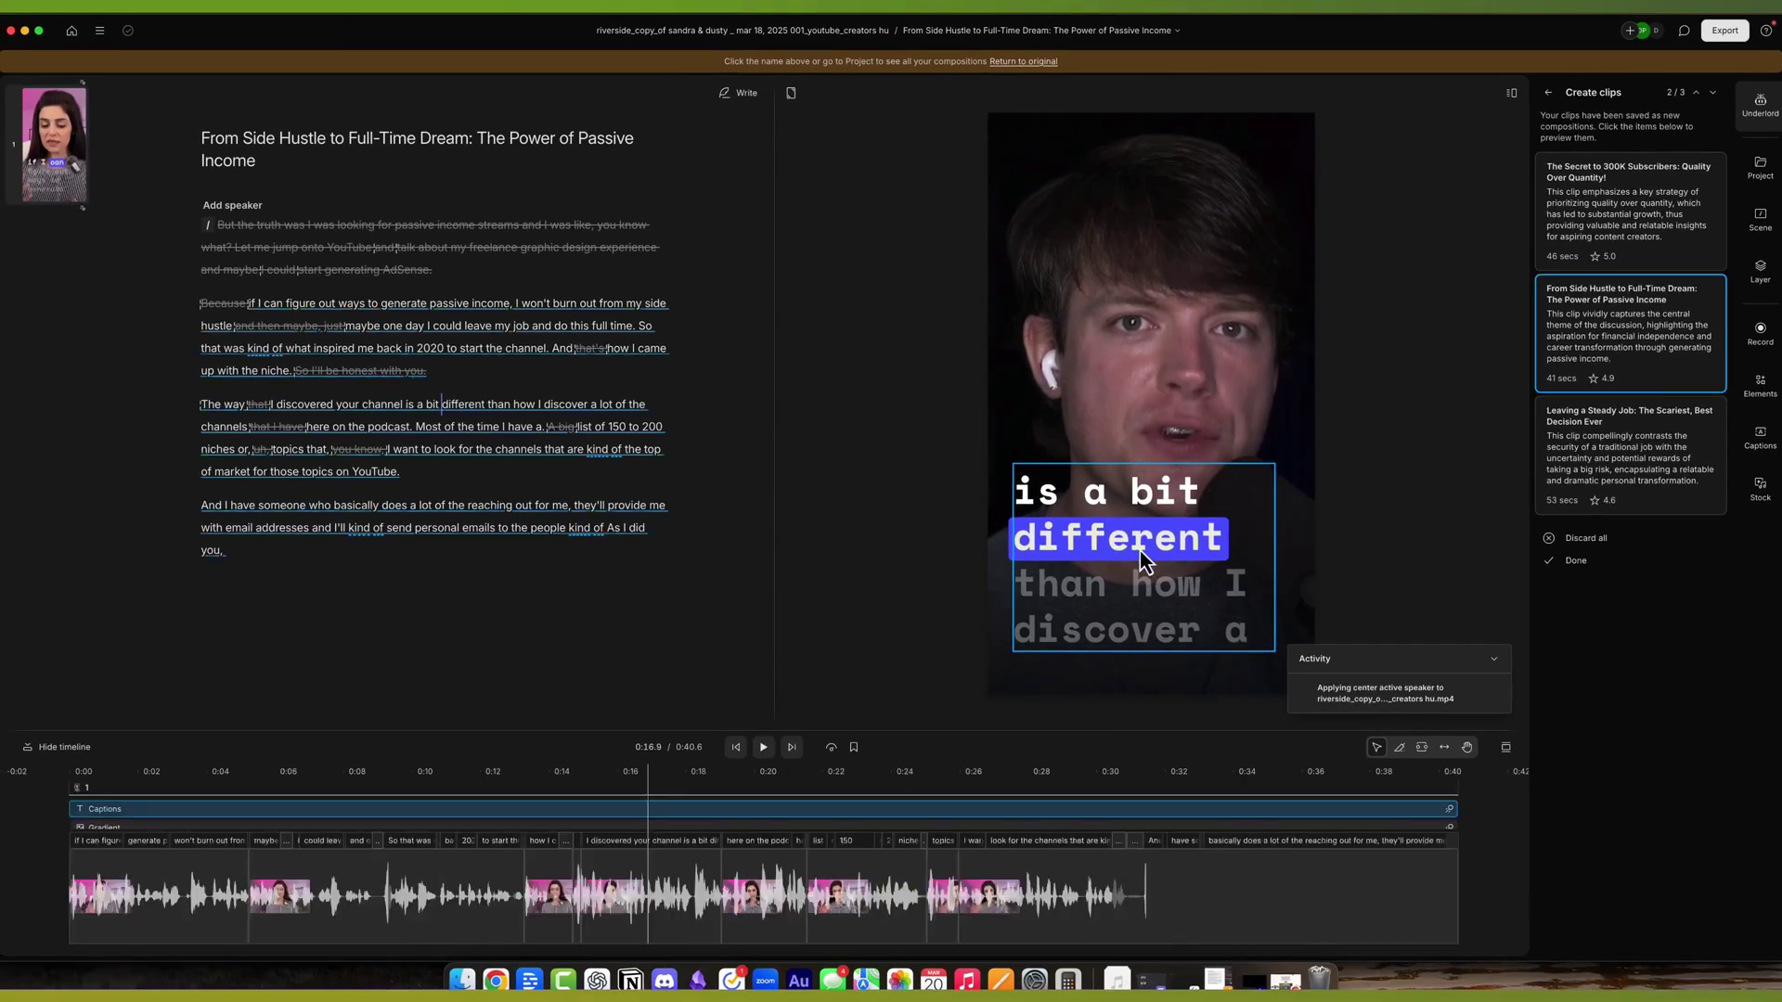
left_click_drag(1135, 570, 1115, 532)
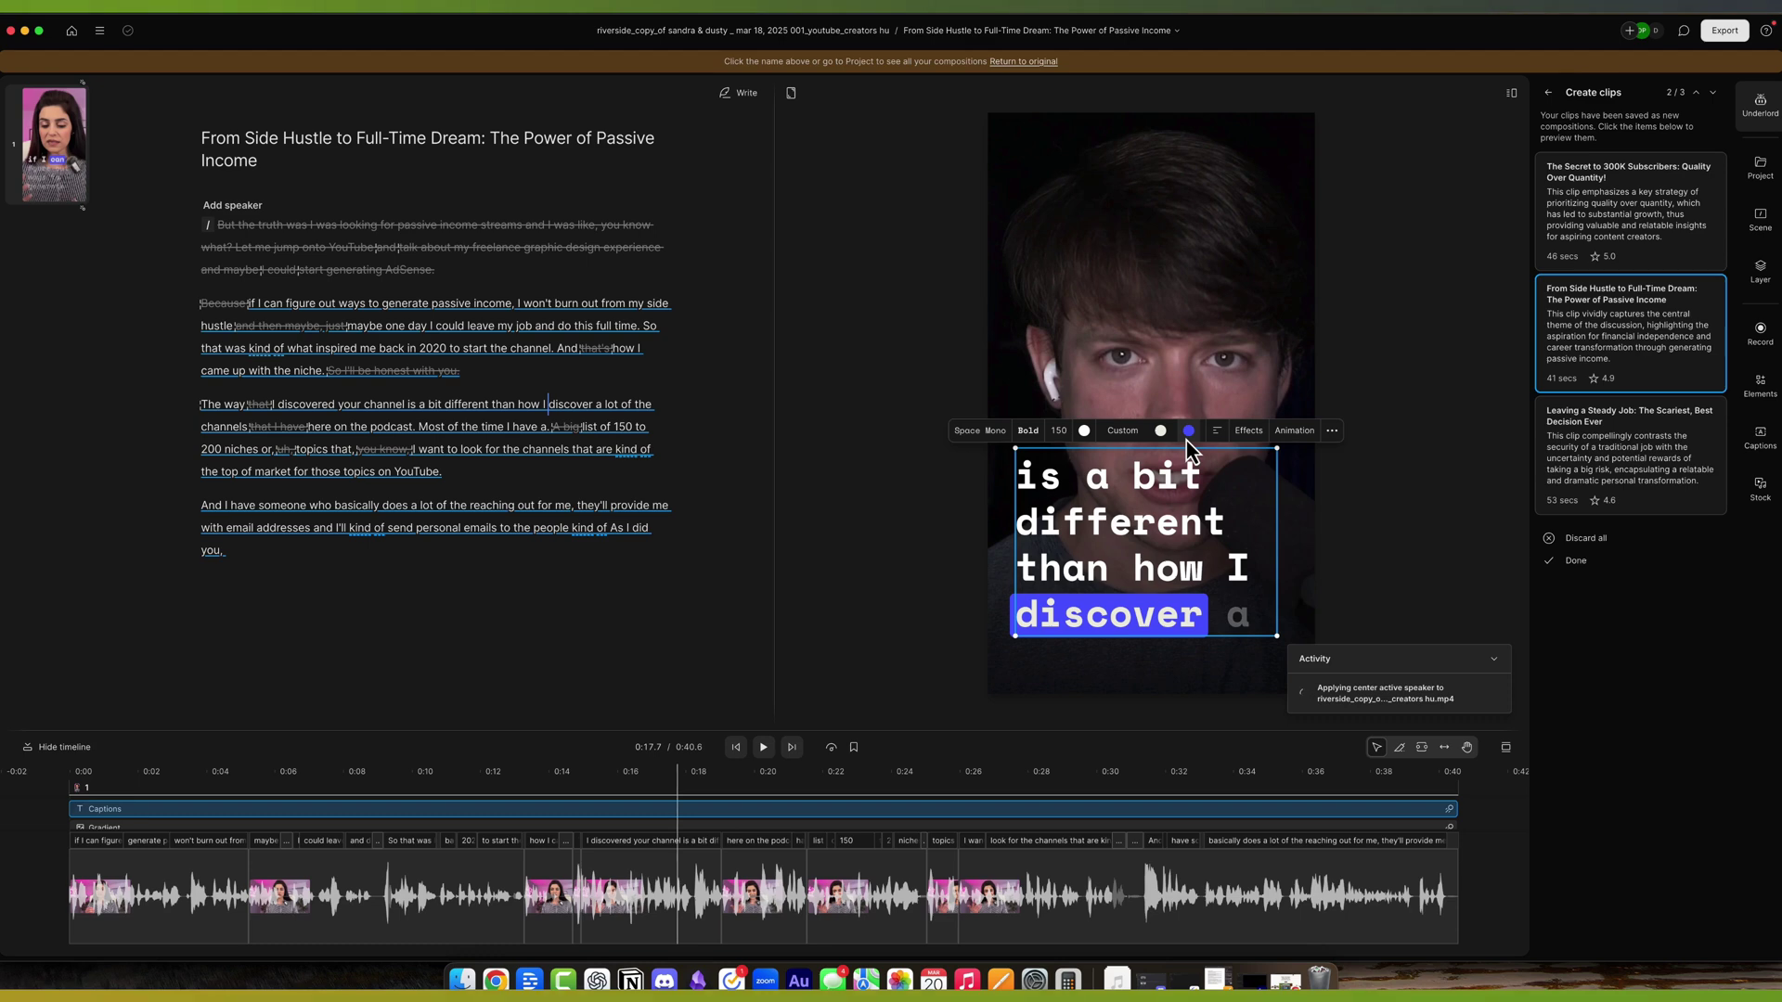
left_click(1761, 110)
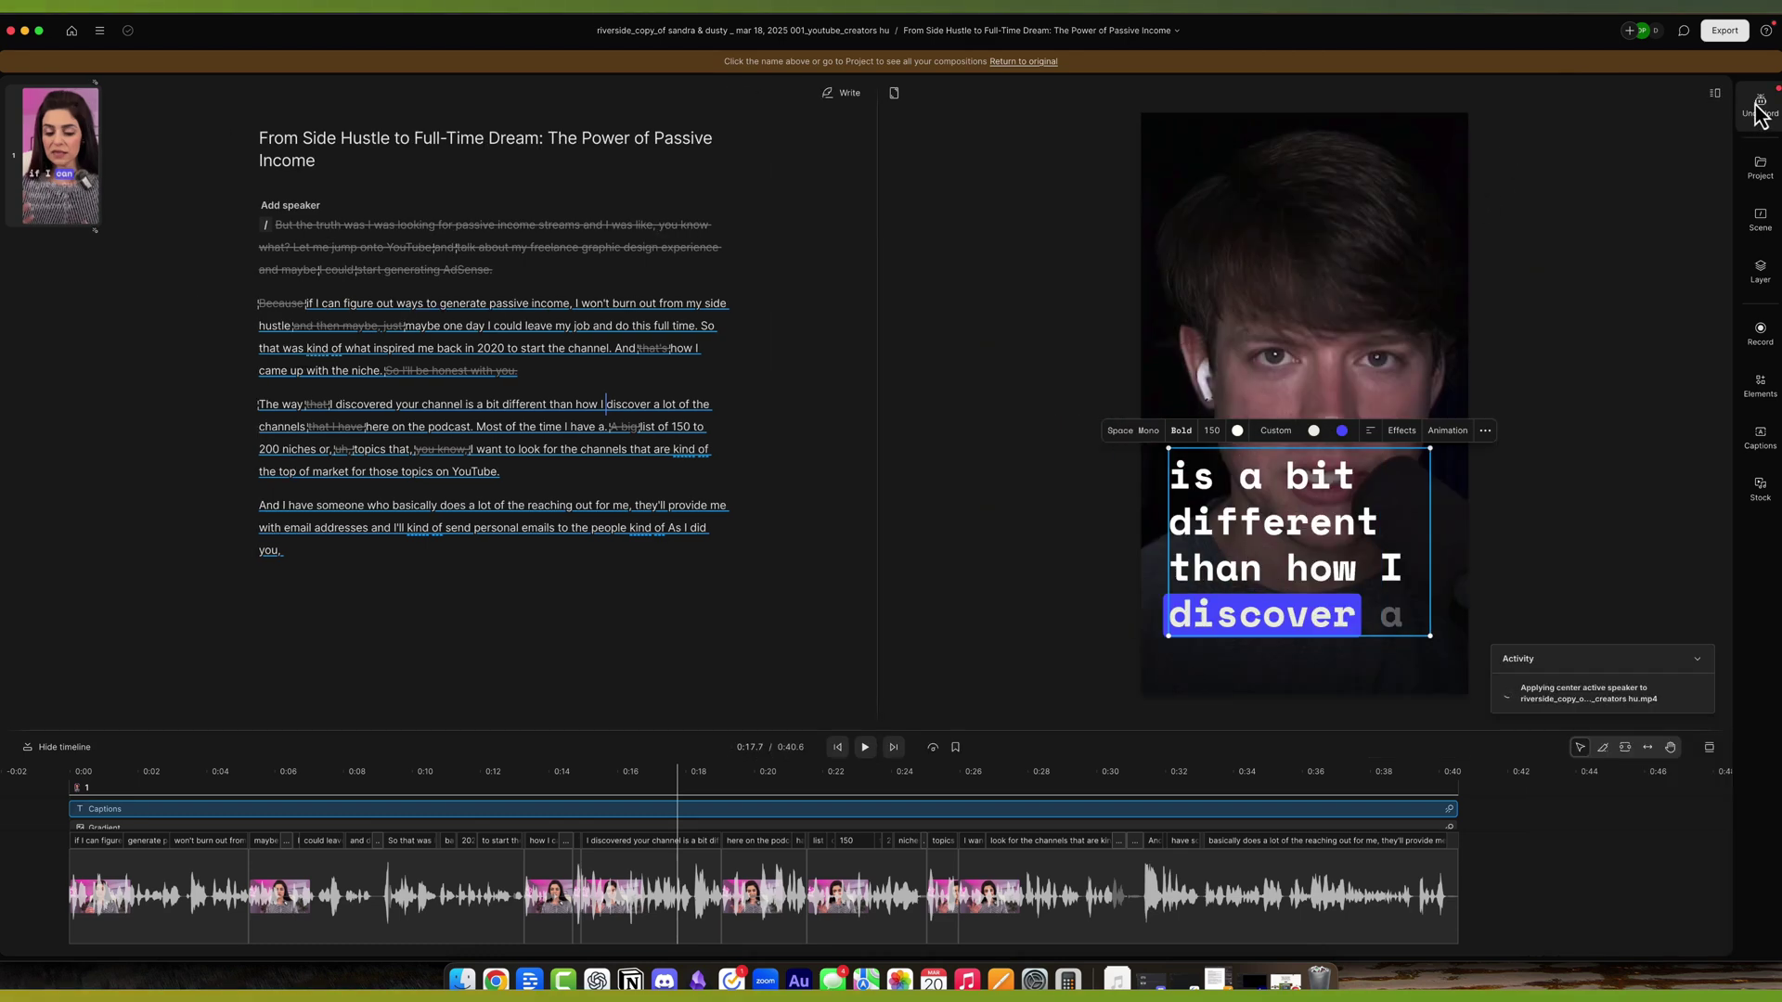
- Leave the saved clips and return to the full episode's Underlord tool list
left_click(1554, 93)
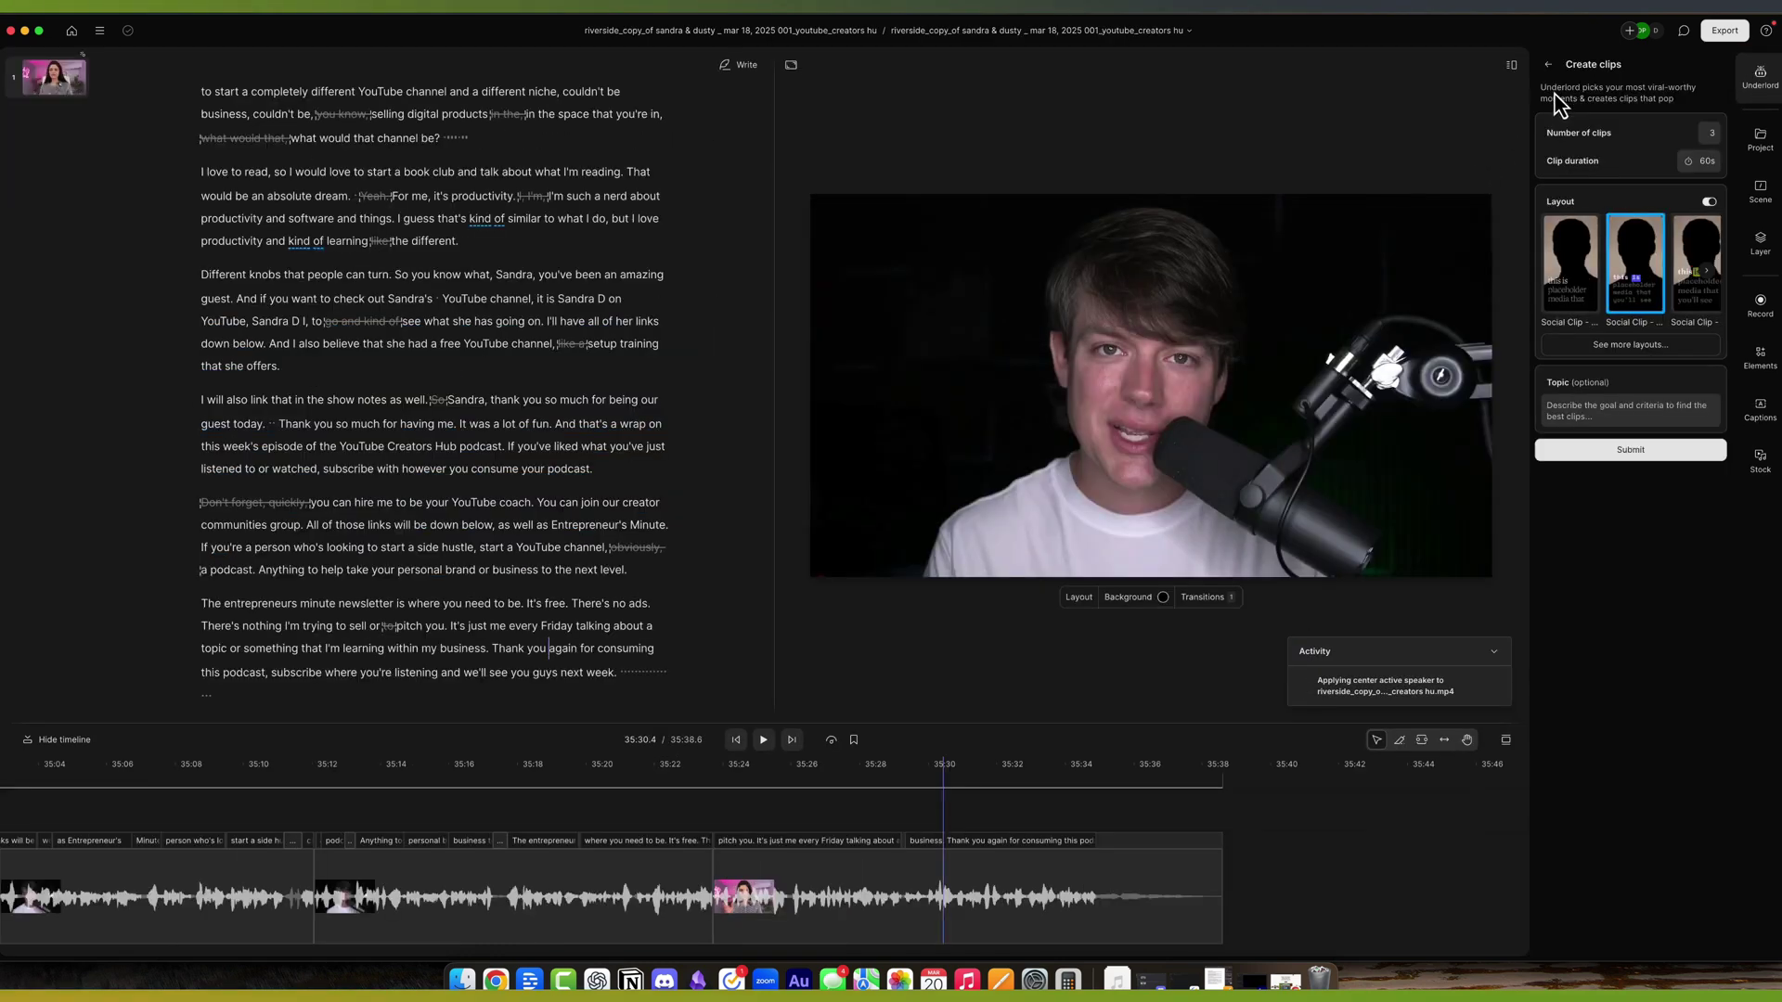
left_click(1554, 93)
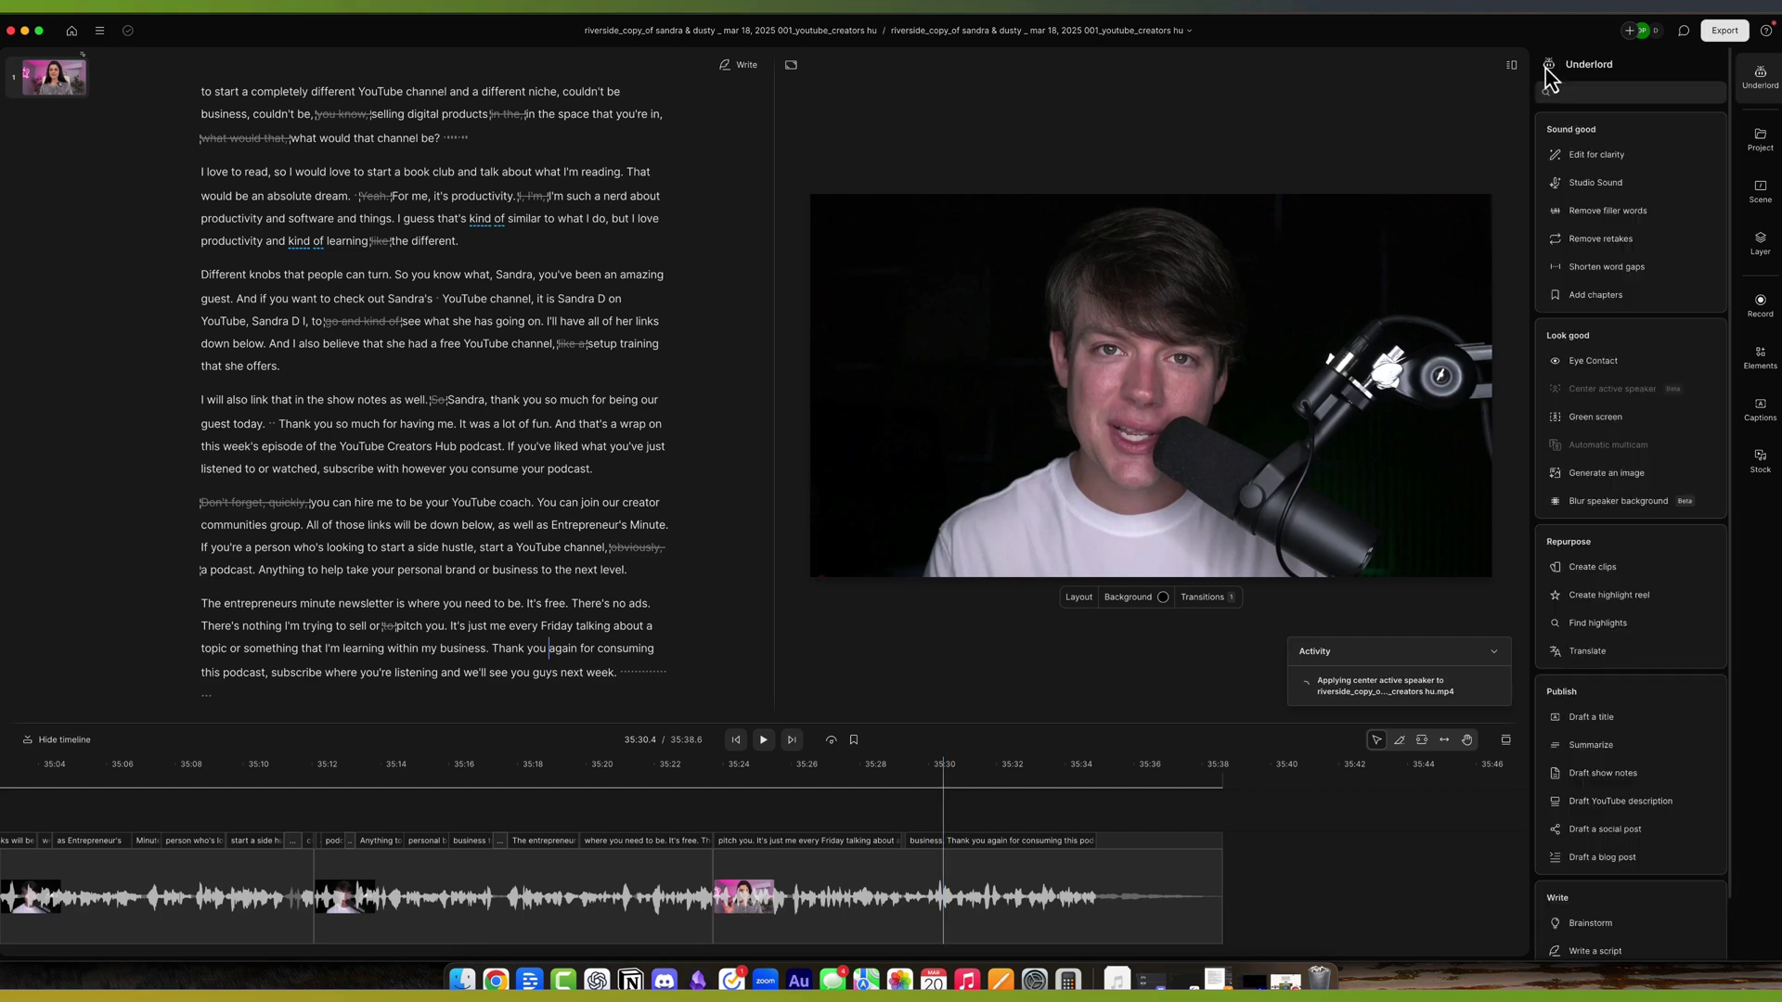
- Browse Translate's target languages without choosing one, then return to the Underlord tool list
left_click(1584, 656)
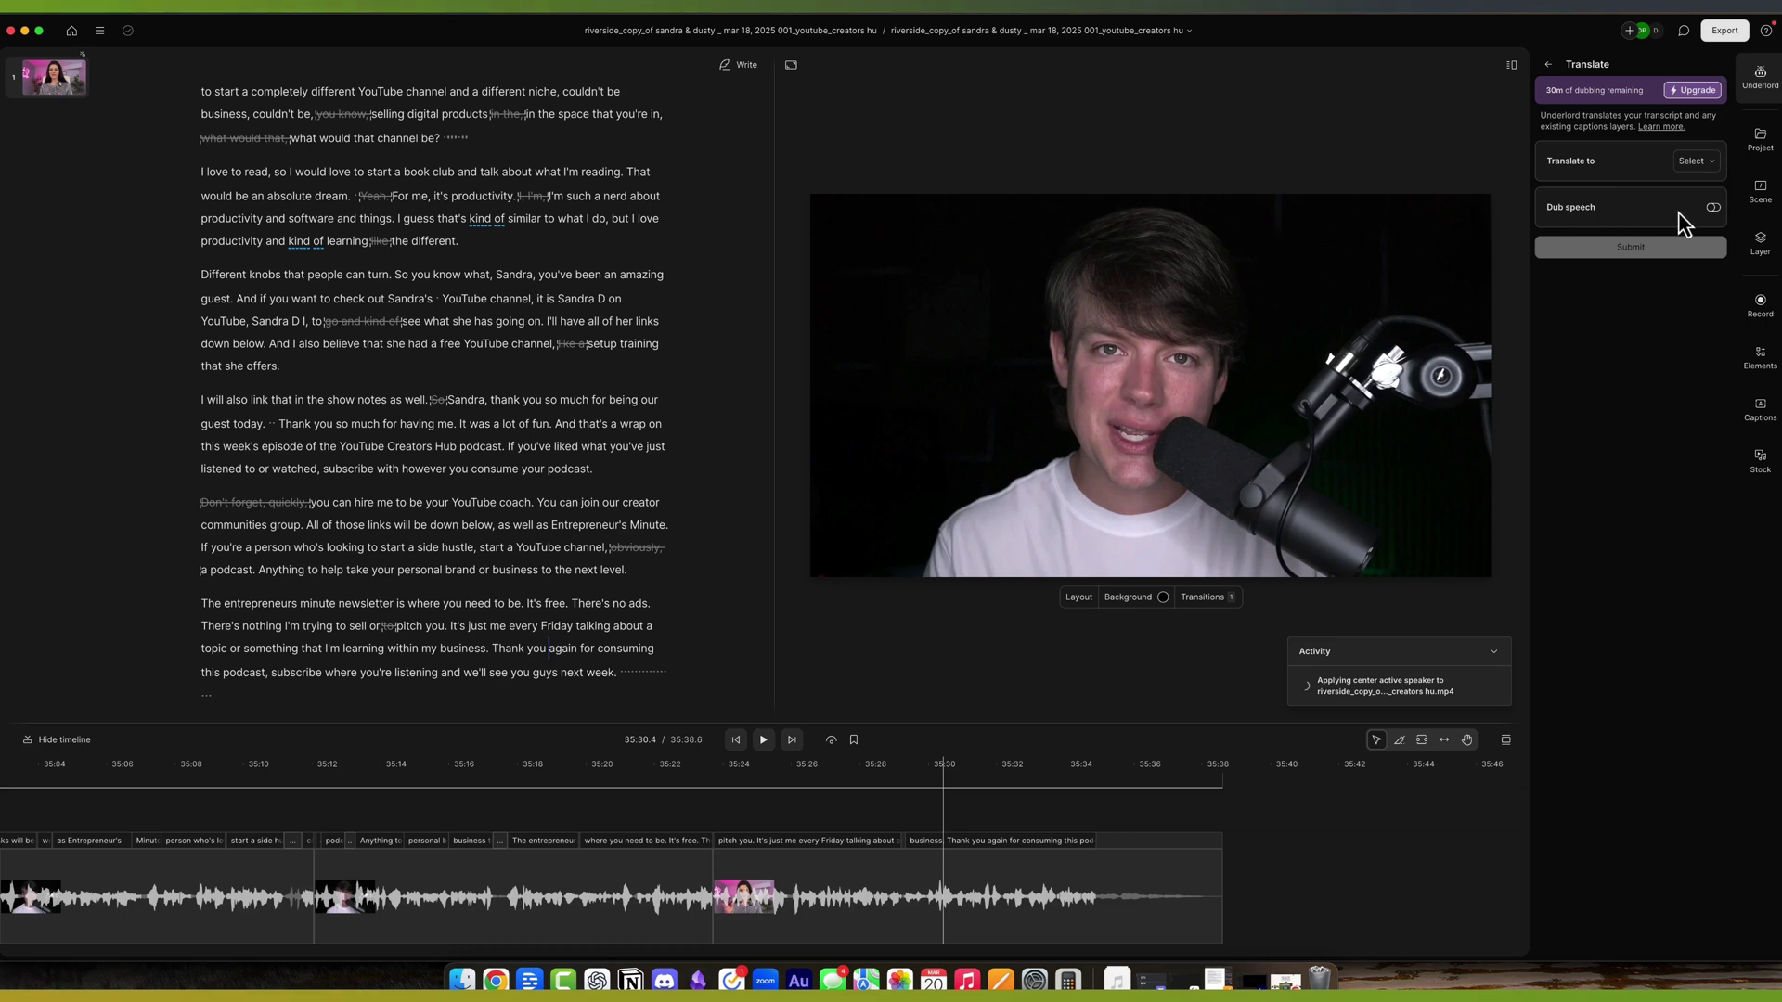
left_click(1695, 162)
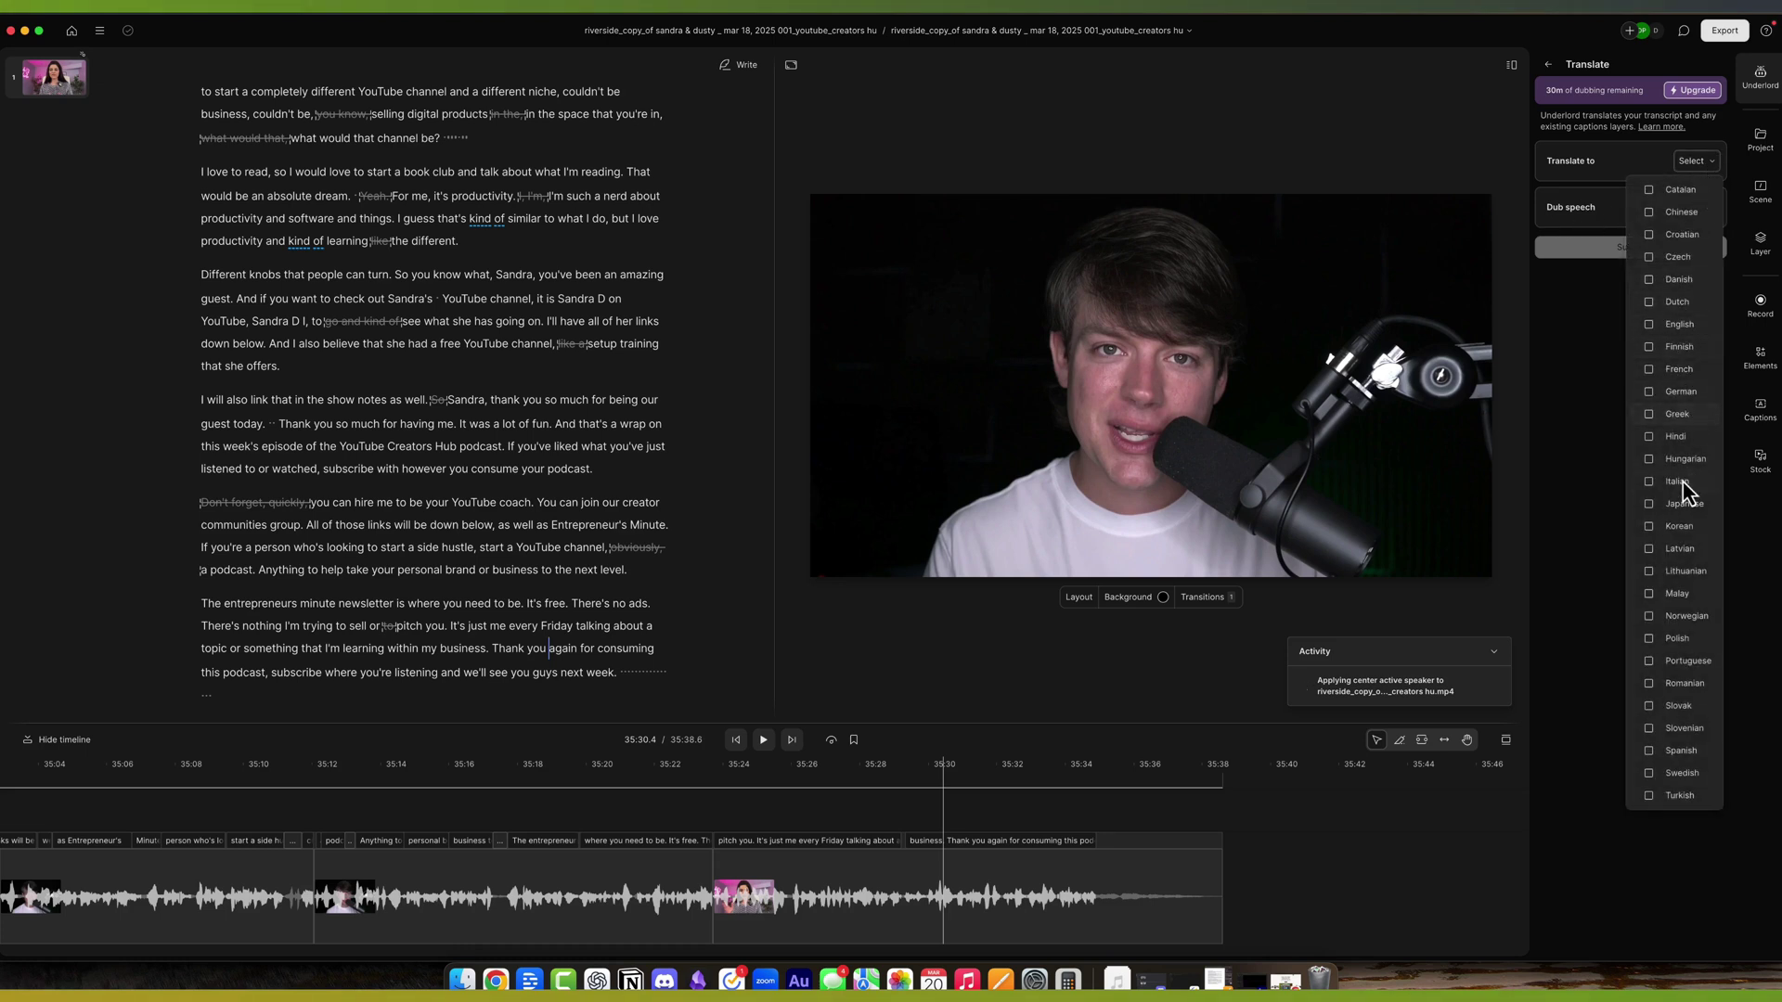
left_click(1614, 421)
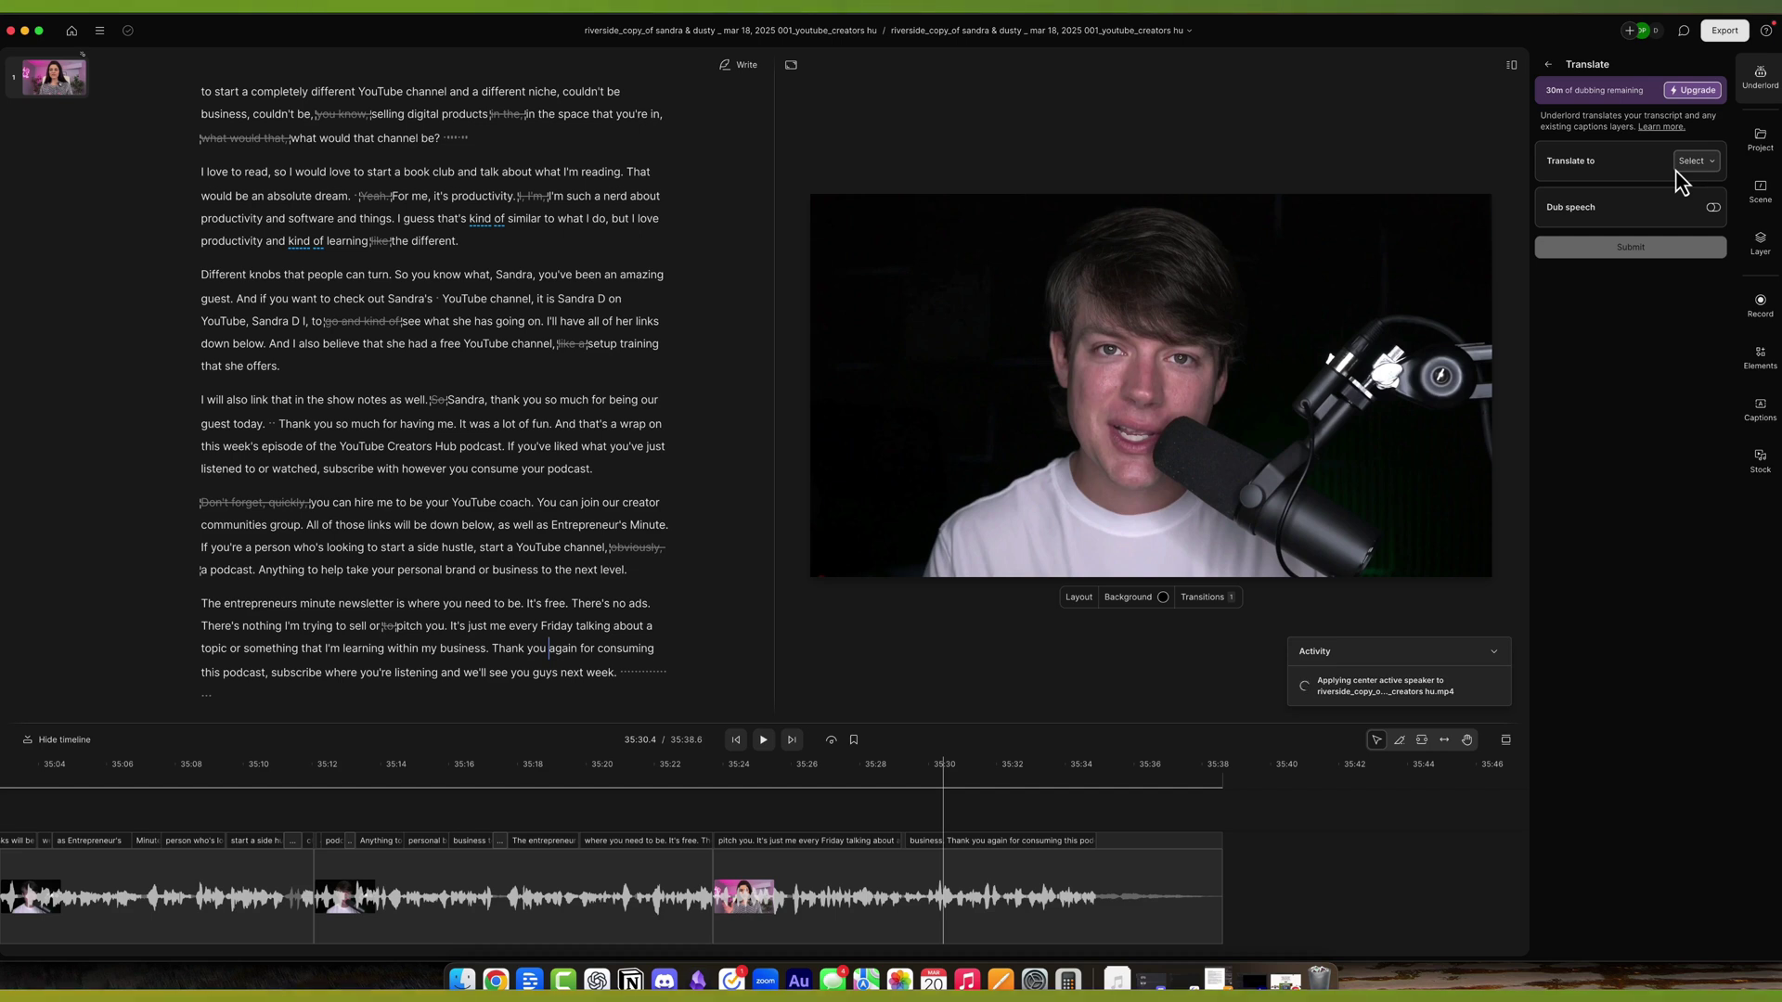
left_click(1548, 64)
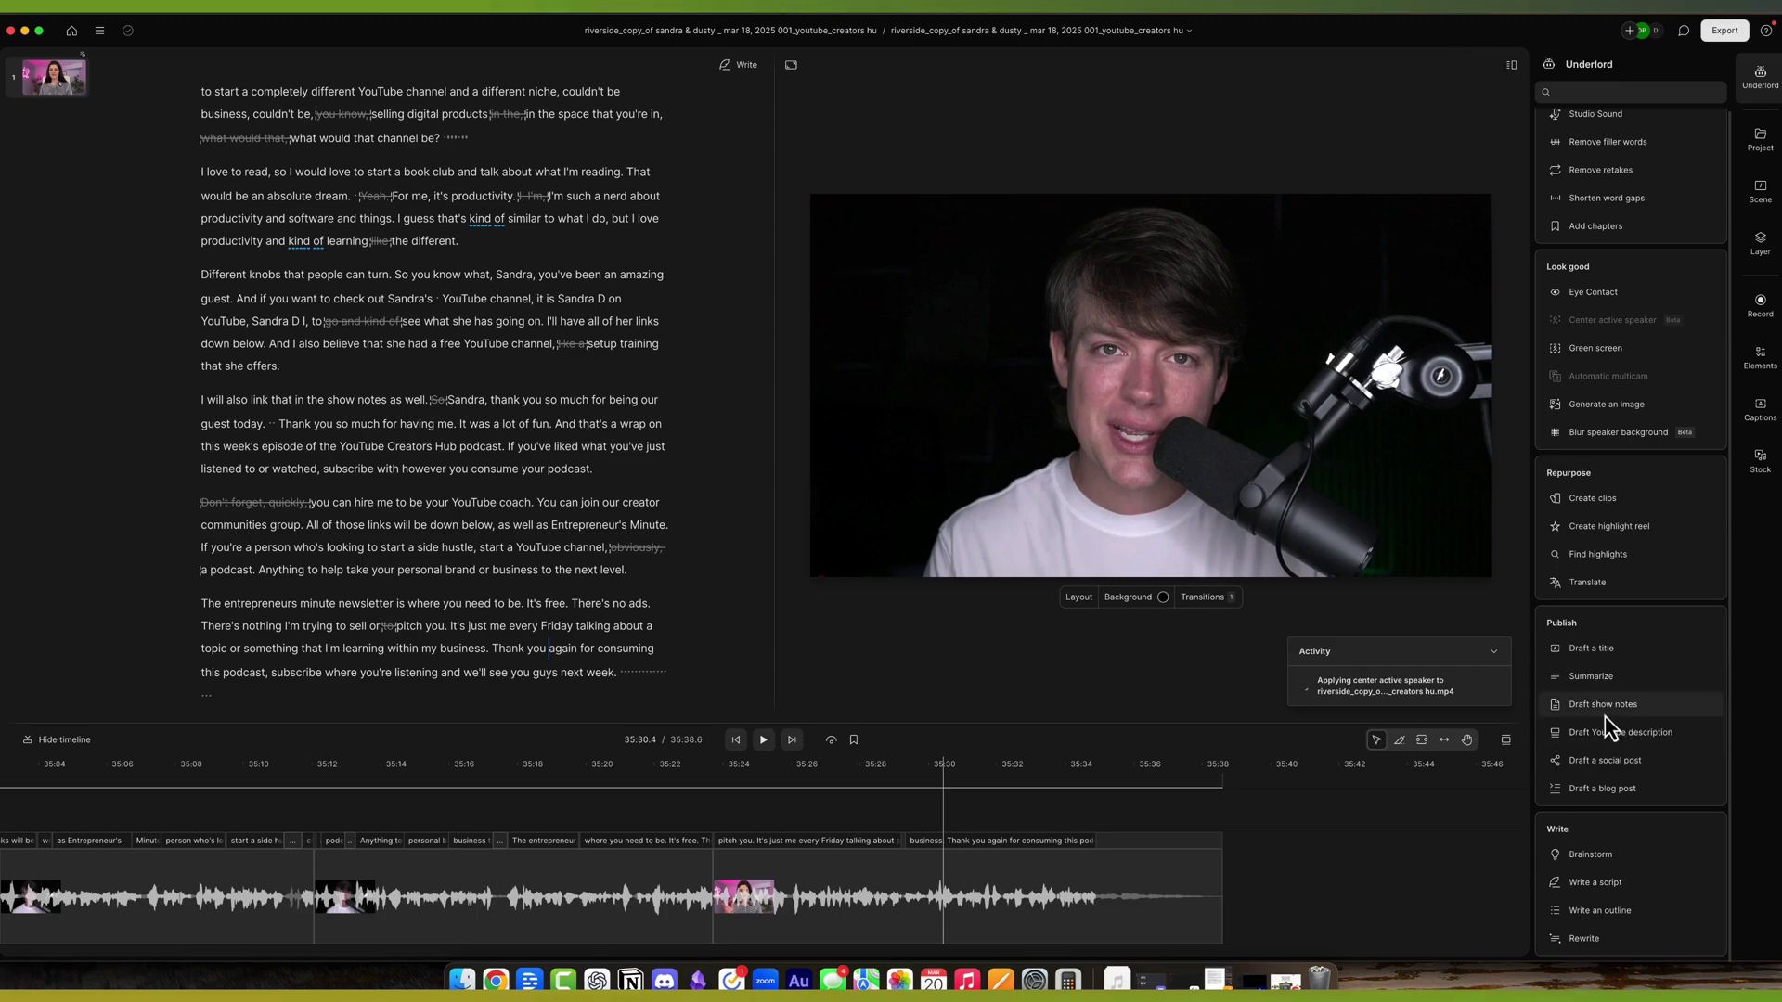
- Have Underlord draft ten episode title ideas, copy them, and return to the tool list
left_click(1595, 650)
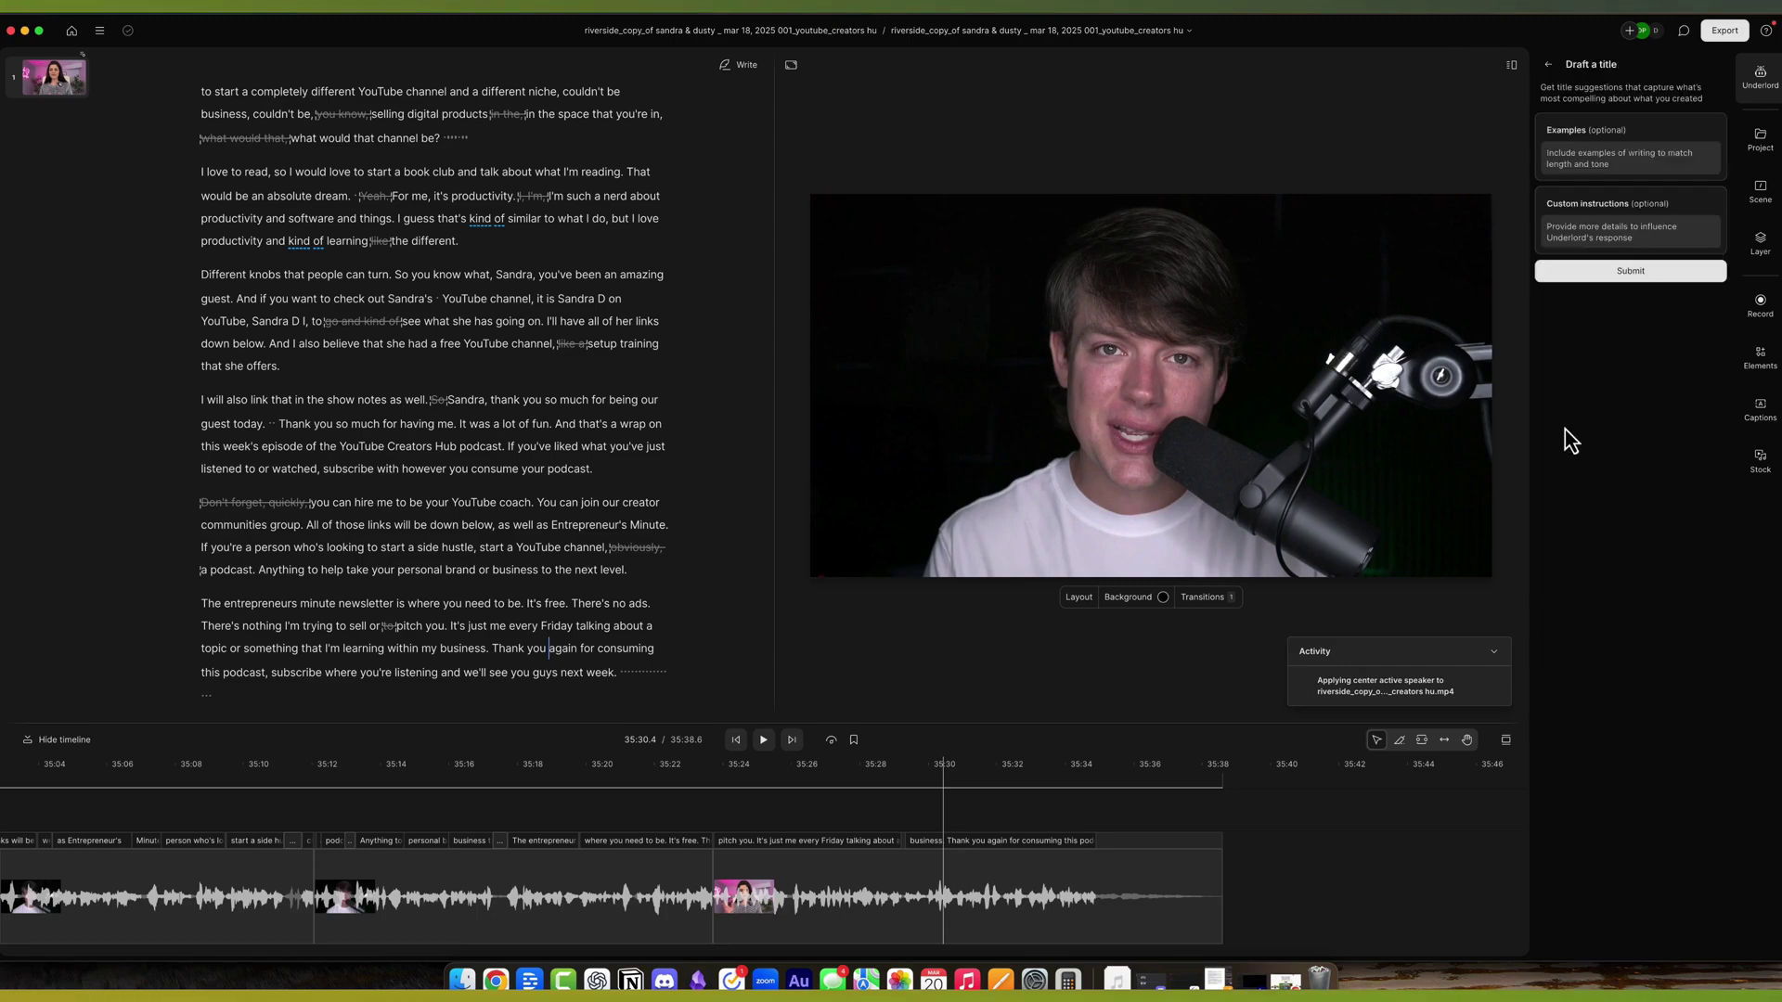
left_click(1626, 277)
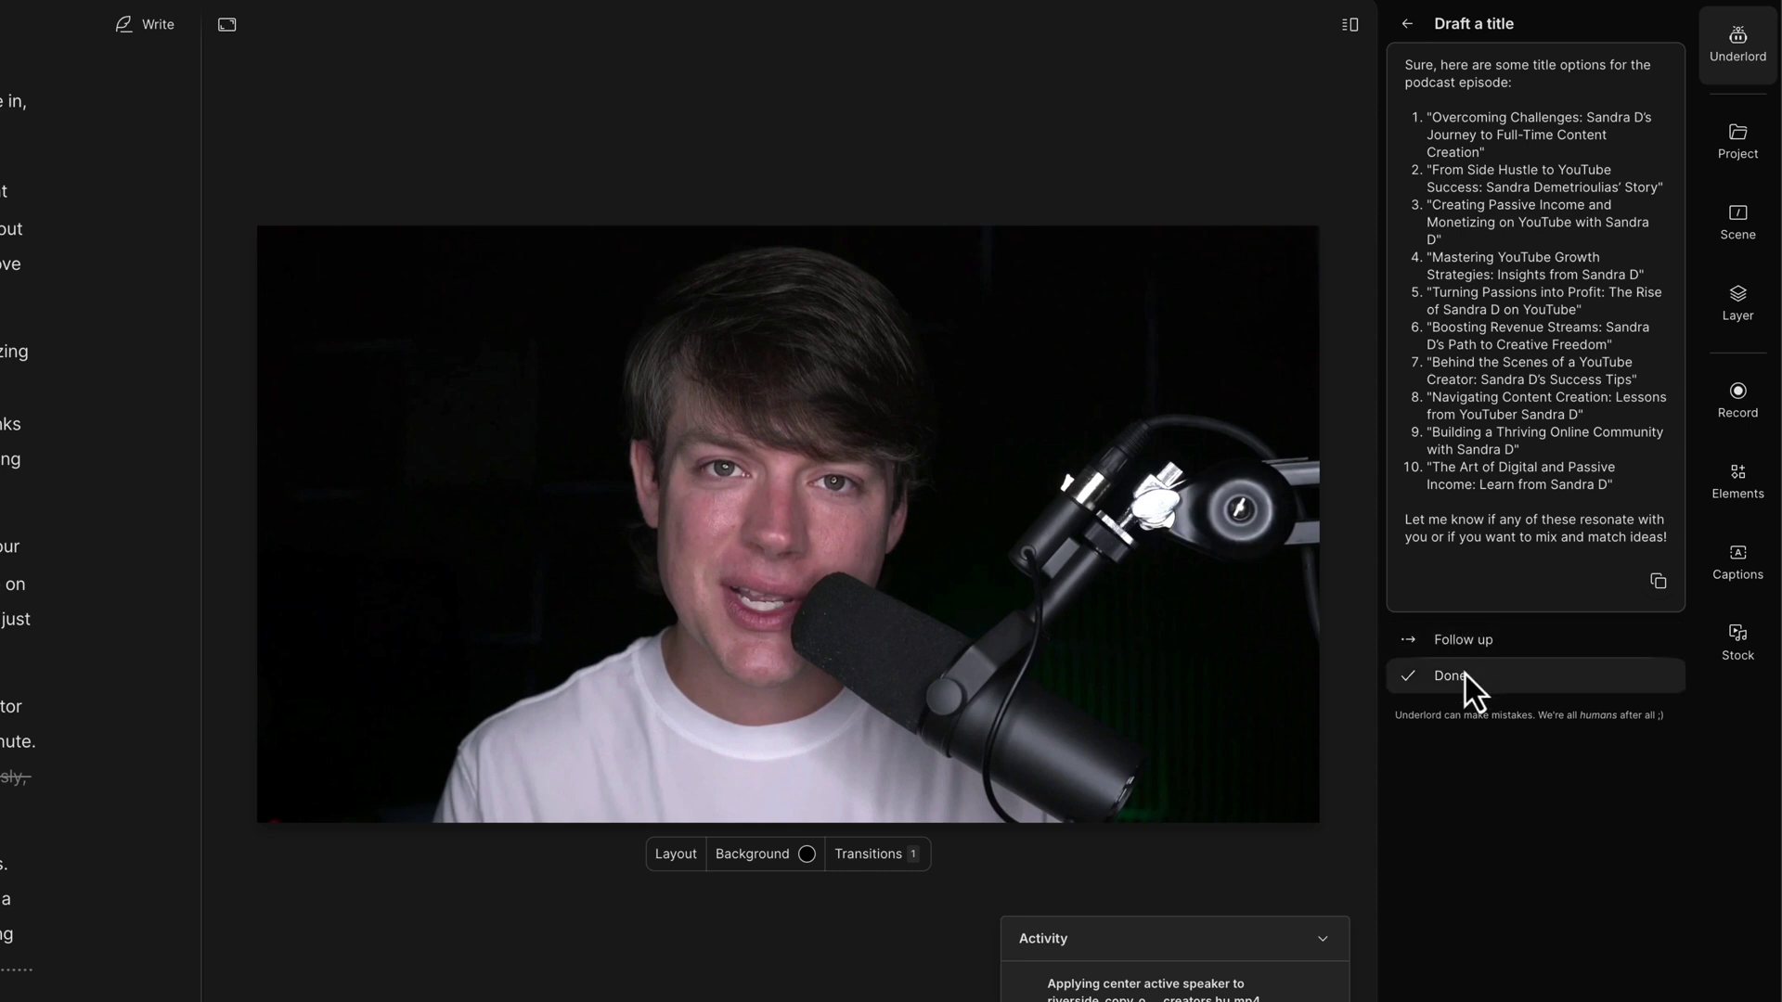
left_click(1658, 581)
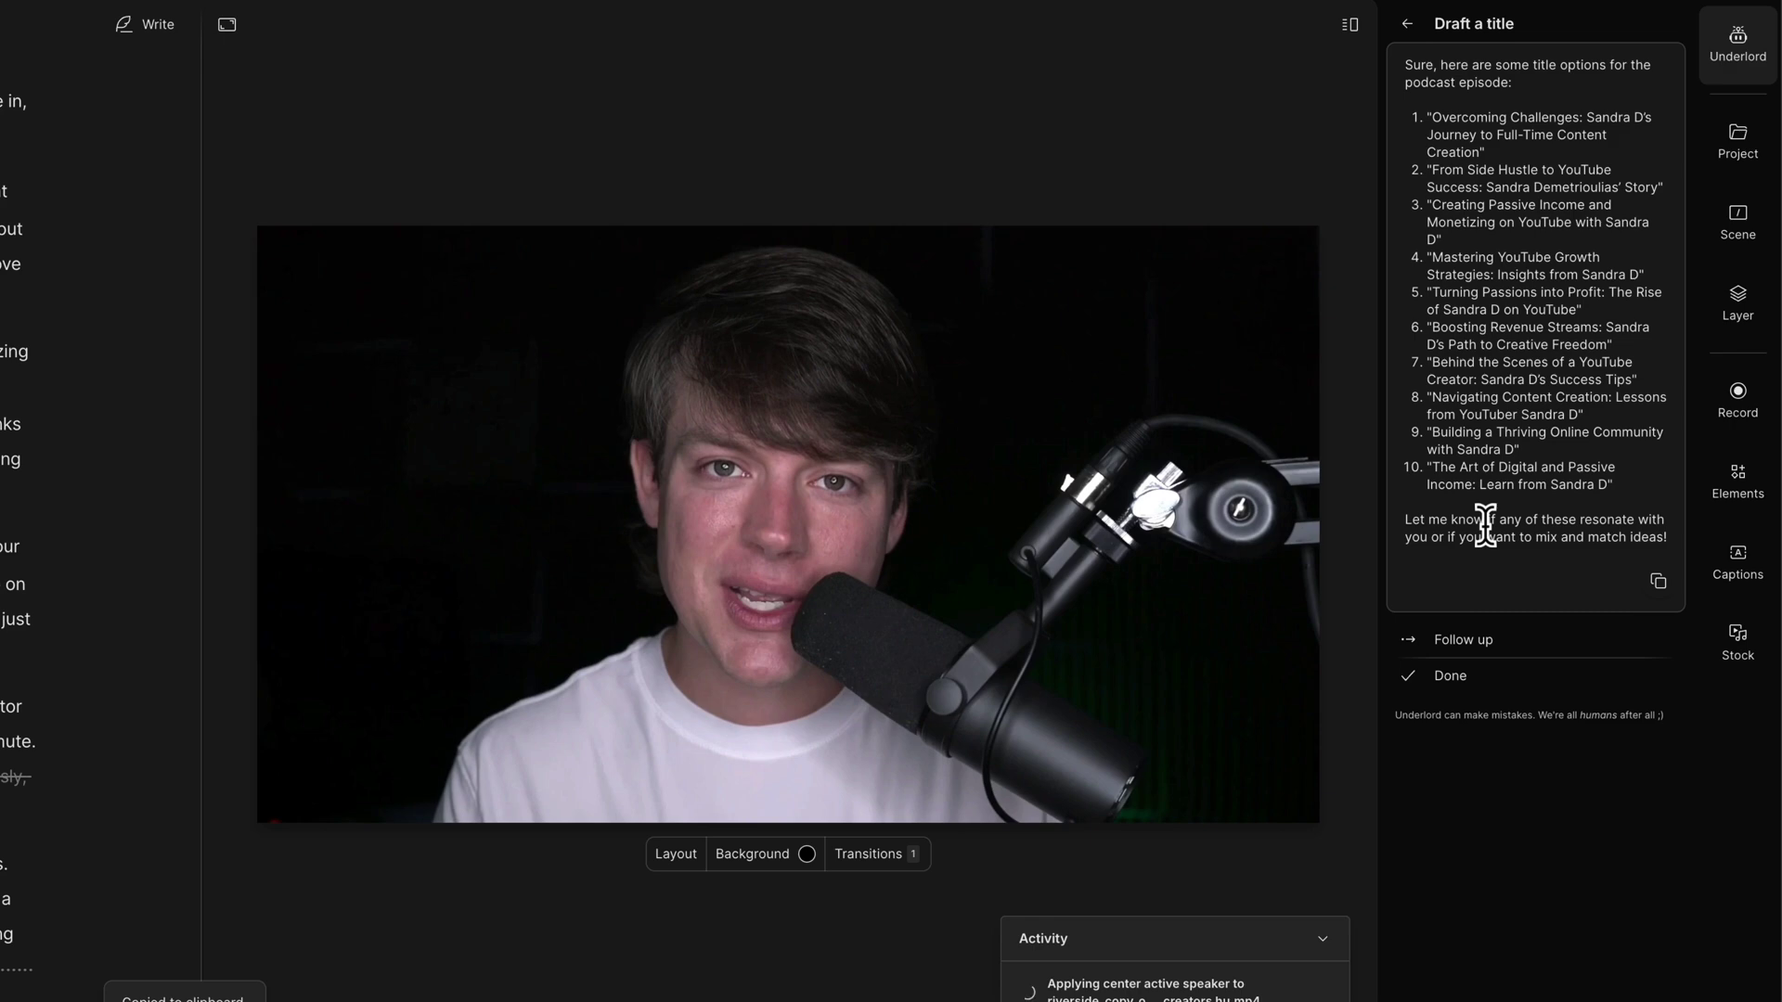
left_click(1407, 23)
left_click(1407, 23)
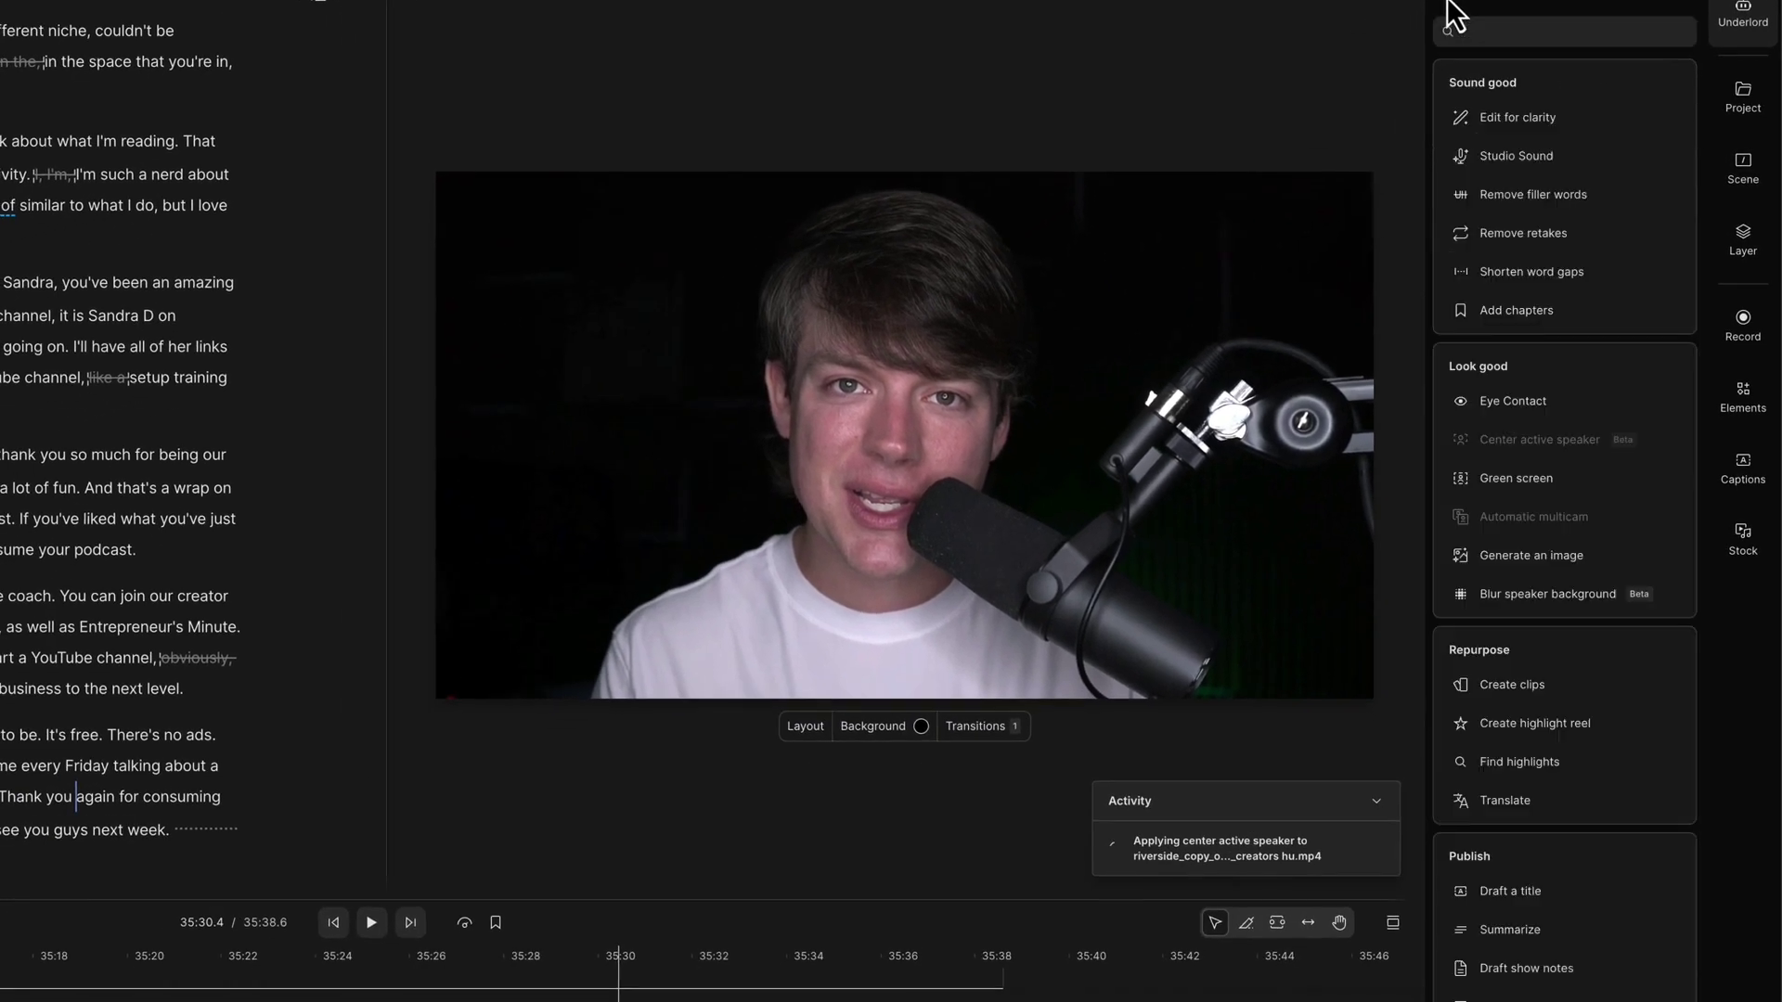
- Draft show notes with an episode summary and chapters from 00:00 to 34:49
left_click(1516, 974)
key("Return")
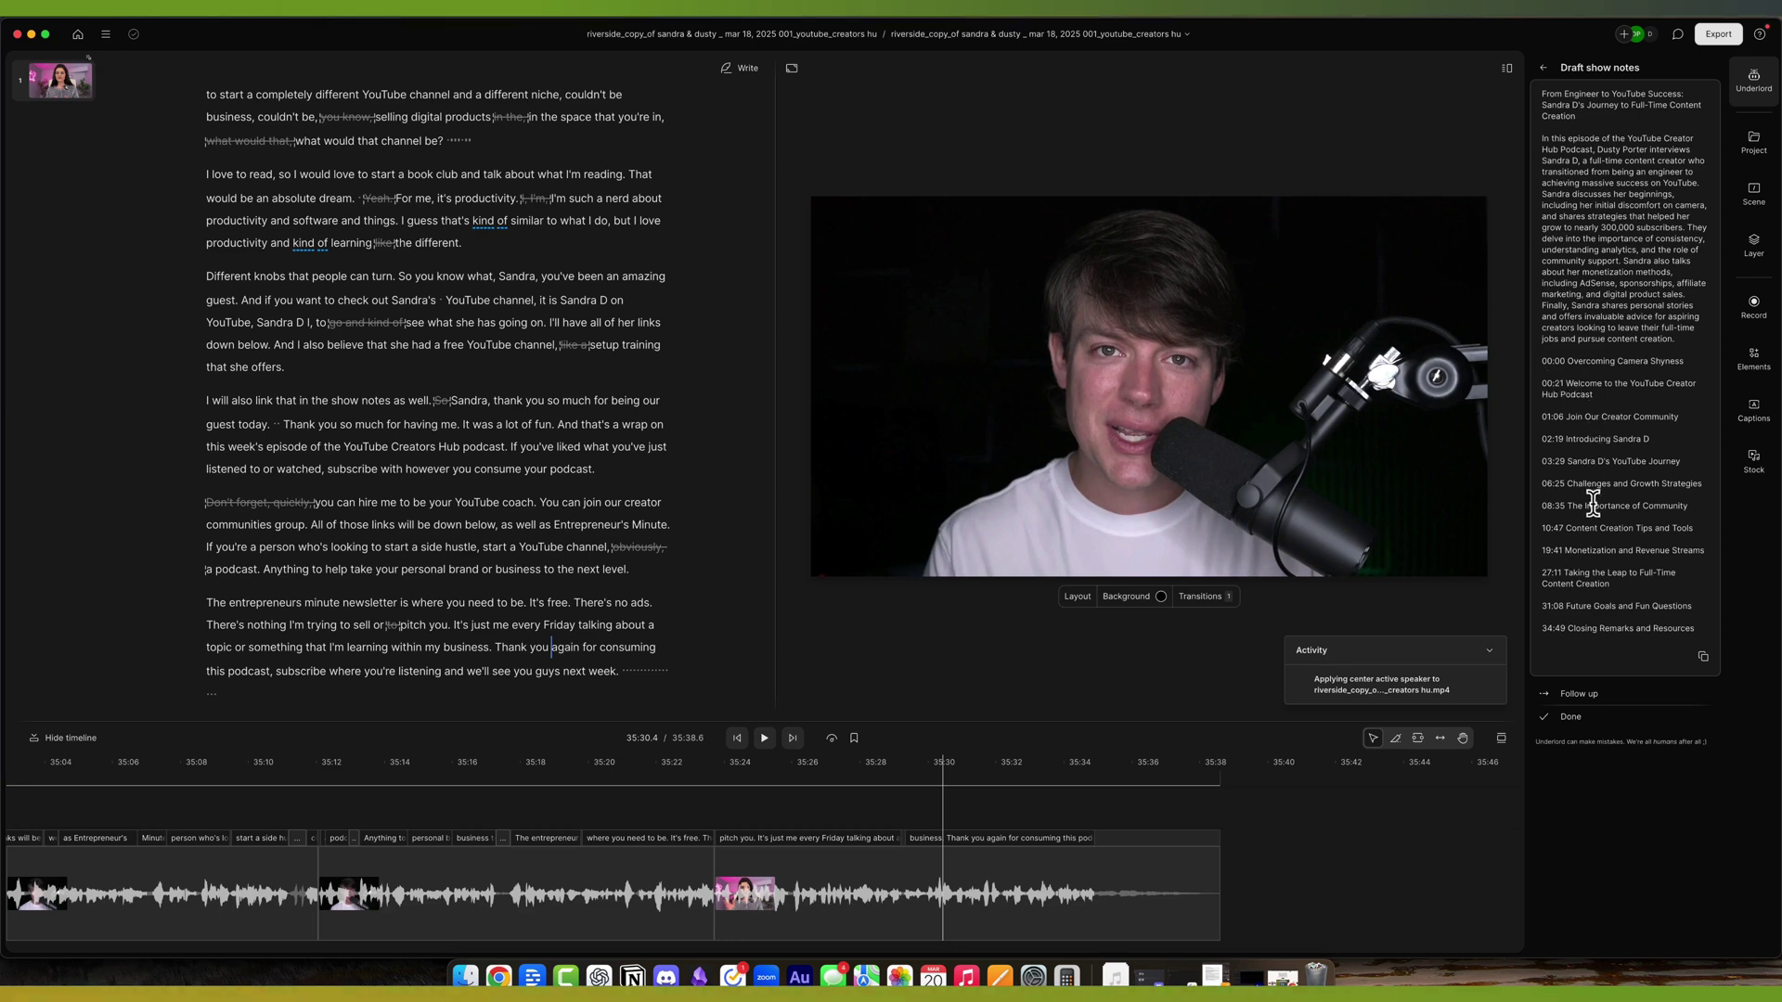
left_click(1546, 67)
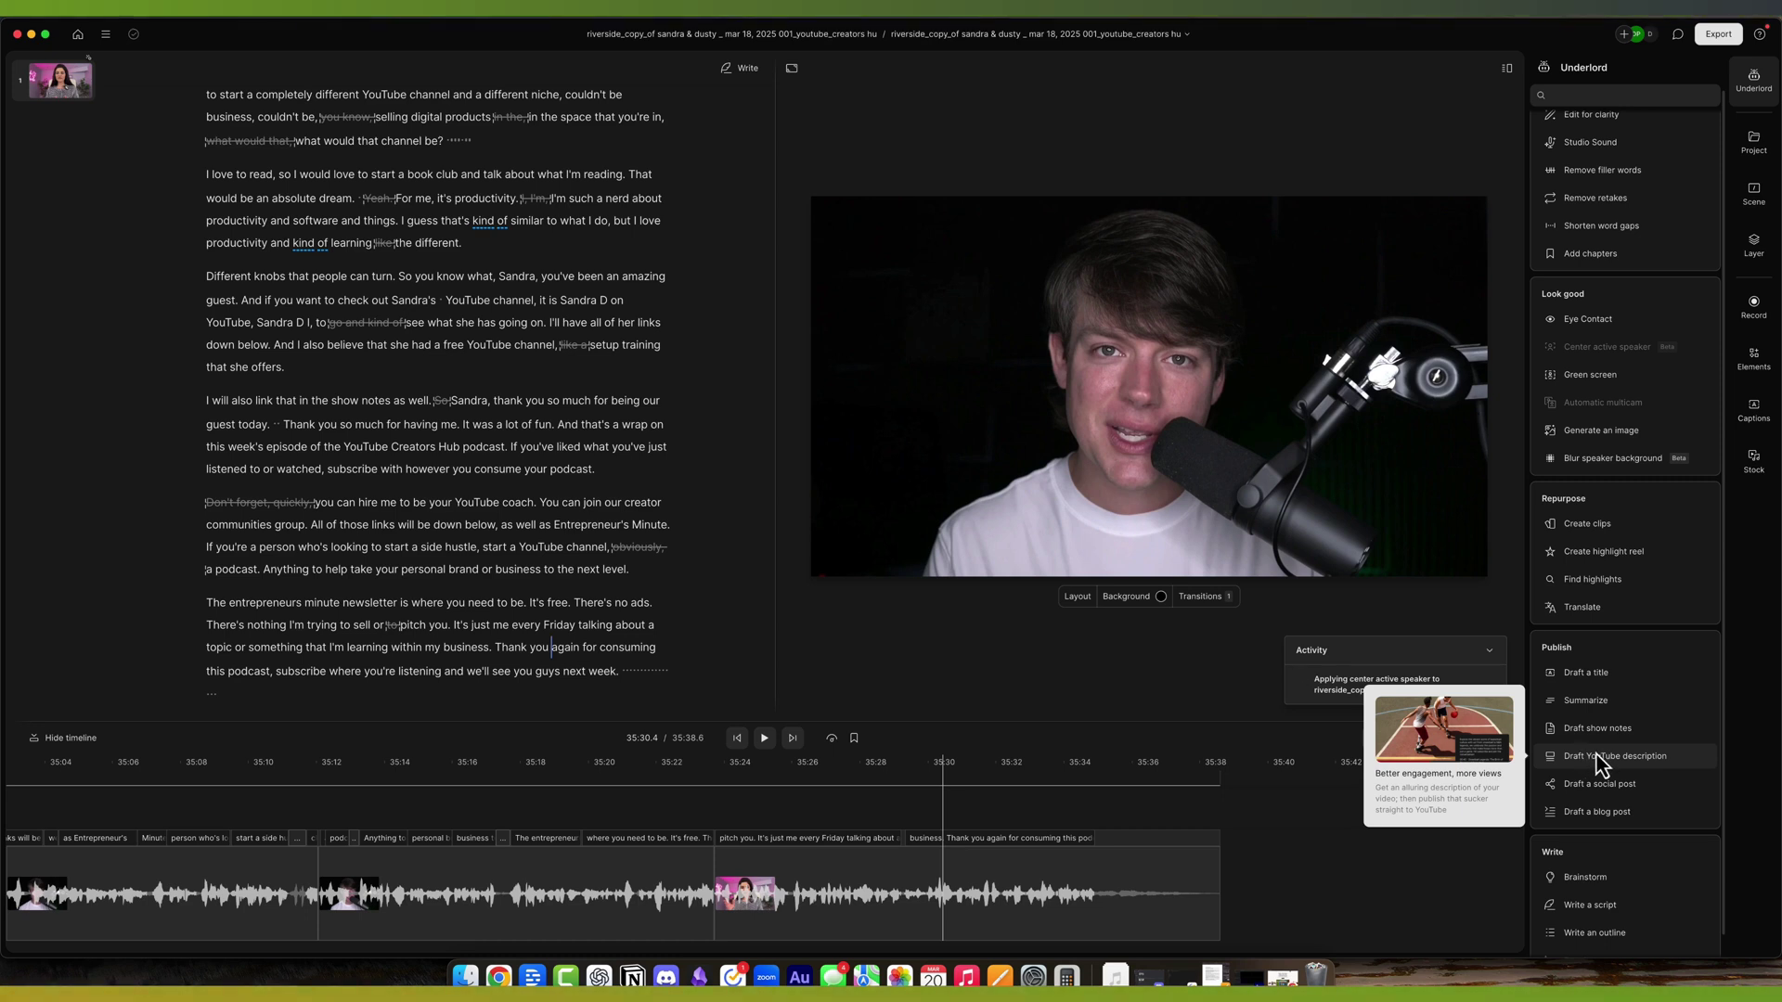
scroll(1600, 759, "down", 1)
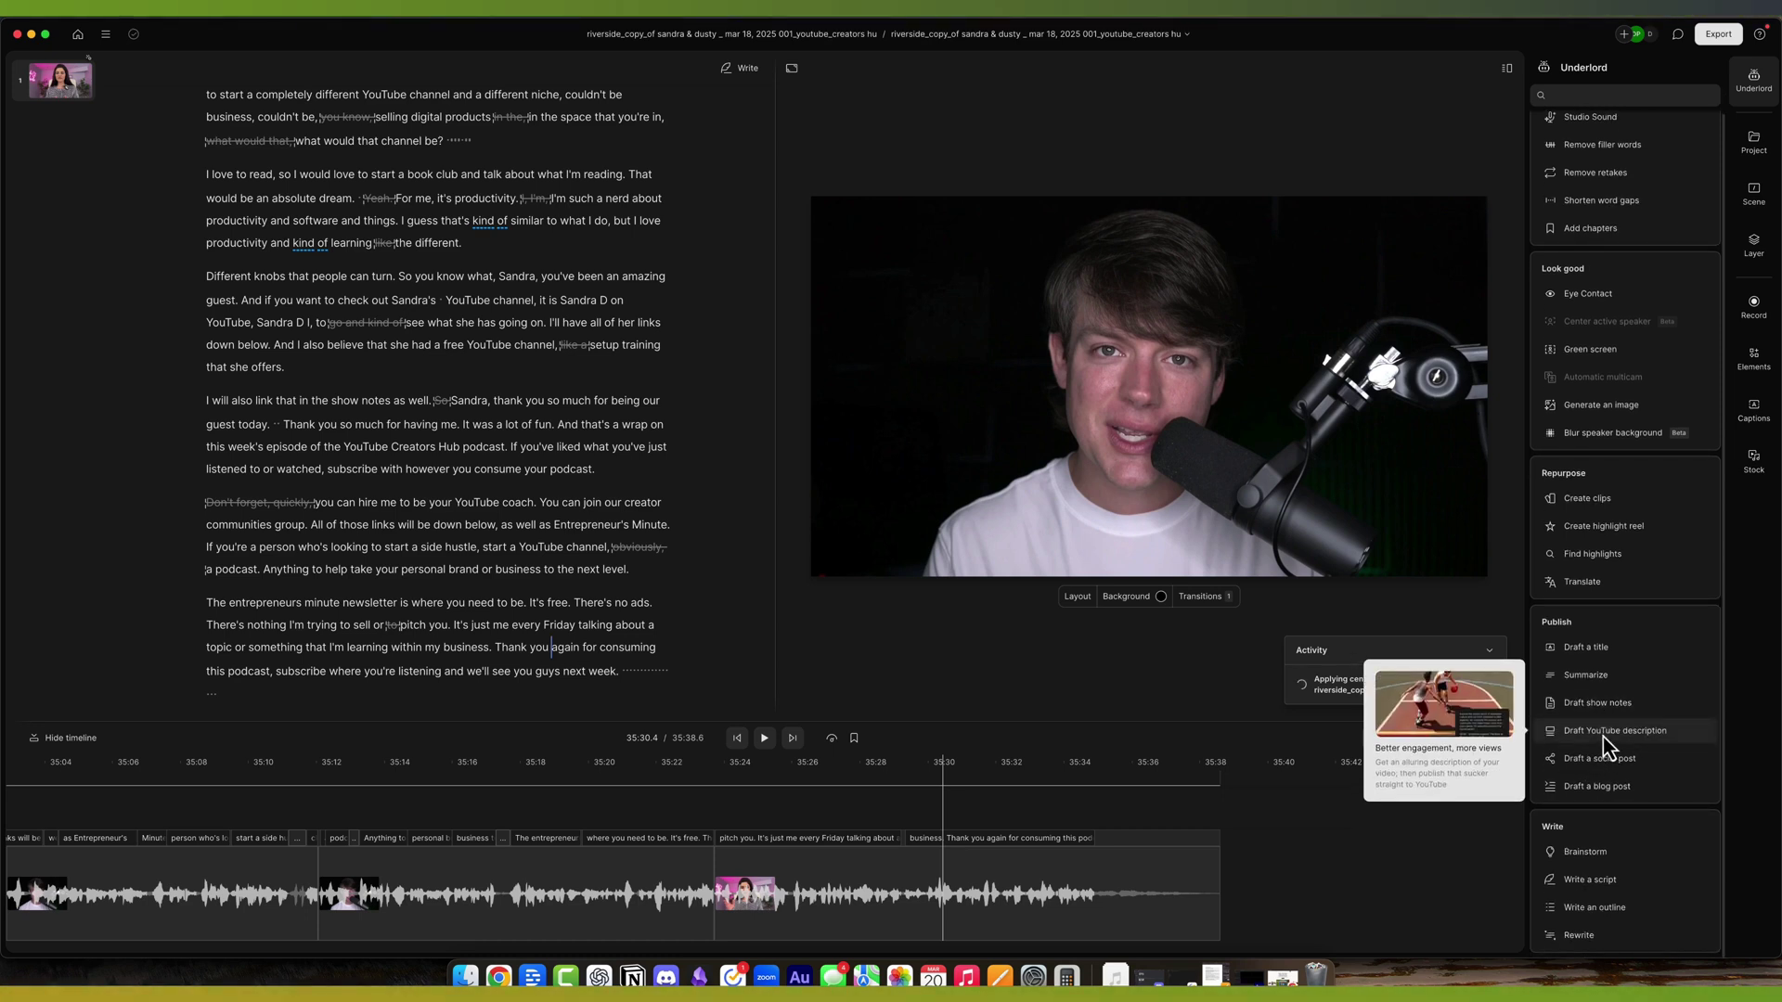
mouse_move(1625, 798)
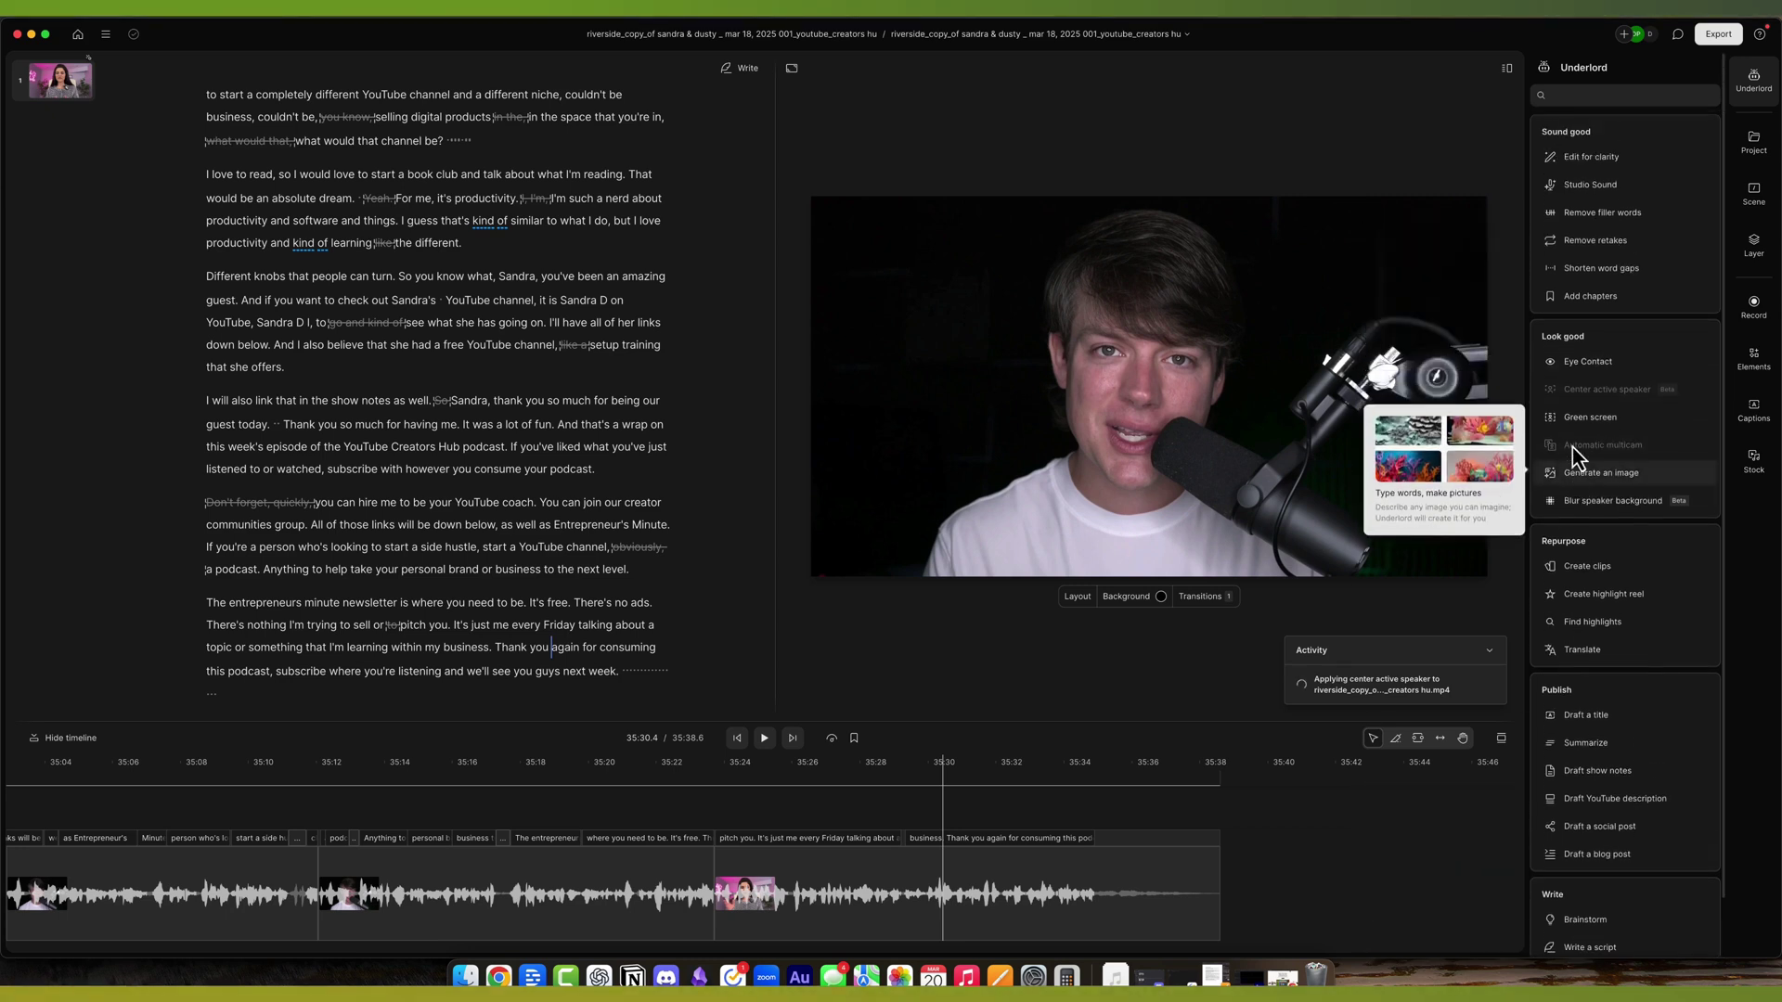
scroll(1612, 158, "up", 2)
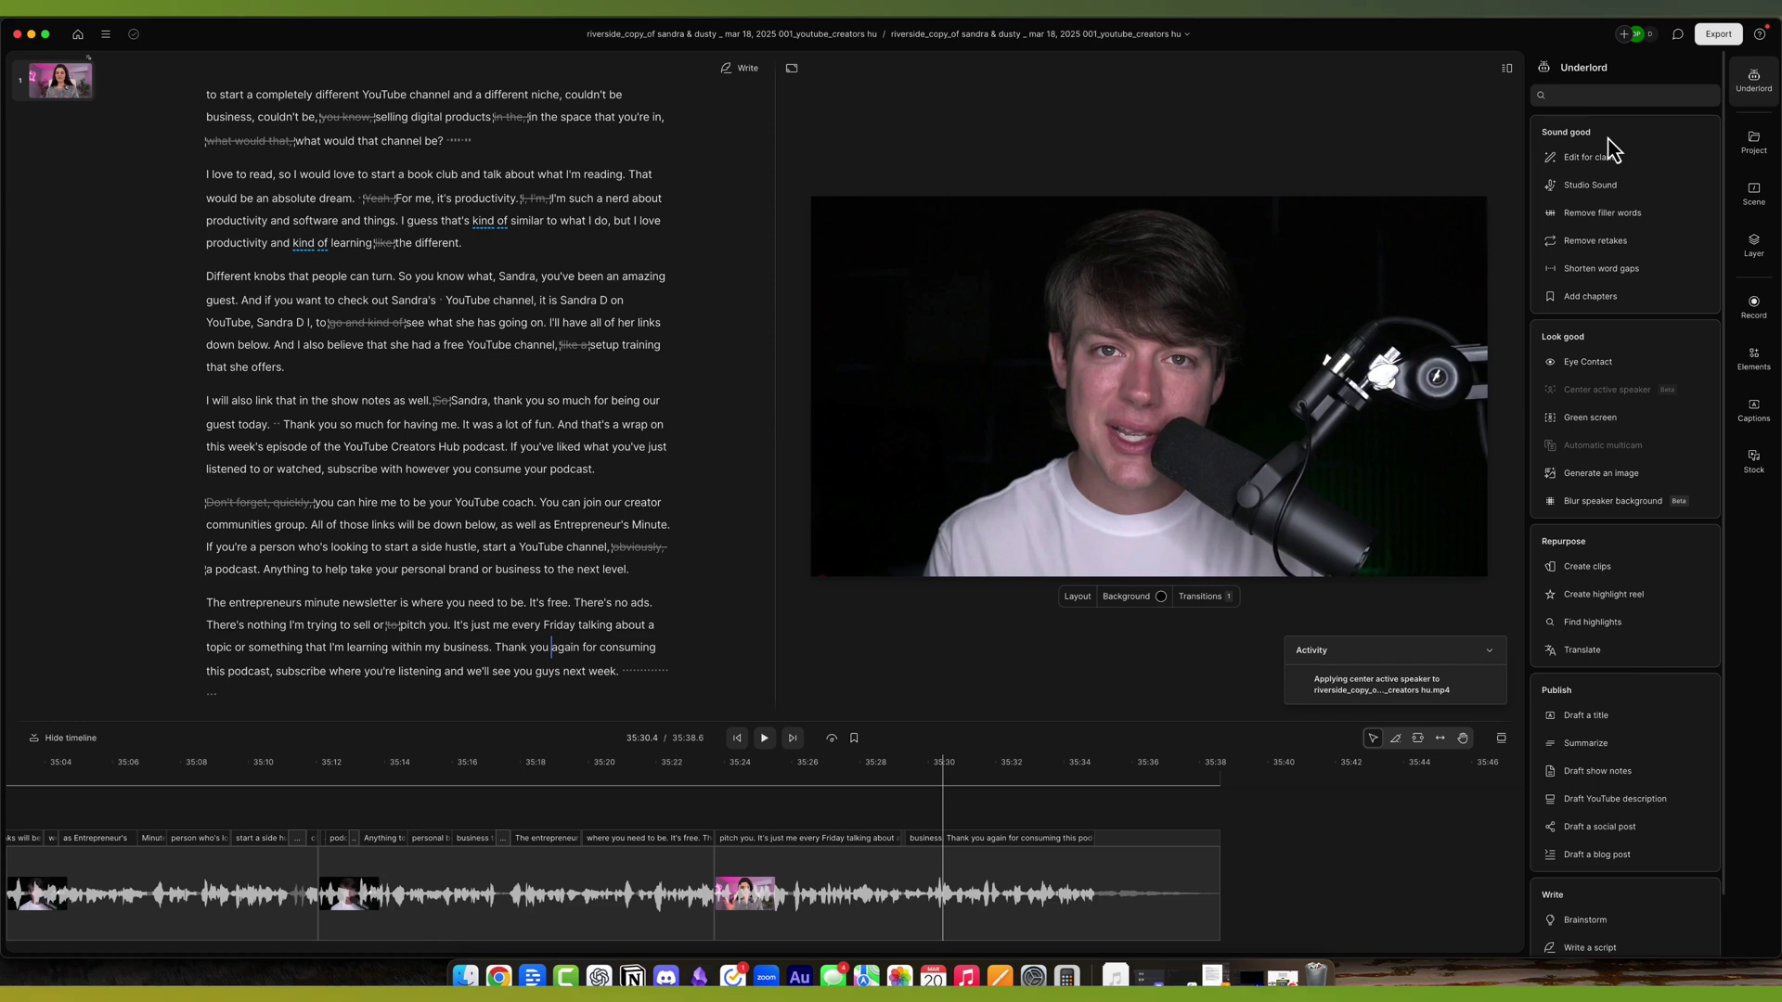
- Upload Chef -esv2-60p-bg-30p.mp3 from Downloads into the project files and close its preview
left_click(1748, 143)
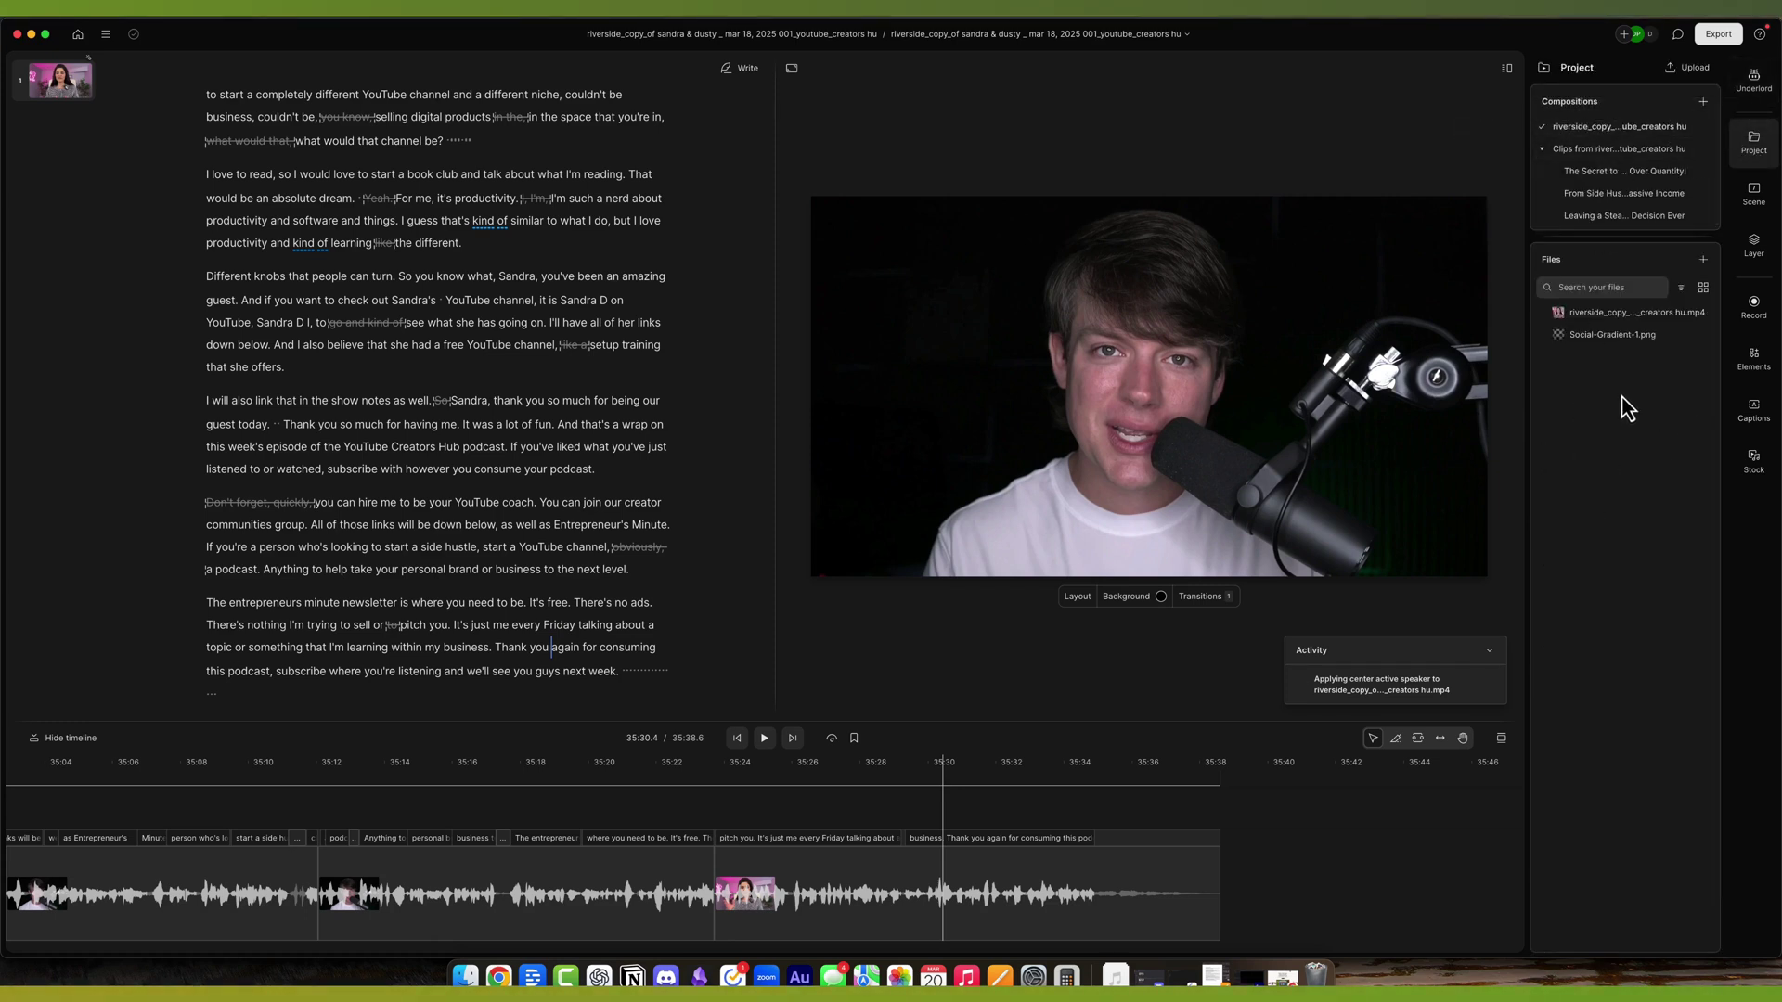
left_click(1704, 261)
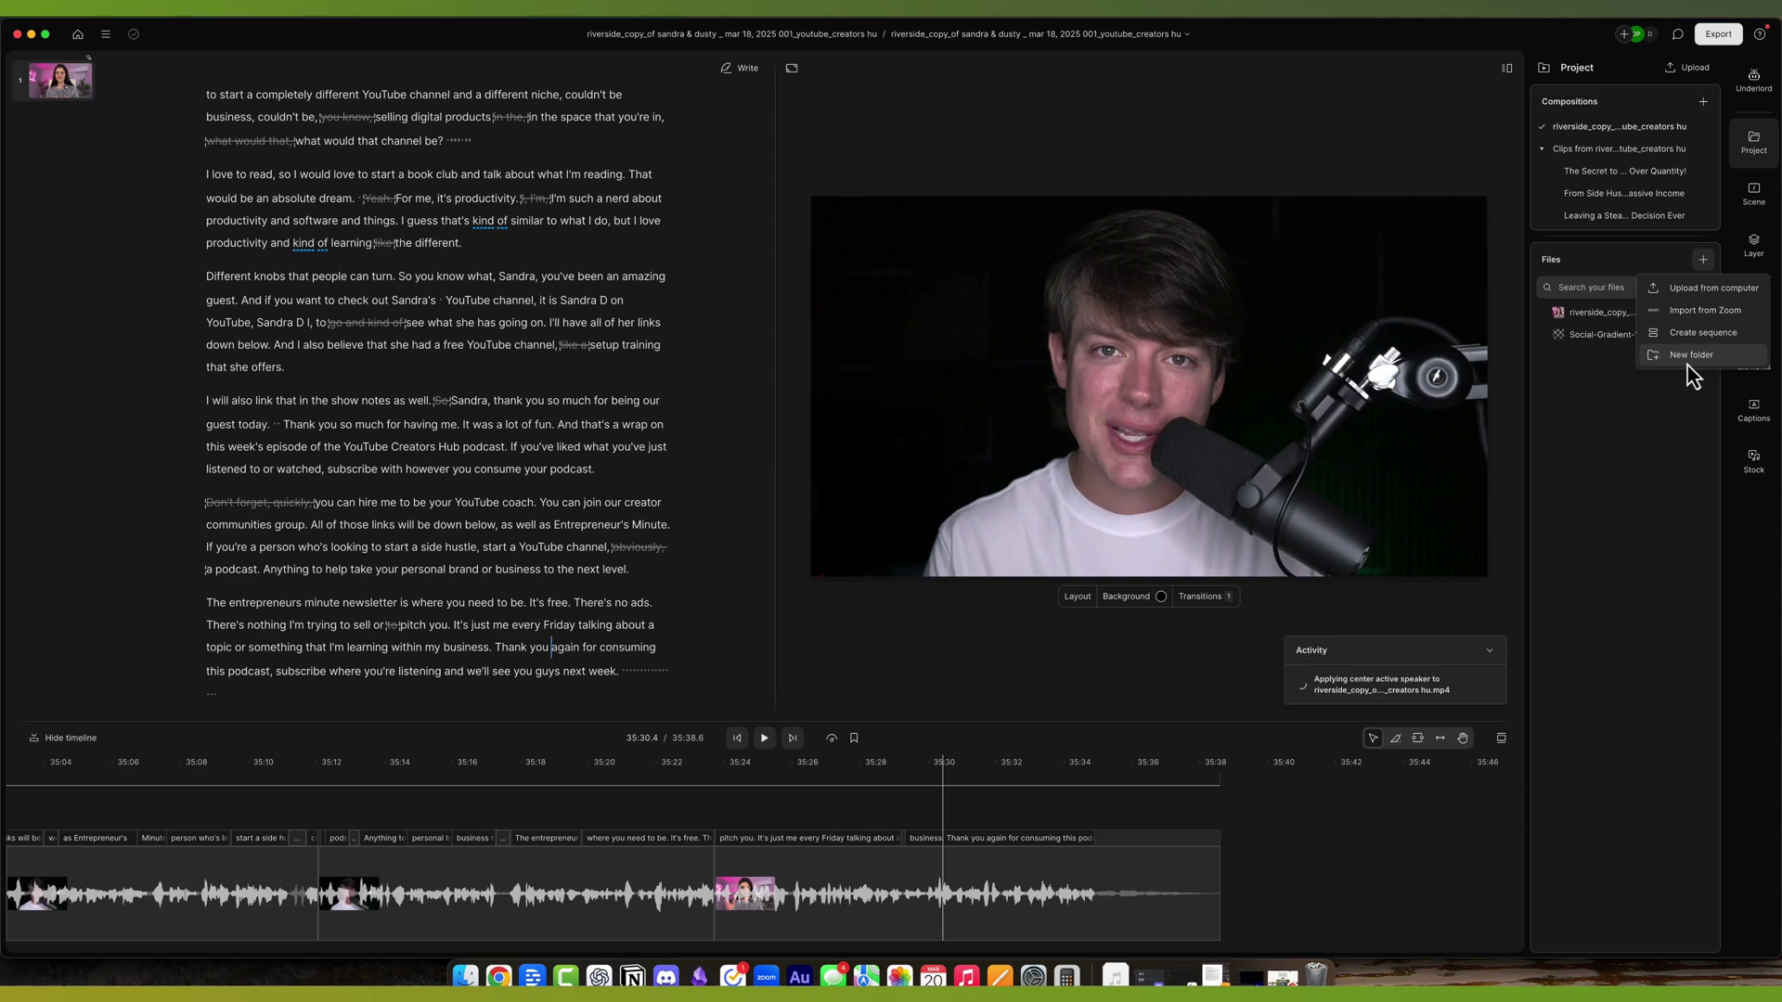
left_click(1704, 289)
left_click(785, 506)
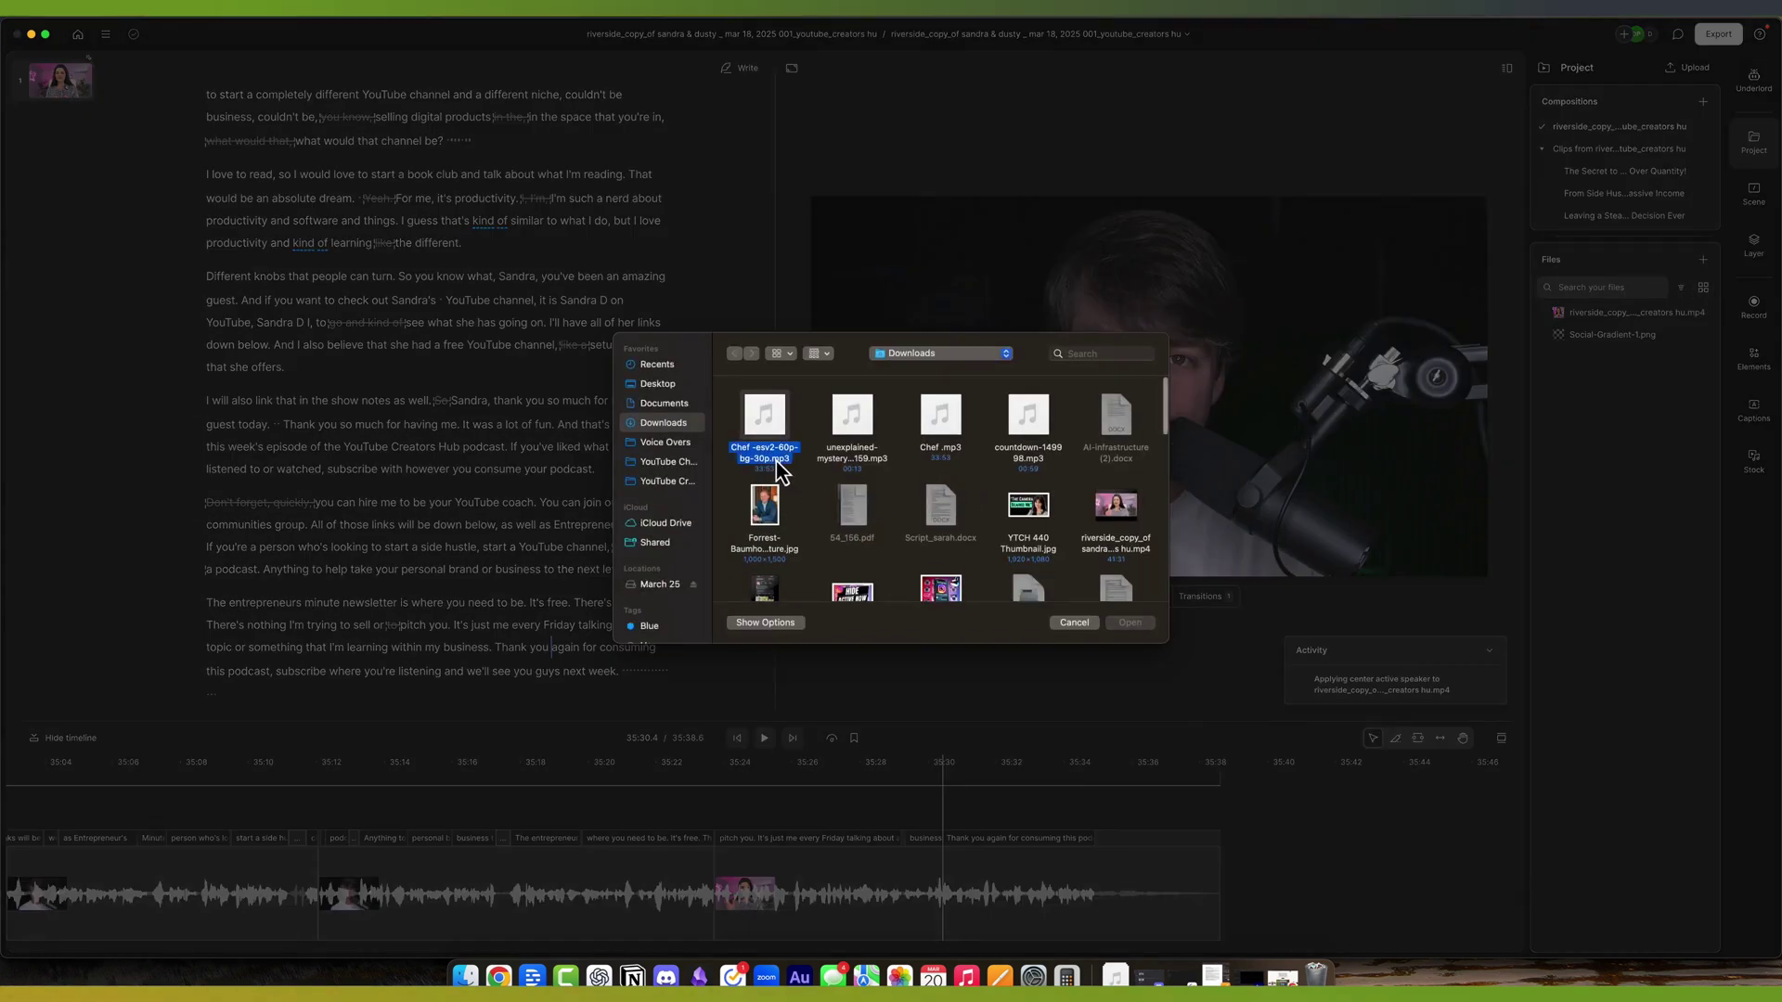
left_click(1147, 623)
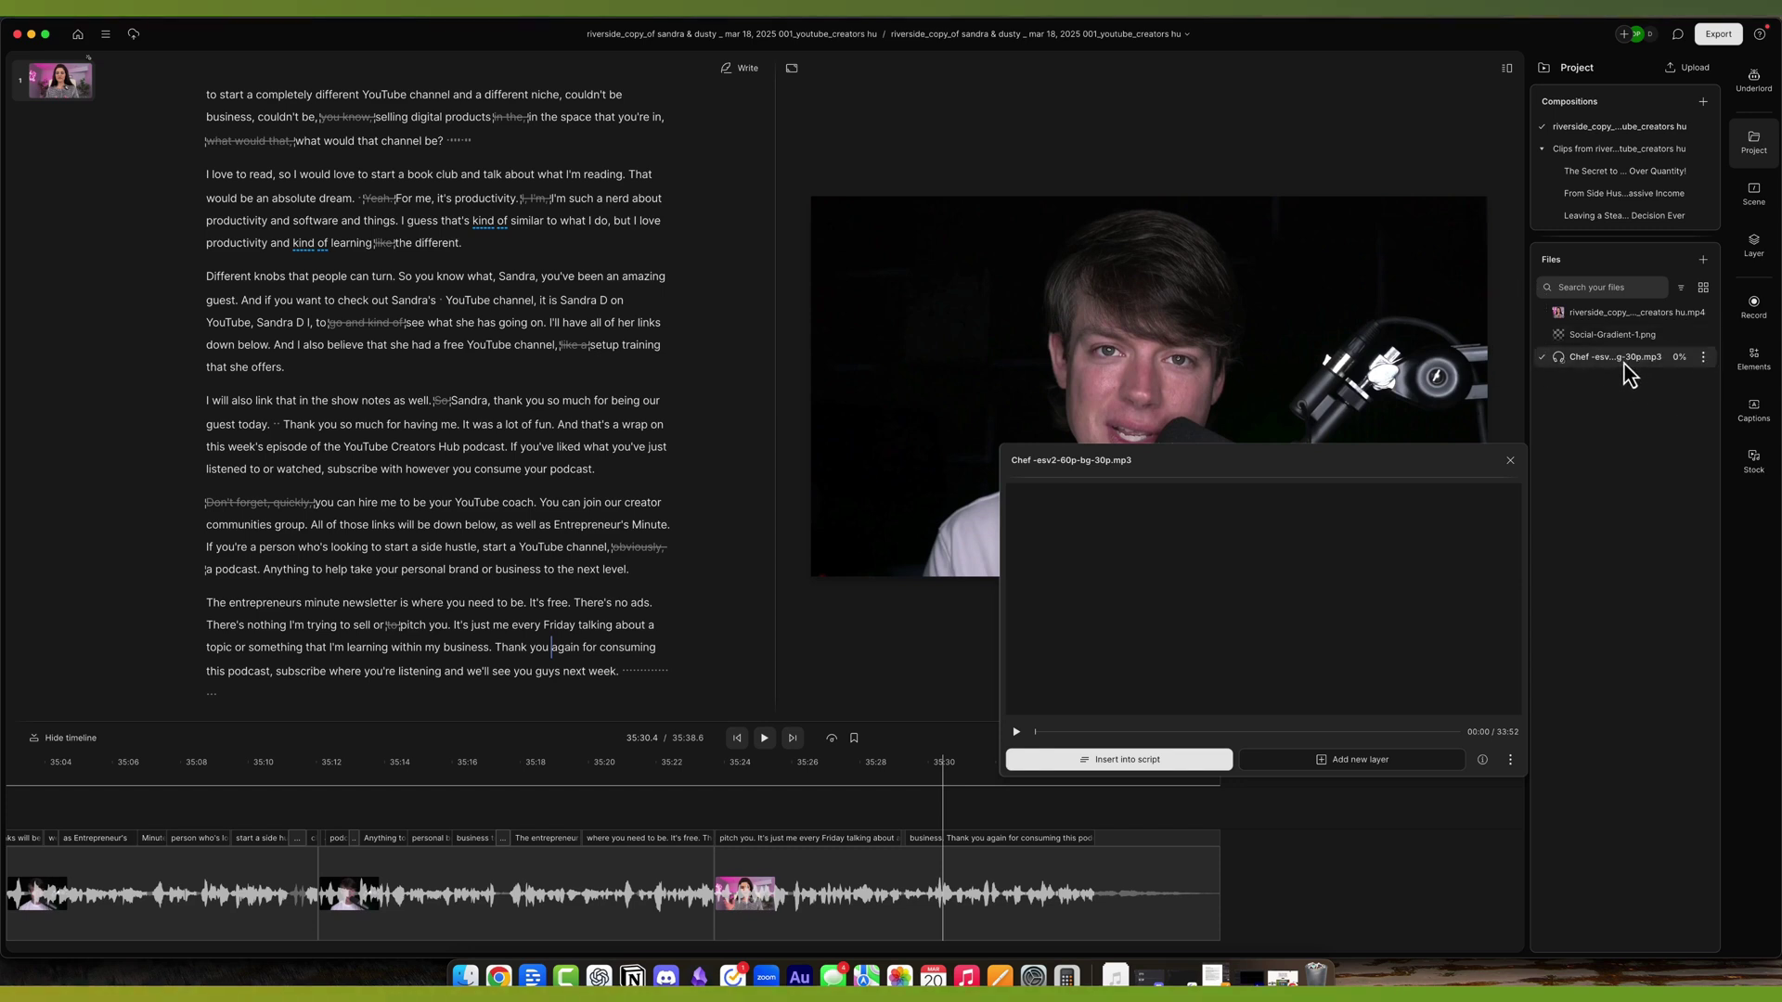
left_click(1318, 731)
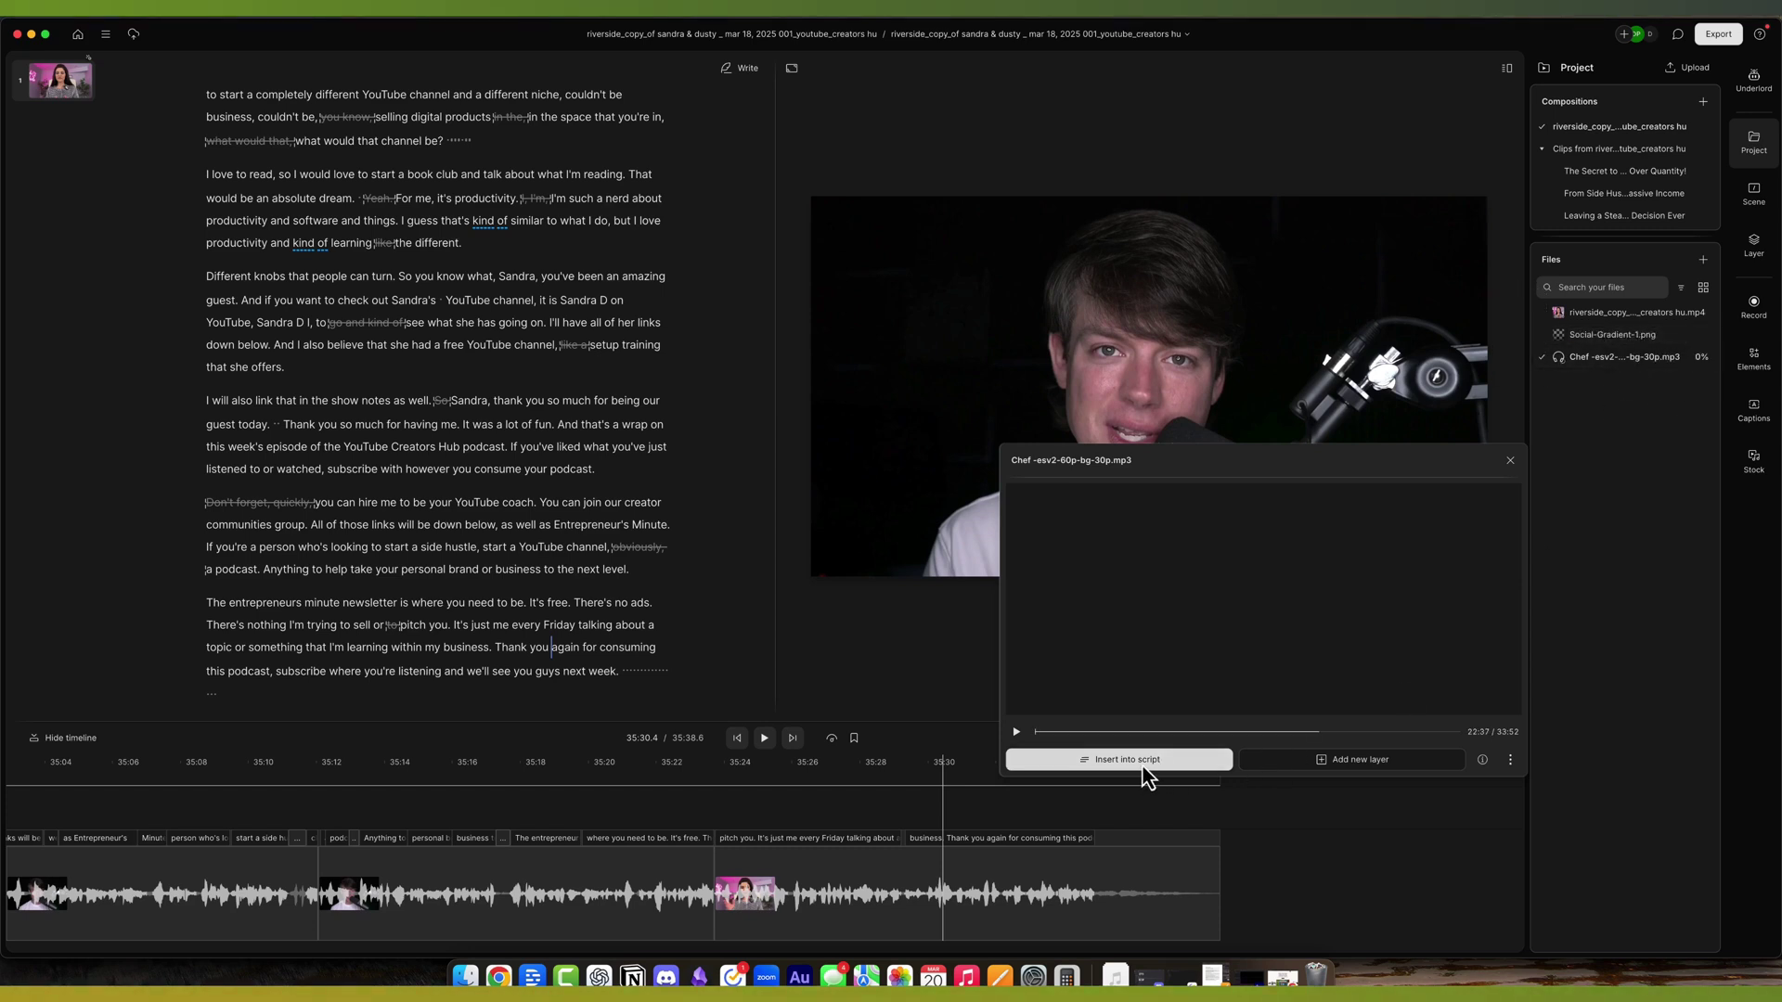
left_click(1510, 460)
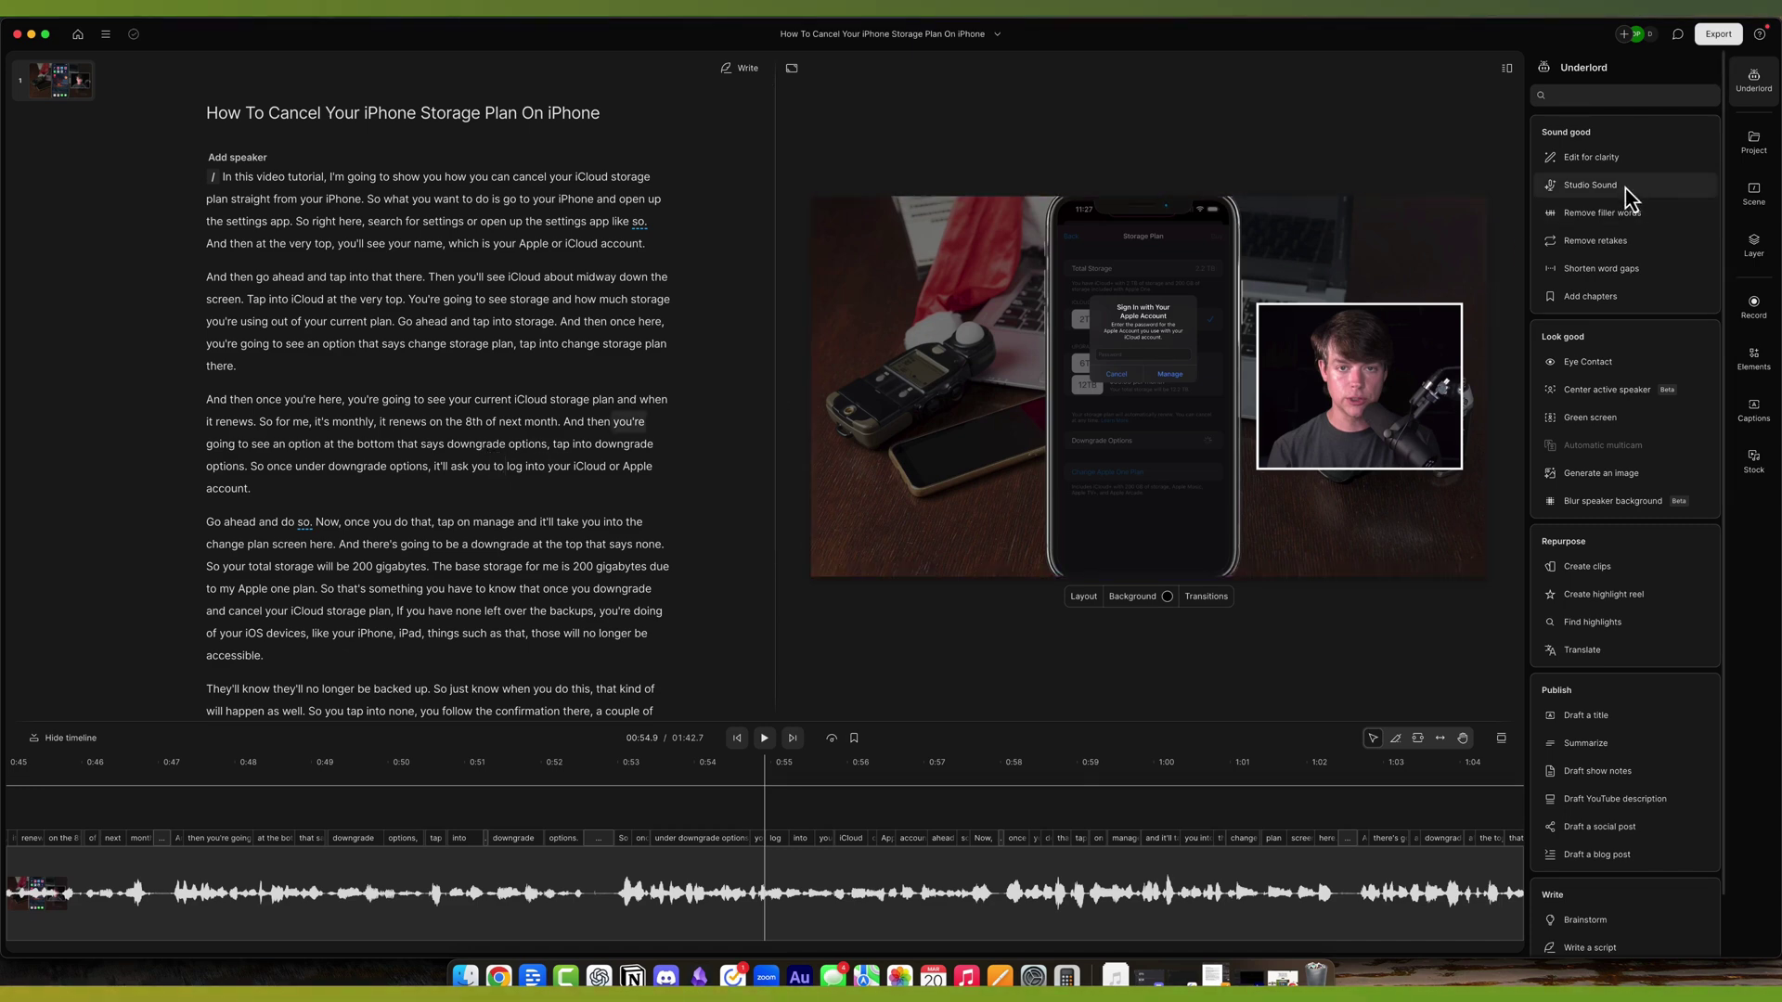
- Turn on Studio Sound for the iPhone tutorial audio at 40% intensity
left_click(1573, 189)
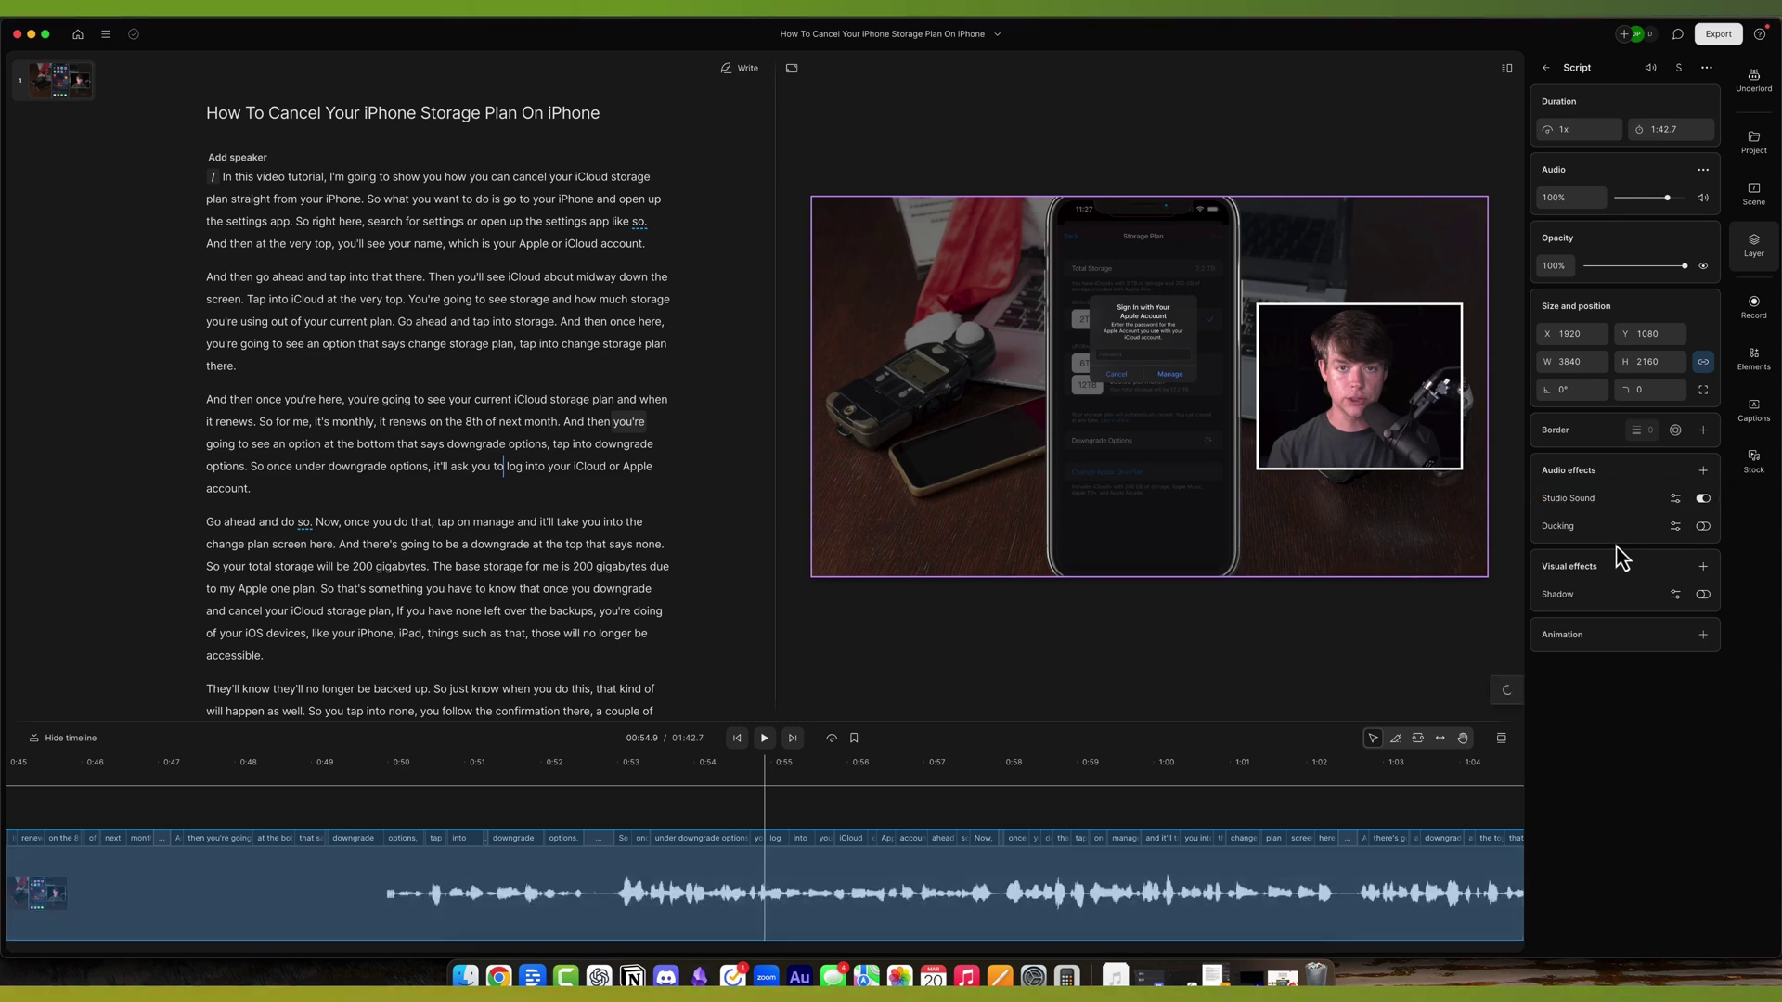
left_click(1675, 499)
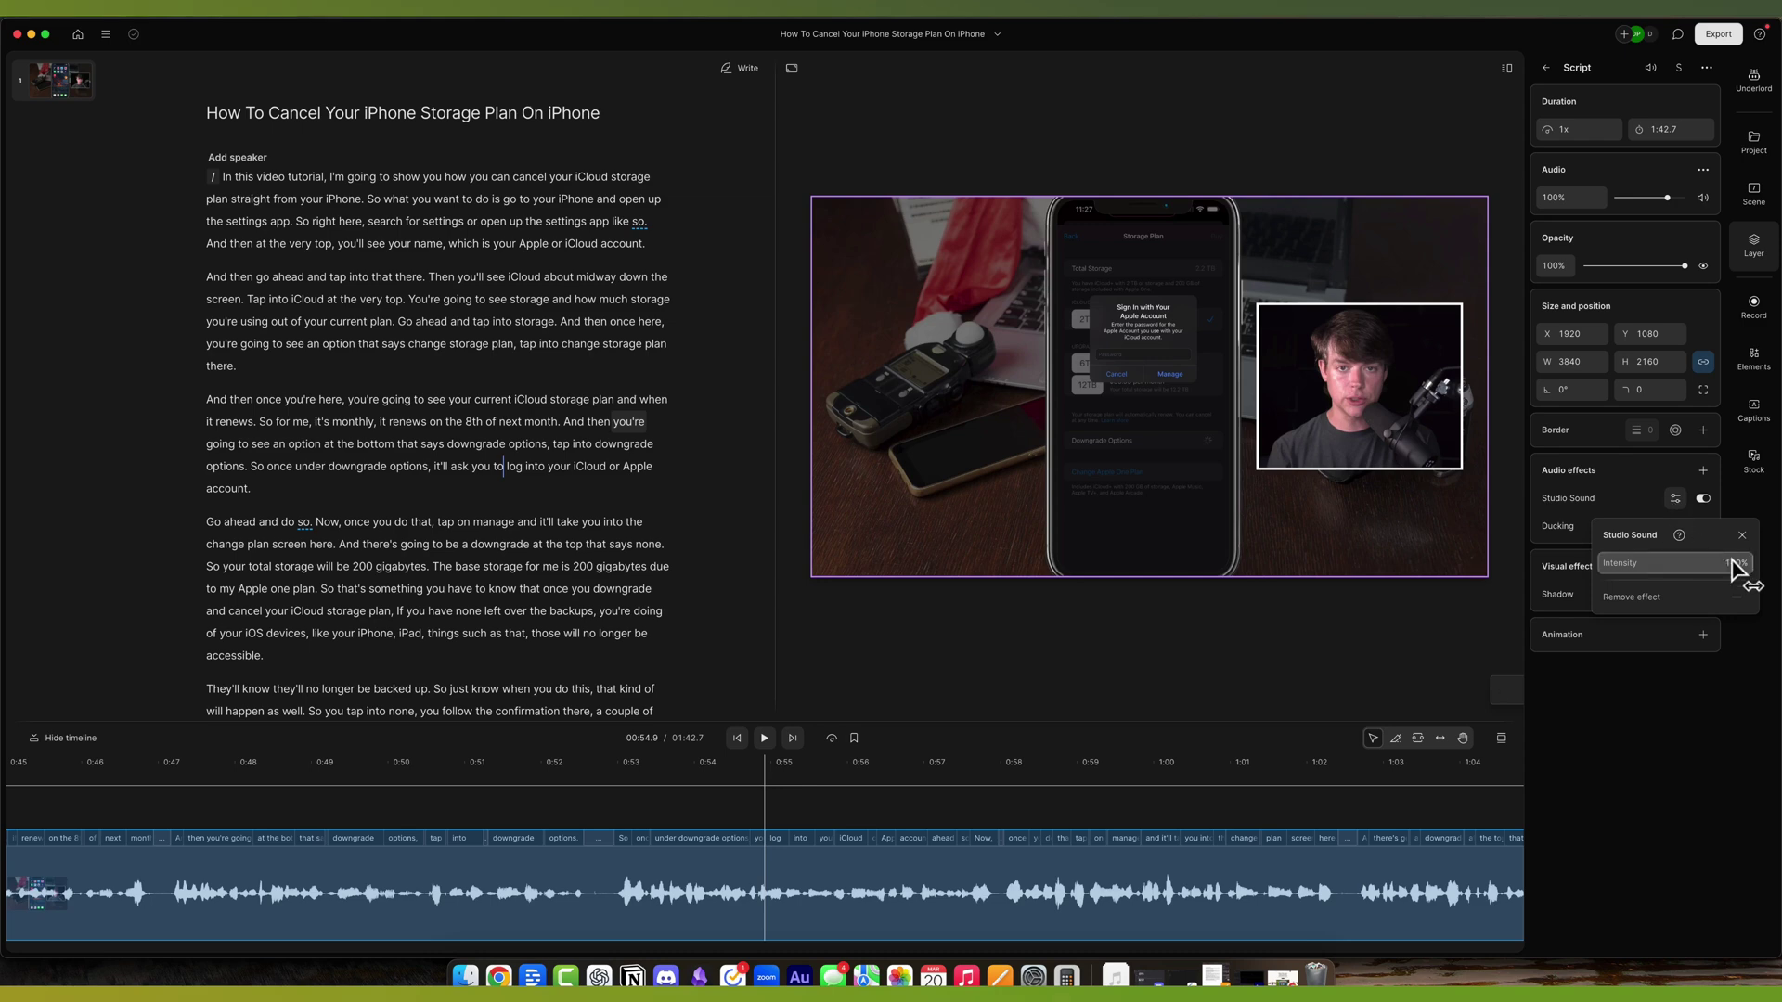
left_click_drag(1735, 564, 1667, 564)
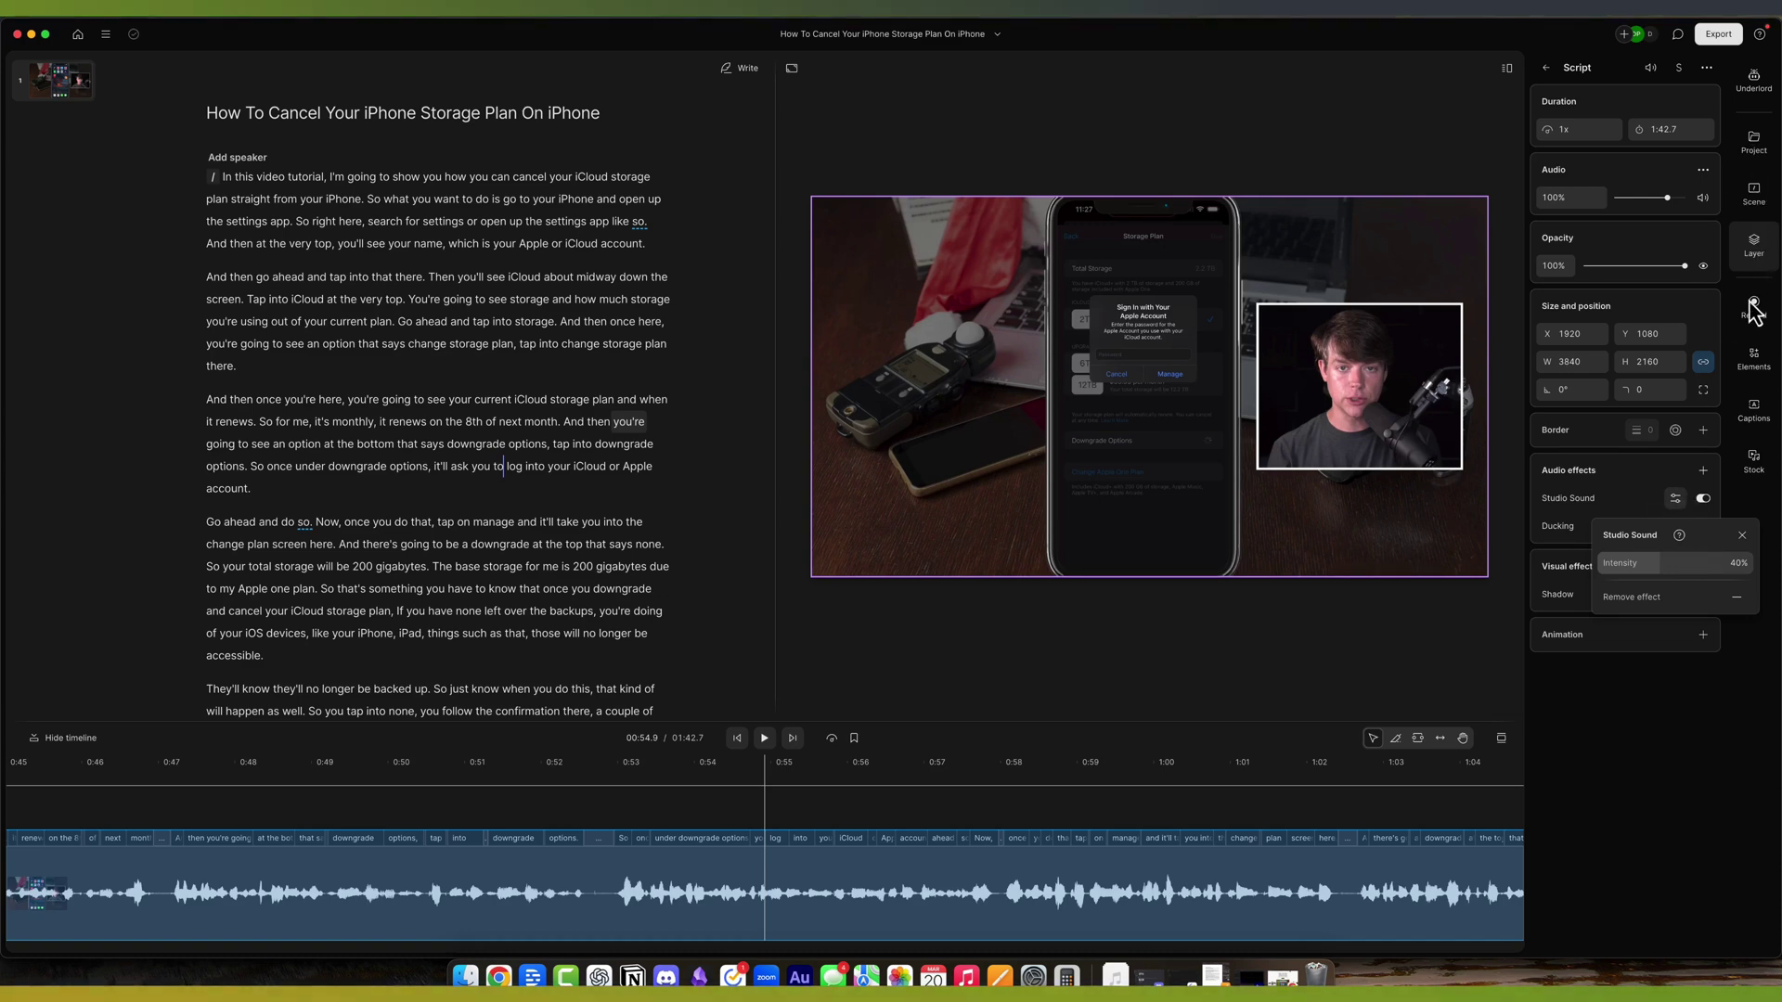
left_click(1680, 759)
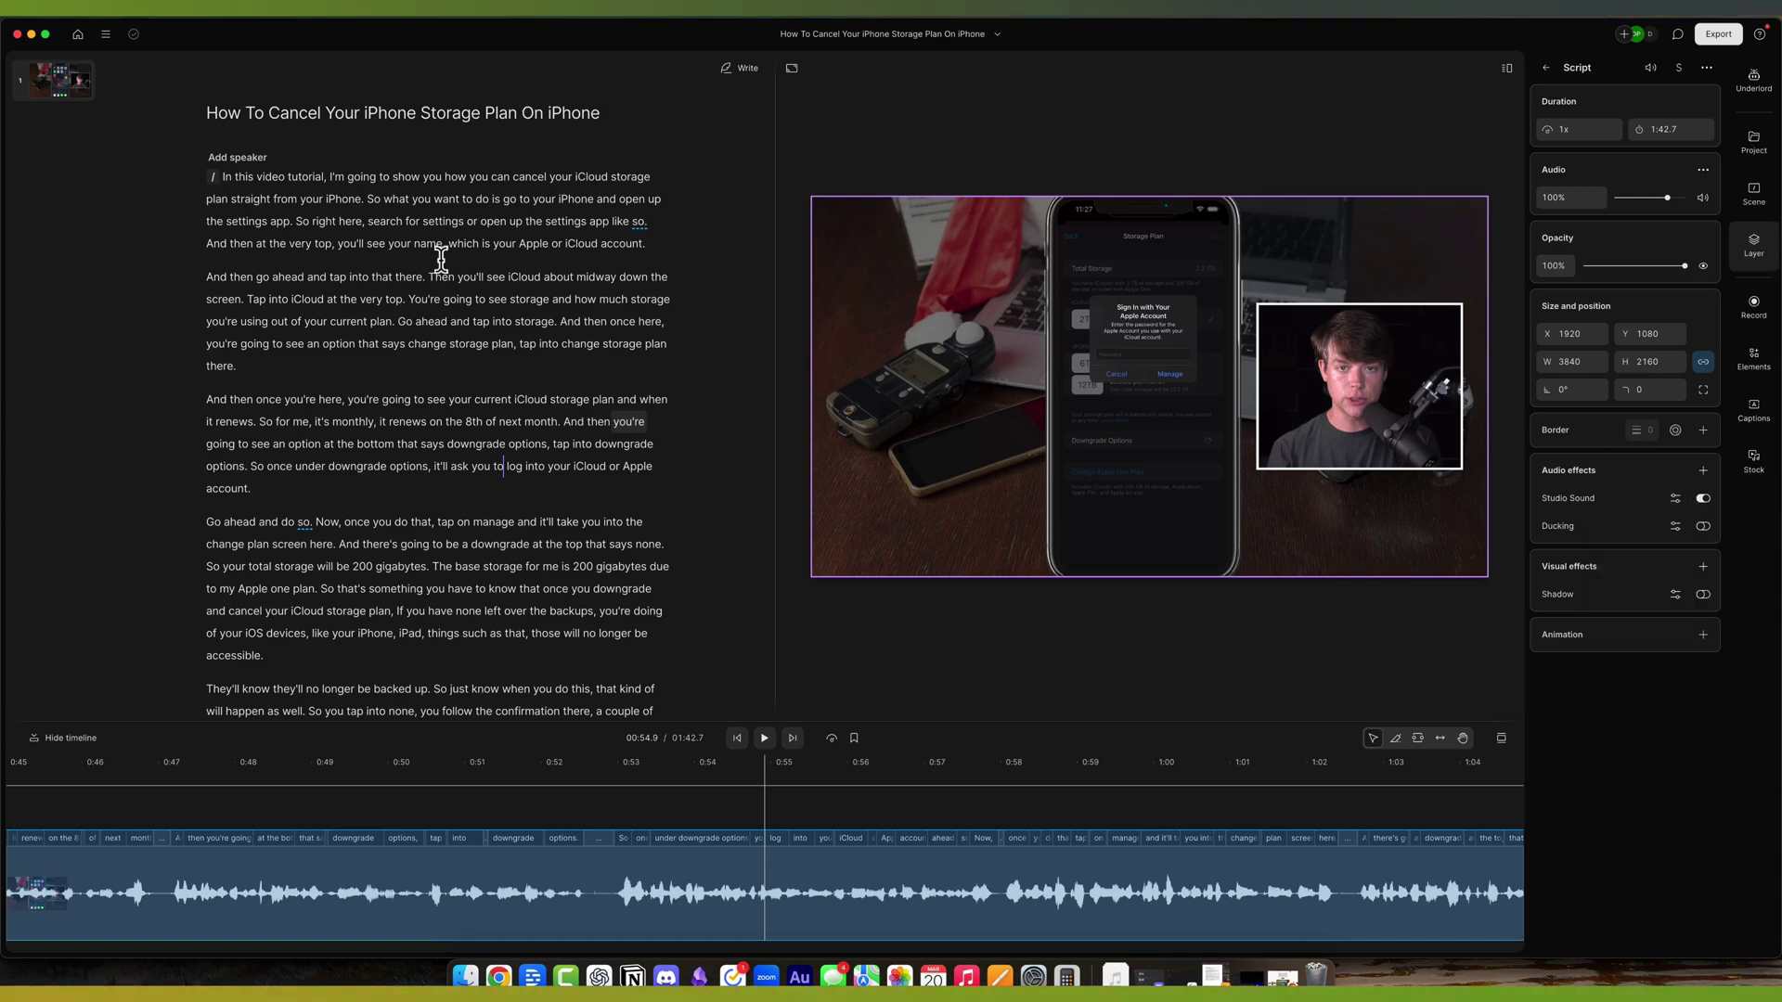
- Start a new camera, mic, or screen recording project from the Home page
left_click(78, 35)
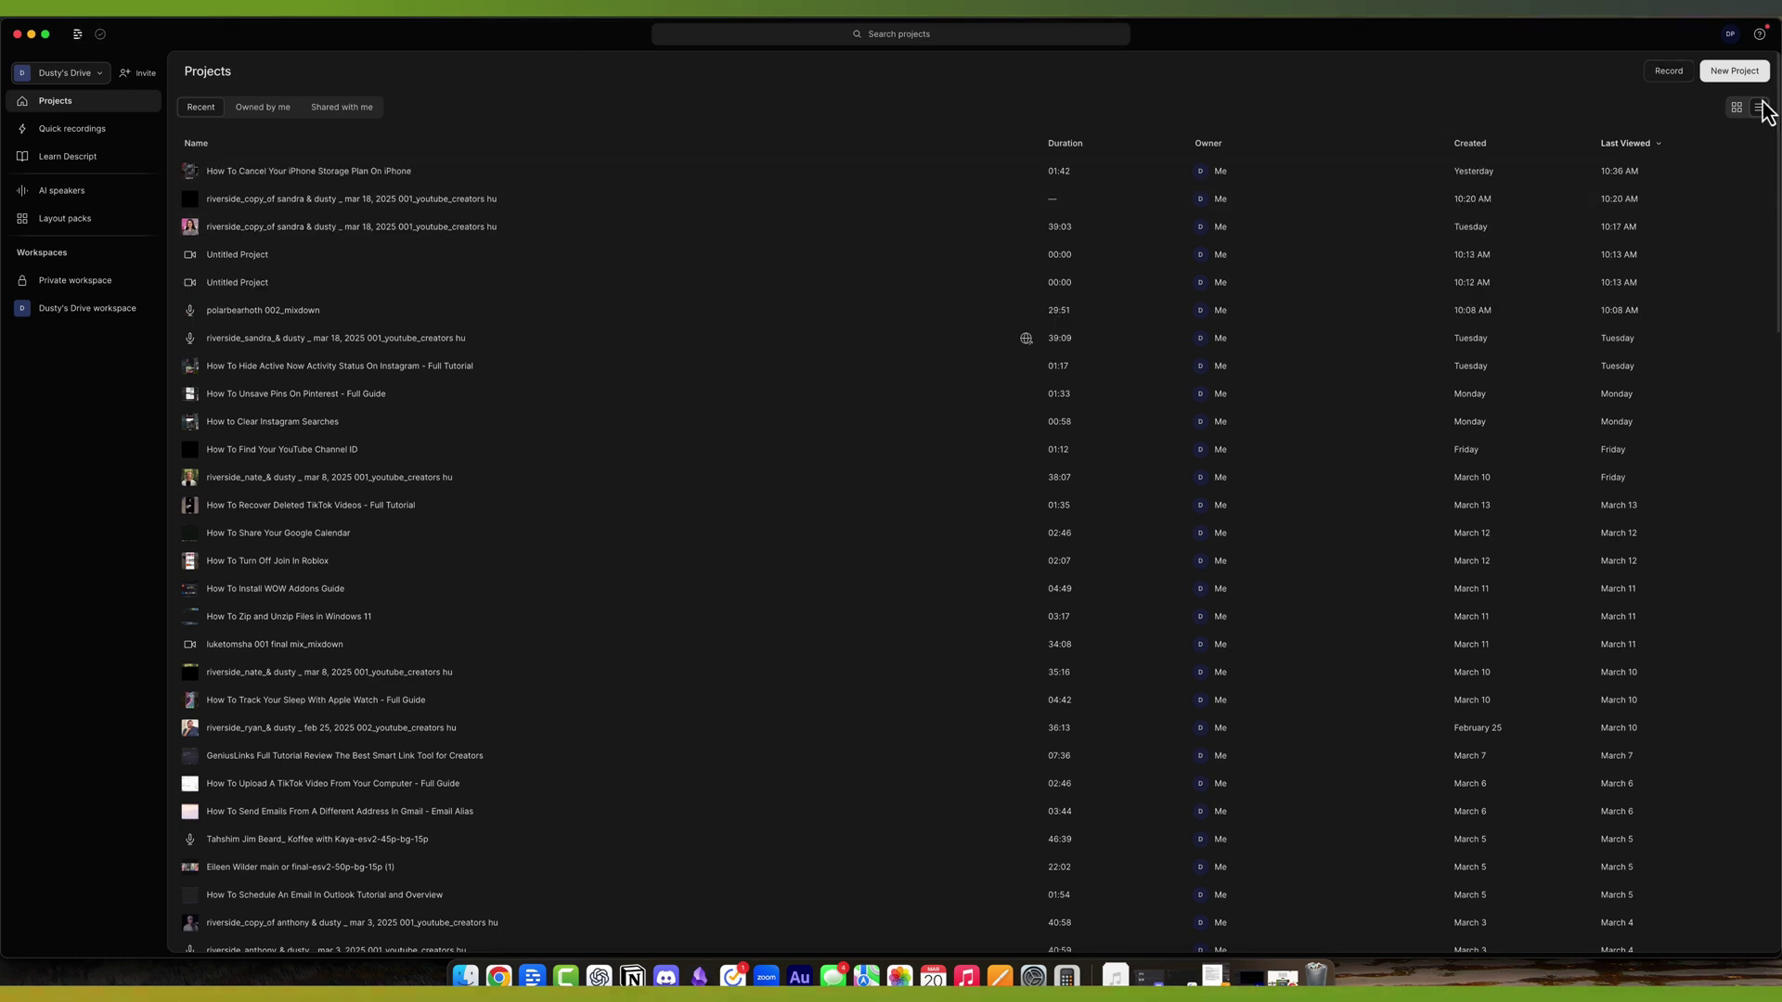
left_click(1675, 74)
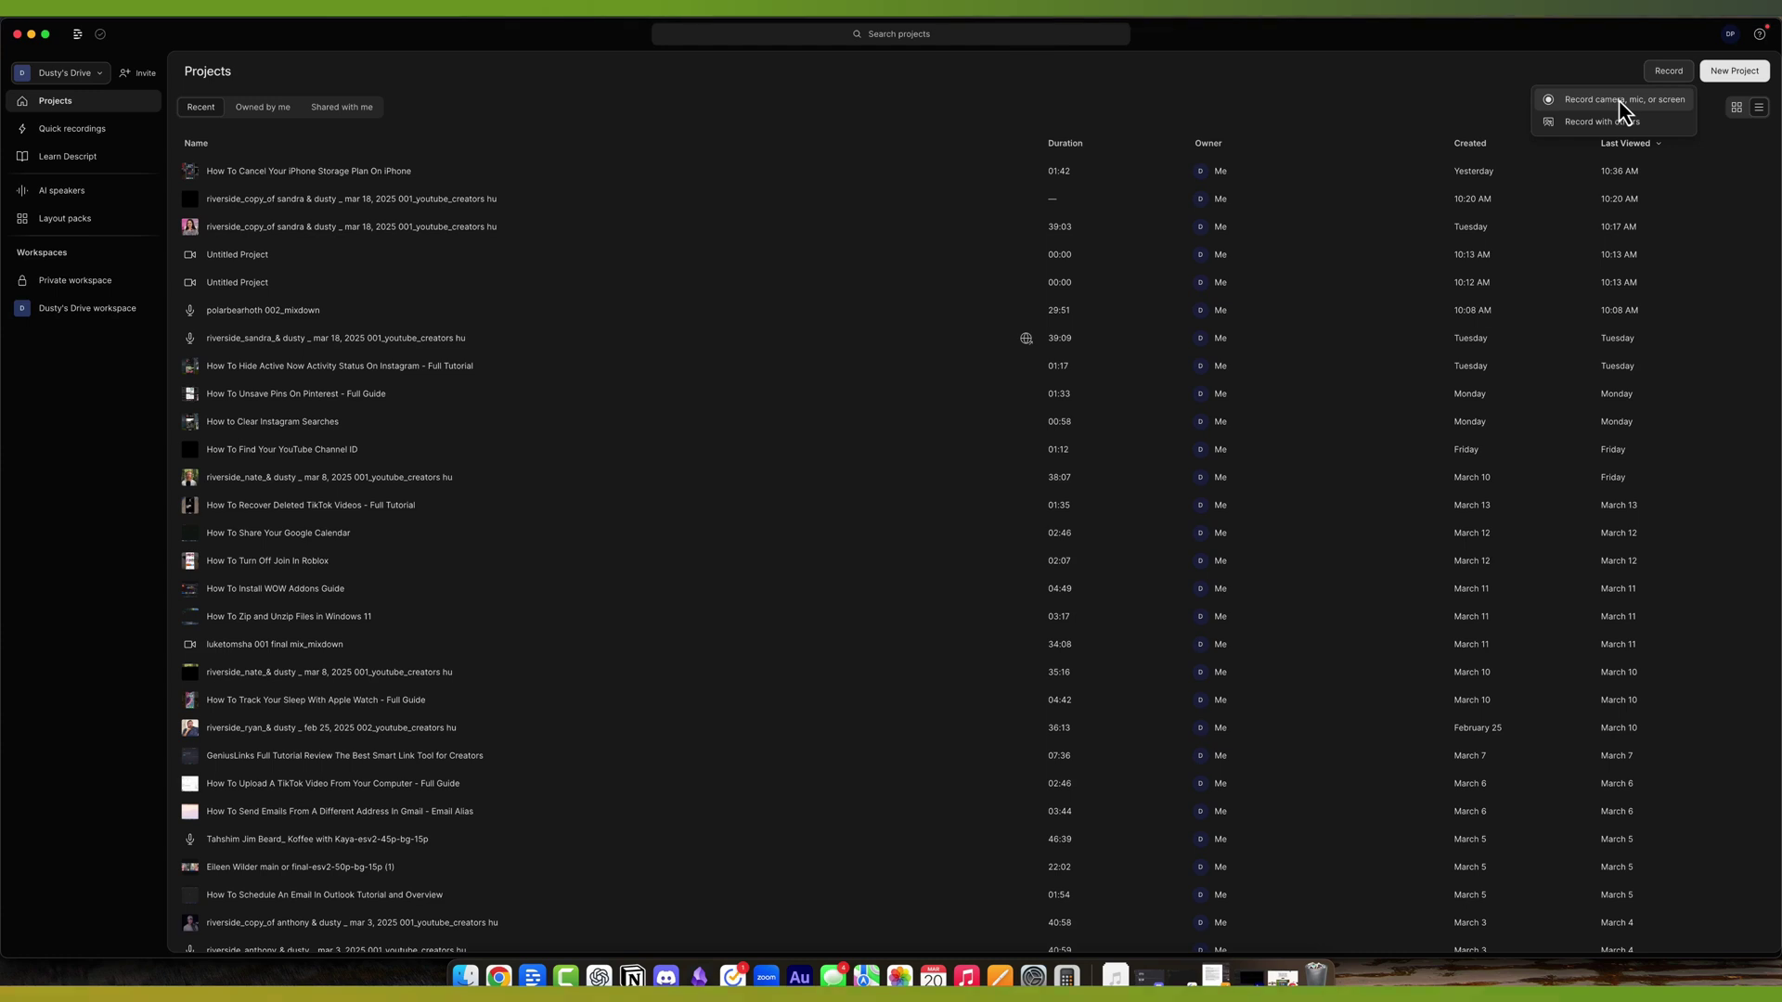
left_click(1580, 102)
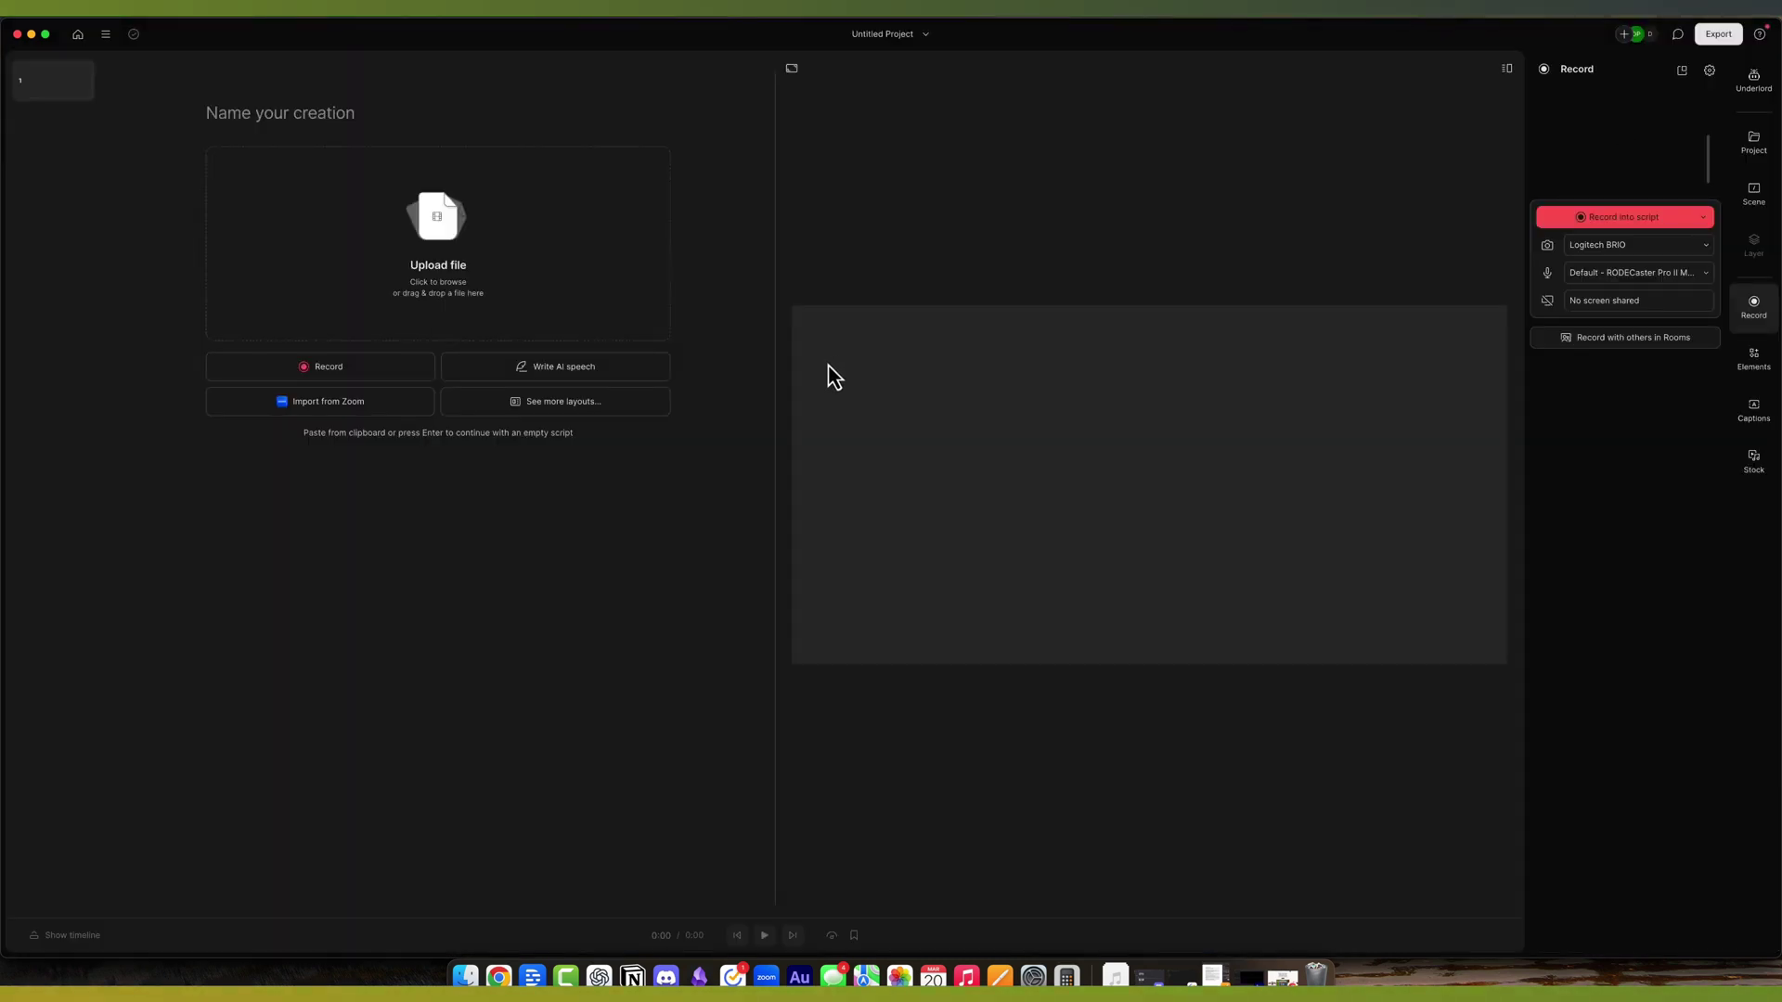
- Switch the camera away from Logitech BRIO and keep the RODECaster Pro II Main microphone
left_click(1612, 259)
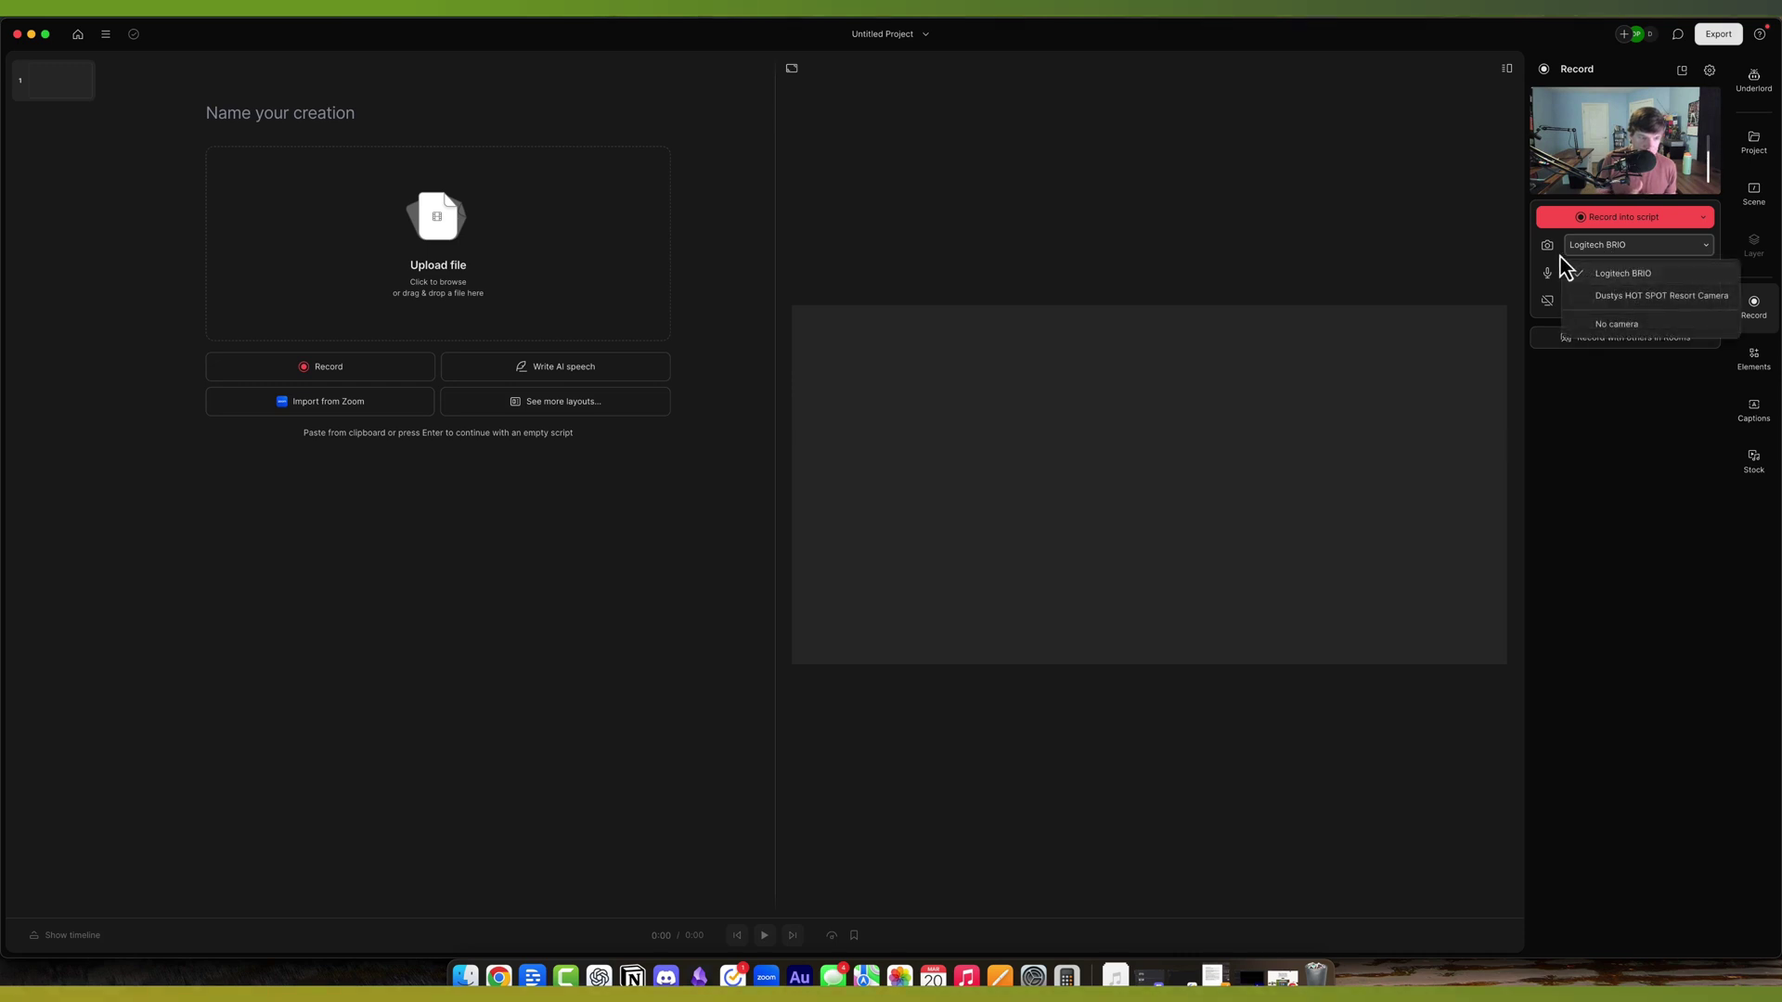
left_click(1545, 253)
left_click(1606, 251)
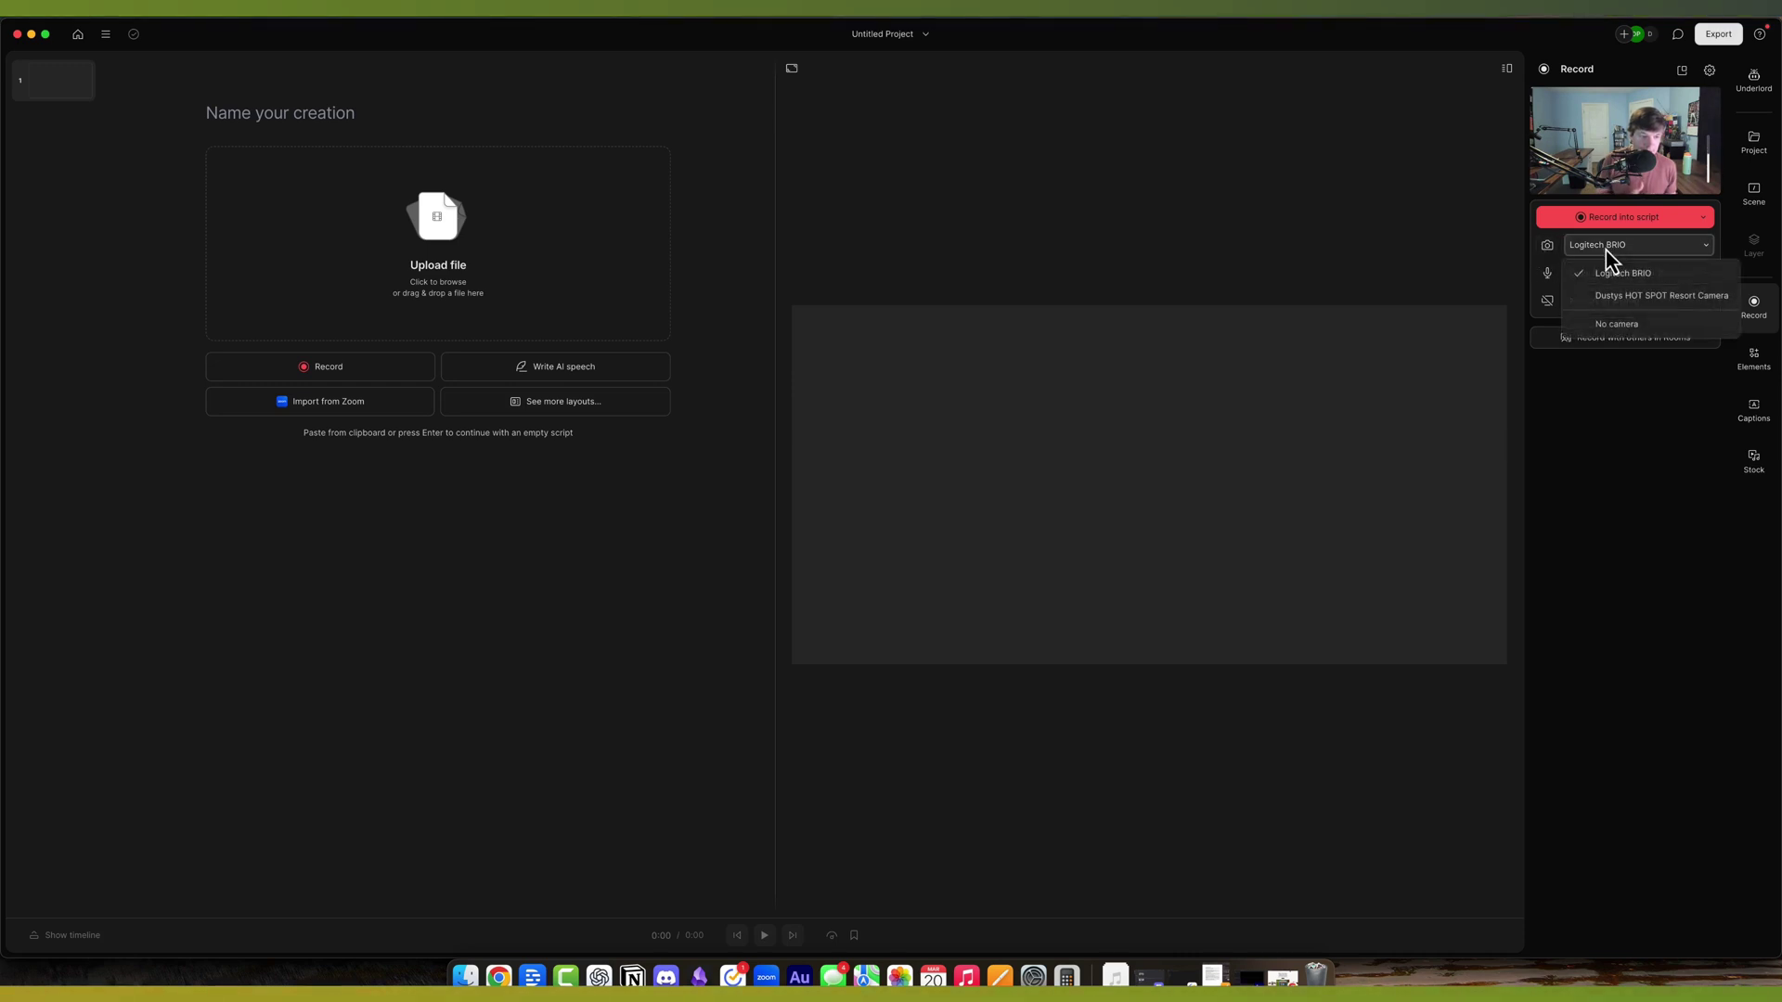
left_click(1629, 298)
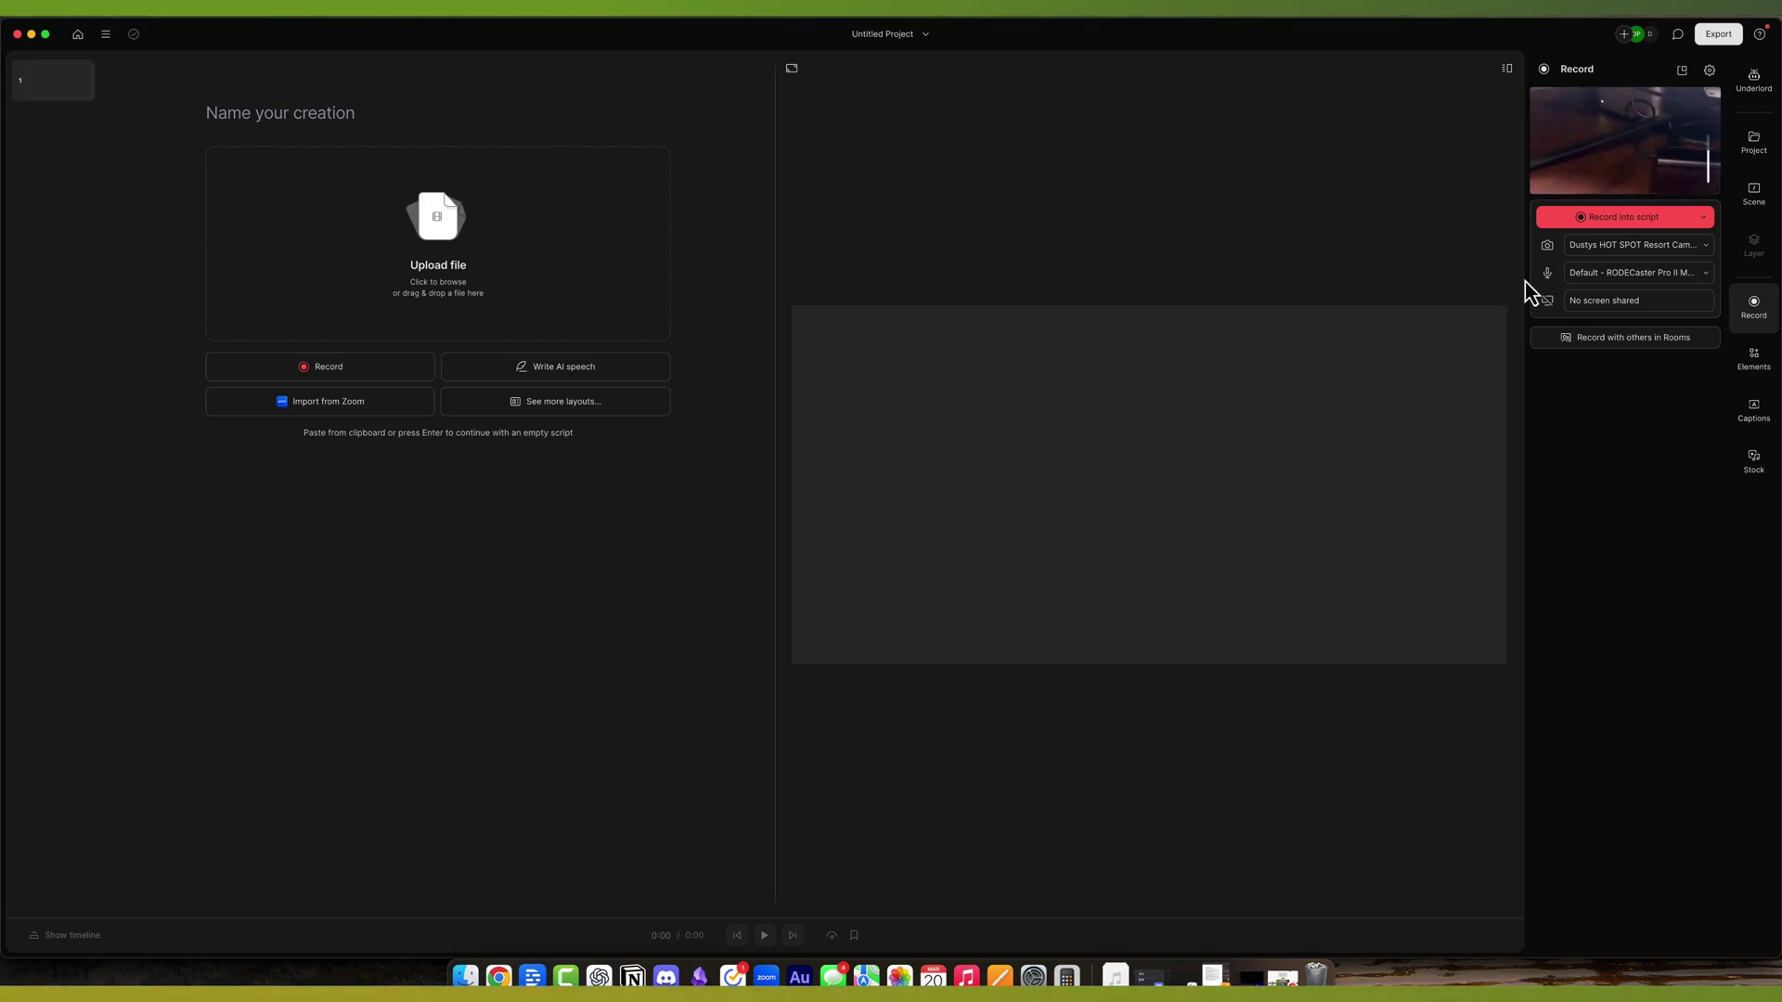
left_click(1602, 279)
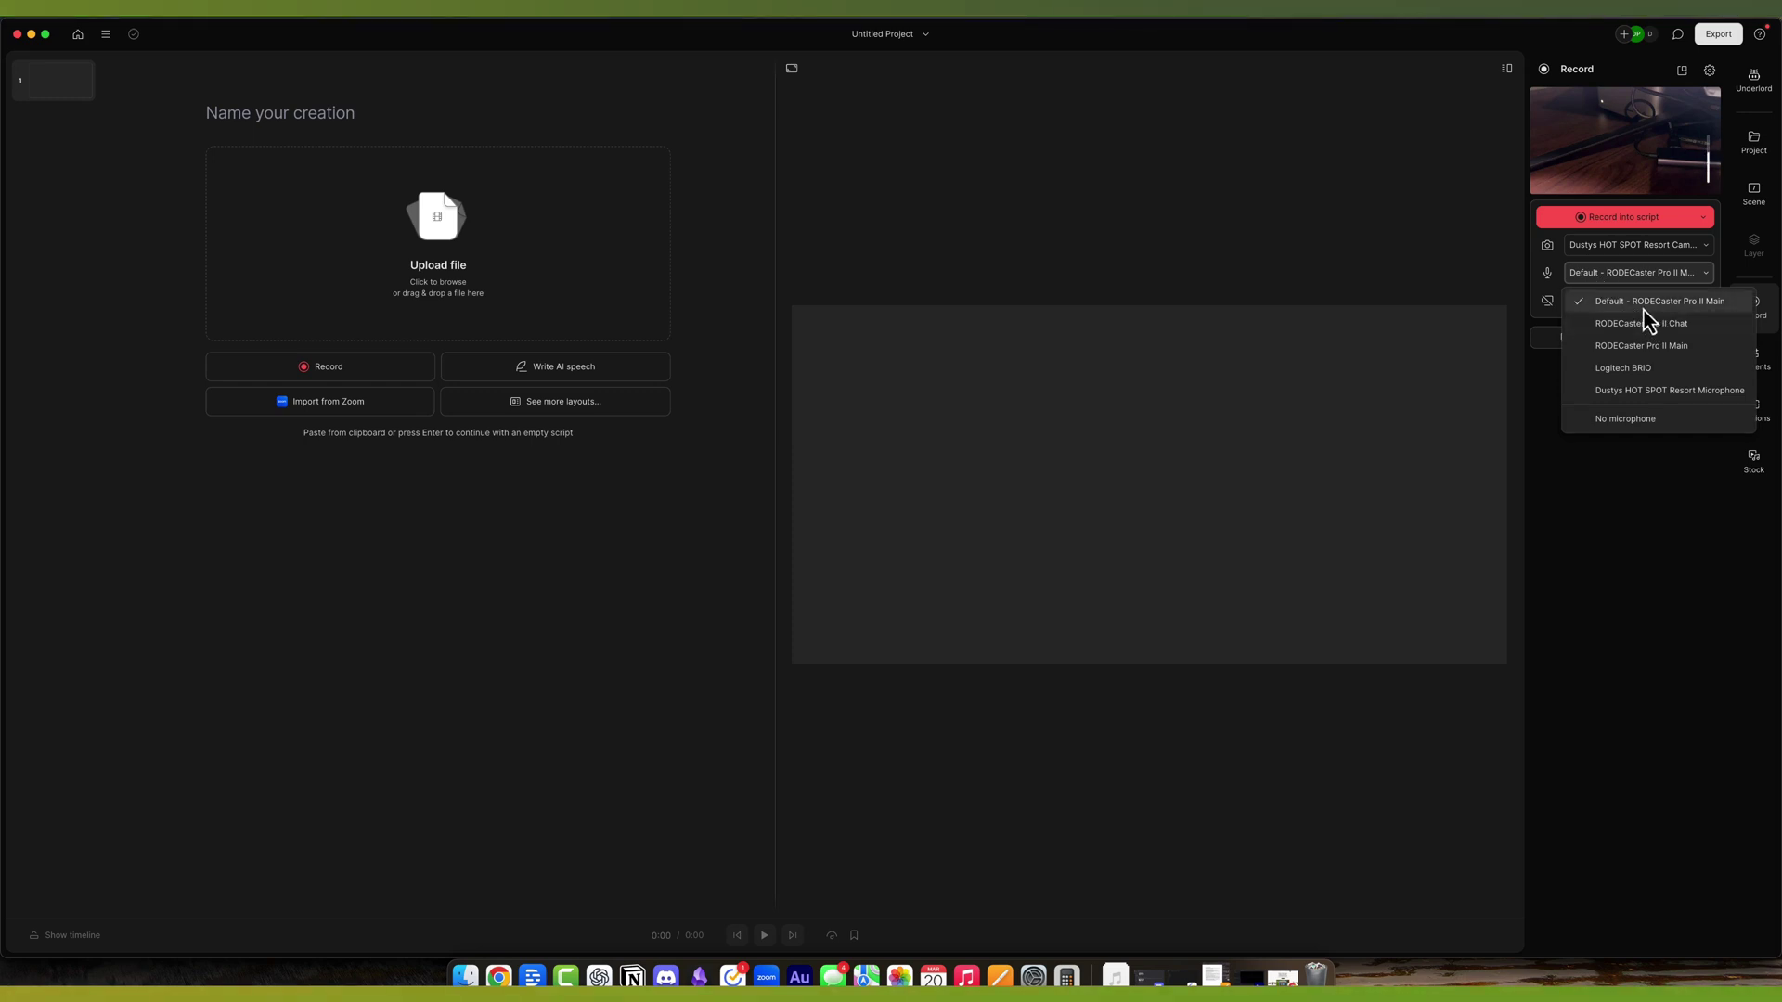
left_click(1648, 570)
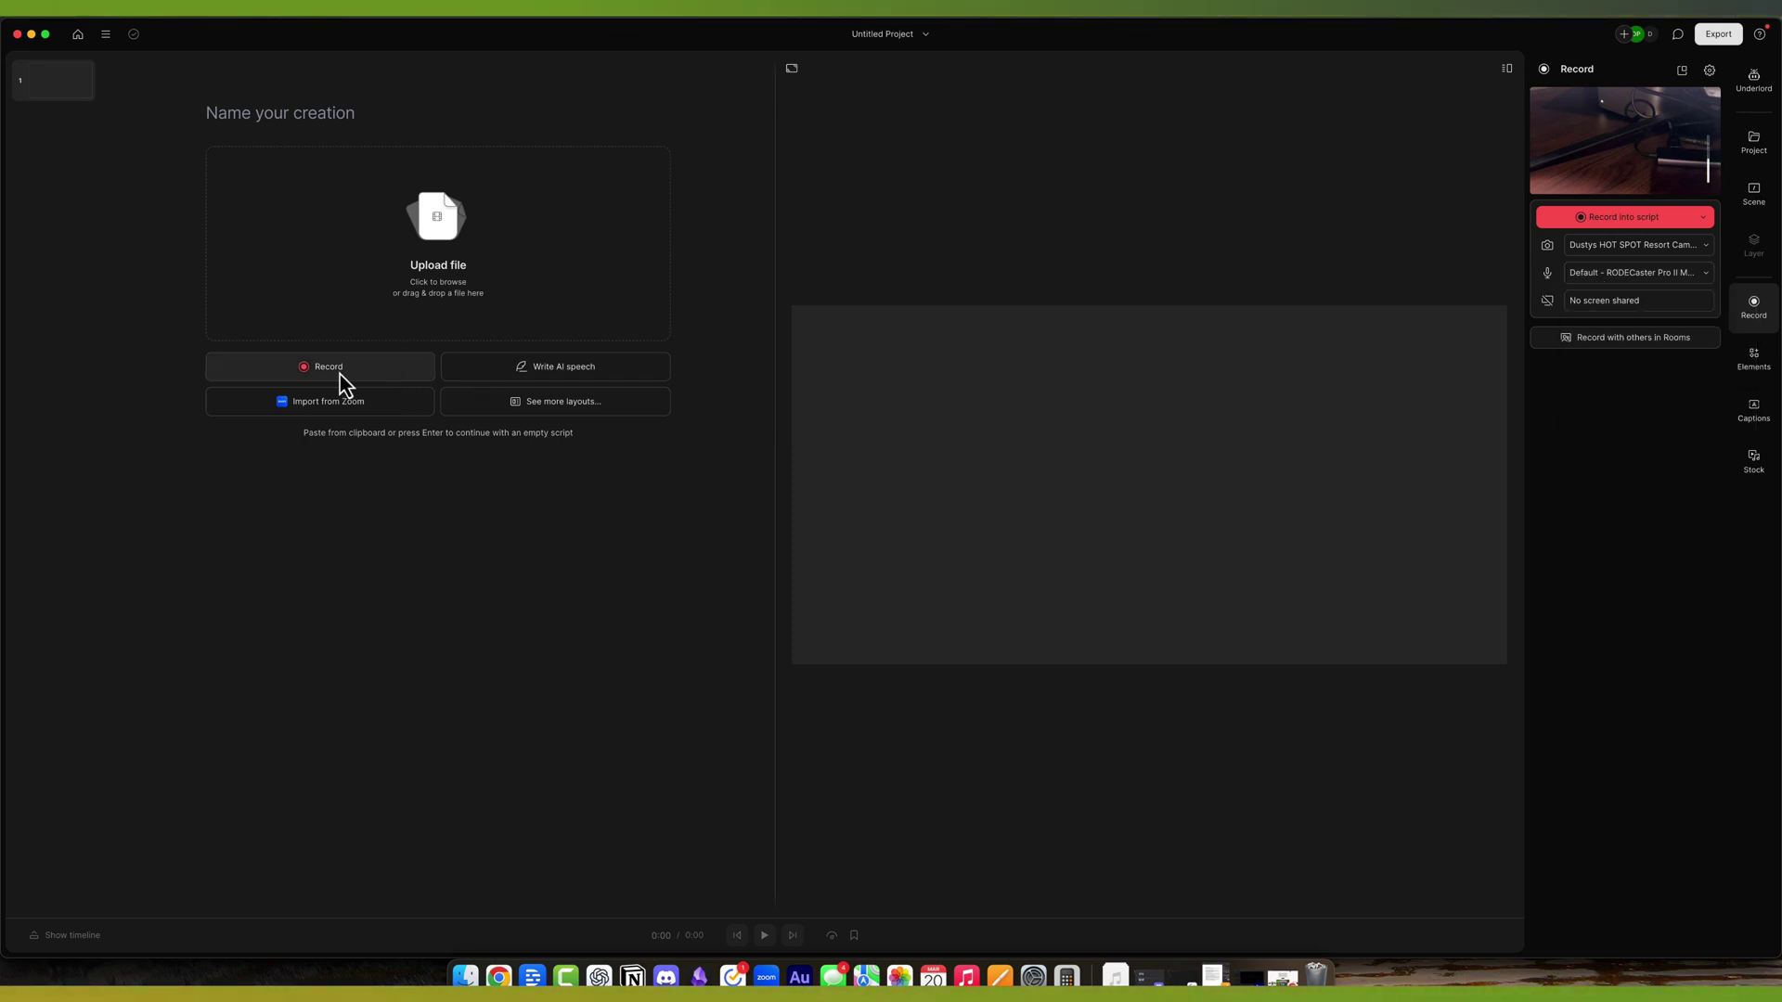
- Record a 4.7-second test clip into the script, then go back to the Projects list
left_click(1619, 224)
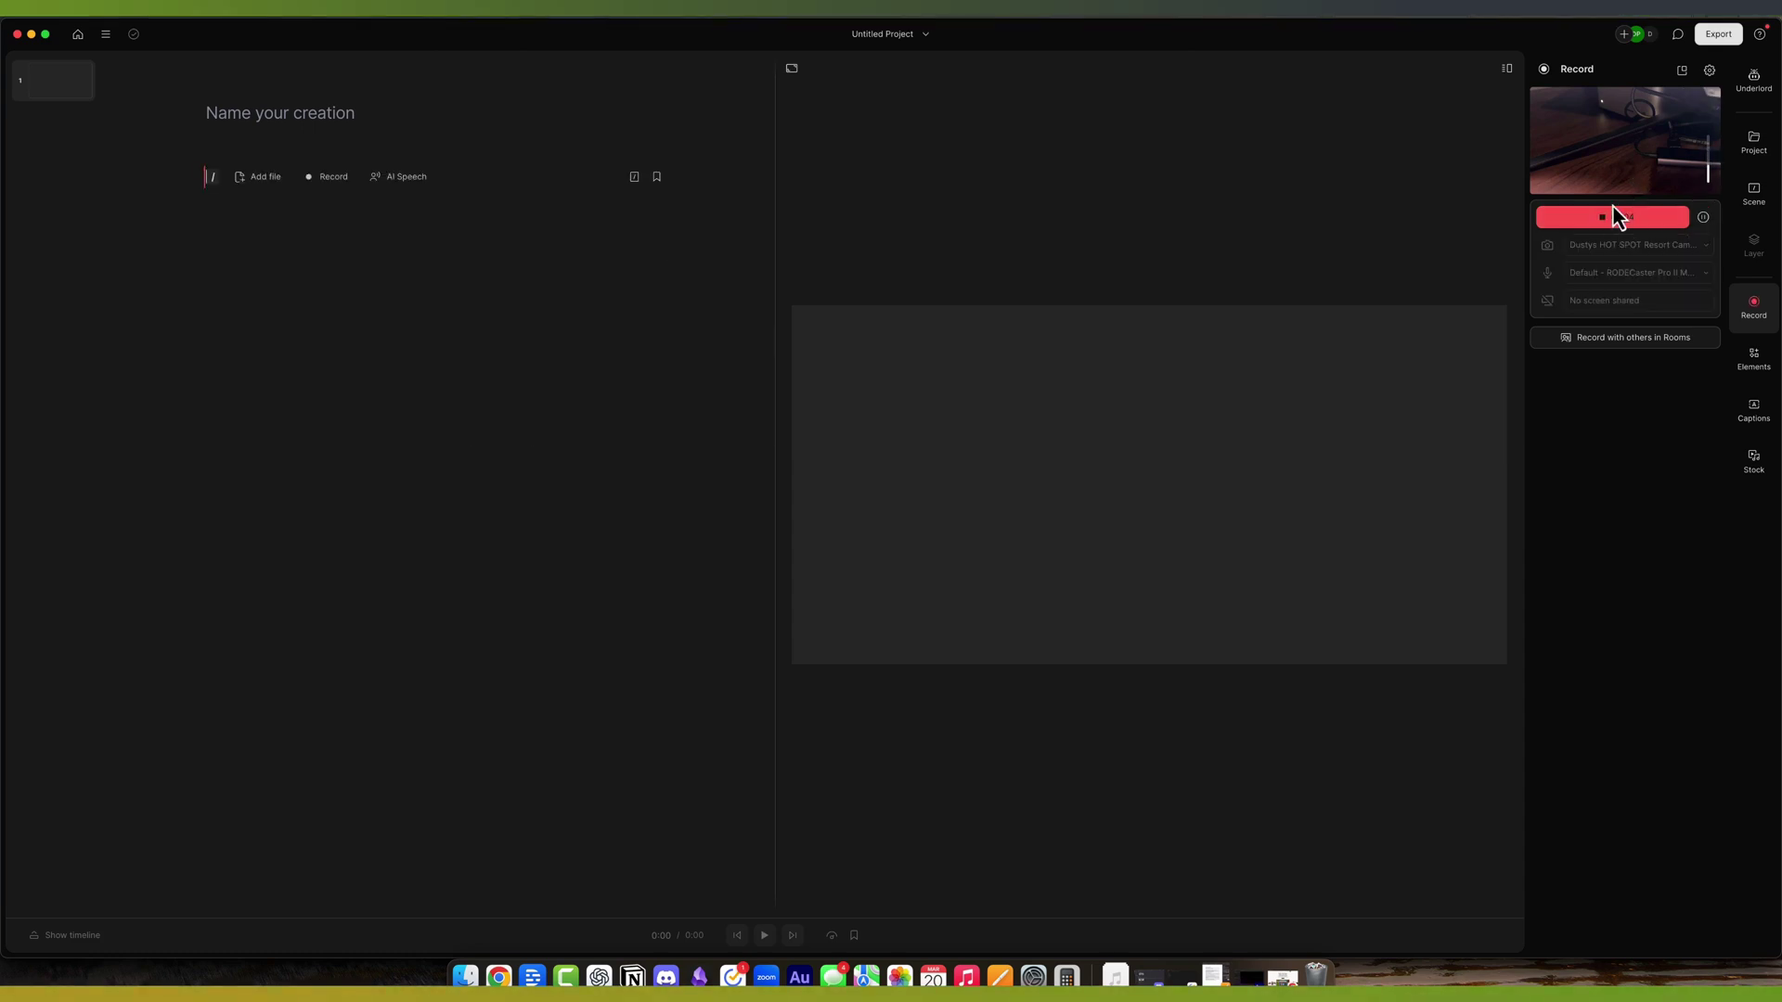
left_click(1609, 219)
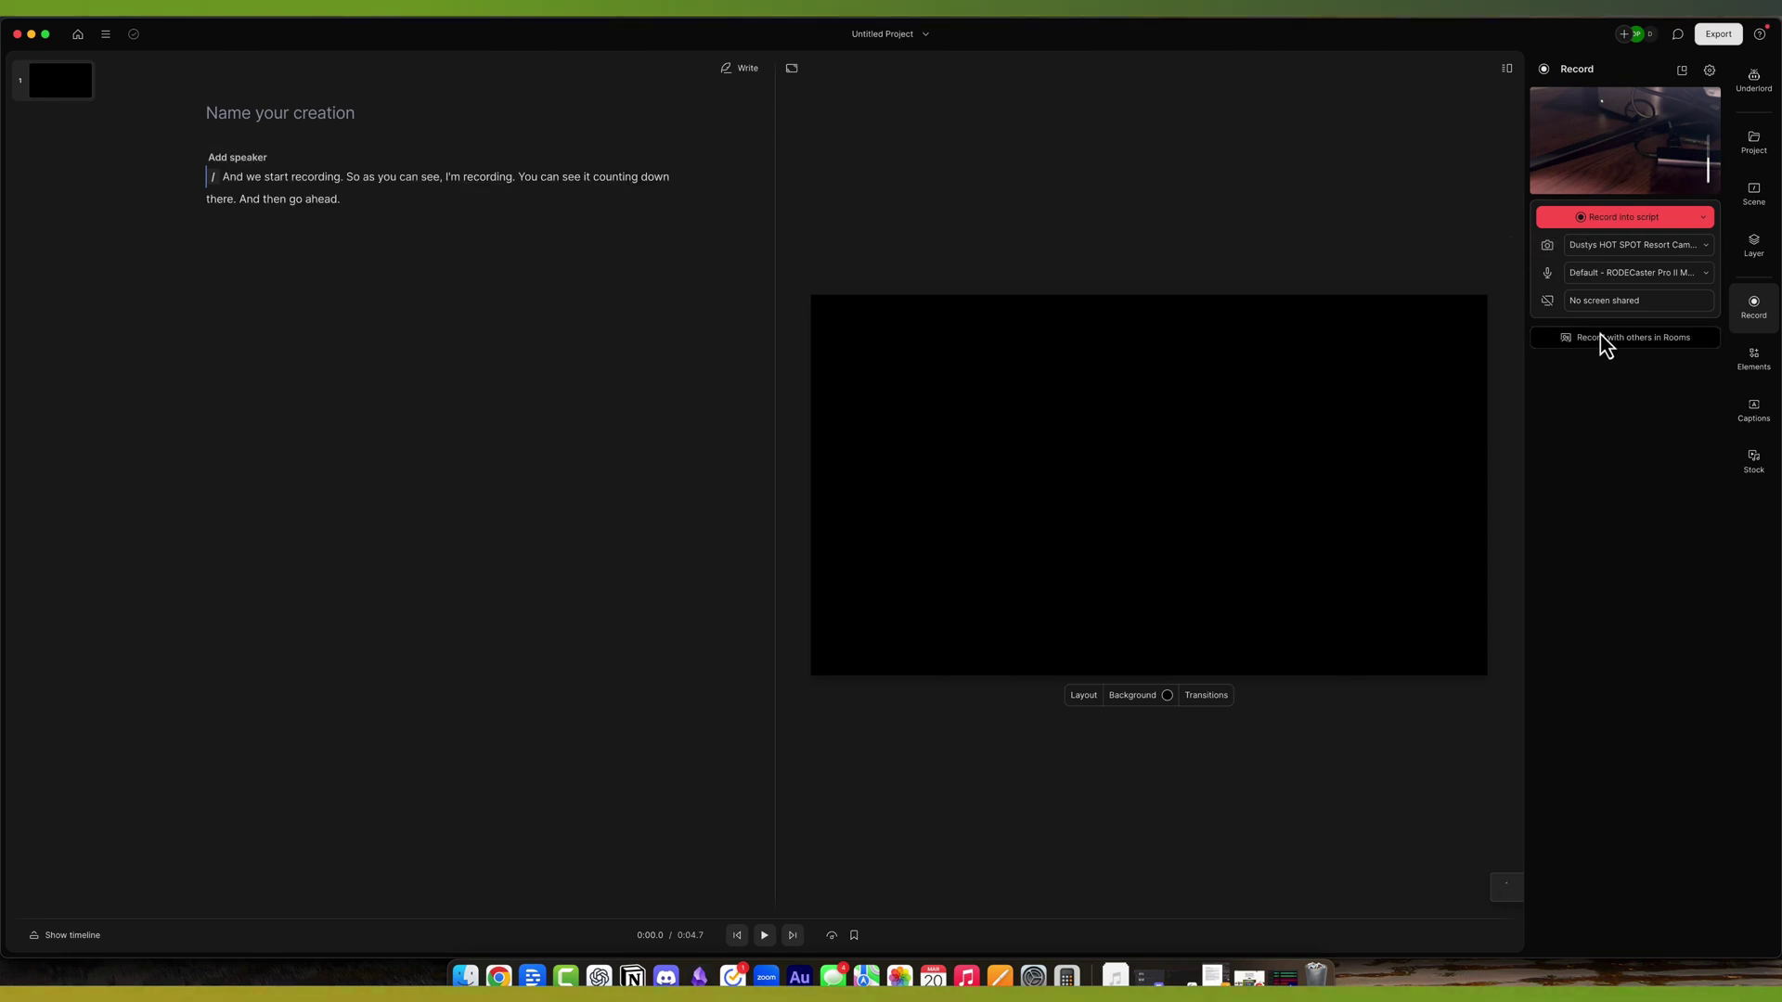
left_click(74, 35)
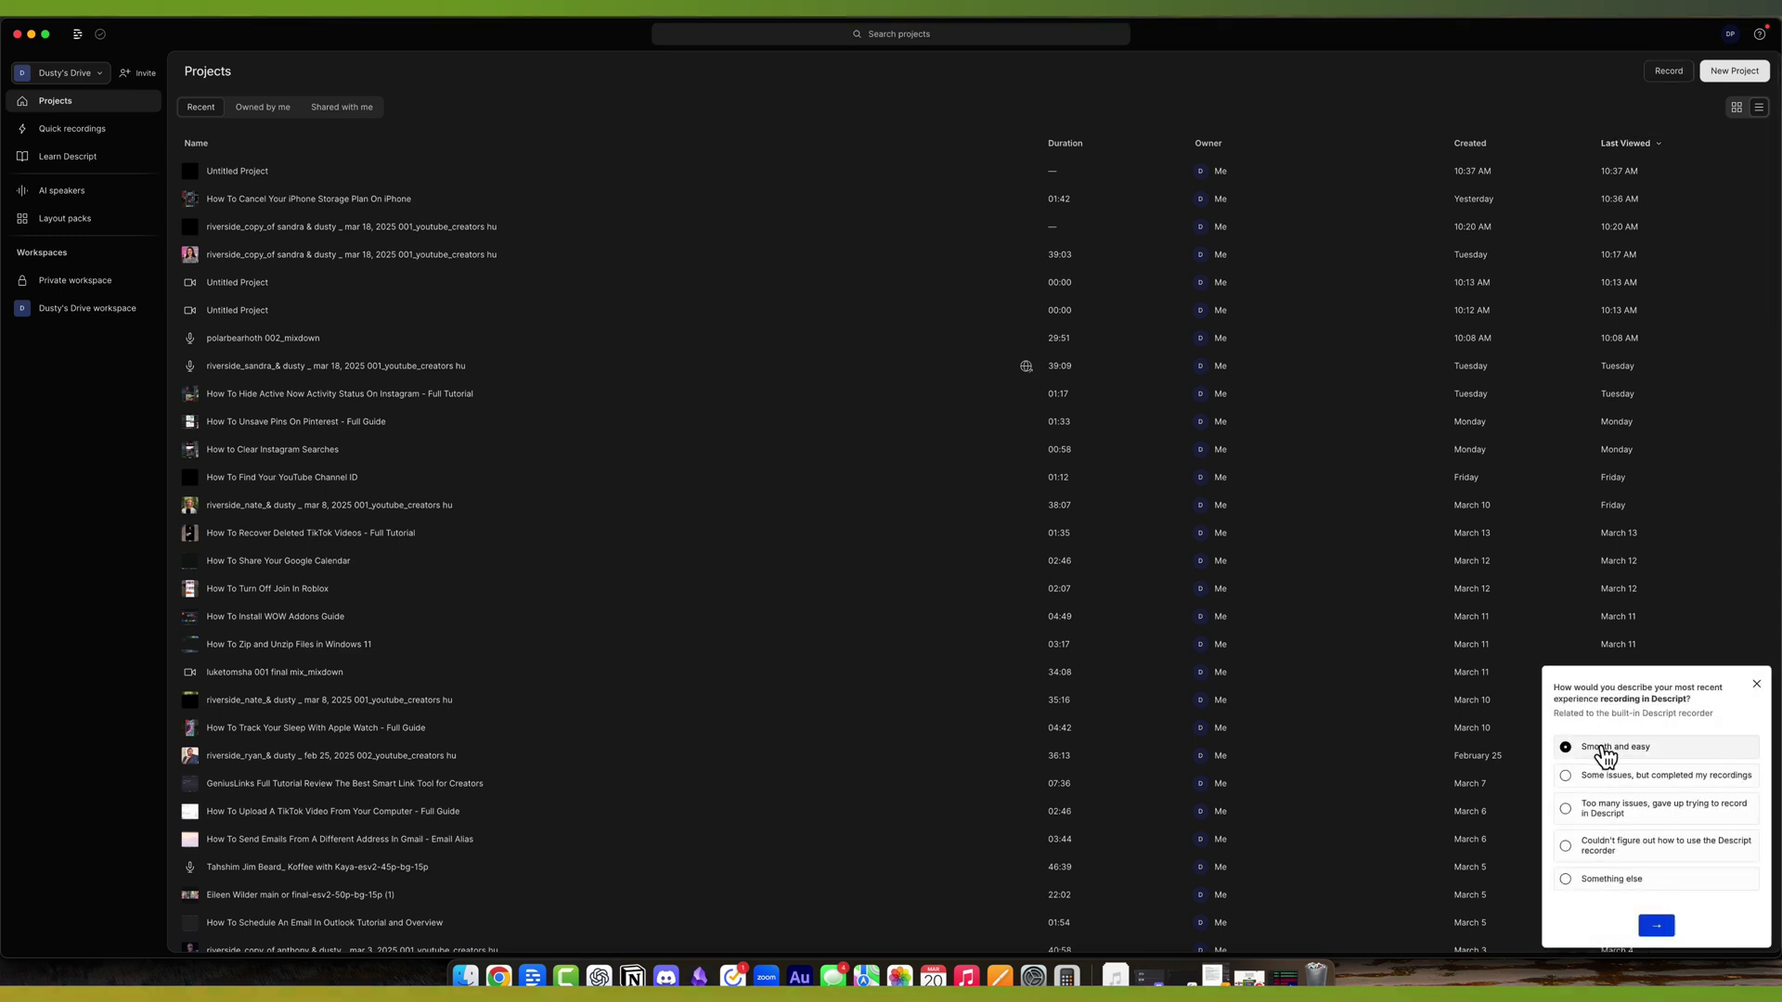
- Rate the last recording 'Smooth and easy' and allow Chrome microphone access for Rooms
left_click(1567, 747)
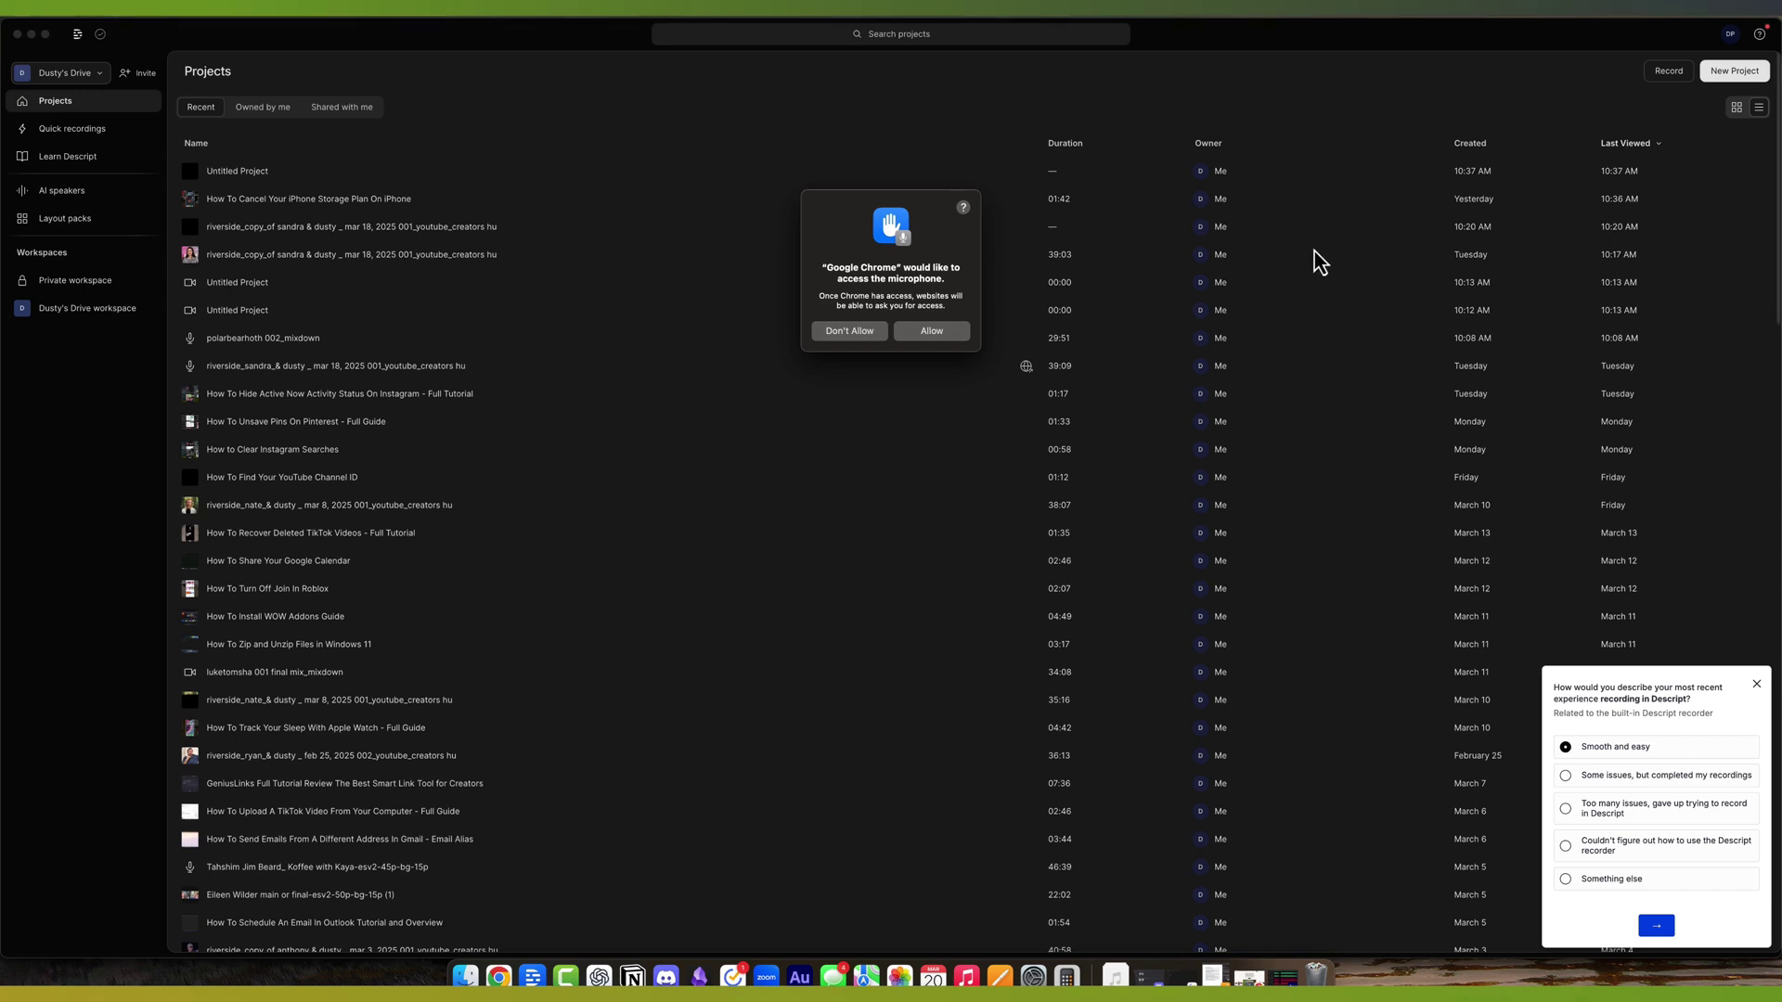
left_click(957, 334)
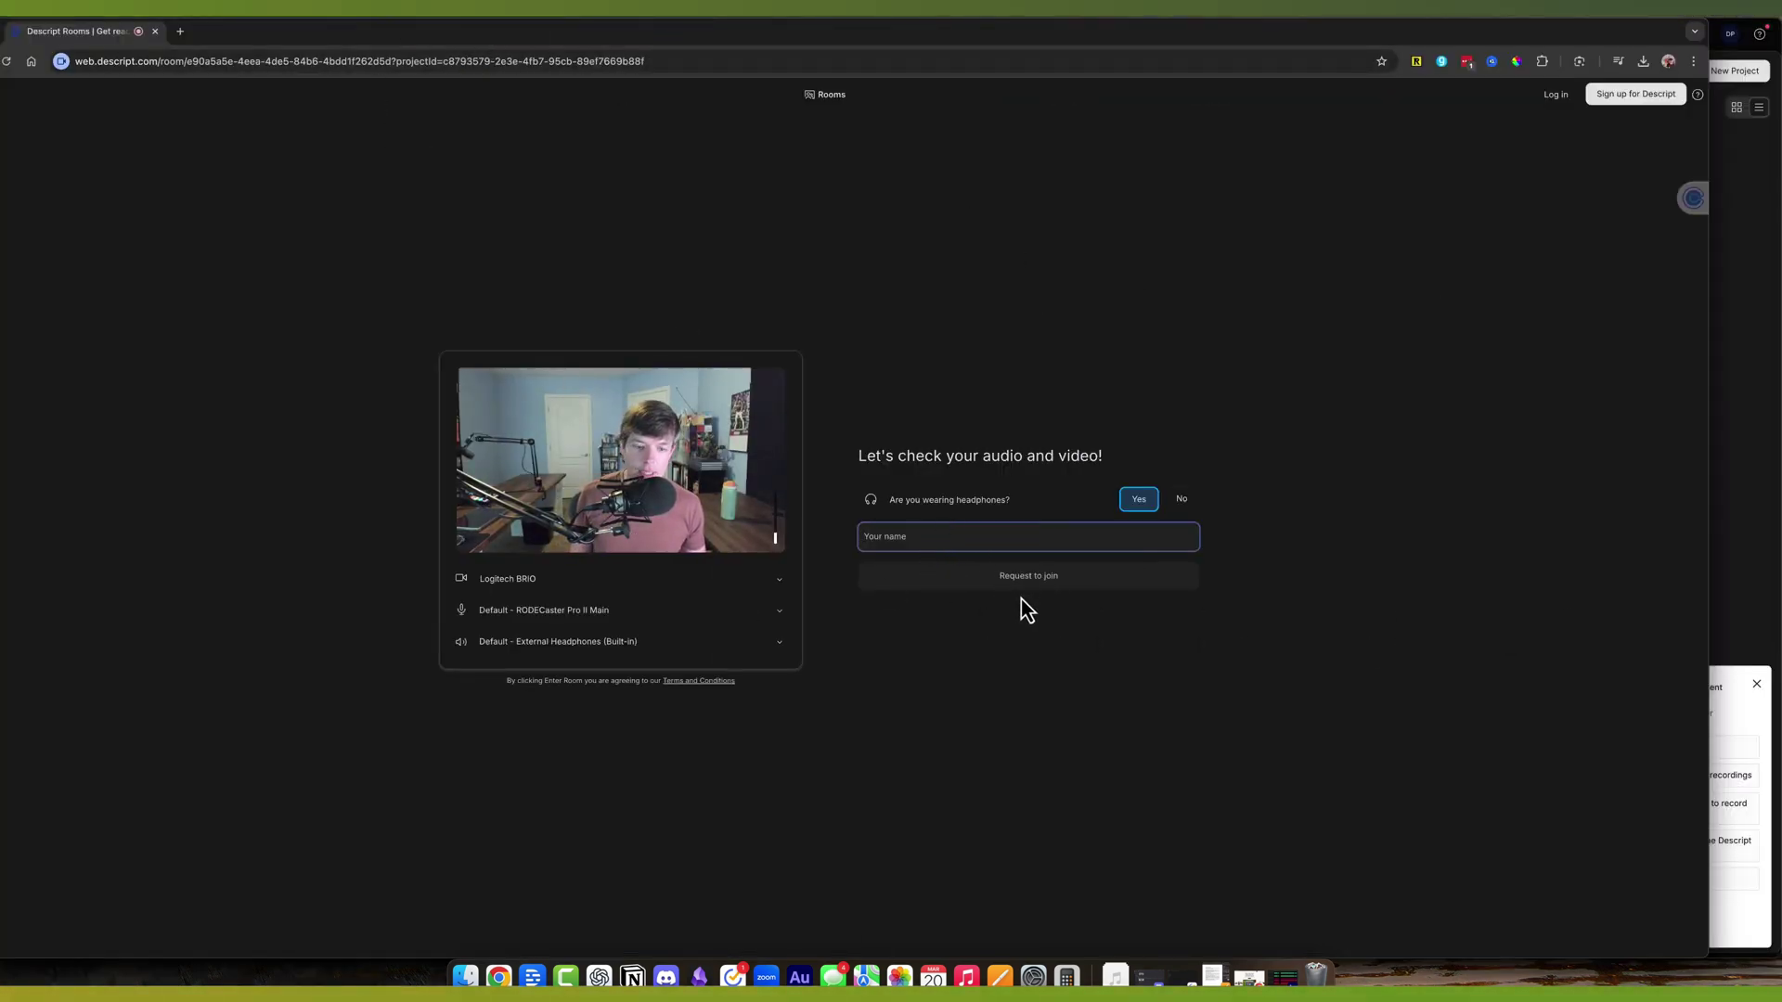
- Enter a guest display name and request to join the Rooms session
type("DUsty")
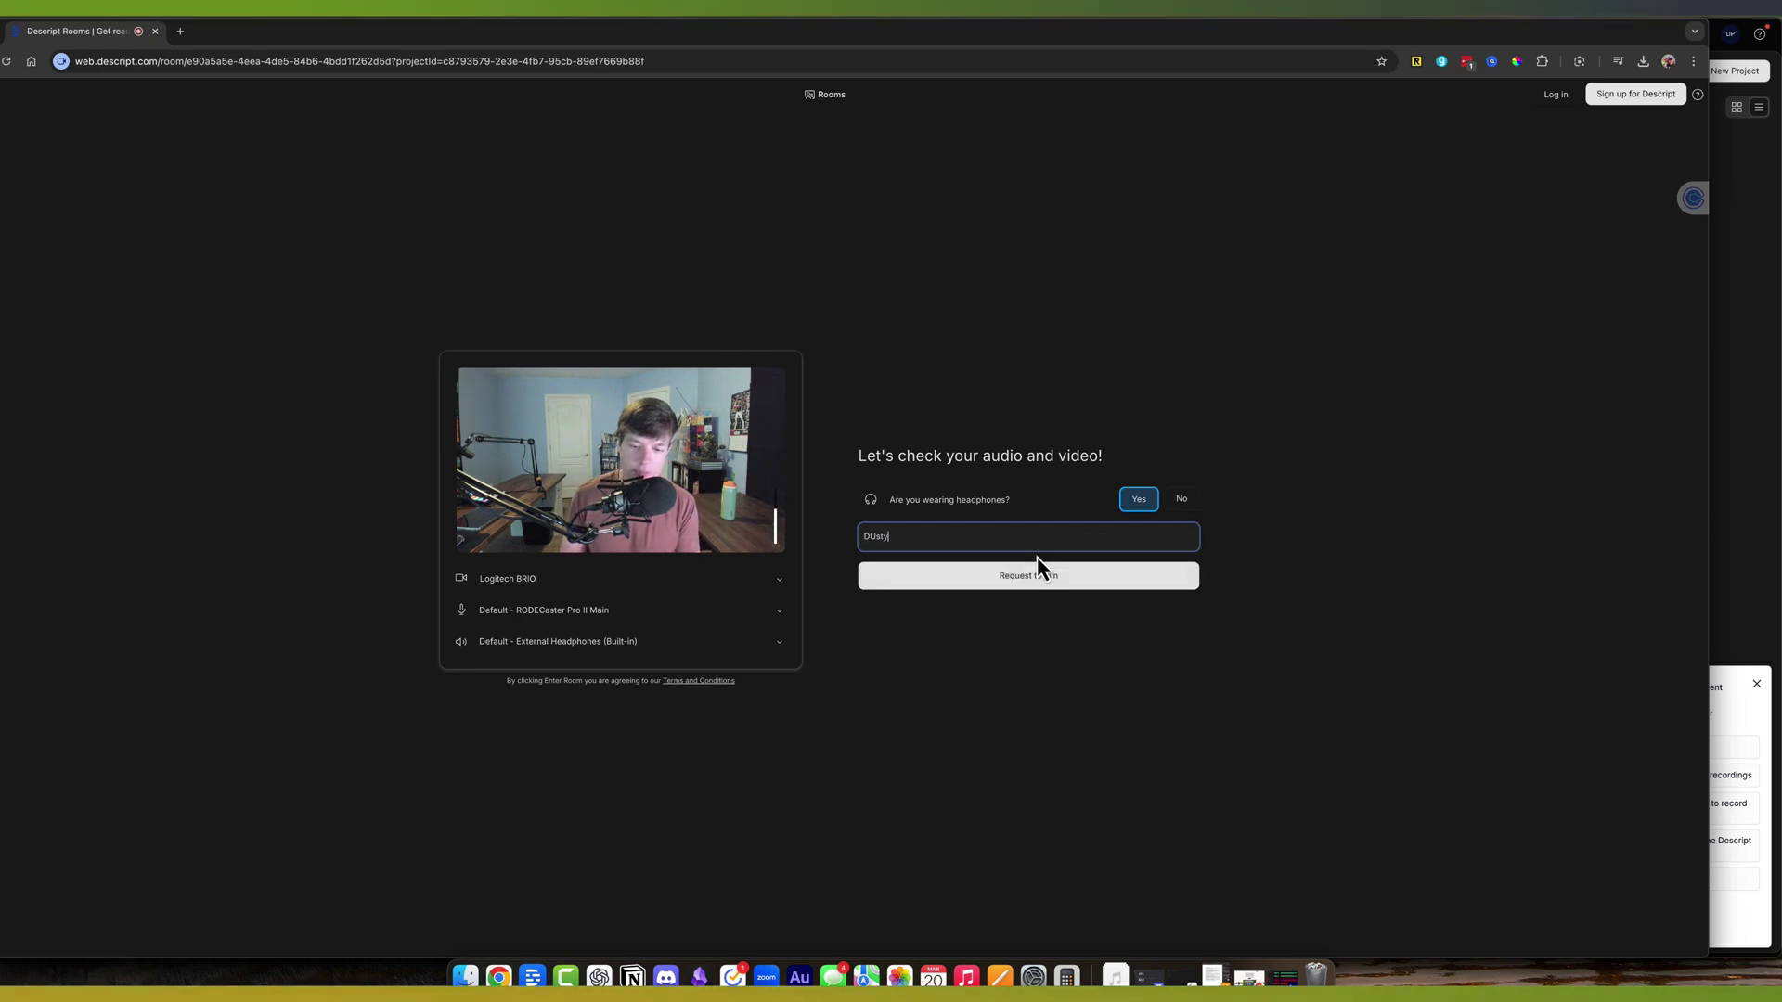
left_click(1038, 568)
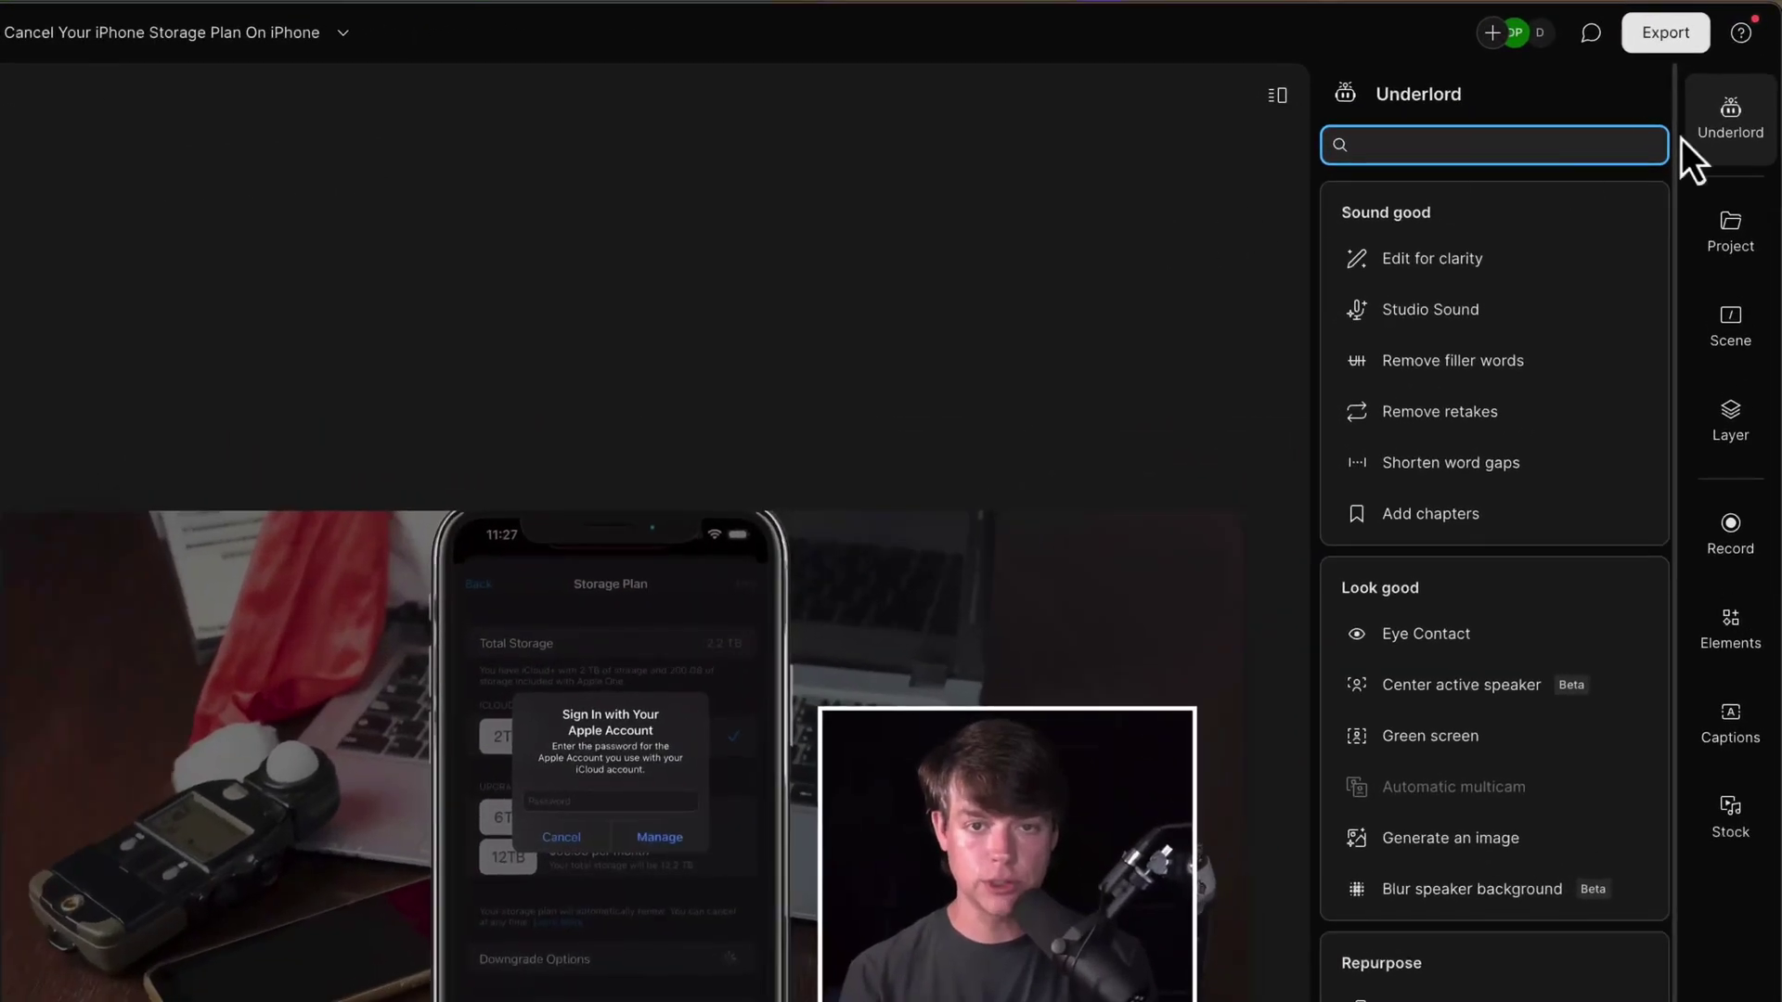
- Export the current composition locally at Max resolution and High quality, checking audio settings
left_click(1660, 41)
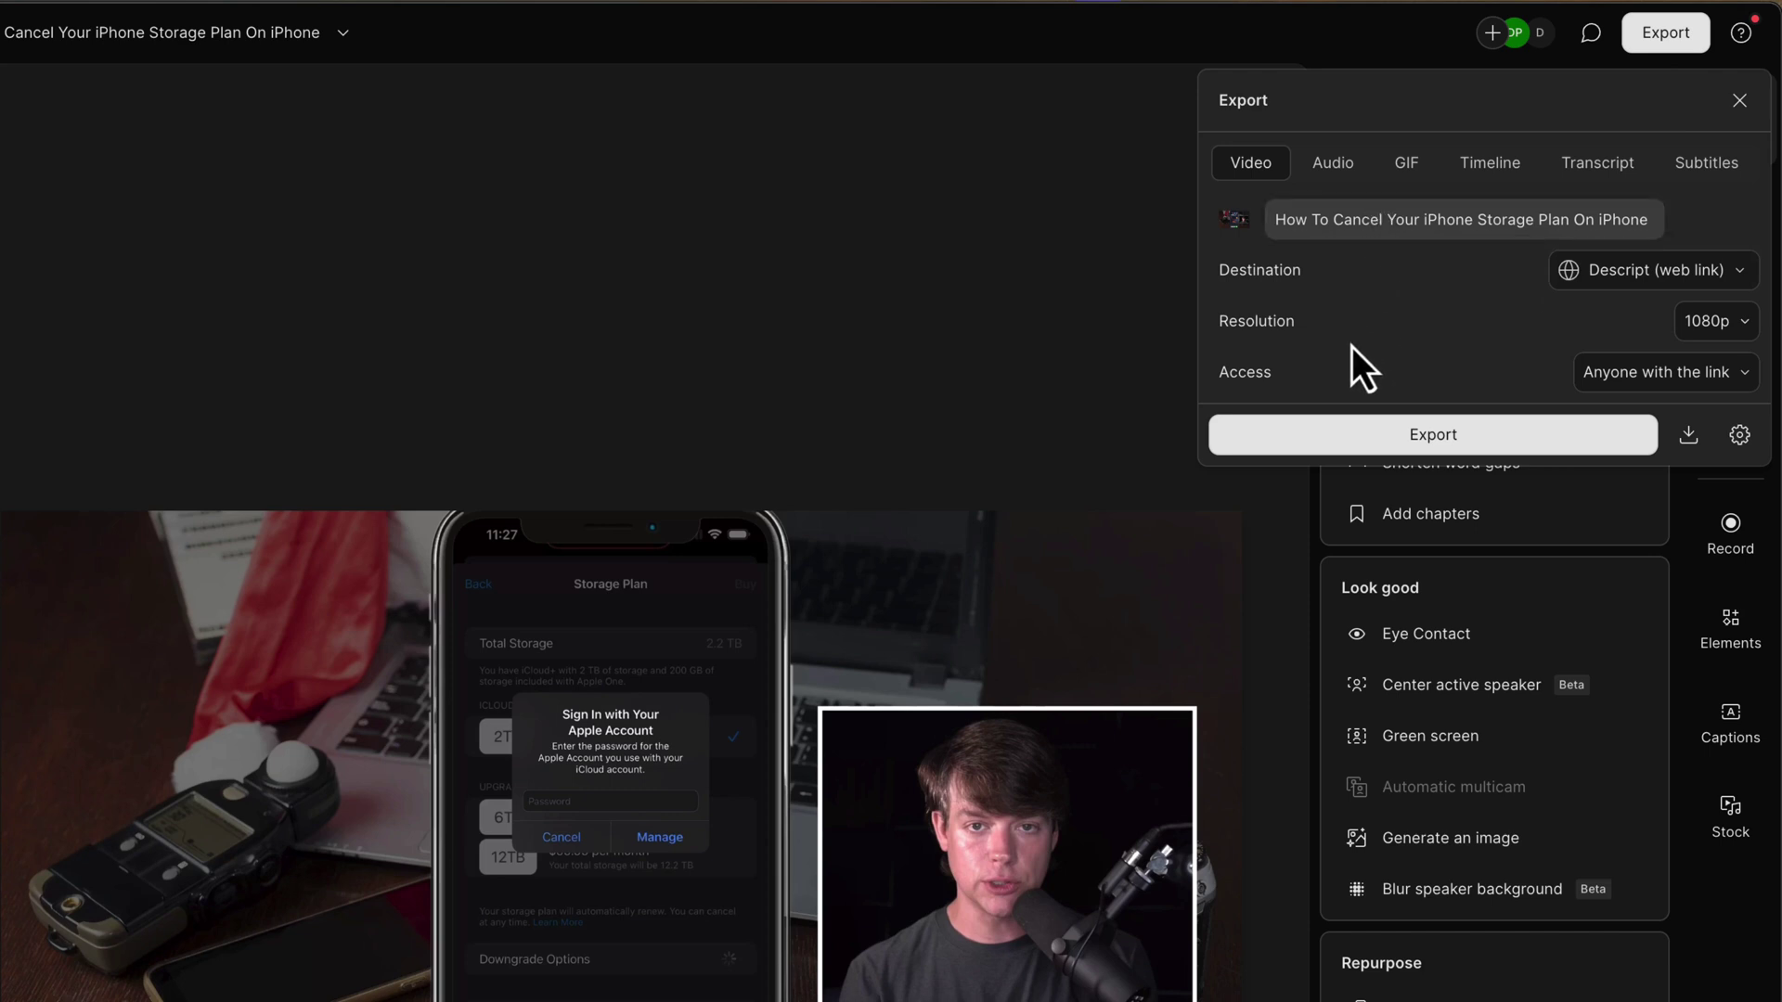
left_click(1465, 221)
left_click(1652, 270)
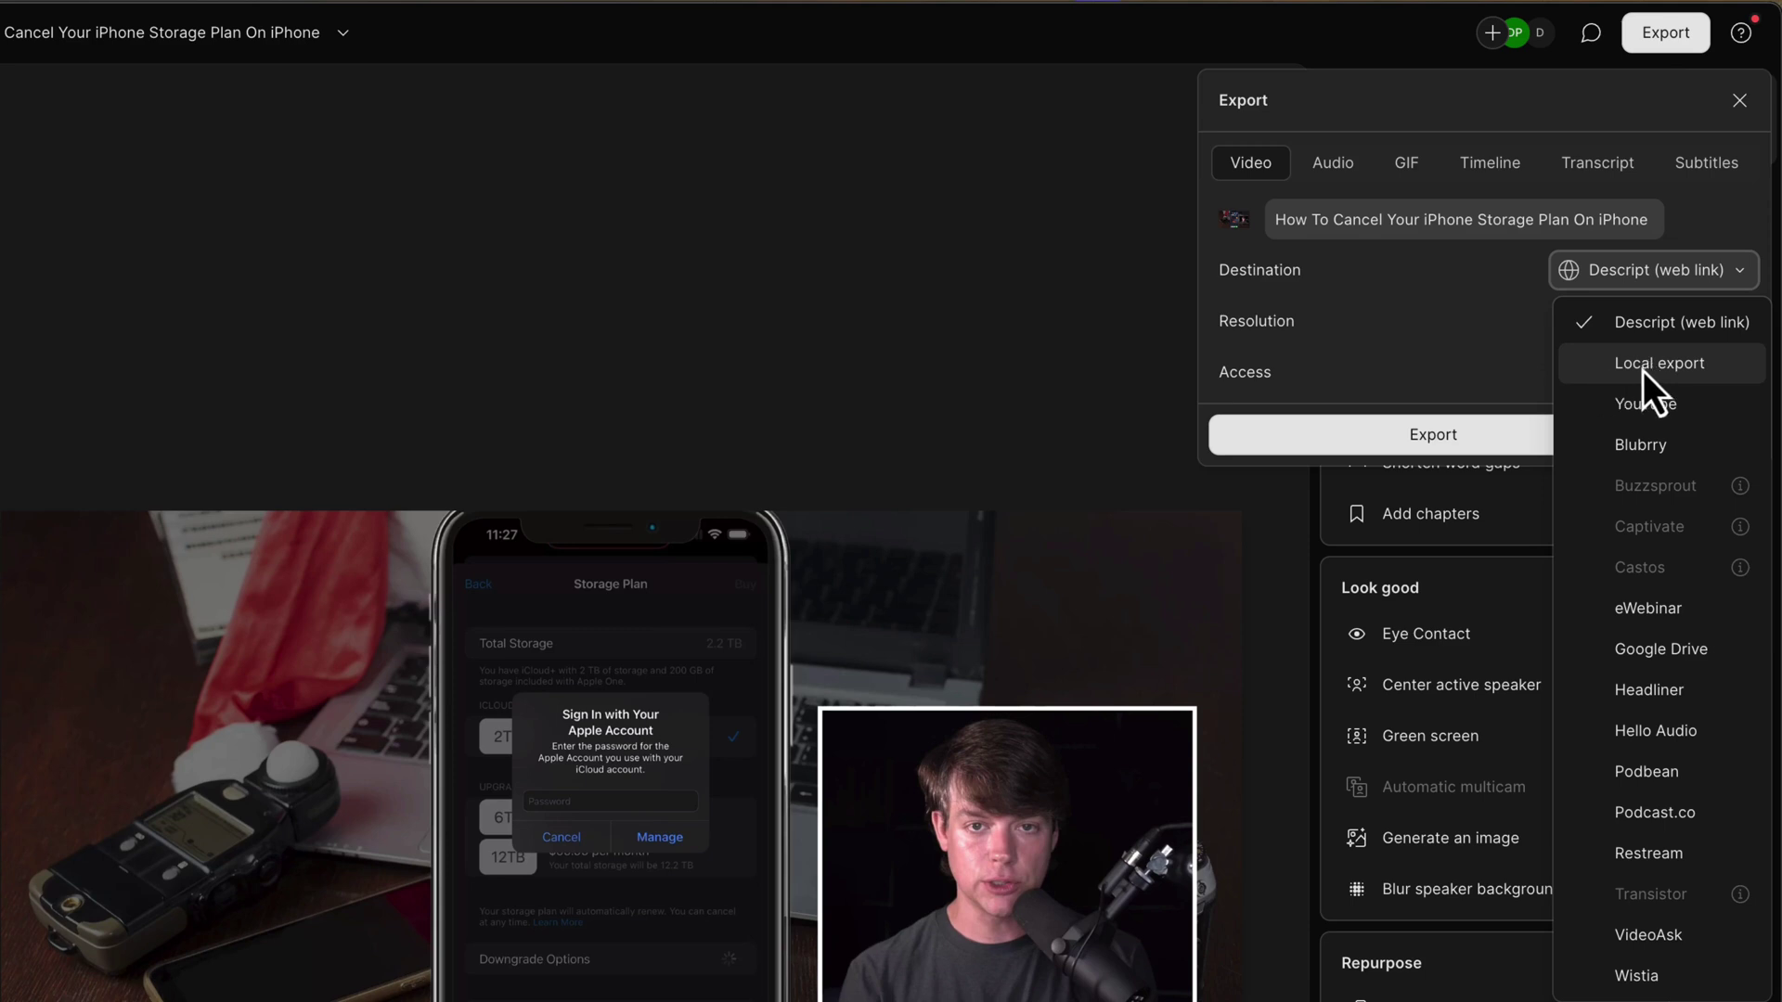
left_click(1606, 367)
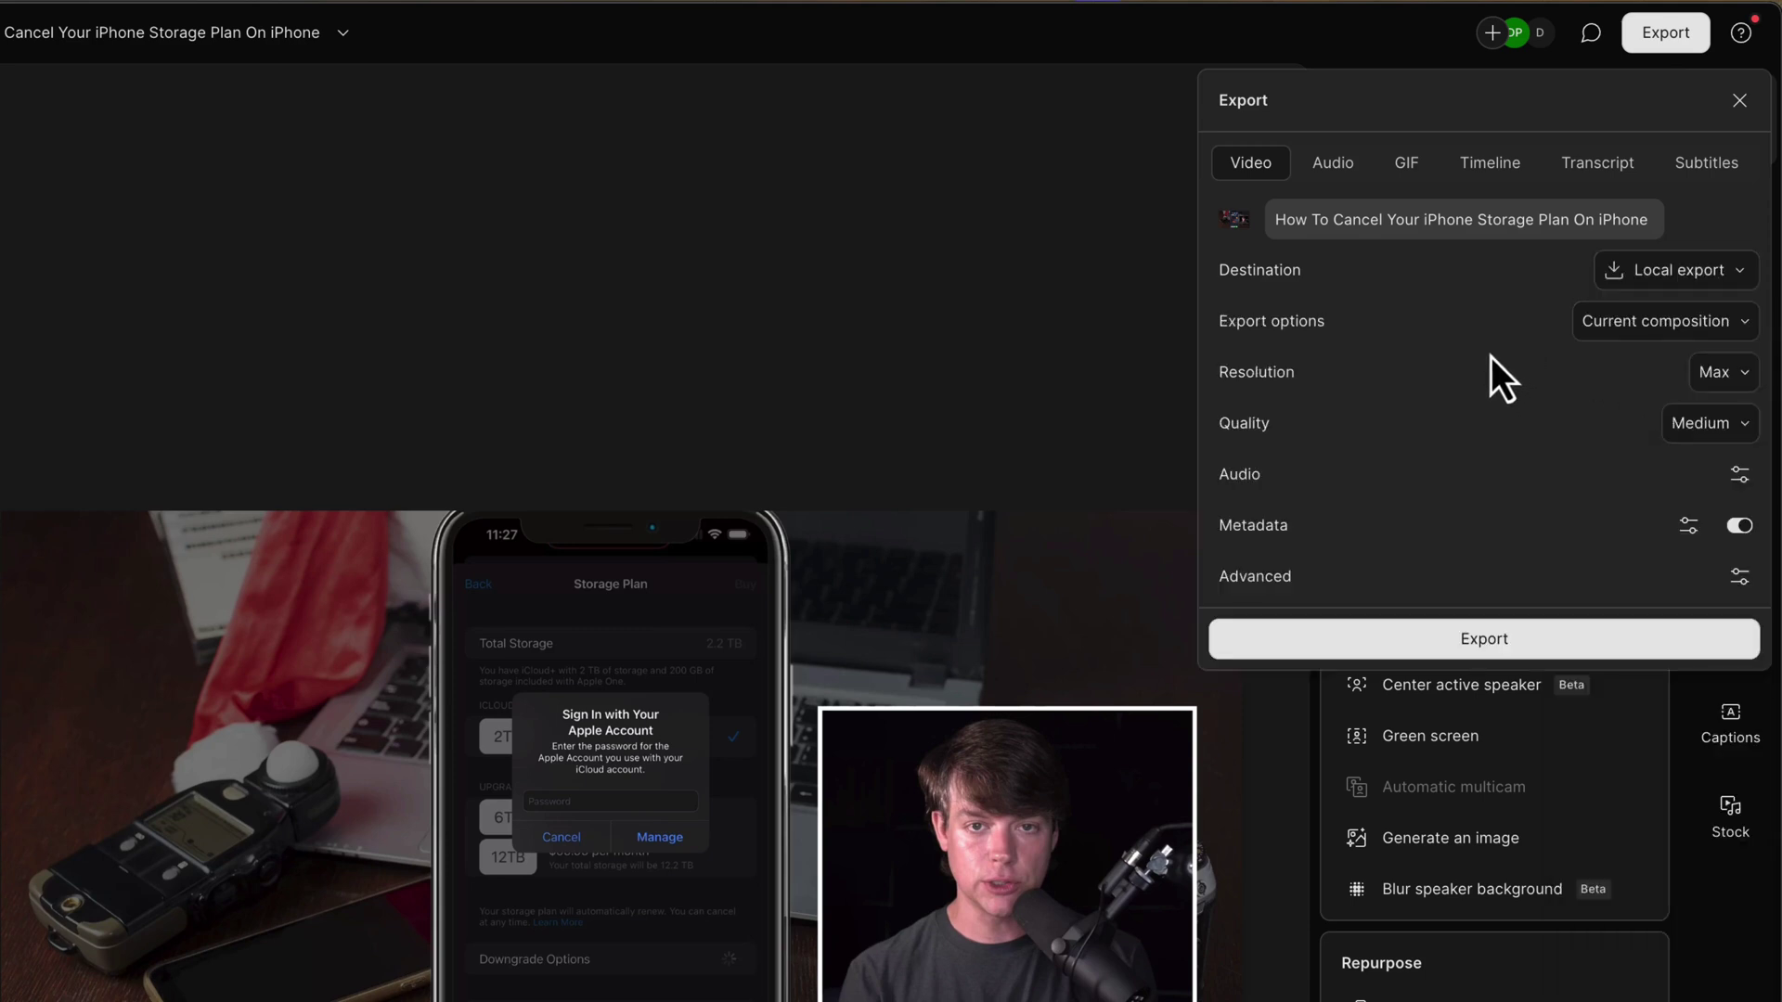
left_click(1619, 330)
left_click(1634, 373)
left_click(1738, 375)
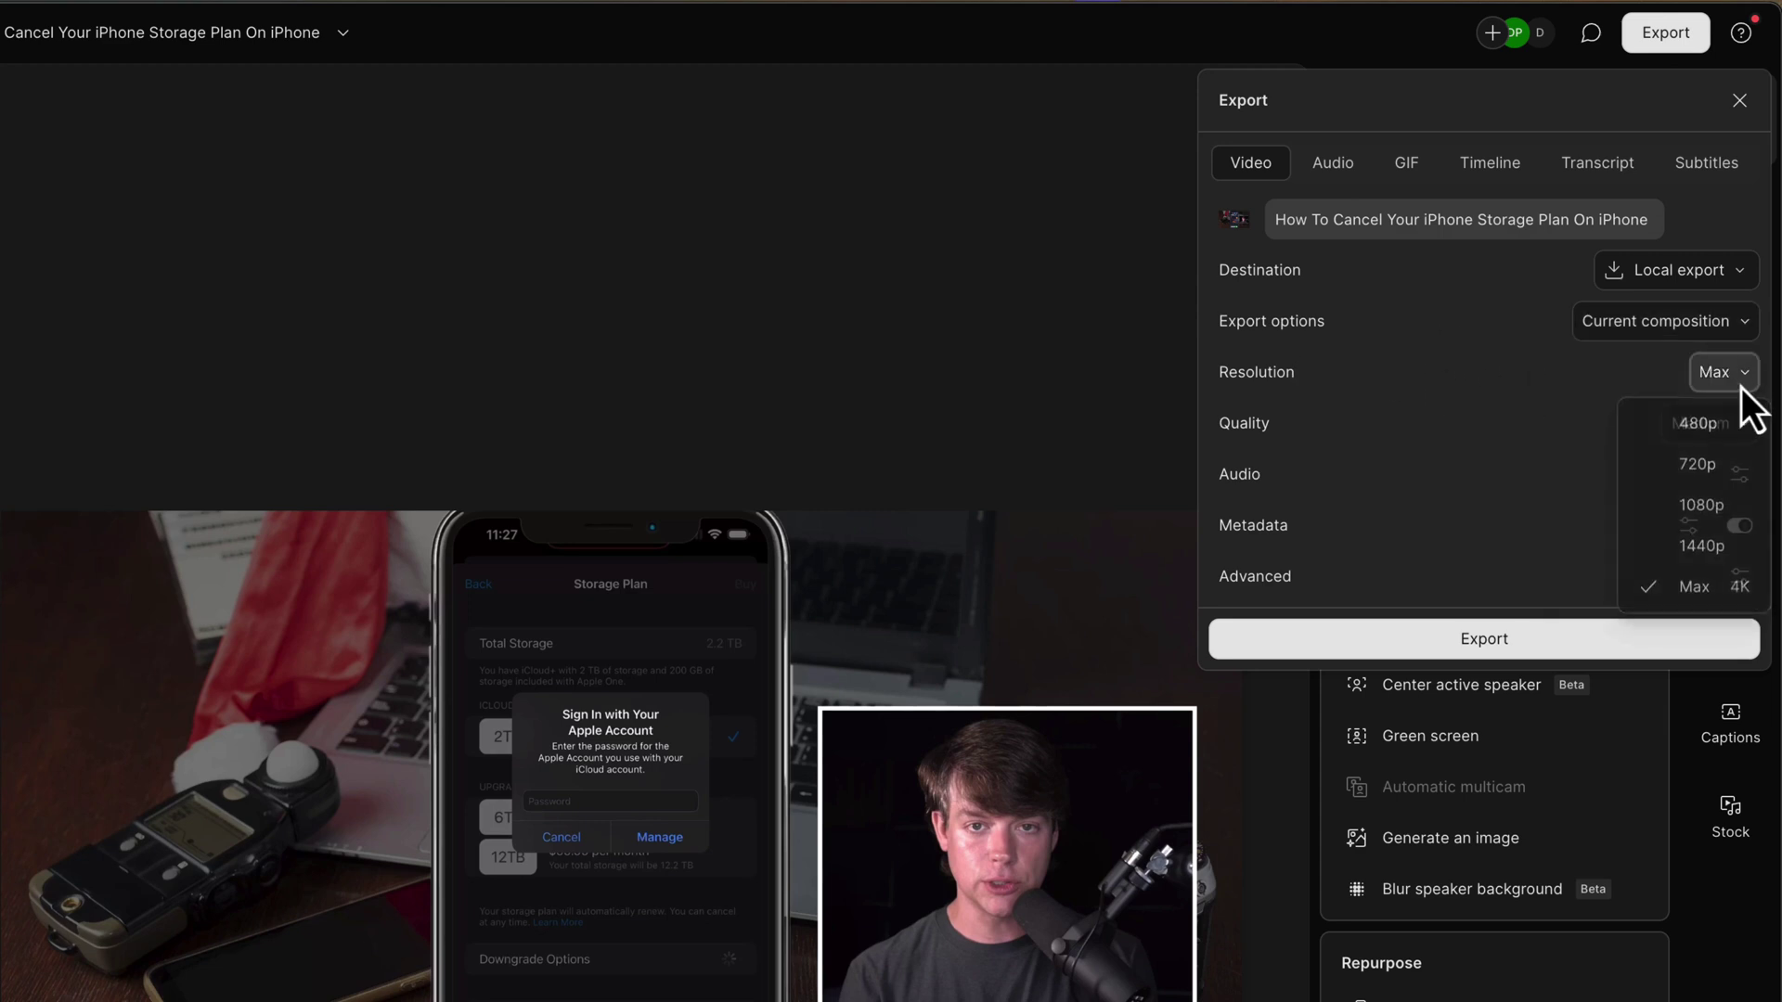
left_click(1574, 393)
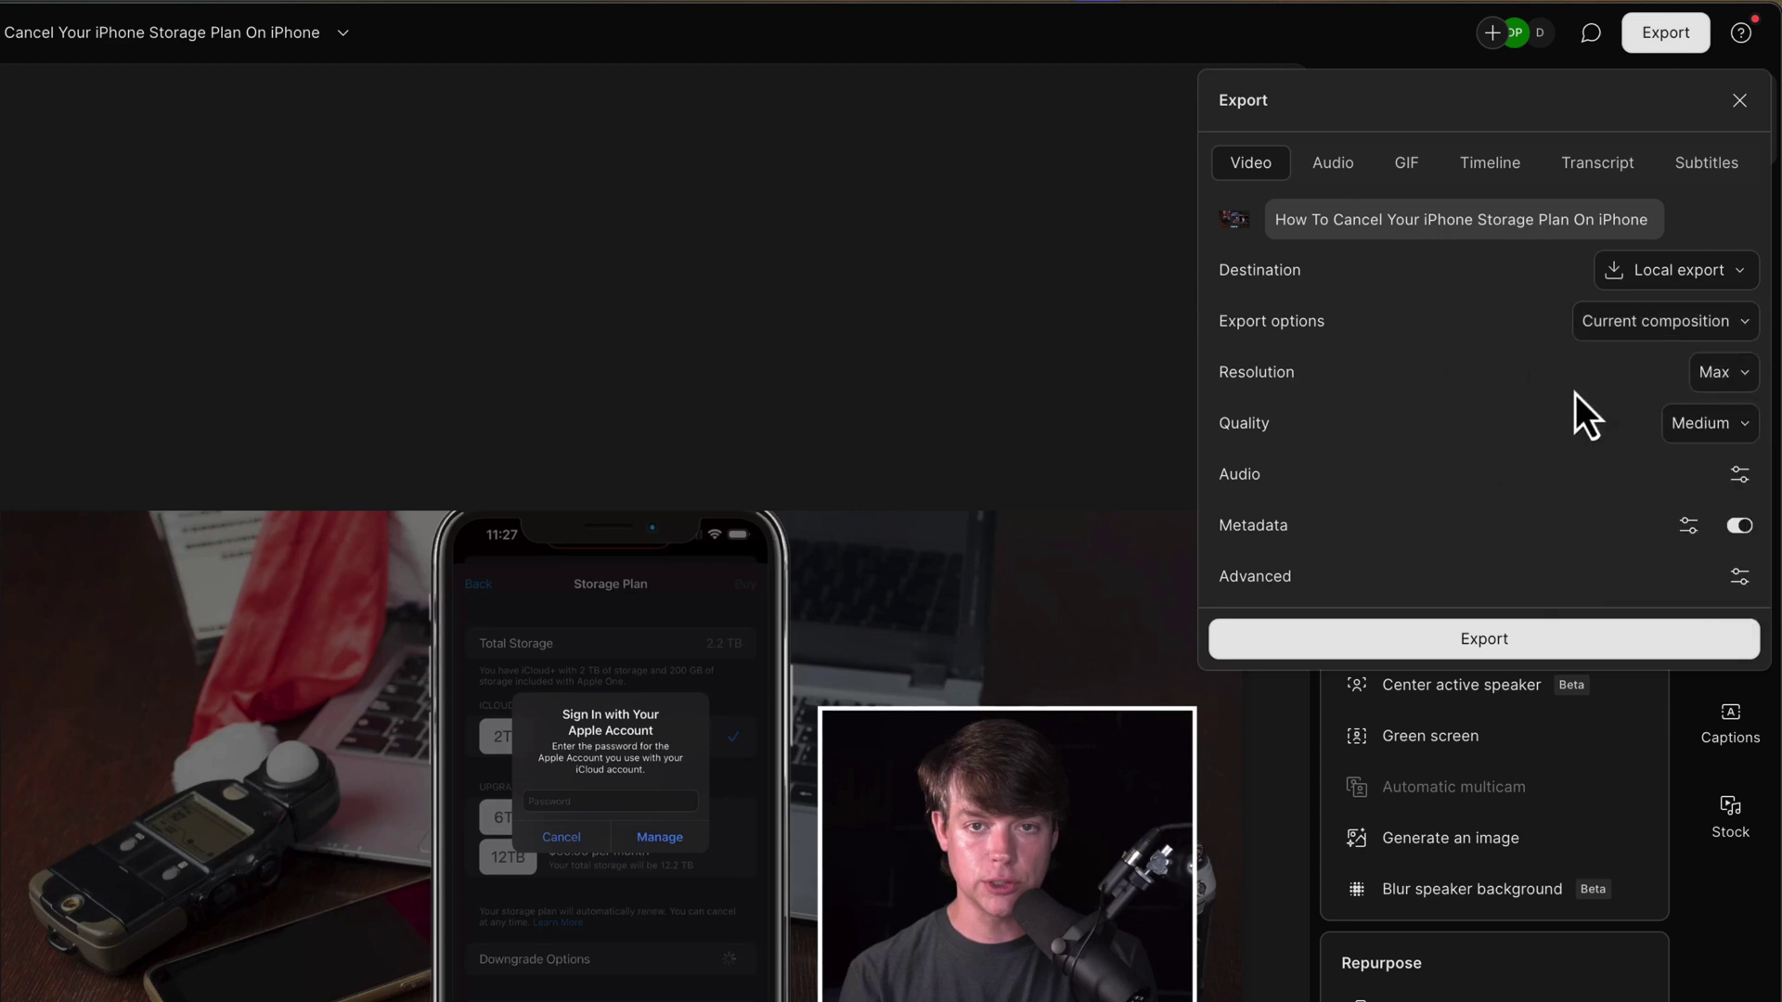
left_click(1714, 429)
left_click(1706, 558)
left_click(1739, 477)
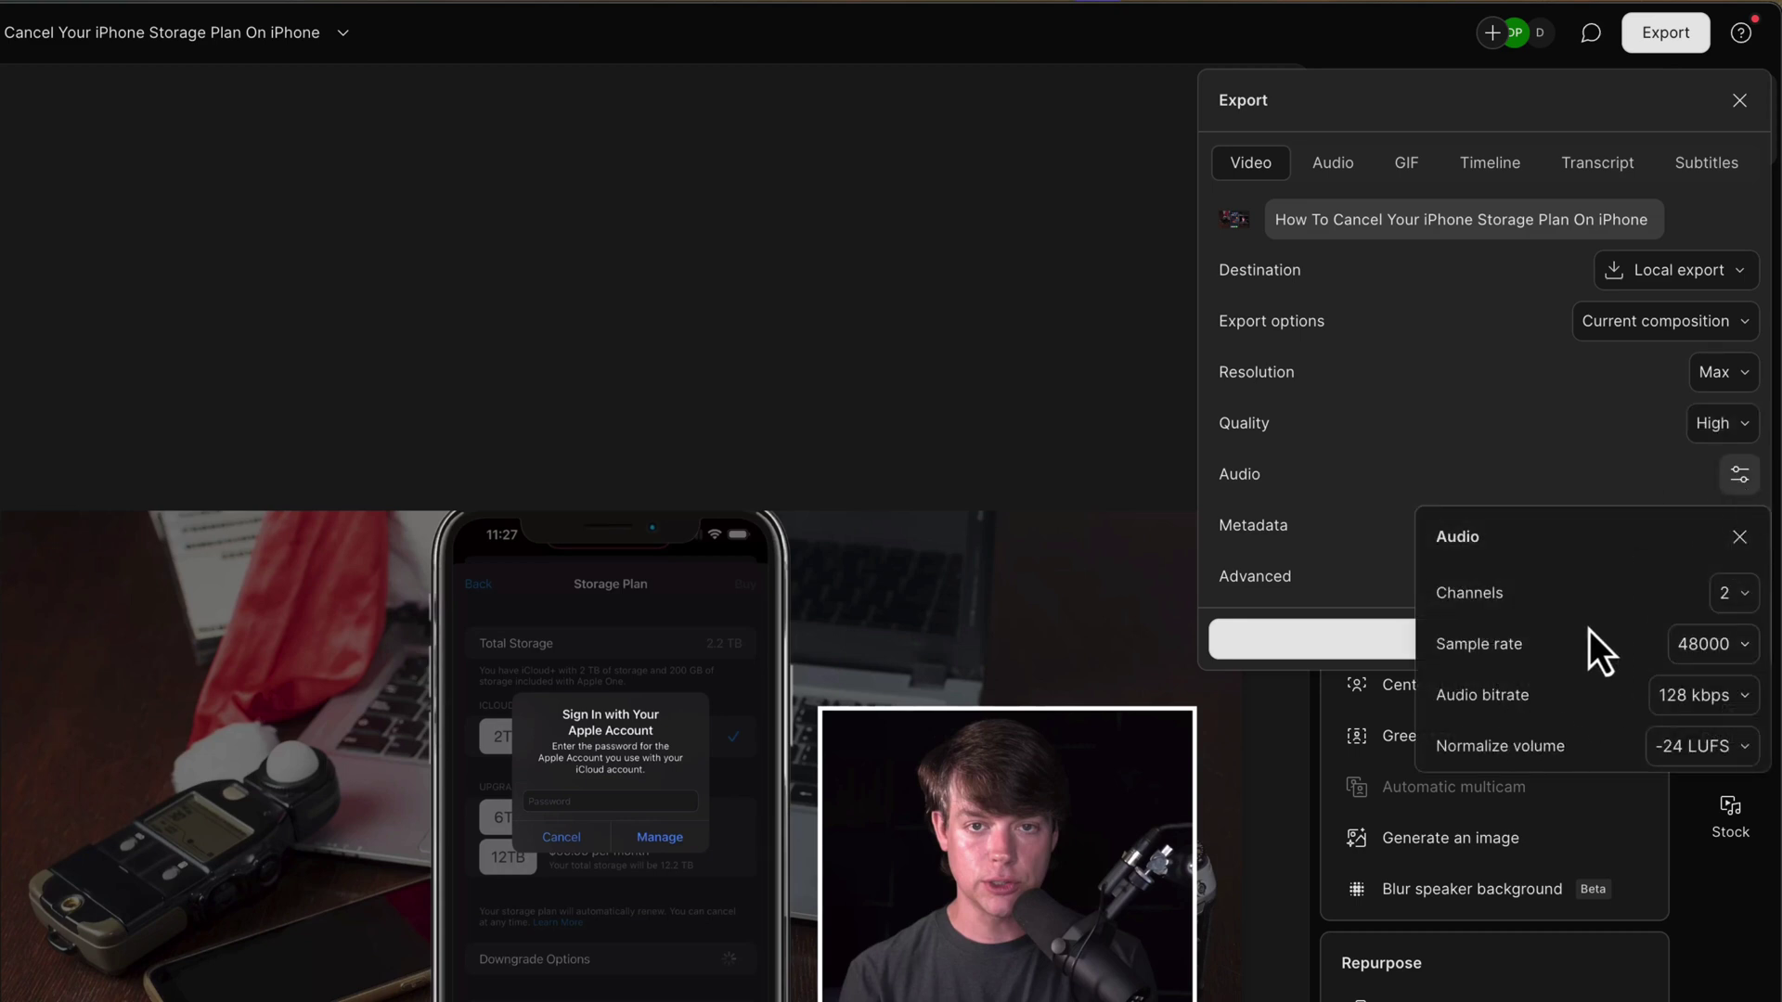
left_click(1591, 494)
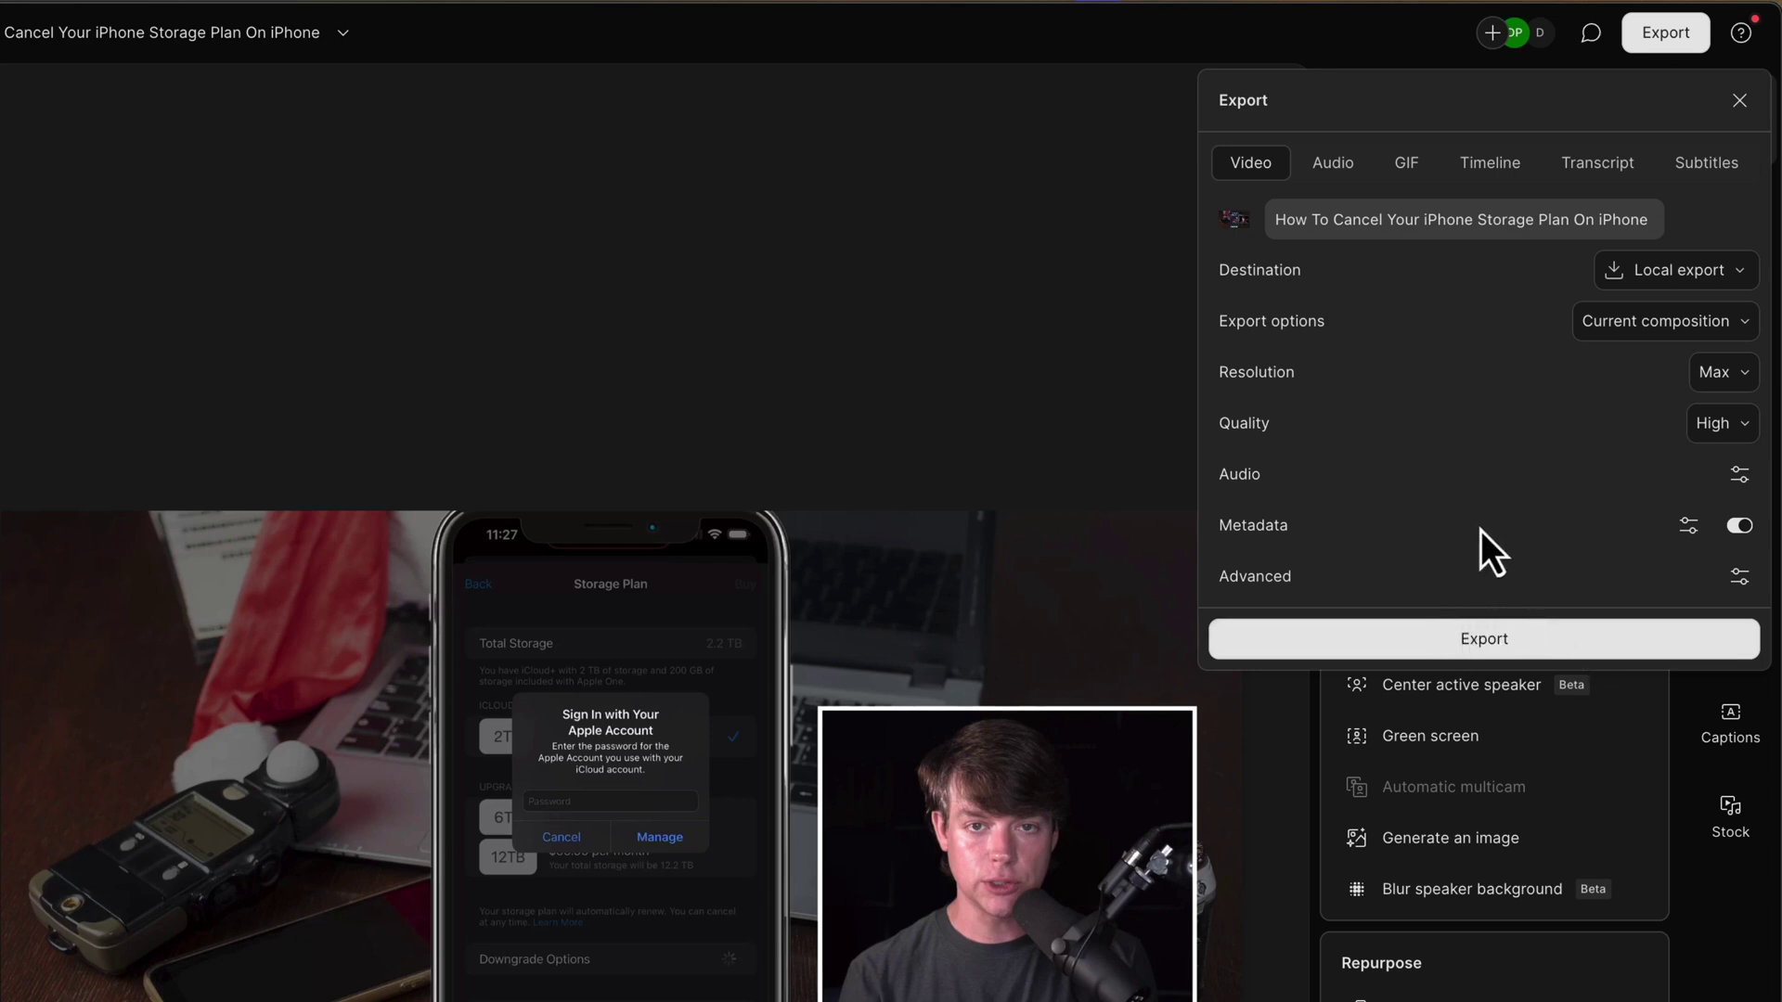
- Keep the audio export local in MP3 format, then switch to Subtitles export
left_click(1330, 164)
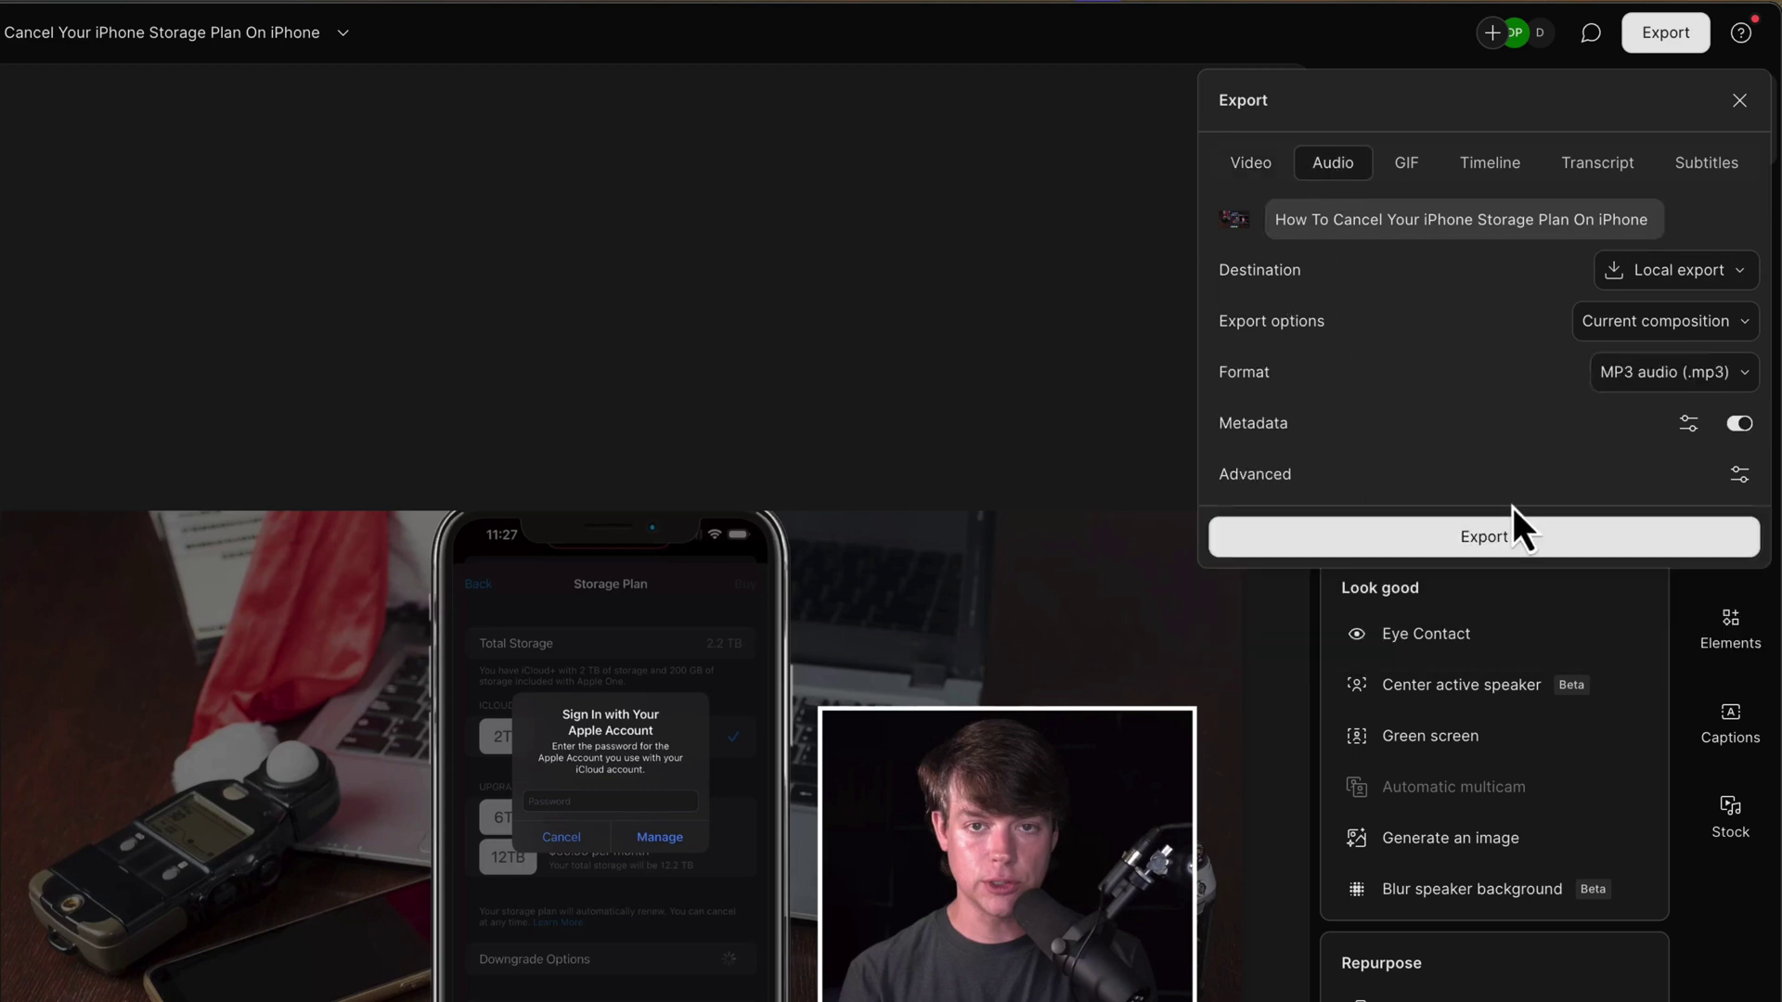
left_click(1666, 275)
left_click(1446, 315)
left_click(1647, 375)
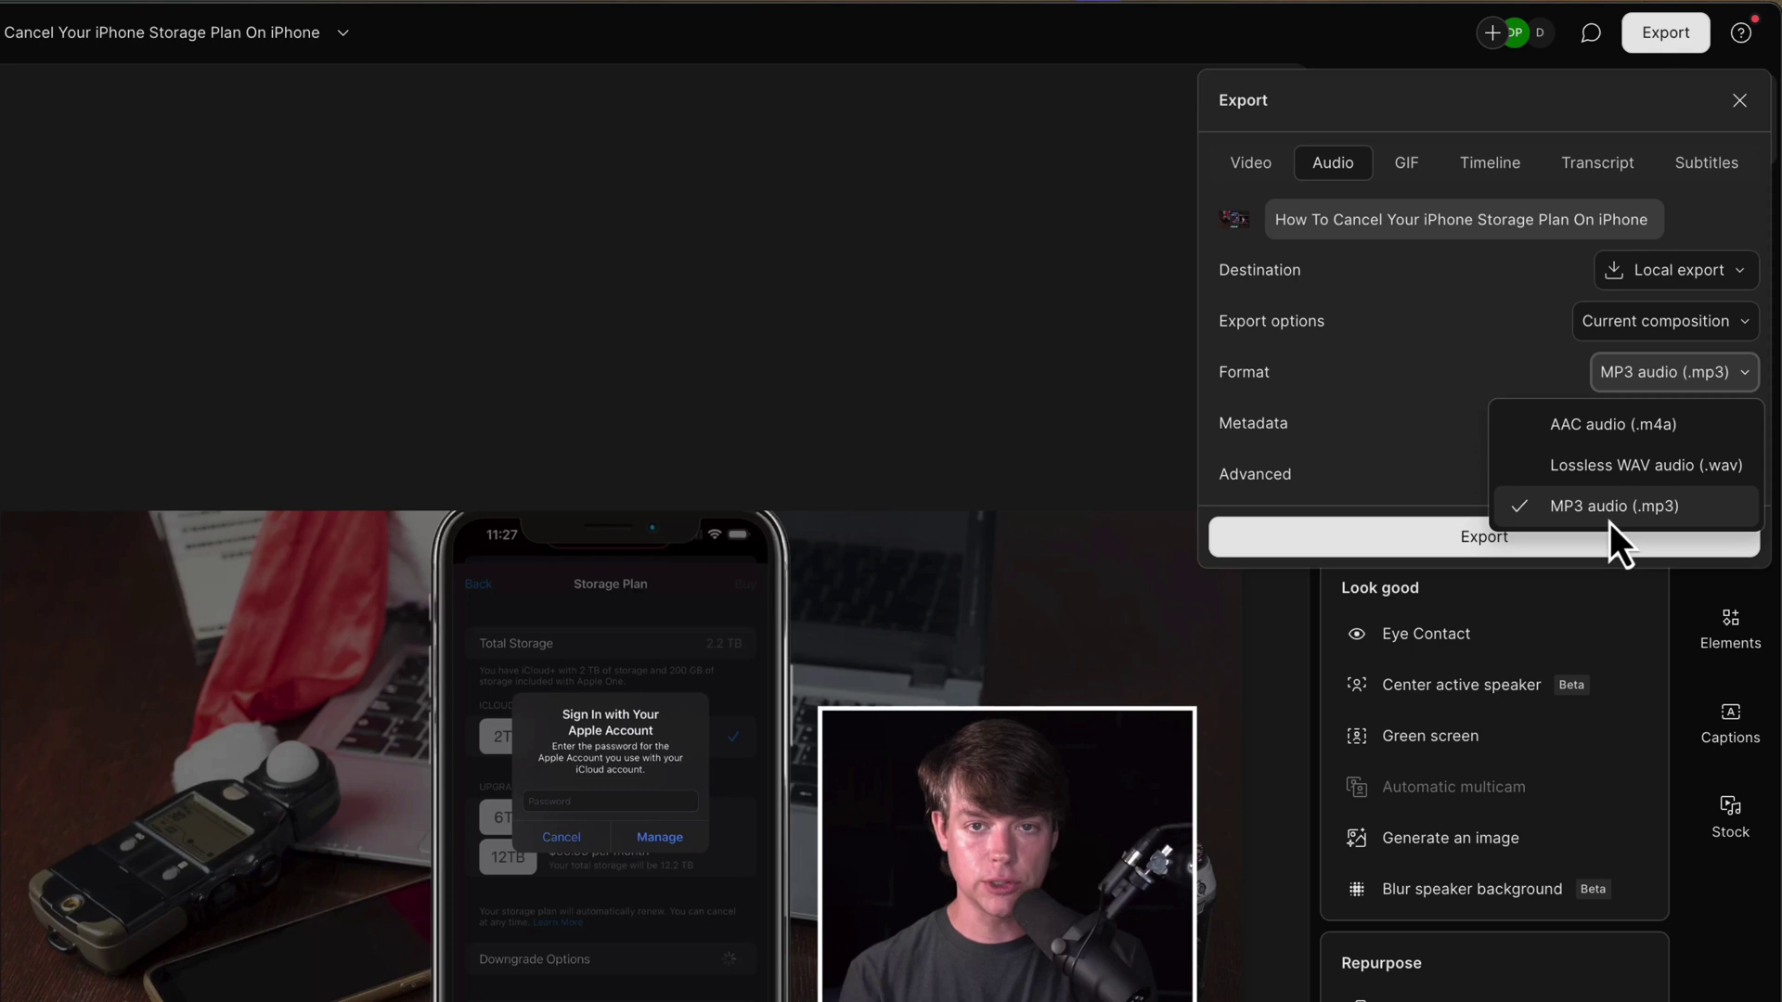
left_click(1480, 408)
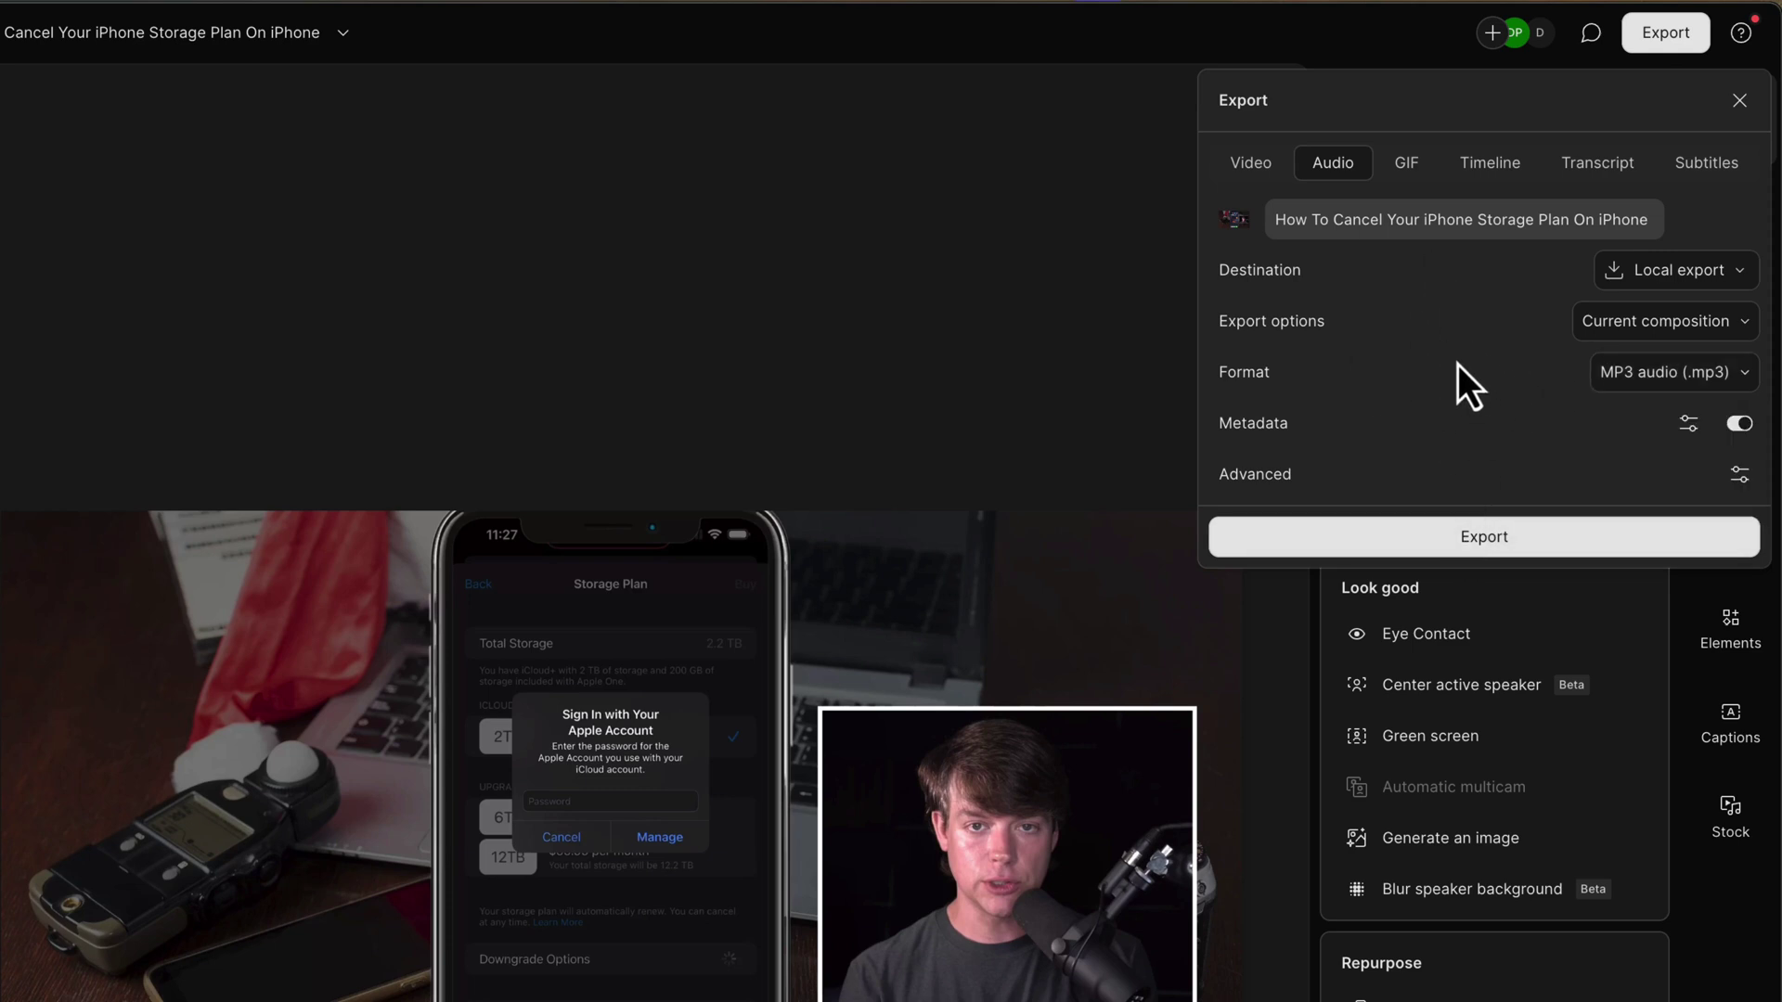
left_click(1732, 167)
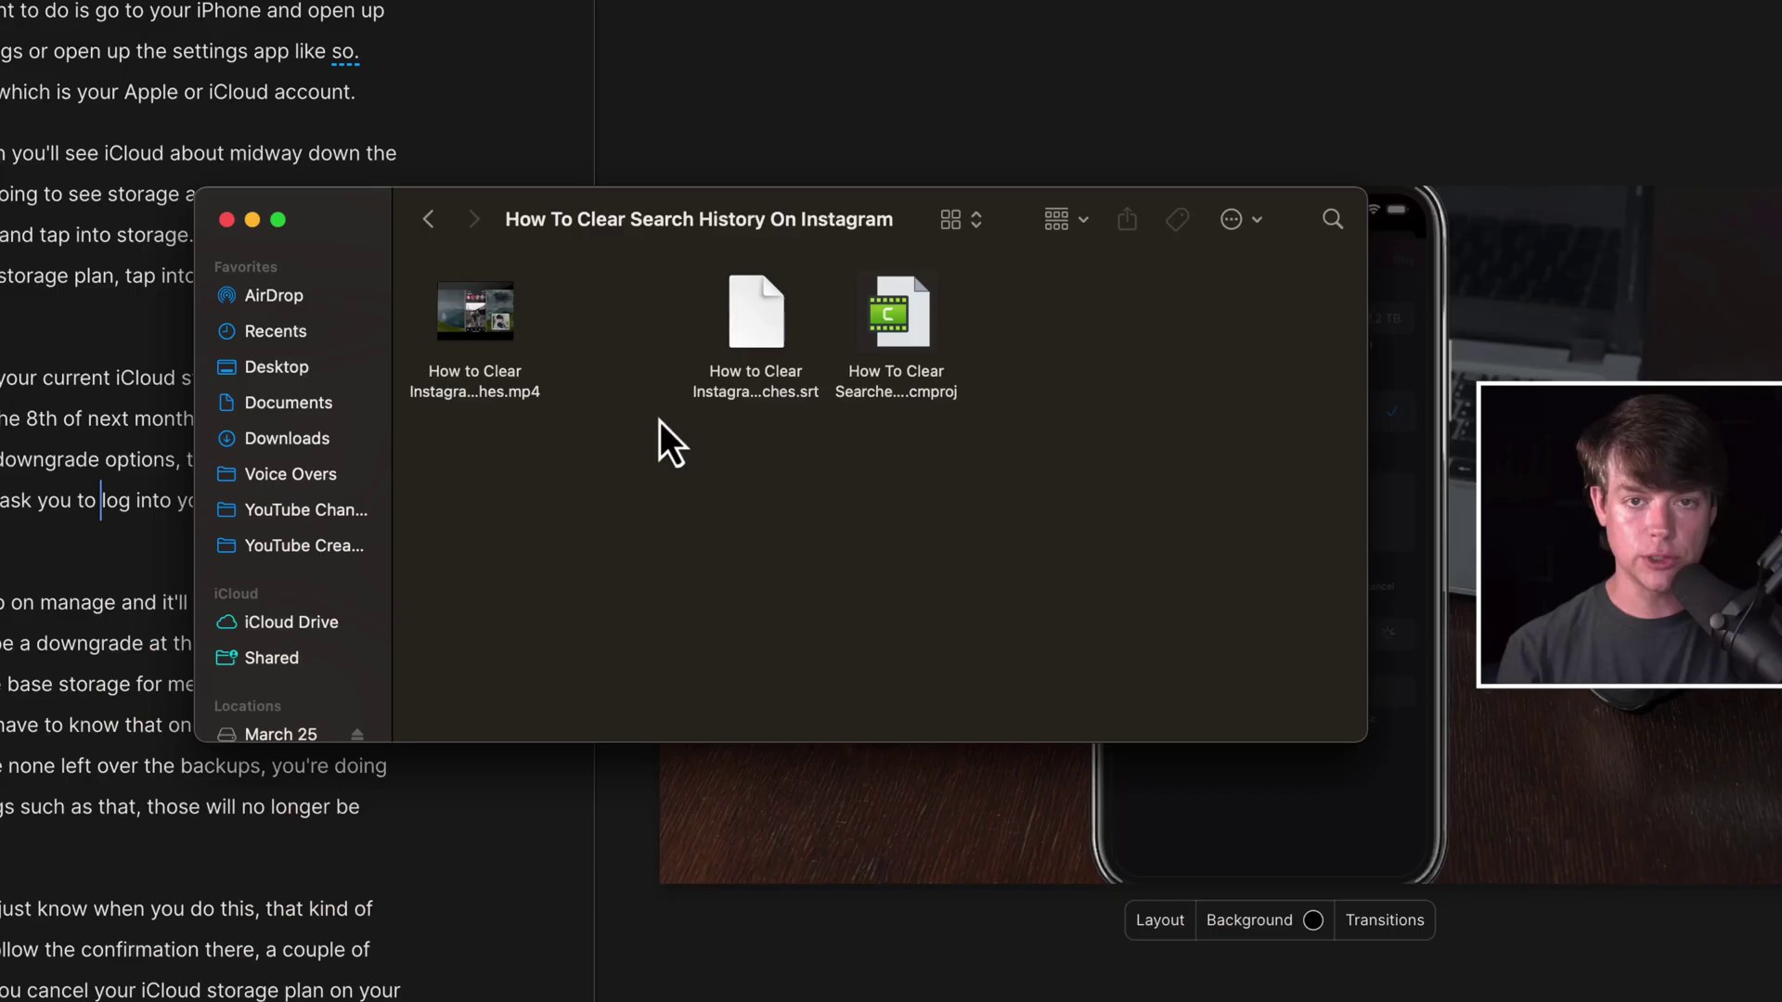
- Move the exported .srt subtitle file into the How To Clear Search History On Instagram folder
left_click_drag(660, 422, 702, 409)
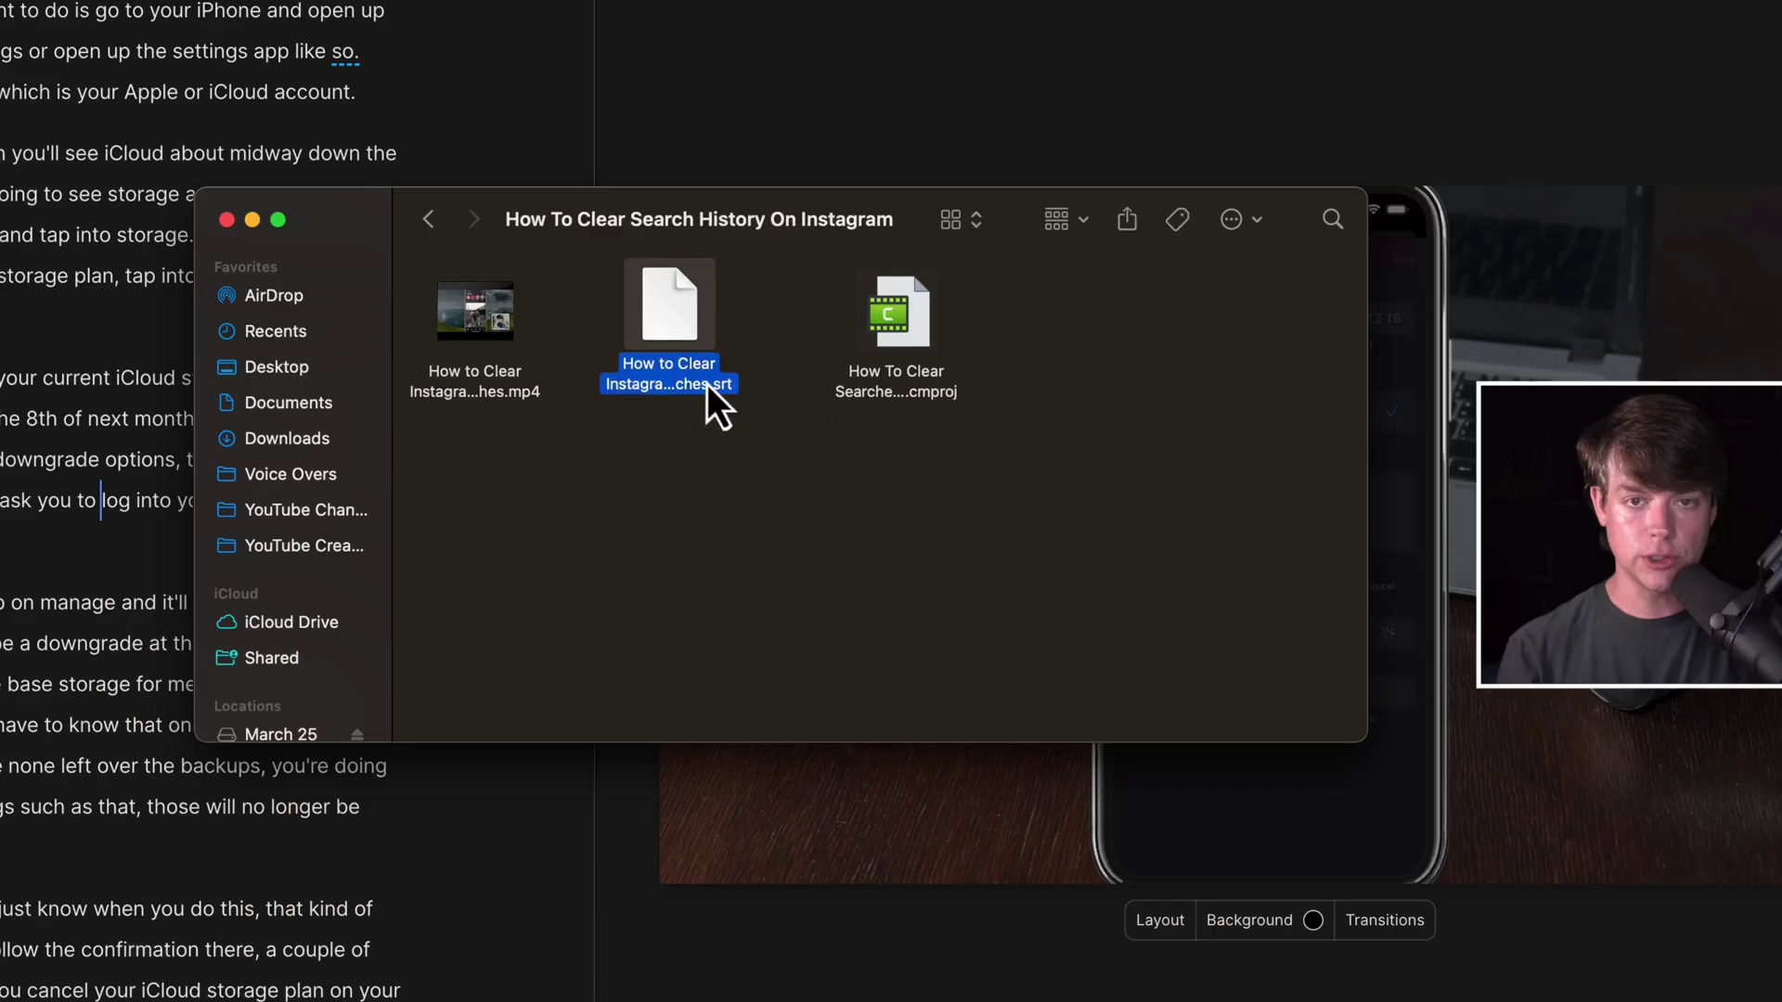